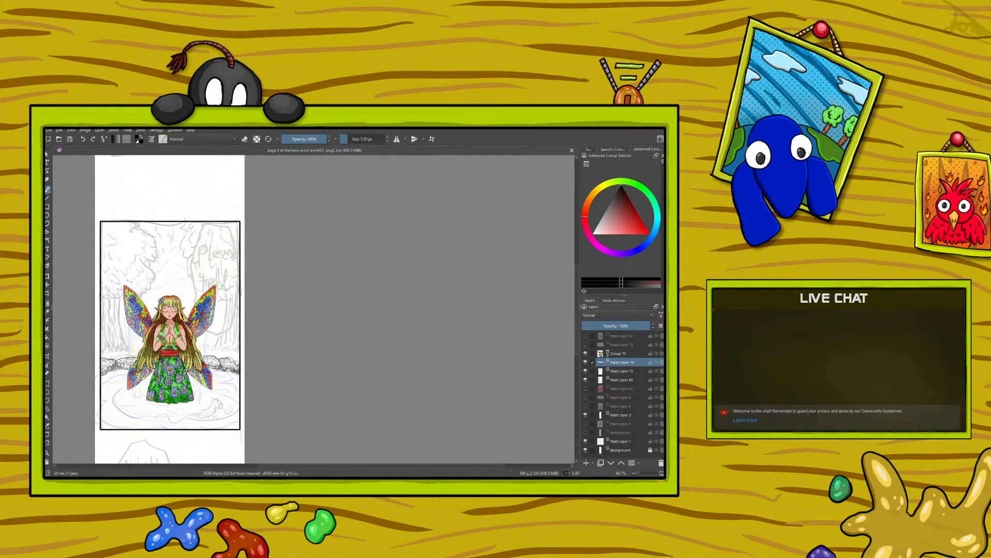
pyautogui.scroll(1, 522, 423)
pyautogui.scroll(-5, 498, 258)
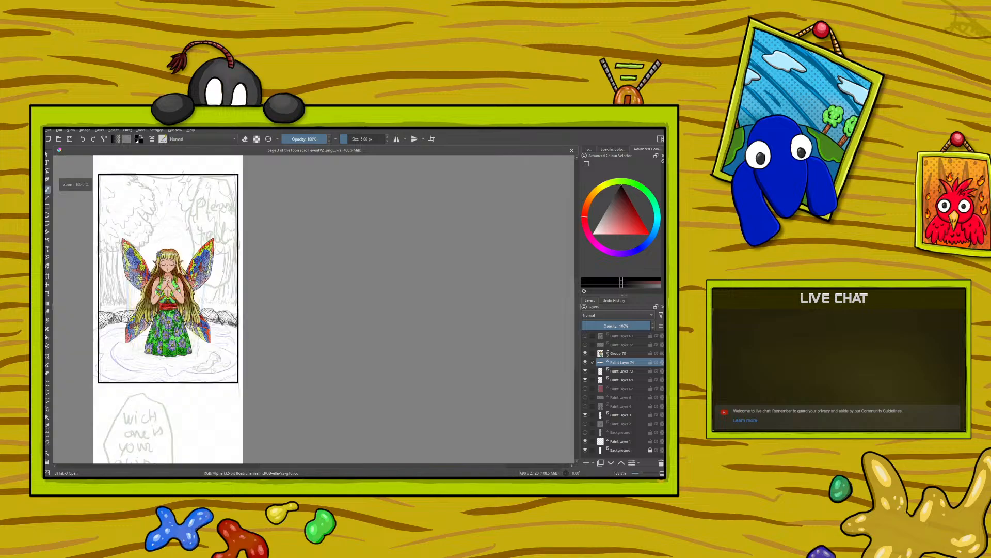
pyautogui.scroll(2, 489, 251)
pyautogui.scroll(4, 411, 246)
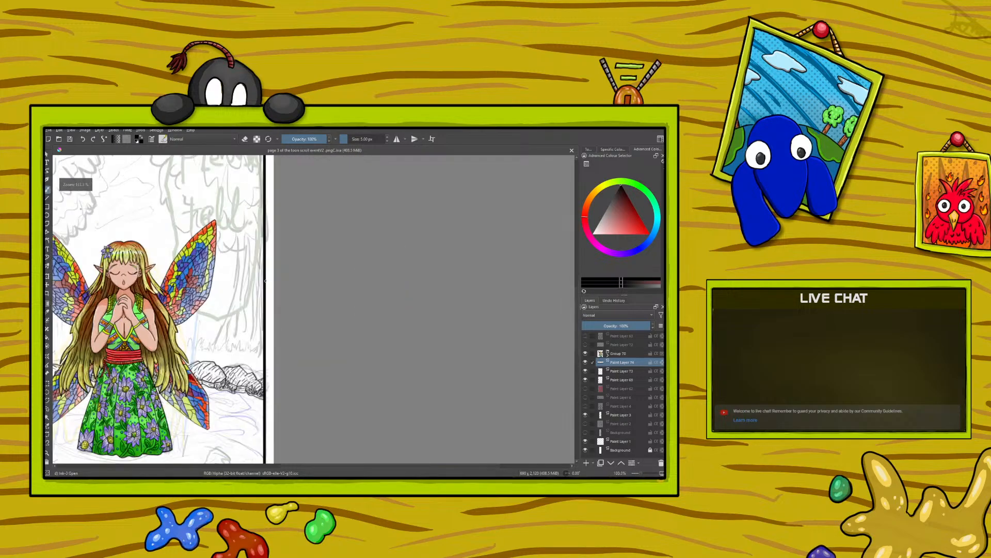
pyautogui.scroll(-4, 382, 305)
pyautogui.scroll(5, 310, 325)
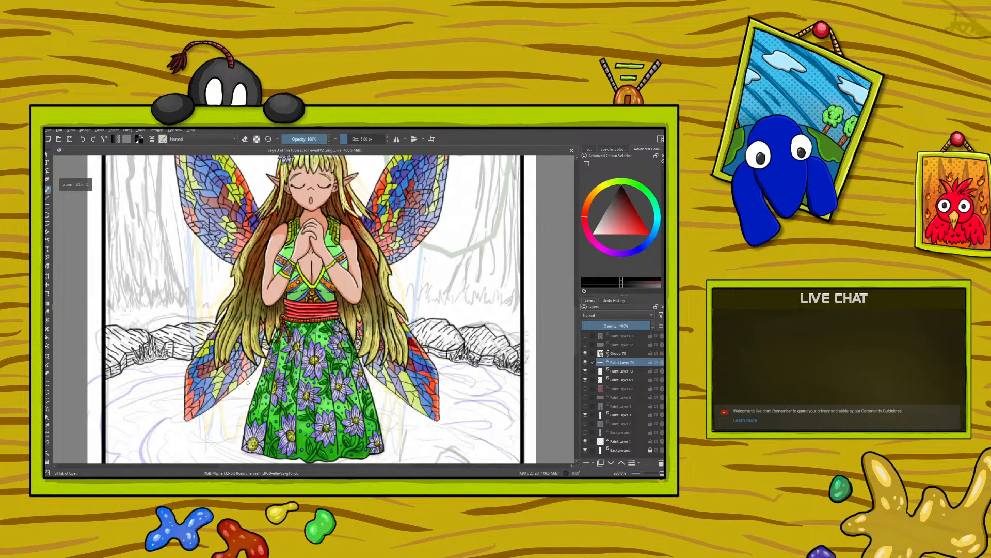
pyautogui.scroll(-1, 255, 378)
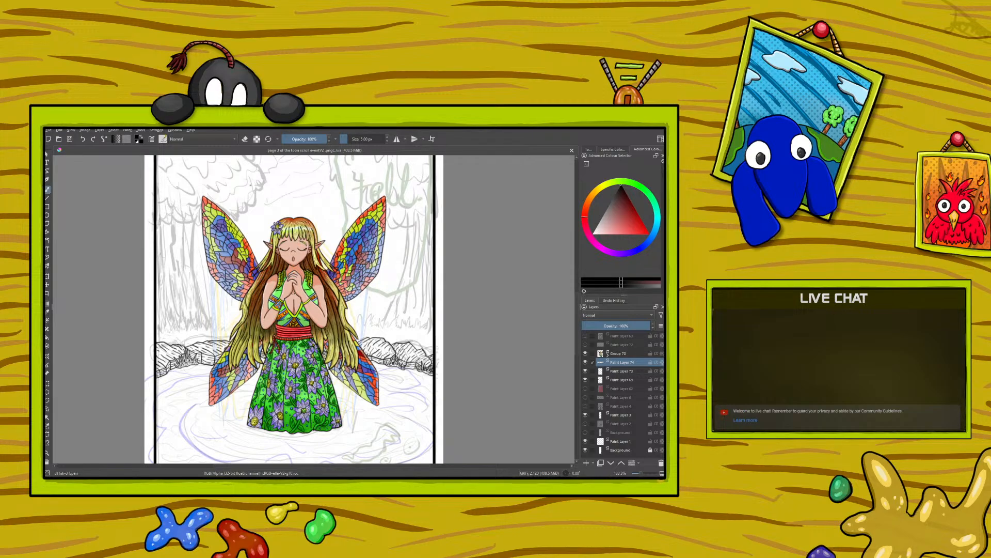
# - Add a new paint layer above the rock line-art layer and place it in a new group
pyautogui.click(587, 364)
pyautogui.click(586, 365)
pyautogui.click(587, 464)
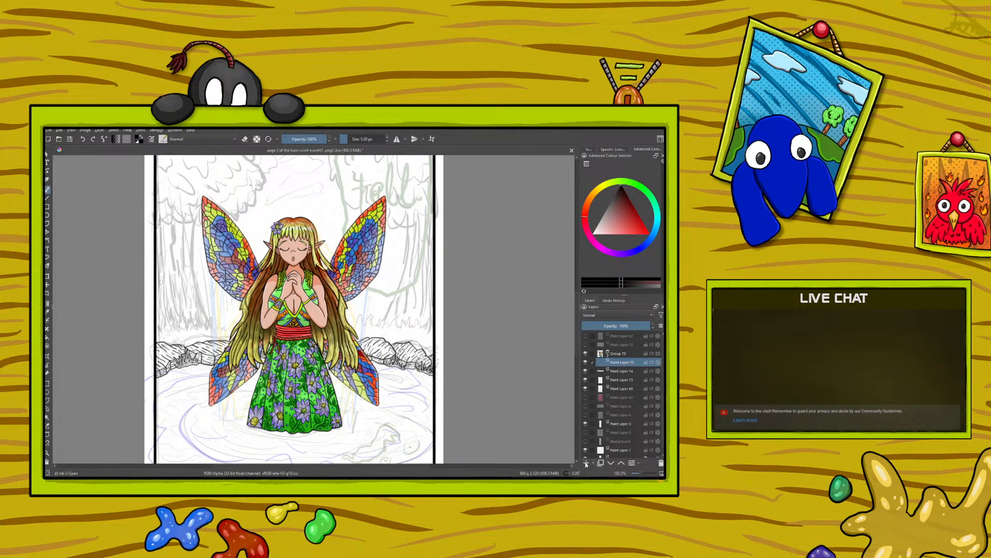
pyautogui.rightClick(616, 365)
pyautogui.click(555, 303)
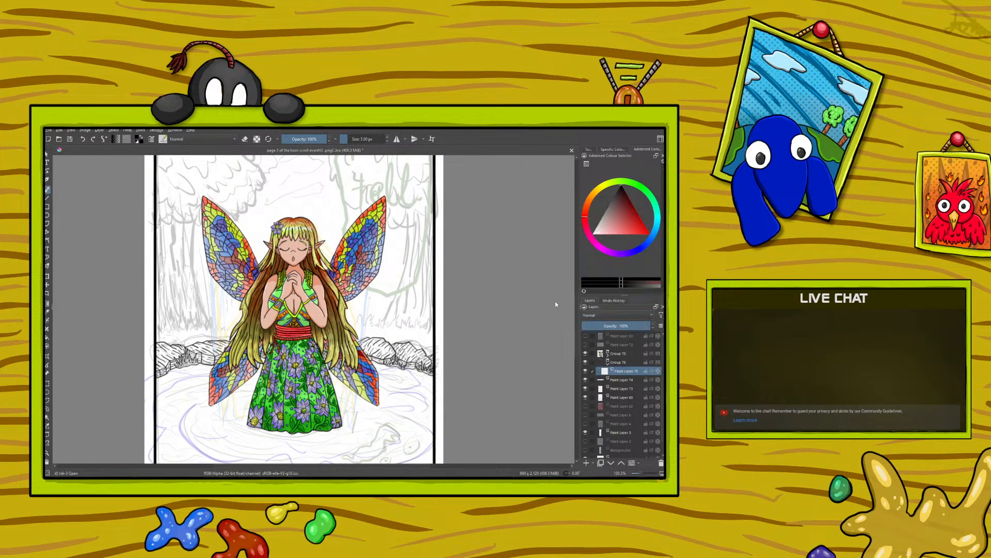
# - Move the rock line-art layer into the new group and place the empty paint layer beneath it
pyautogui.click(618, 381)
pyautogui.click(621, 463)
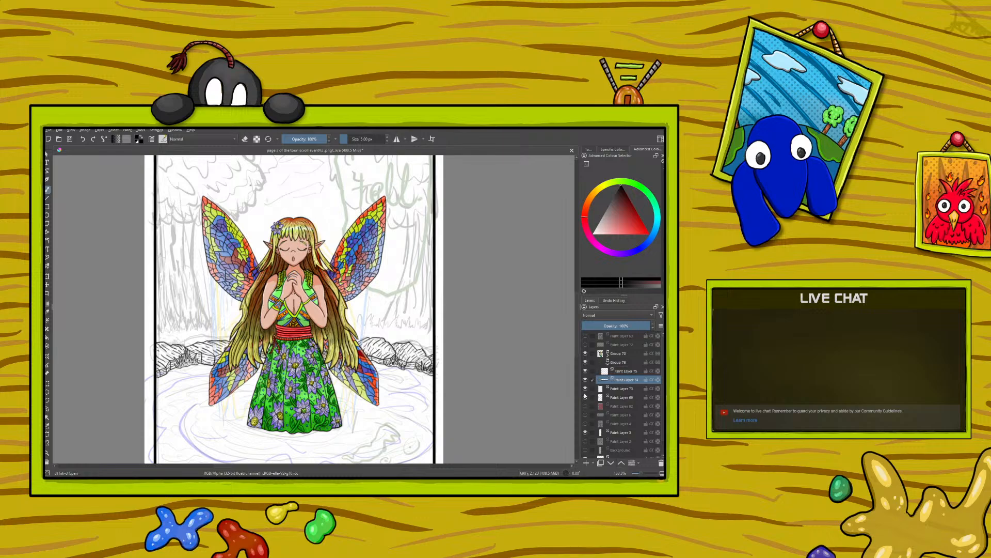
pyautogui.click(586, 379)
pyautogui.click(585, 380)
pyautogui.click(585, 380)
pyautogui.click(585, 381)
pyautogui.click(622, 372)
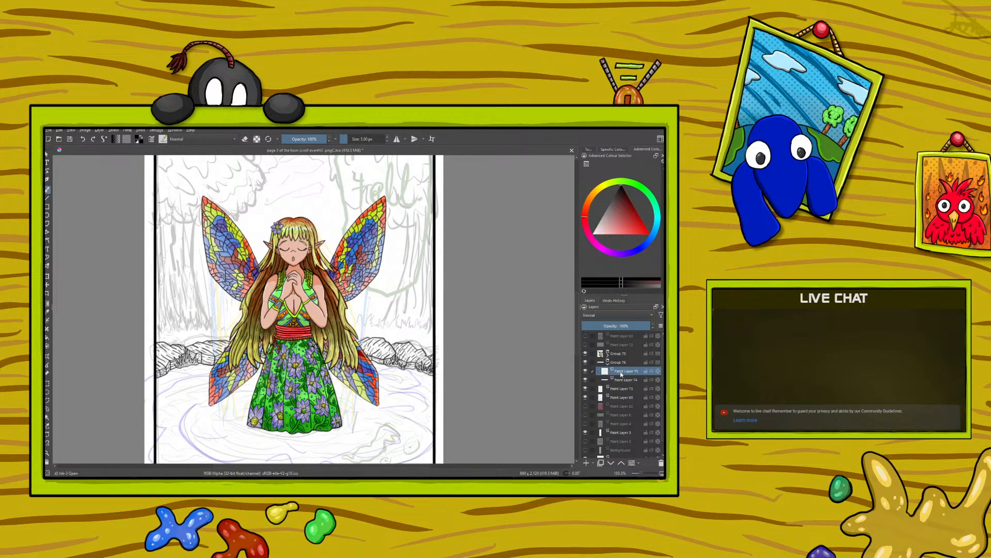
pyautogui.click(611, 463)
# - Open the page 2 toon scroll PNG, sample its dark grey rock colour, and return to page 3 with the freehand brush
pyautogui.click(59, 139)
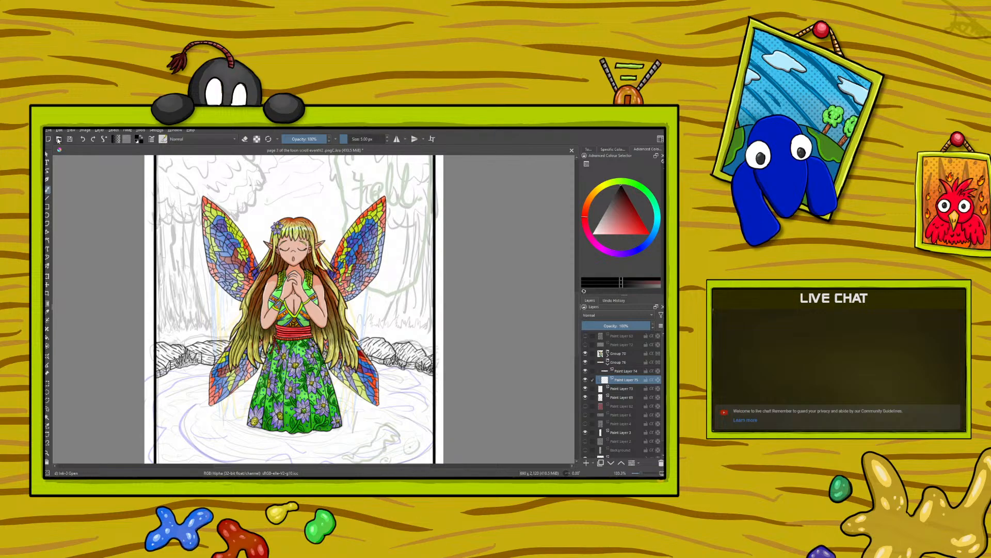
pyautogui.click(378, 225)
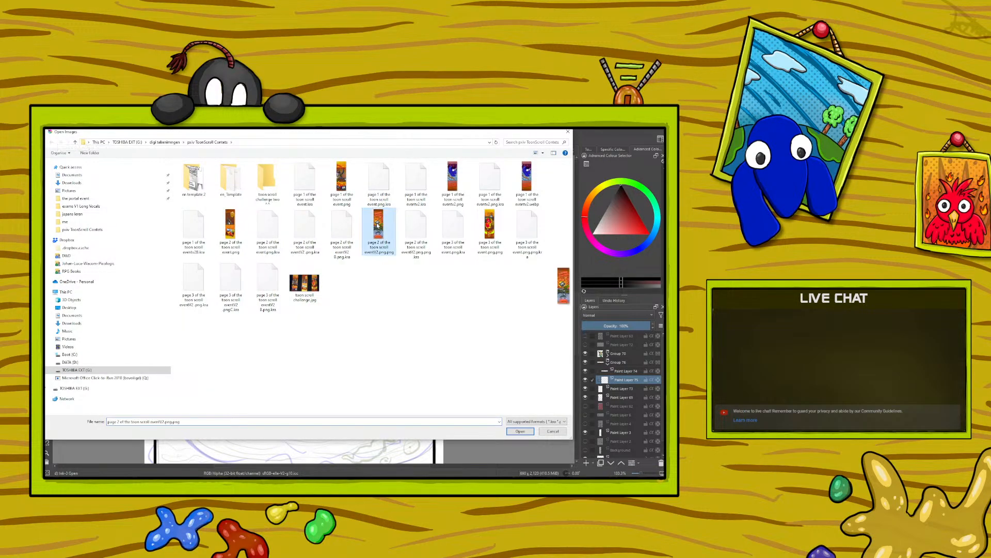
pyautogui.click(522, 431)
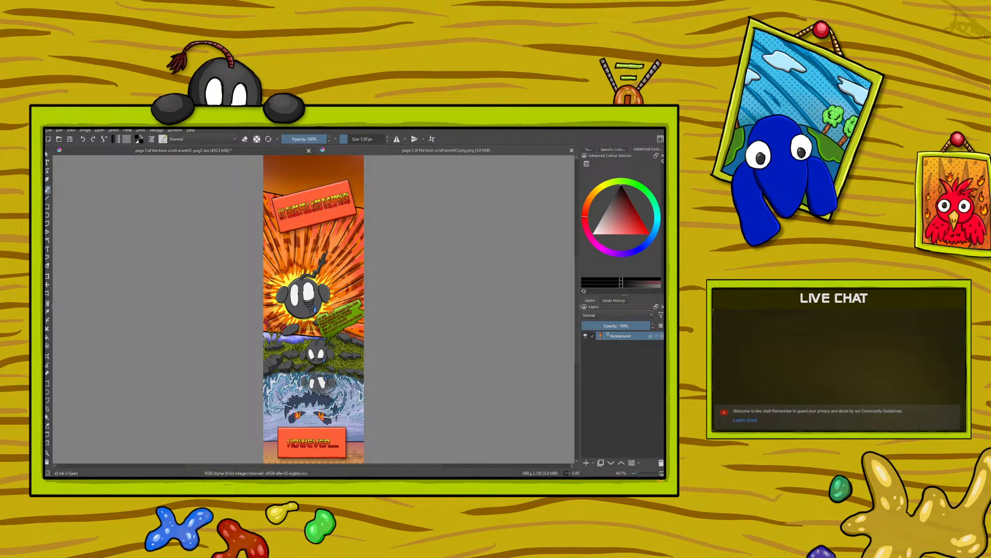
pyautogui.click(47, 311)
pyautogui.click(277, 356)
pyautogui.click(50, 189)
pyautogui.click(102, 151)
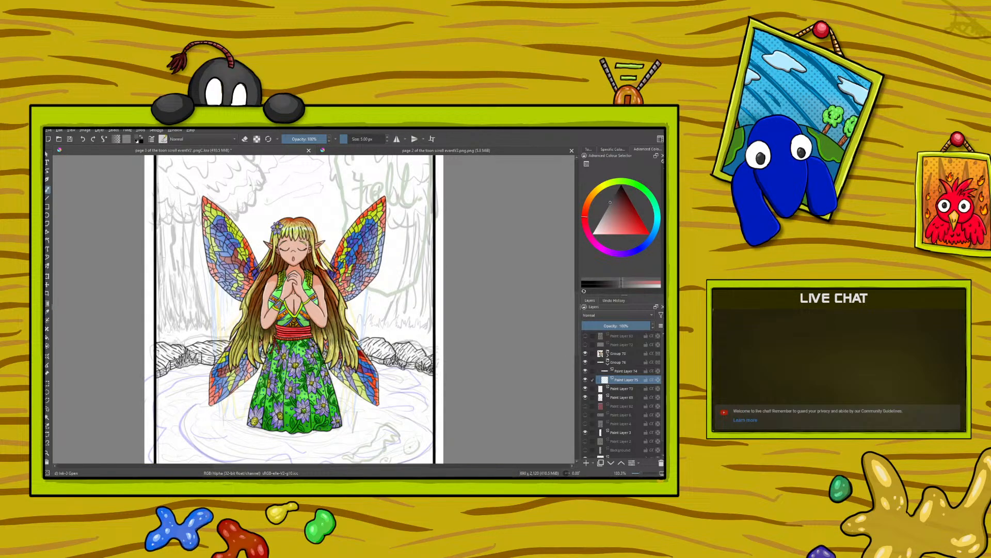
# - Make a first grey stroke on the leftmost rock and move Paint Layer 73 above the rock group
pyautogui.moveTo(162, 370)
pyautogui.mouseDown()
pyautogui.moveTo(158, 351)
pyautogui.moveTo(157, 361)
pyautogui.mouseUp()
pyautogui.click(619, 388)
pyautogui.click(621, 463)
pyautogui.click(621, 463)
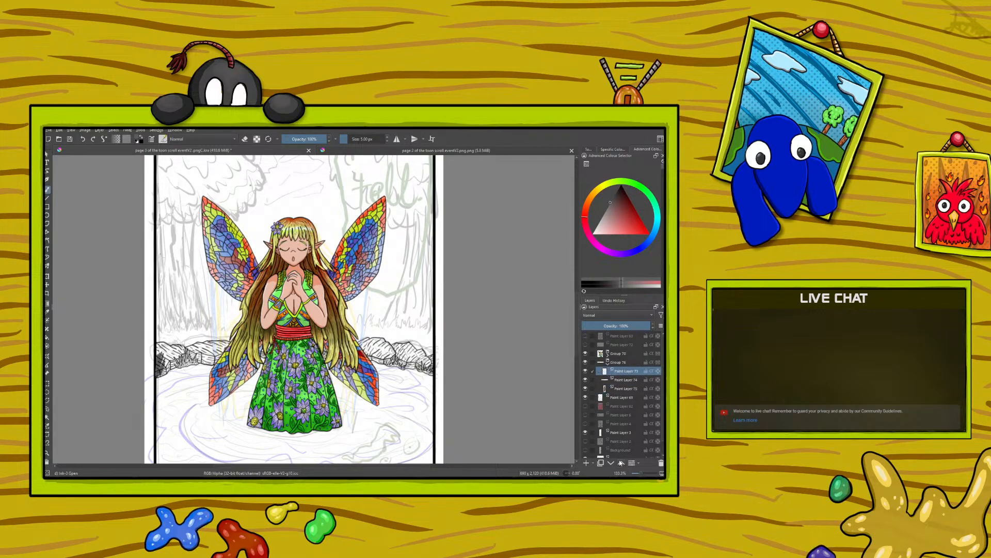
pyautogui.click(622, 462)
pyautogui.click(618, 379)
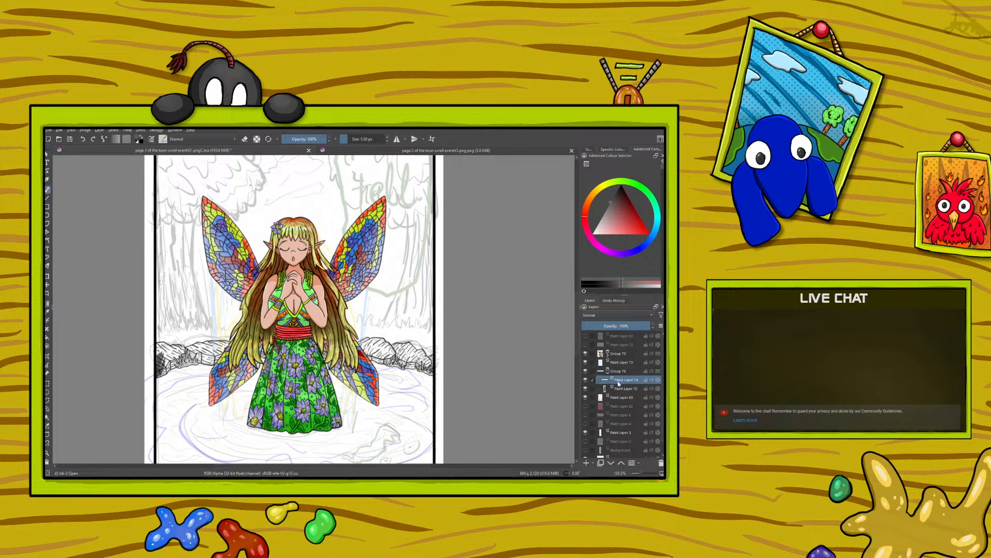
# - Paint dark grey along the leftmost rock beside the panel border, on the layer beneath the line art
pyautogui.click(619, 388)
pyautogui.moveTo(160, 345)
pyautogui.mouseDown()
pyautogui.moveTo(155, 364)
pyautogui.moveTo(156, 354)
pyautogui.mouseUp()
pyautogui.moveTo(161, 344); pyautogui.dragTo(158, 353)
pyautogui.moveTo(166, 346)
pyautogui.mouseDown()
pyautogui.moveTo(157, 371)
pyautogui.moveTo(165, 371)
pyautogui.mouseUp()
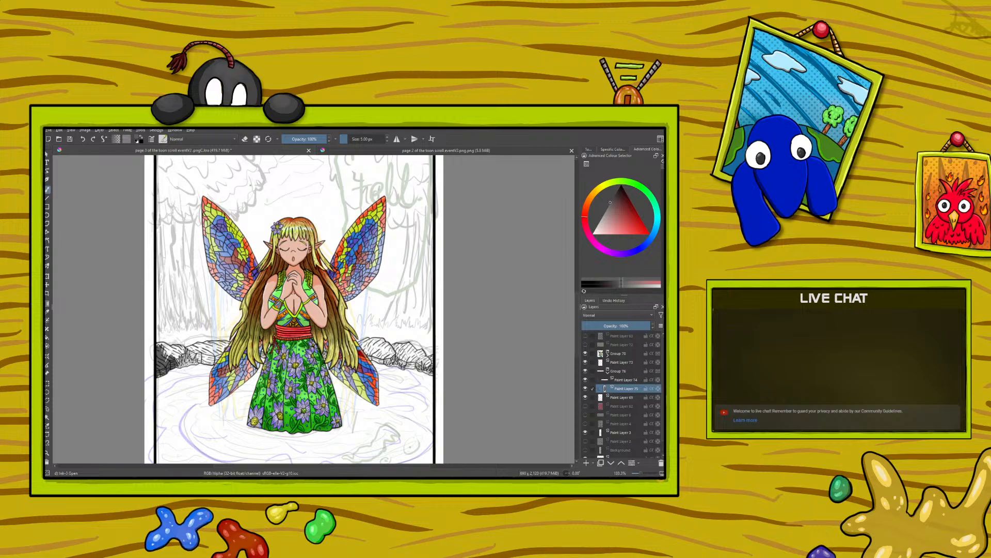
# - Hide the fairy character group and finish filling the leftmost rock with dark grey up to the grass
pyautogui.click(586, 354)
pyautogui.click(639, 474)
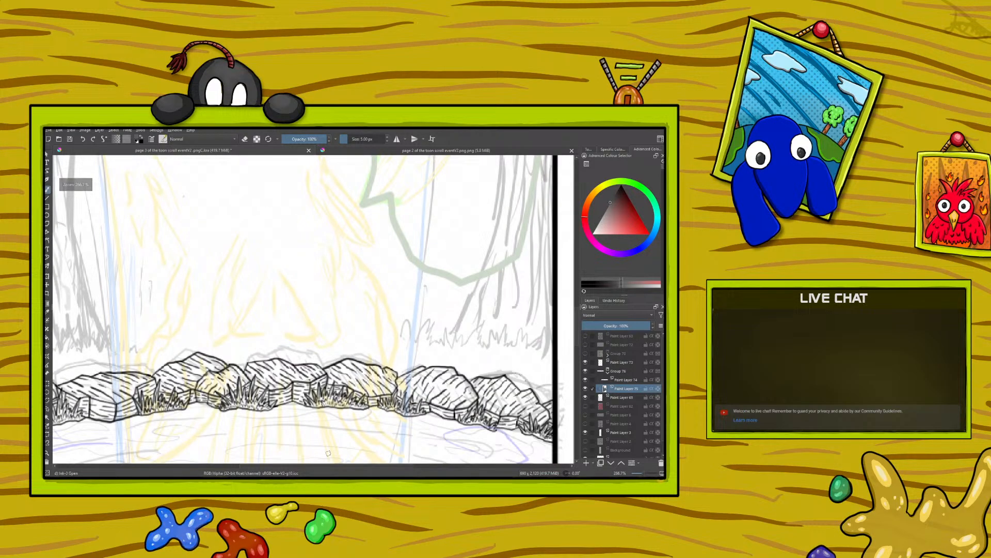
pyautogui.moveTo(172, 394)
pyautogui.mouseDown()
pyautogui.moveTo(177, 406)
pyautogui.moveTo(181, 397)
pyautogui.mouseUp()
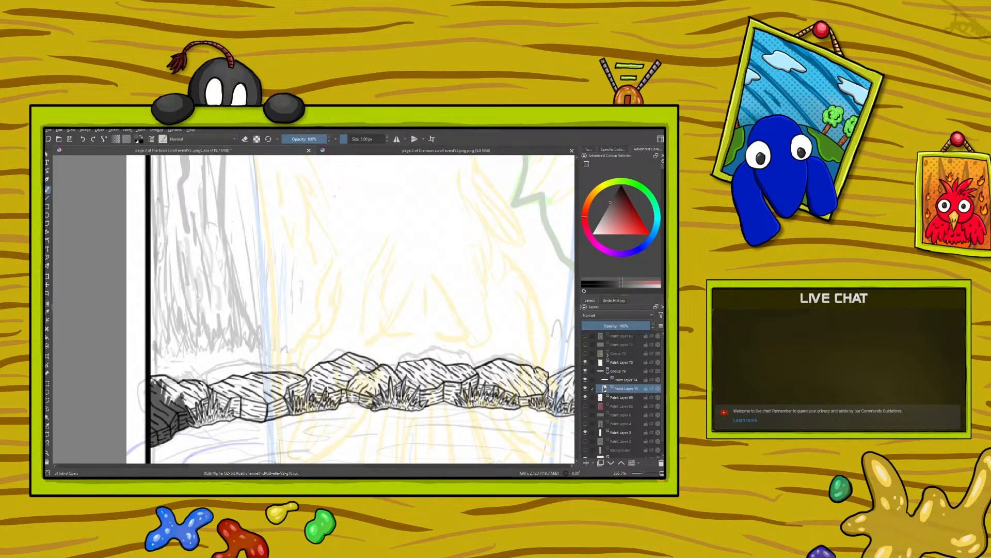
pyautogui.moveTo(183, 401)
pyautogui.mouseDown()
pyautogui.moveTo(192, 415)
pyautogui.moveTo(194, 390)
pyautogui.moveTo(174, 395)
pyautogui.moveTo(168, 385)
pyautogui.mouseUp()
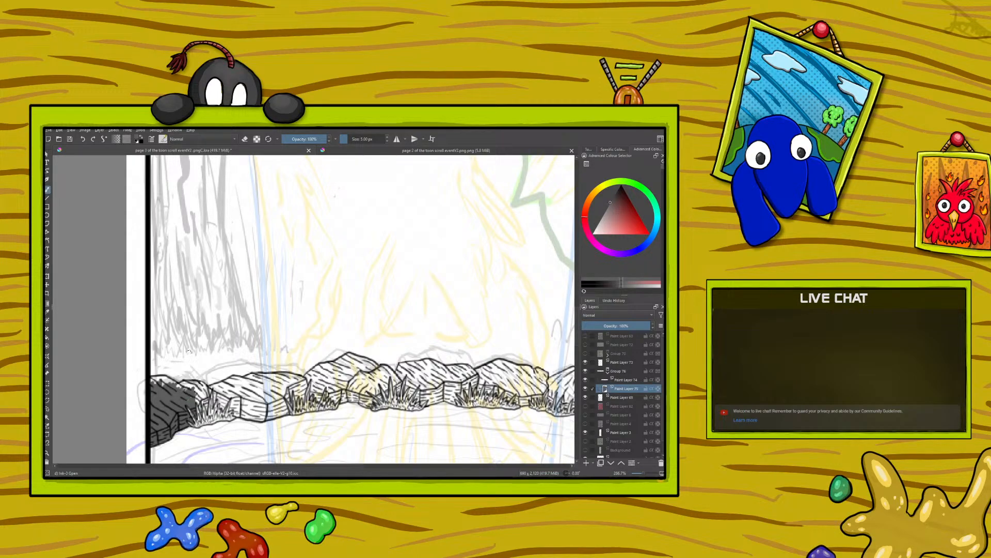
pyautogui.moveTo(192, 396)
pyautogui.mouseDown()
pyautogui.moveTo(208, 416)
pyautogui.moveTo(210, 402)
pyautogui.moveTo(185, 387)
pyautogui.mouseUp()
pyautogui.moveTo(194, 380)
pyautogui.mouseDown()
pyautogui.moveTo(176, 386)
pyautogui.moveTo(195, 386)
pyautogui.moveTo(186, 386)
pyautogui.mouseUp()
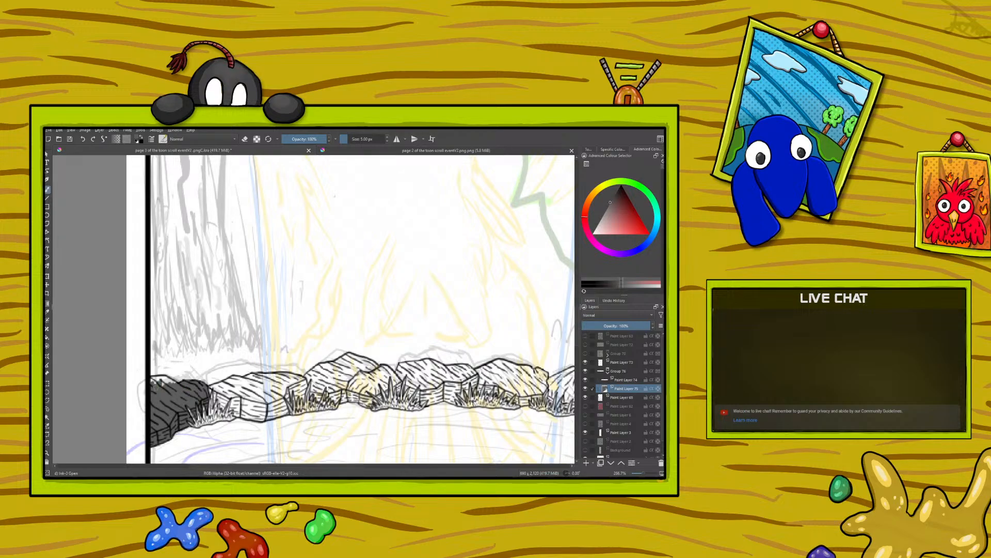
pyautogui.moveTo(151, 379)
pyautogui.mouseDown()
pyautogui.moveTo(174, 383)
pyautogui.moveTo(157, 380)
pyautogui.mouseUp()
# - Fill the top surface of the second rock from the left with the same dark grey
pyautogui.moveTo(278, 381)
pyautogui.mouseDown()
pyautogui.moveTo(232, 394)
pyautogui.moveTo(258, 384)
pyautogui.moveTo(212, 387)
pyautogui.mouseUp()
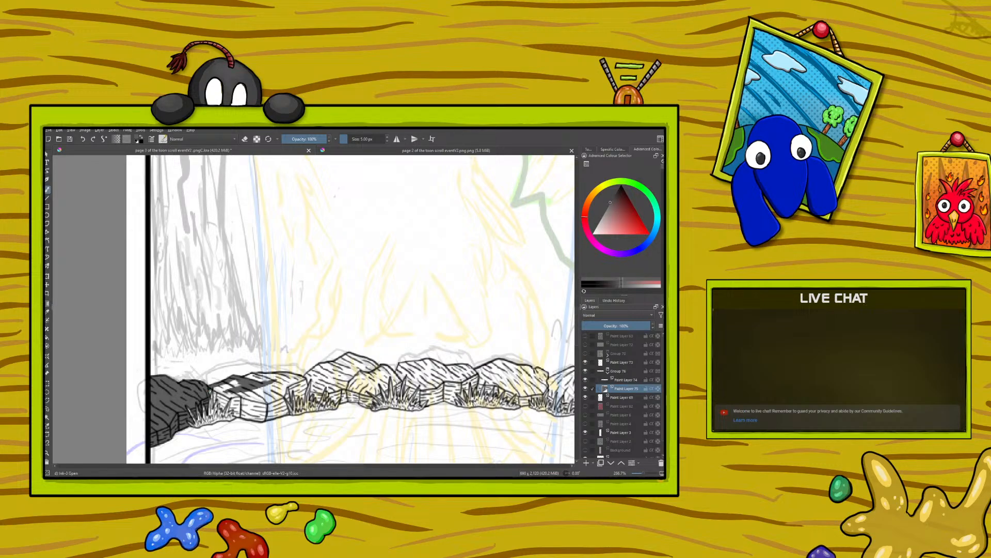
pyautogui.moveTo(223, 386); pyautogui.dragTo(217, 406)
pyautogui.moveTo(241, 394)
pyautogui.mouseDown()
pyautogui.moveTo(235, 404)
pyautogui.moveTo(284, 394)
pyautogui.moveTo(267, 389)
pyautogui.mouseUp()
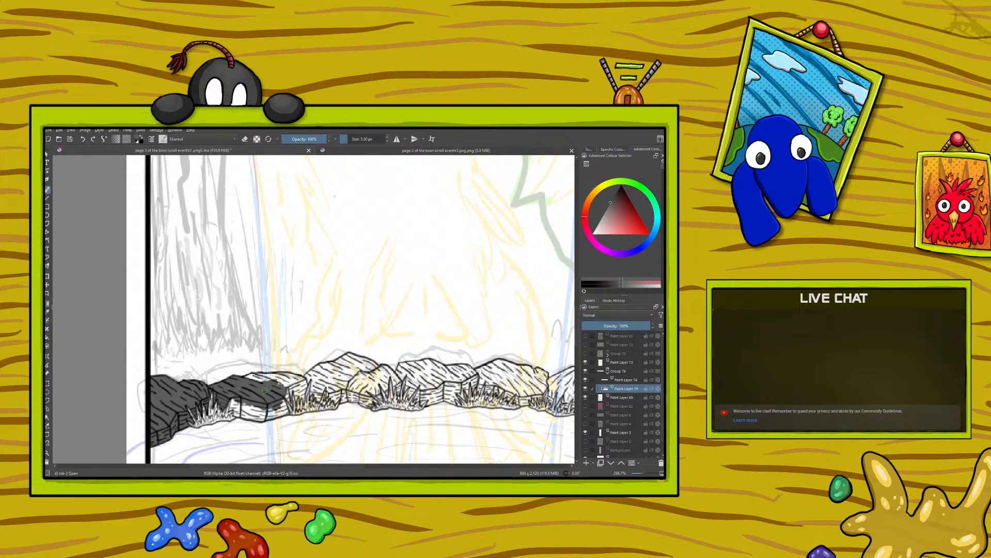
pyautogui.moveTo(278, 382)
pyautogui.mouseDown()
pyautogui.moveTo(304, 379)
pyautogui.moveTo(255, 377)
pyautogui.mouseUp()
pyautogui.moveTo(261, 380); pyautogui.dragTo(242, 378)
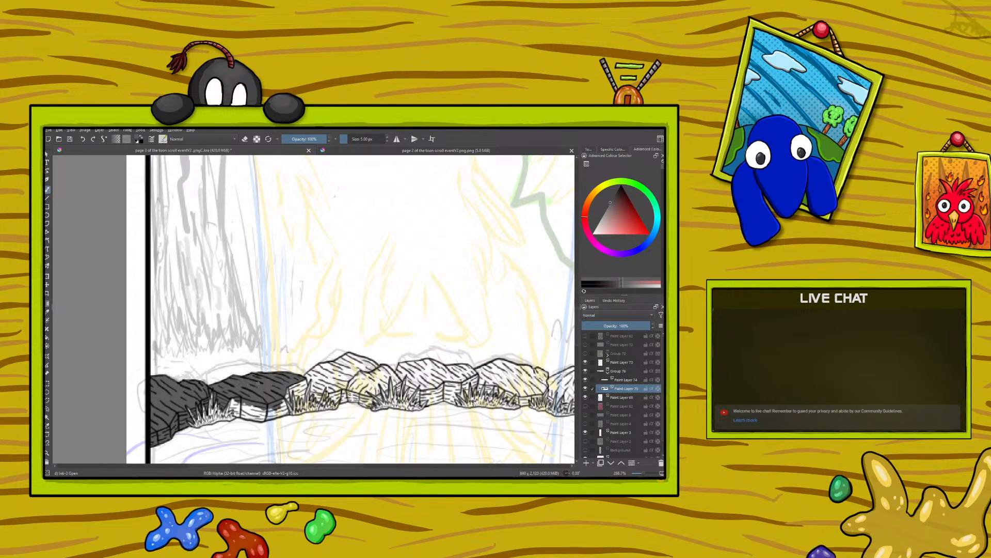
# - Fill the front faces of the second rock with dark grey, working on a rotated canvas
pyautogui.moveTo(240, 401)
pyautogui.mouseDown()
pyautogui.moveTo(238, 417)
pyautogui.moveTo(236, 395)
pyautogui.moveTo(231, 411)
pyautogui.moveTo(230, 400)
pyautogui.moveTo(243, 413)
pyautogui.moveTo(258, 409)
pyautogui.mouseUp()
pyautogui.rightClick(194, 324)
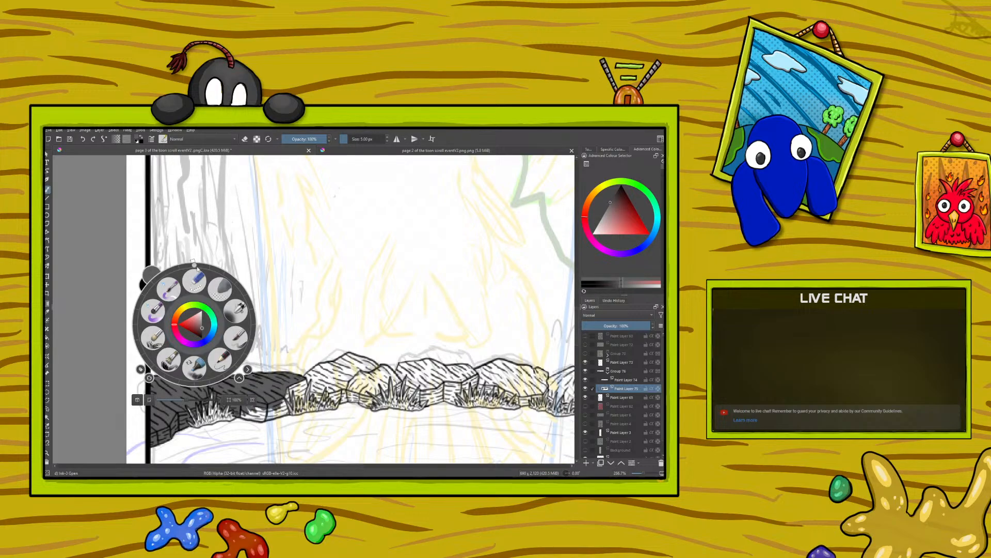
pyautogui.moveTo(194, 266); pyautogui.dragTo(242, 291)
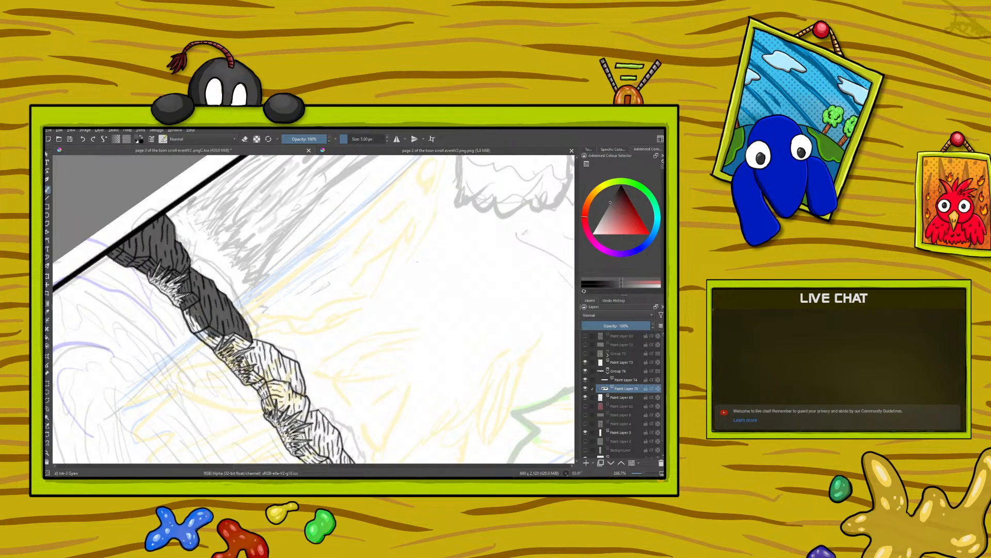
pyautogui.moveTo(198, 327)
pyautogui.mouseDown()
pyautogui.moveTo(185, 312)
pyautogui.moveTo(219, 347)
pyautogui.moveTo(222, 338)
pyautogui.moveTo(193, 325)
pyautogui.mouseUp()
pyautogui.moveTo(227, 332); pyautogui.dragTo(232, 338)
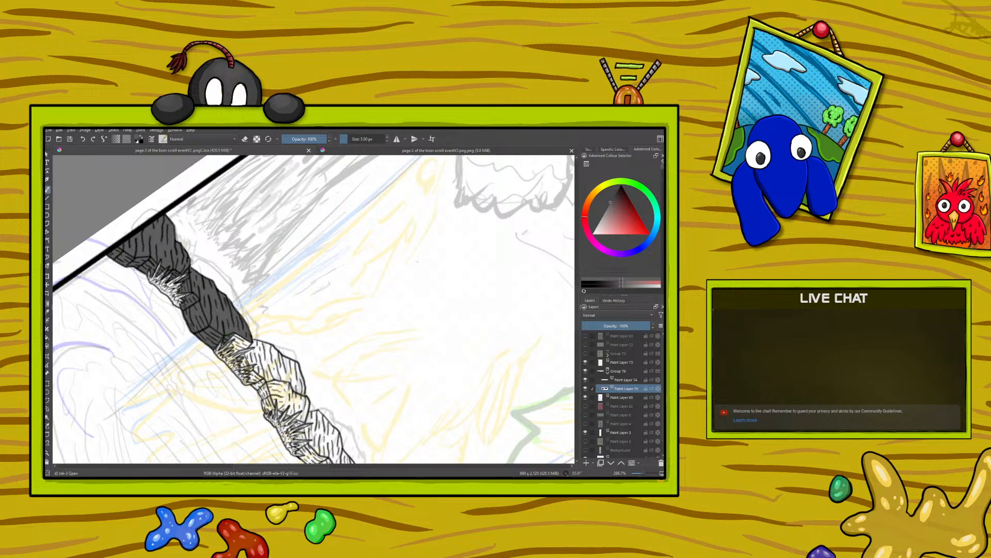
# - Paint the gaps beside the second grass tuft and fill the third rock's top surface with dark grey
pyautogui.moveTo(225, 341)
pyautogui.mouseDown()
pyautogui.moveTo(235, 335)
pyautogui.moveTo(230, 344)
pyautogui.moveTo(249, 346)
pyautogui.mouseUp()
pyautogui.click(244, 138)
pyautogui.click(245, 139)
pyautogui.moveTo(258, 349)
pyautogui.mouseDown()
pyautogui.moveTo(289, 379)
pyautogui.moveTo(256, 352)
pyautogui.moveTo(255, 360)
pyautogui.moveTo(259, 352)
pyautogui.moveTo(241, 357)
pyautogui.moveTo(256, 343)
pyautogui.moveTo(271, 346)
pyautogui.moveTo(294, 391)
pyautogui.moveTo(281, 356)
pyautogui.moveTo(297, 376)
pyautogui.mouseUp()
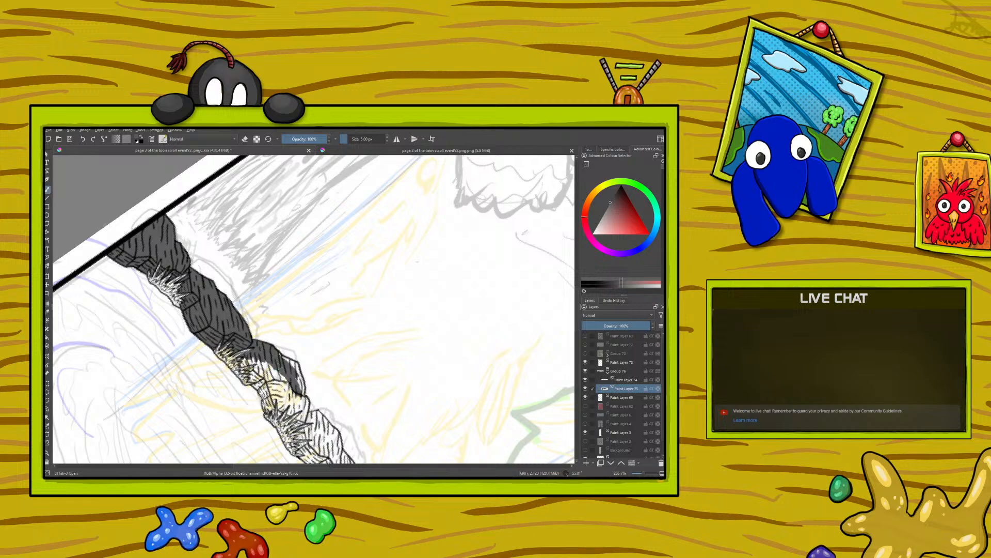
pyautogui.moveTo(280, 355)
pyautogui.mouseDown()
pyautogui.moveTo(296, 365)
pyautogui.moveTo(303, 401)
pyautogui.moveTo(297, 385)
pyautogui.moveTo(294, 397)
pyautogui.moveTo(241, 364)
pyautogui.moveTo(252, 360)
pyautogui.mouseUp()
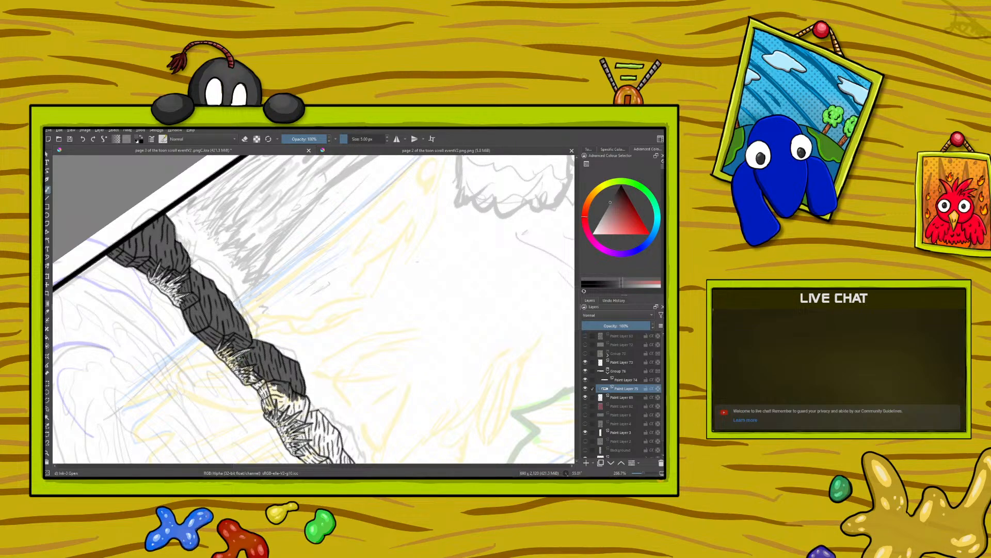
# - Fill the third rock's lower faces and the small rock adjoining it with dark grey, around the grass blades
pyautogui.moveTo(248, 376)
pyautogui.mouseDown()
pyautogui.moveTo(271, 396)
pyautogui.moveTo(254, 382)
pyautogui.mouseUp()
pyautogui.moveTo(292, 405)
pyautogui.mouseDown()
pyautogui.moveTo(306, 404)
pyautogui.moveTo(305, 420)
pyautogui.moveTo(296, 415)
pyautogui.mouseUp()
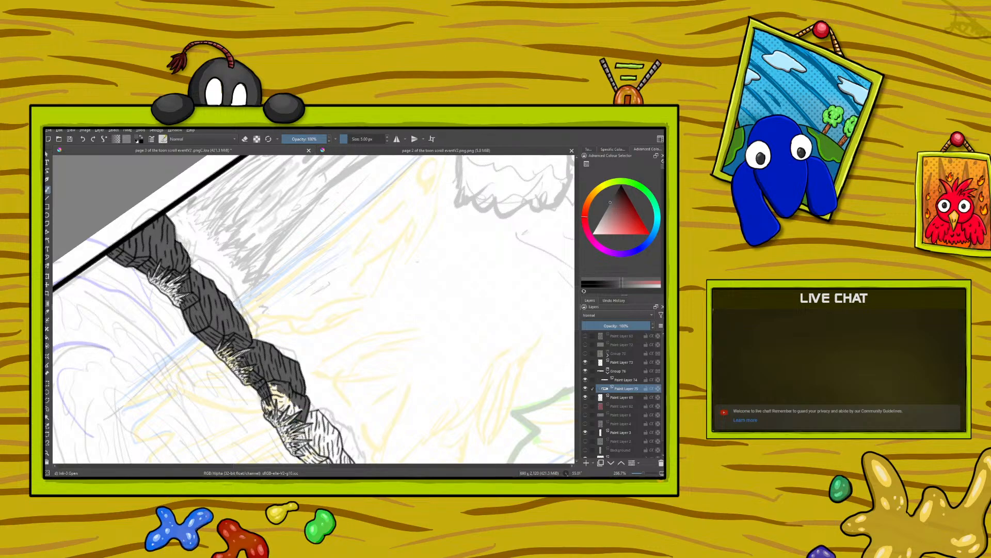
pyautogui.moveTo(298, 424); pyautogui.dragTo(295, 427)
pyautogui.moveTo(275, 388)
pyautogui.mouseDown()
pyautogui.moveTo(273, 412)
pyautogui.moveTo(262, 409)
pyautogui.mouseUp()
pyautogui.moveTo(281, 409)
pyautogui.mouseDown()
pyautogui.moveTo(281, 417)
pyautogui.moveTo(290, 398)
pyautogui.moveTo(280, 416)
pyautogui.moveTo(284, 405)
pyautogui.mouseUp()
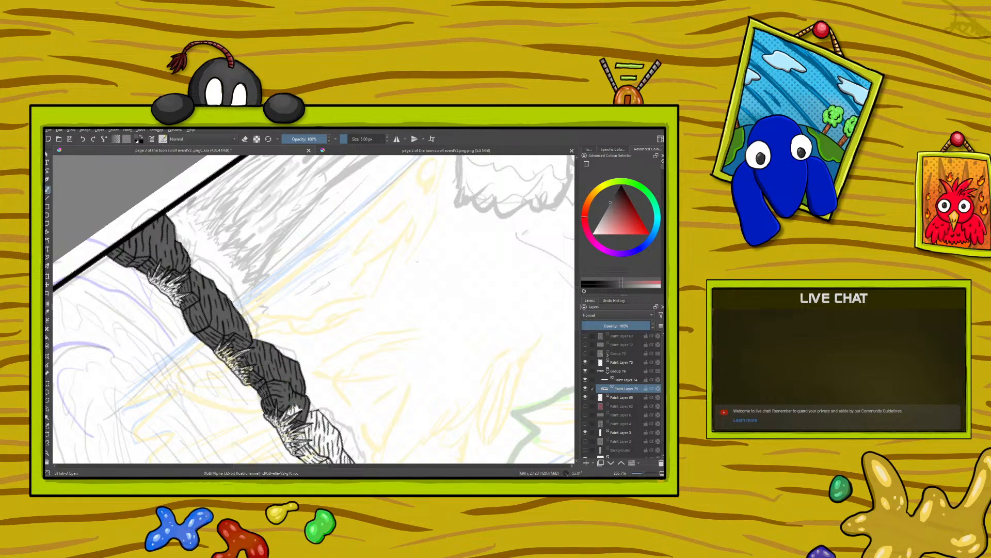
pyautogui.moveTo(291, 408); pyautogui.dragTo(298, 414)
# - Rotate the canvas the other way and fill the top surface of the fourth large rock with dark grey
pyautogui.moveTo(208, 341); pyautogui.dragTo(102, 359)
pyautogui.rightClick(139, 361)
pyautogui.rightClick(500, 319)
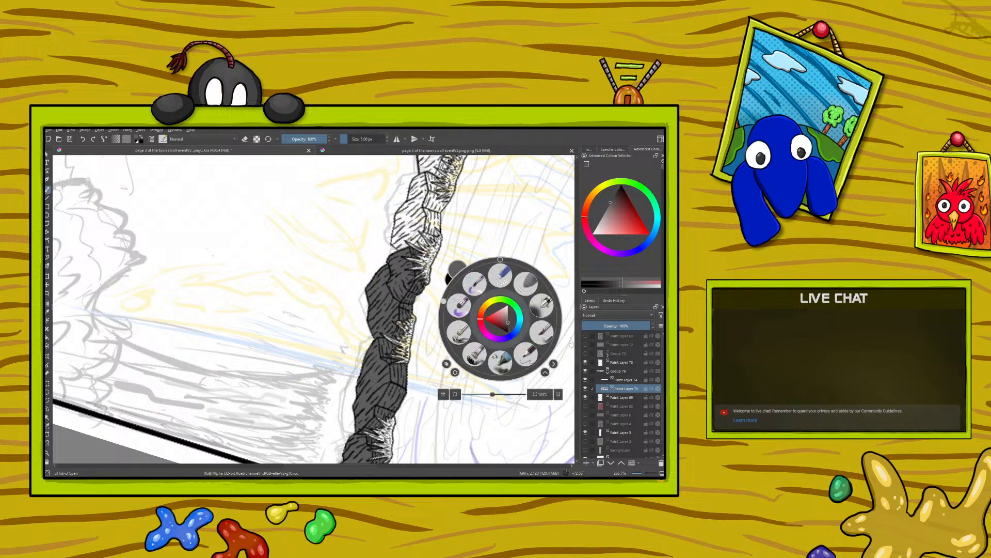
pyautogui.moveTo(577, 363); pyautogui.dragTo(577, 337)
pyautogui.click(354, 274)
pyautogui.moveTo(421, 316); pyautogui.dragTo(424, 289)
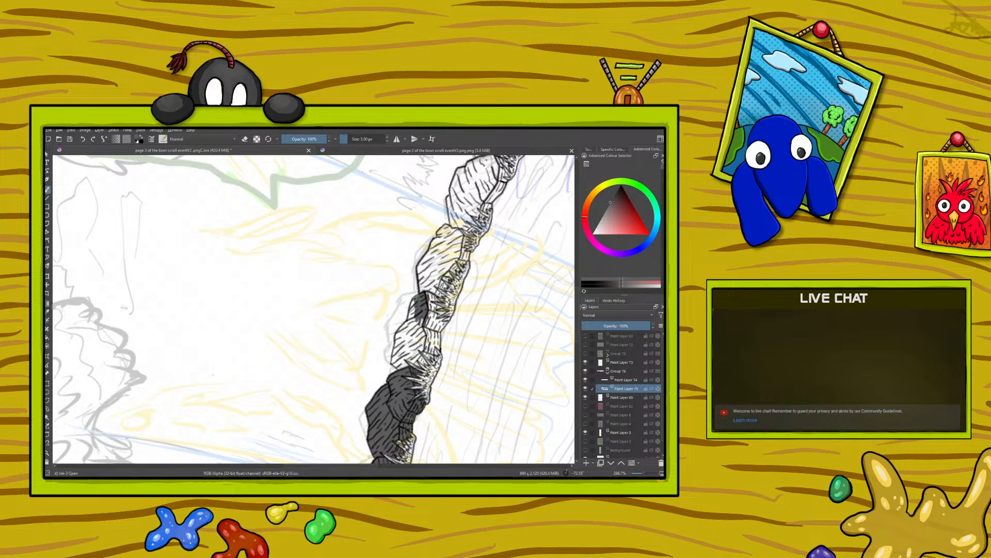
pyautogui.moveTo(408, 323); pyautogui.dragTo(419, 307)
pyautogui.moveTo(406, 338)
pyautogui.mouseDown()
pyautogui.moveTo(416, 318)
pyautogui.moveTo(429, 323)
pyautogui.moveTo(418, 356)
pyautogui.moveTo(411, 347)
pyautogui.mouseUp()
pyautogui.moveTo(410, 342)
pyautogui.mouseDown()
pyautogui.moveTo(409, 321)
pyautogui.moveTo(396, 338)
pyautogui.moveTo(400, 369)
pyautogui.moveTo(406, 332)
pyautogui.moveTo(399, 364)
pyautogui.mouseUp()
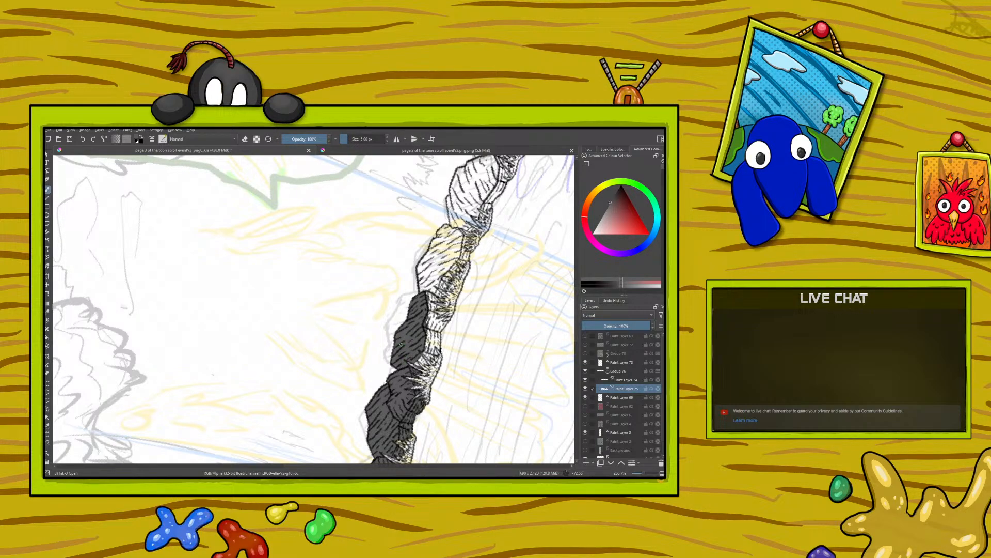
# - Fill the front faces of the fourth large rock with dark grey between the grass tufts
pyautogui.moveTo(419, 316)
pyautogui.mouseDown()
pyautogui.moveTo(424, 324)
pyautogui.moveTo(429, 293)
pyautogui.moveTo(442, 306)
pyautogui.moveTo(426, 328)
pyautogui.moveTo(429, 350)
pyautogui.mouseUp()
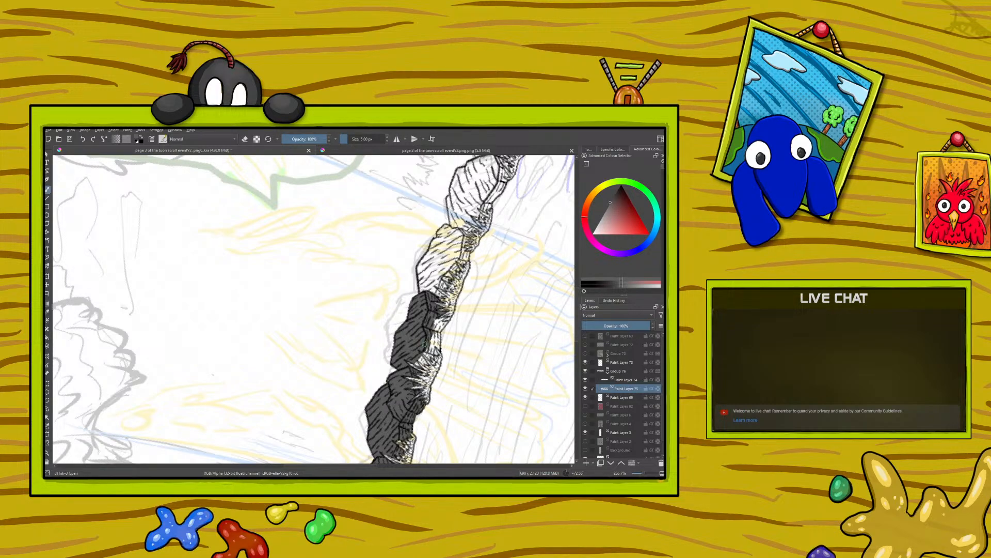
pyautogui.moveTo(431, 335)
pyautogui.mouseDown()
pyautogui.moveTo(440, 345)
pyautogui.moveTo(430, 347)
pyautogui.moveTo(439, 340)
pyautogui.mouseUp()
pyautogui.moveTo(443, 325); pyautogui.dragTo(438, 332)
pyautogui.moveTo(436, 319)
pyautogui.mouseDown()
pyautogui.moveTo(433, 333)
pyautogui.moveTo(444, 328)
pyautogui.mouseUp()
pyautogui.rightClick(239, 352)
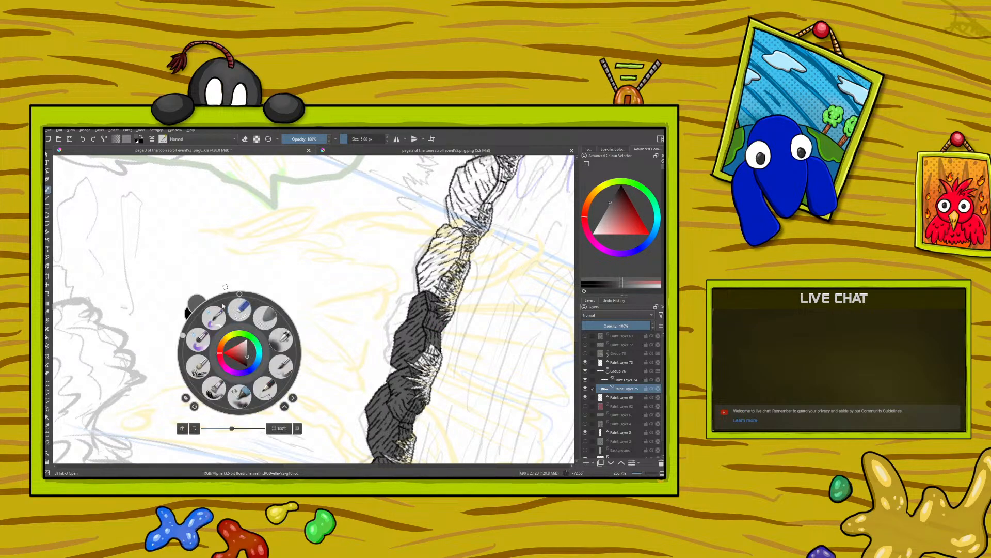
pyautogui.moveTo(185, 337); pyautogui.dragTo(287, 317)
pyautogui.rightClick(287, 318)
pyautogui.moveTo(297, 467); pyautogui.dragTo(261, 467)
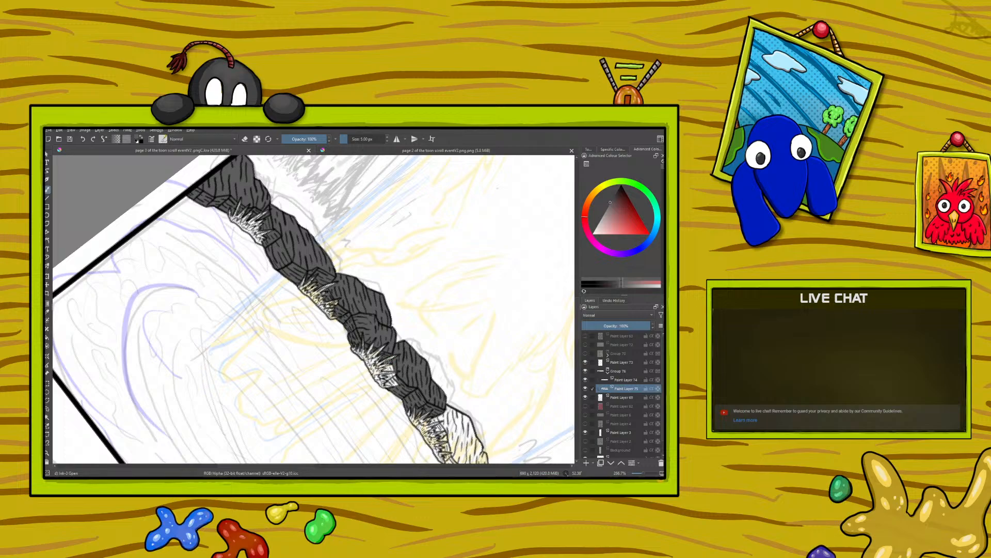
# - Paint the gap by the third grass tuft and fill the fifth large rock with dark grey
pyautogui.moveTo(388, 361); pyautogui.dragTo(384, 369)
pyautogui.moveTo(295, 465); pyautogui.dragTo(327, 464)
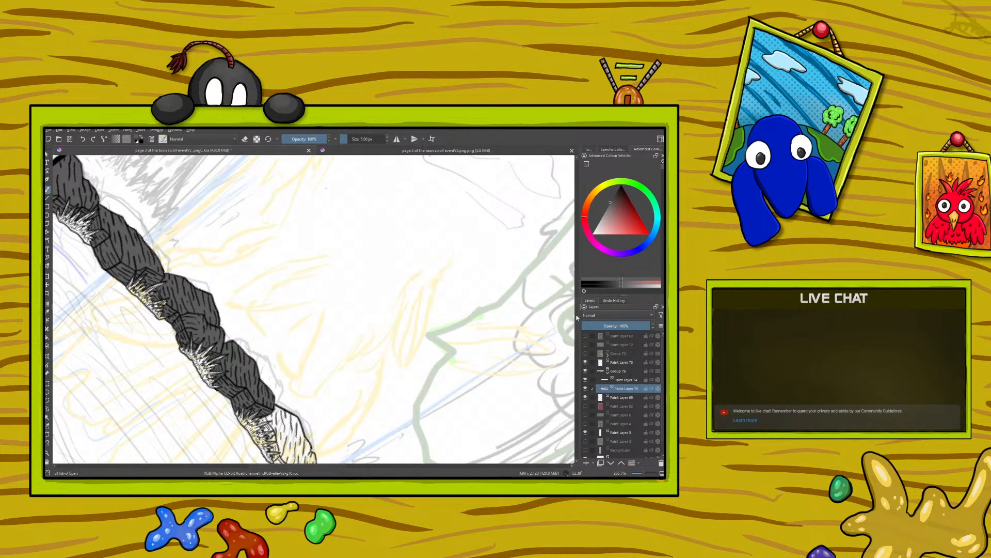
pyautogui.moveTo(576, 322); pyautogui.dragTo(588, 369)
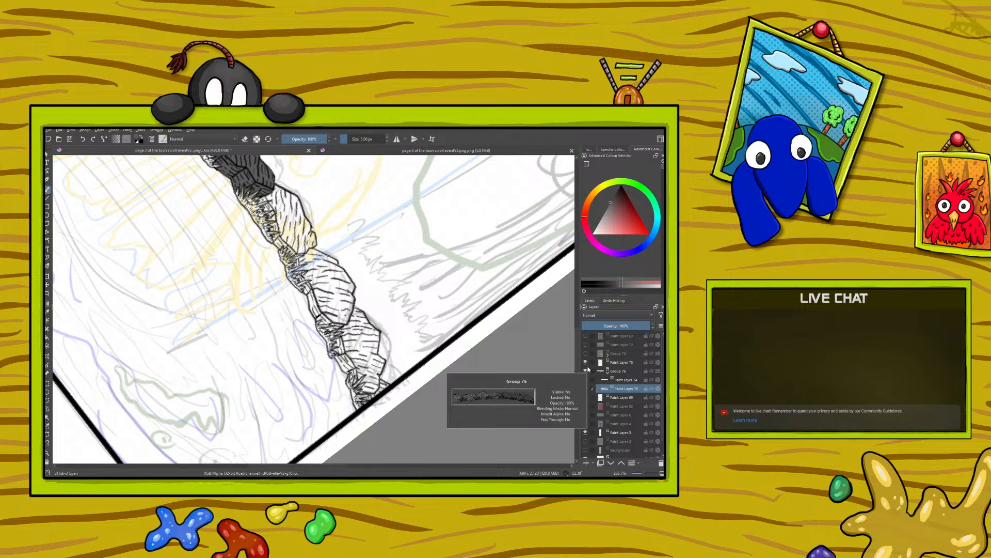
pyautogui.moveTo(283, 207); pyautogui.dragTo(303, 230)
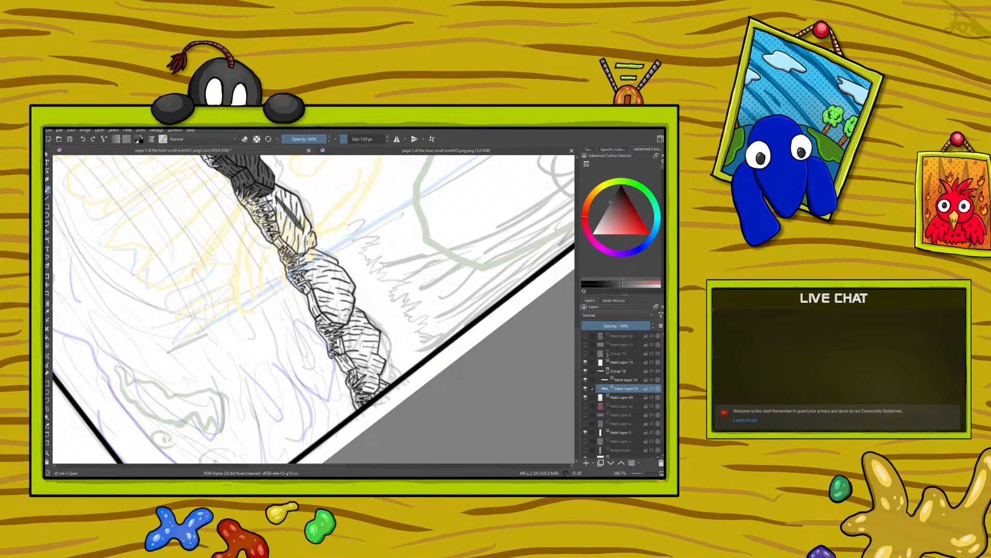
pyautogui.moveTo(276, 188)
pyautogui.mouseDown()
pyautogui.moveTo(295, 212)
pyautogui.moveTo(297, 198)
pyautogui.moveTo(309, 231)
pyautogui.mouseUp()
pyautogui.moveTo(301, 213)
pyautogui.mouseDown()
pyautogui.moveTo(316, 244)
pyautogui.moveTo(308, 254)
pyautogui.mouseUp()
pyautogui.moveTo(291, 244)
pyautogui.mouseDown()
pyautogui.moveTo(306, 253)
pyautogui.moveTo(296, 249)
pyautogui.mouseUp()
pyautogui.moveTo(282, 234); pyautogui.dragTo(291, 246)
pyautogui.moveTo(280, 233)
pyautogui.mouseDown()
pyautogui.moveTo(289, 245)
pyautogui.moveTo(273, 205)
pyautogui.moveTo(286, 217)
pyautogui.mouseUp()
pyautogui.moveTo(267, 190); pyautogui.dragTo(304, 251)
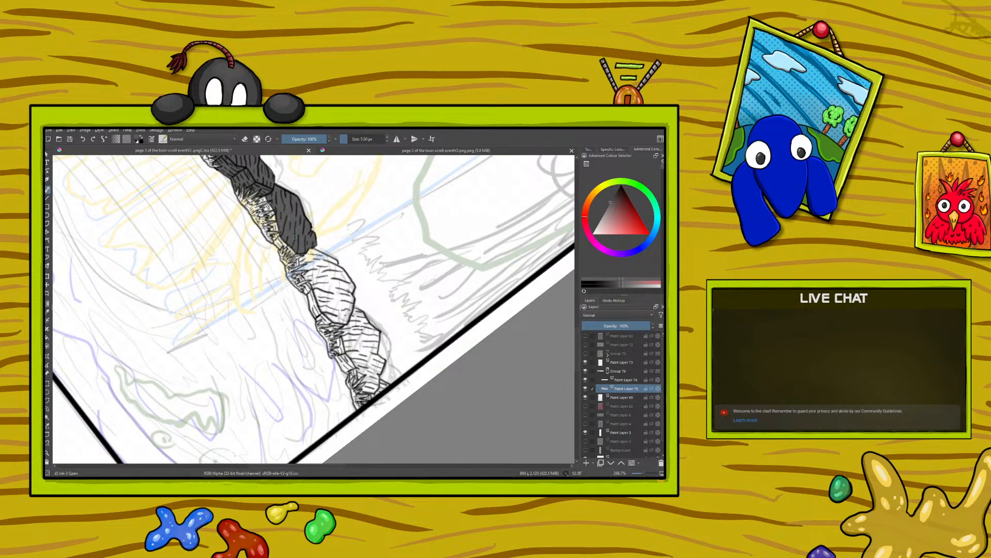
# - Touch up the fifth rock's edge and fill the gaps between the adjoining grass blades with dark grey
pyautogui.moveTo(312, 233); pyautogui.dragTo(317, 244)
pyautogui.moveTo(268, 203); pyautogui.dragTo(262, 211)
pyautogui.moveTo(267, 208); pyautogui.dragTo(263, 198)
pyautogui.moveTo(279, 241); pyautogui.dragTo(285, 245)
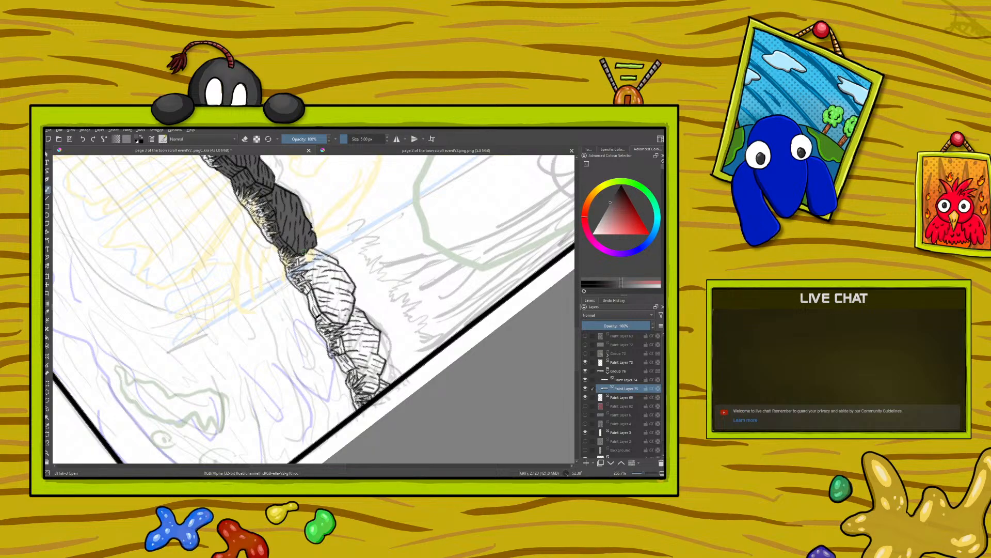
# - Fill the top surface and front faces of the sixth rock with dark grey
pyautogui.moveTo(334, 298)
pyautogui.mouseDown()
pyautogui.moveTo(326, 283)
pyautogui.moveTo(340, 306)
pyautogui.moveTo(316, 262)
pyautogui.moveTo(330, 289)
pyautogui.mouseUp()
pyautogui.moveTo(335, 269)
pyautogui.mouseDown()
pyautogui.moveTo(324, 254)
pyautogui.moveTo(338, 263)
pyautogui.moveTo(347, 297)
pyautogui.mouseUp()
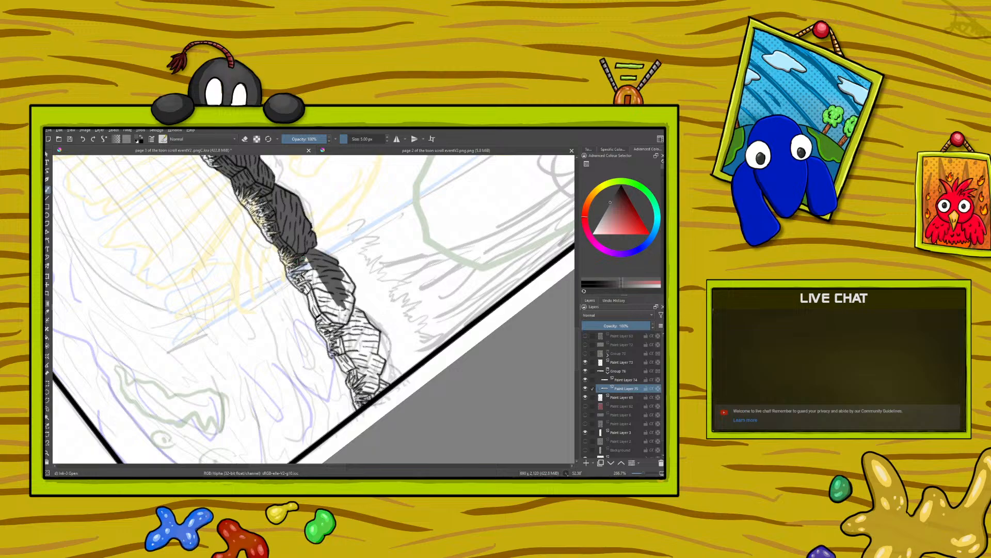
pyautogui.moveTo(308, 264)
pyautogui.mouseDown()
pyautogui.moveTo(333, 310)
pyautogui.moveTo(316, 279)
pyautogui.moveTo(310, 310)
pyautogui.moveTo(308, 298)
pyautogui.moveTo(330, 323)
pyautogui.moveTo(313, 306)
pyautogui.mouseUp()
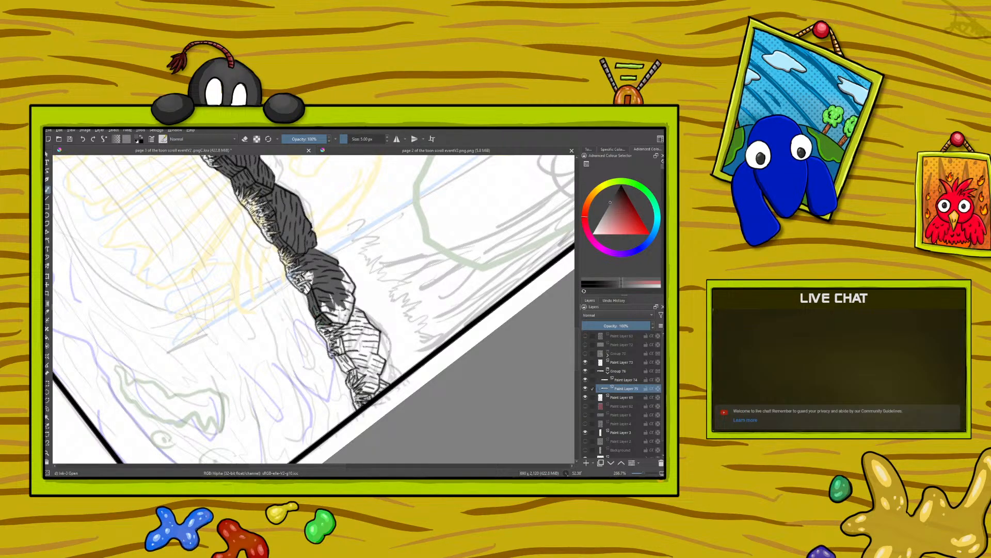
pyautogui.moveTo(336, 323); pyautogui.dragTo(330, 330)
pyautogui.moveTo(330, 318)
pyautogui.mouseDown()
pyautogui.moveTo(320, 306)
pyautogui.moveTo(336, 314)
pyautogui.moveTo(341, 304)
pyautogui.moveTo(346, 316)
pyautogui.moveTo(349, 290)
pyautogui.moveTo(353, 299)
pyautogui.moveTo(341, 269)
pyautogui.moveTo(349, 288)
pyautogui.moveTo(341, 279)
pyautogui.mouseUp()
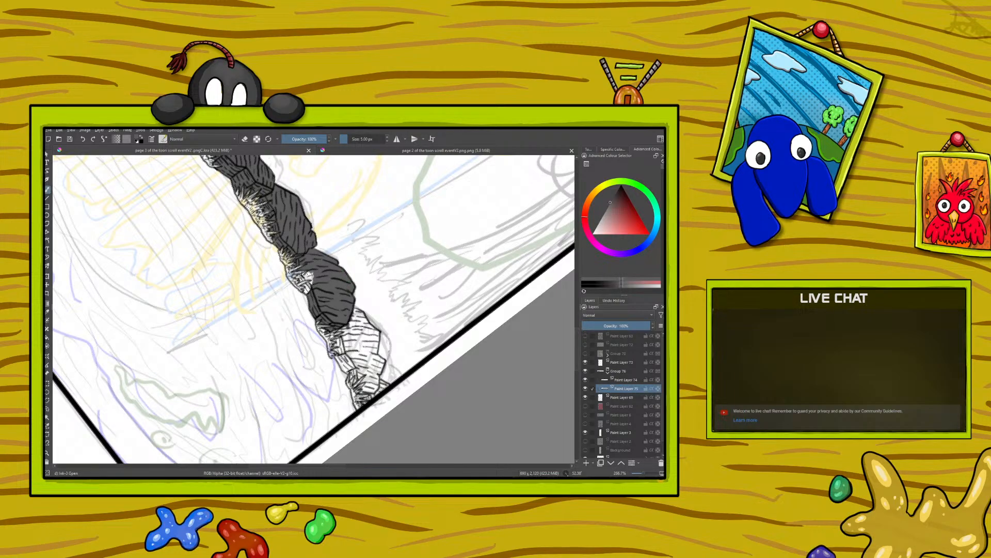
# - Paint the gaps around the grass beside the sixth rock and a first dark grey strip down the last rock
pyautogui.moveTo(303, 271)
pyautogui.mouseDown()
pyautogui.moveTo(293, 278)
pyautogui.moveTo(310, 279)
pyautogui.mouseUp()
pyautogui.moveTo(314, 281); pyautogui.dragTo(305, 294)
pyautogui.moveTo(351, 325)
pyautogui.mouseDown()
pyautogui.moveTo(374, 369)
pyautogui.moveTo(355, 320)
pyautogui.moveTo(361, 331)
pyautogui.mouseUp()
# - Hide and reshow the line art layer to check the grey coverage, returning to Paint Layer 75 with erasing off
pyautogui.click(625, 379)
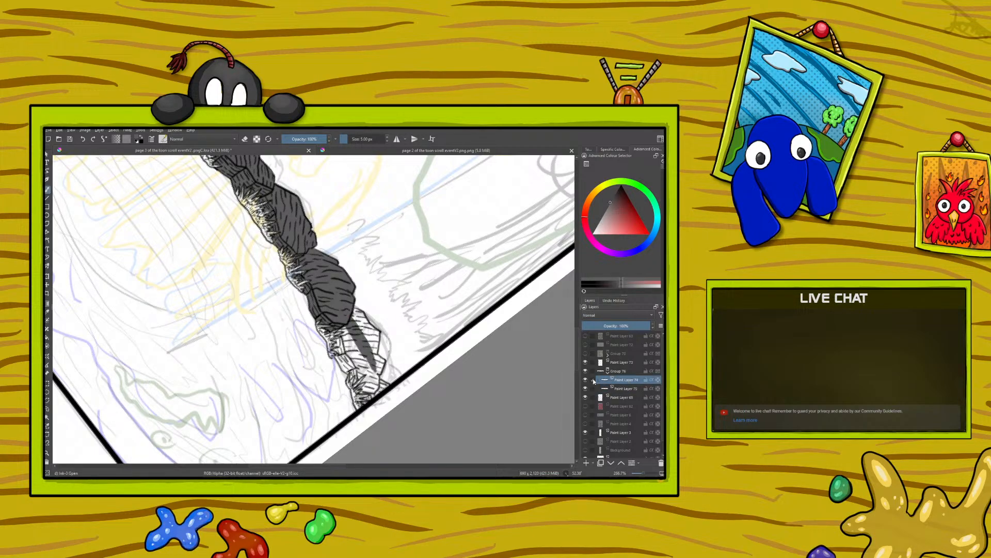
pyautogui.click(586, 380)
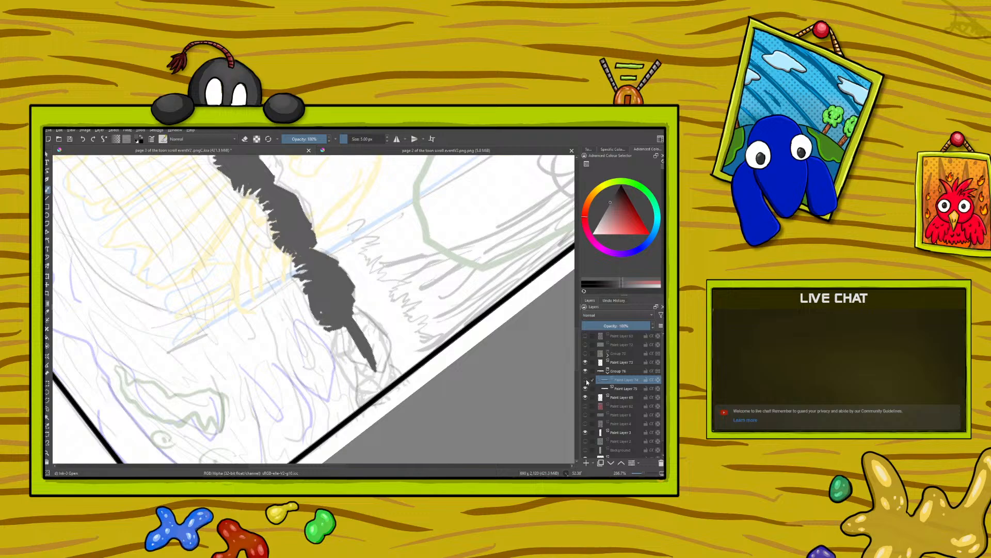
pyautogui.click(585, 380)
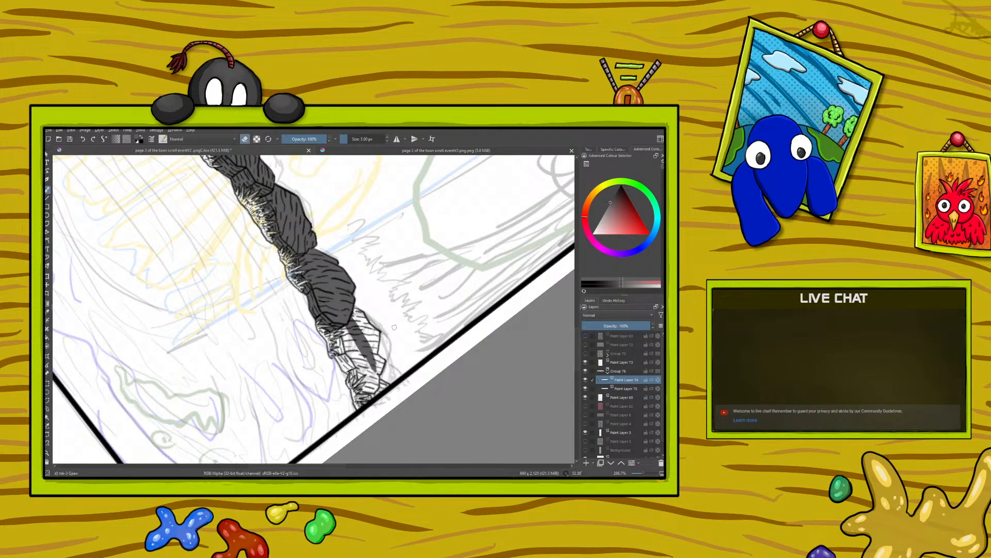
pyautogui.click(629, 388)
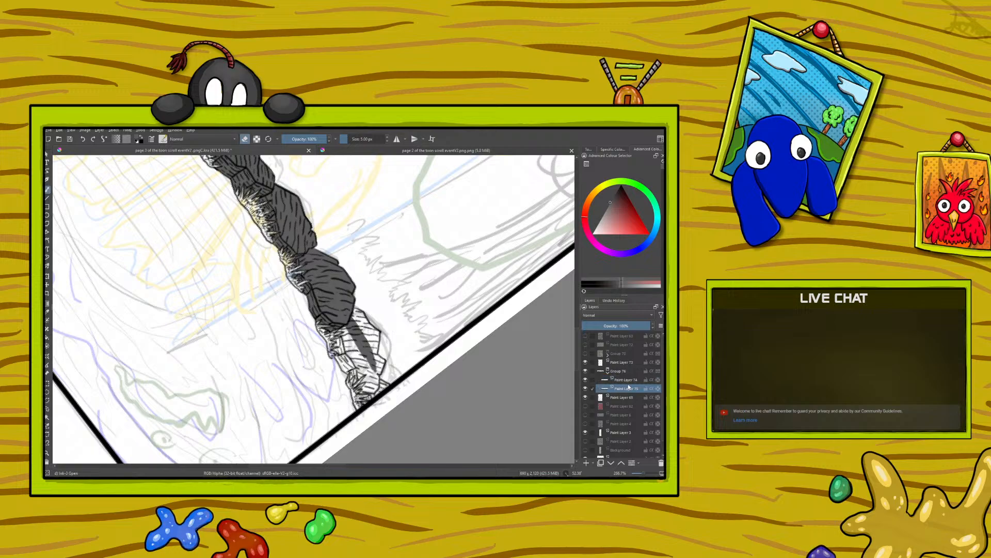
pyautogui.click(245, 140)
# - Fill the front faces of the last rock with dark grey, up to the grass on its lower side
pyautogui.moveTo(362, 358)
pyautogui.mouseDown()
pyautogui.moveTo(342, 324)
pyautogui.moveTo(350, 356)
pyautogui.moveTo(342, 336)
pyautogui.mouseUp()
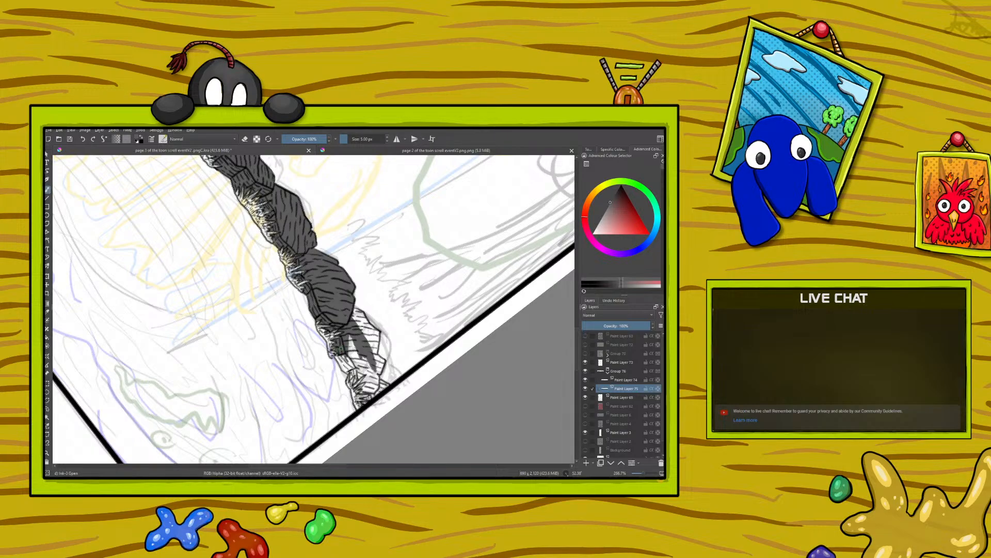
pyautogui.moveTo(337, 357)
pyautogui.mouseDown()
pyautogui.moveTo(346, 372)
pyautogui.moveTo(346, 355)
pyautogui.moveTo(358, 382)
pyautogui.moveTo(349, 349)
pyautogui.moveTo(370, 373)
pyautogui.mouseUp()
pyautogui.moveTo(352, 338); pyautogui.dragTo(372, 372)
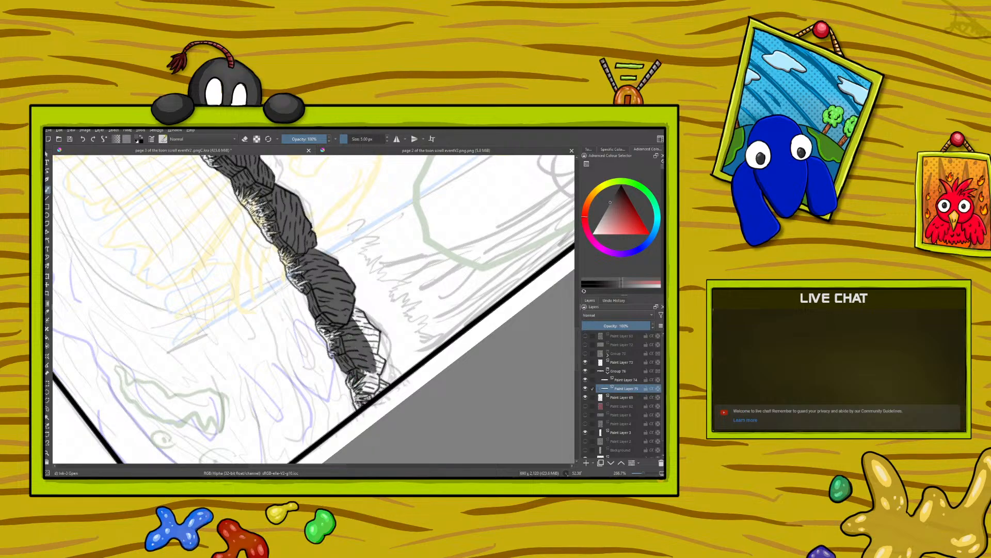
# - Fill the last rock's remaining top surface and its end near the panel border with dark grey
pyautogui.moveTo(360, 369)
pyautogui.mouseDown()
pyautogui.moveTo(370, 375)
pyautogui.moveTo(362, 390)
pyautogui.moveTo(377, 373)
pyautogui.moveTo(370, 389)
pyautogui.mouseUp()
pyautogui.moveTo(372, 379); pyautogui.dragTo(368, 393)
pyautogui.moveTo(381, 360)
pyautogui.mouseDown()
pyautogui.moveTo(376, 375)
pyautogui.moveTo(371, 338)
pyautogui.moveTo(353, 315)
pyautogui.moveTo(353, 323)
pyautogui.mouseUp()
pyautogui.moveTo(359, 314); pyautogui.dragTo(354, 330)
pyautogui.moveTo(369, 312); pyautogui.dragTo(364, 338)
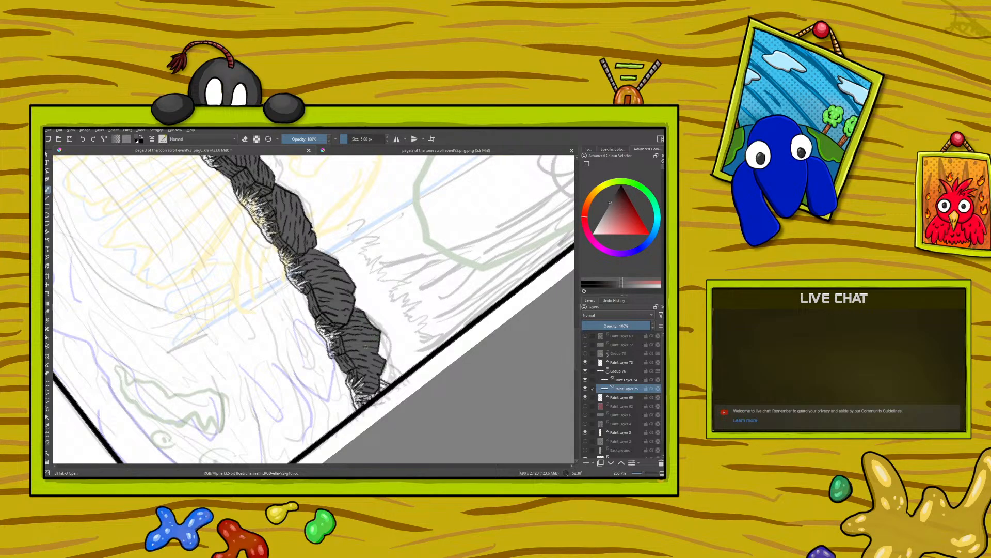
# - Sample the dark grey from the rocks again and touch up the row's end beside the panel border
pyautogui.rightClick(375, 374)
pyautogui.click(379, 382)
pyautogui.click(353, 310)
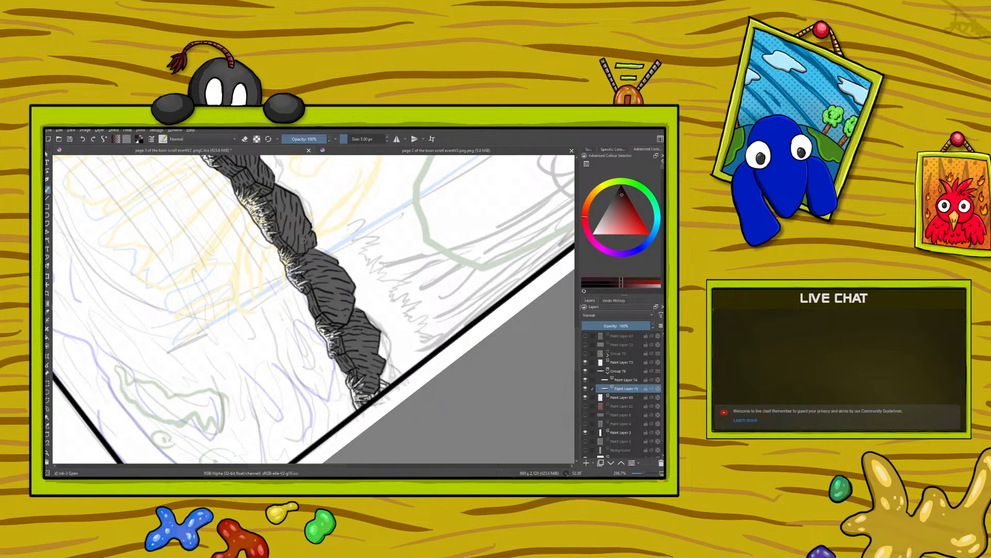
pyautogui.keyDown('ctrl'); pyautogui.click(333, 259); pyautogui.keyUp('ctrl')
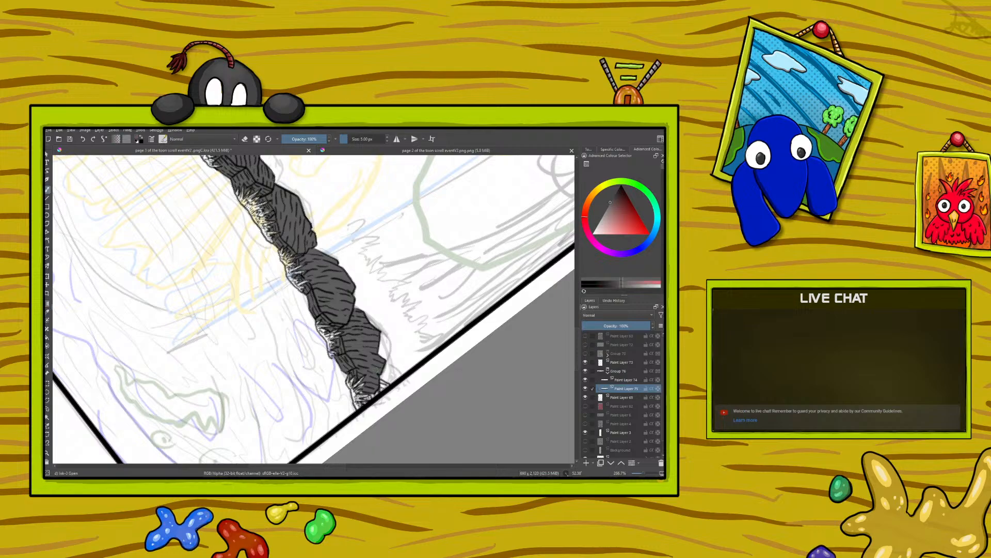
pyautogui.moveTo(383, 384); pyautogui.dragTo(375, 394)
# - Sample a darker shadow grey from the rocks in the finished page 2, and return to page 3 with the brush
pyautogui.moveTo(644, 473); pyautogui.dragTo(640, 474)
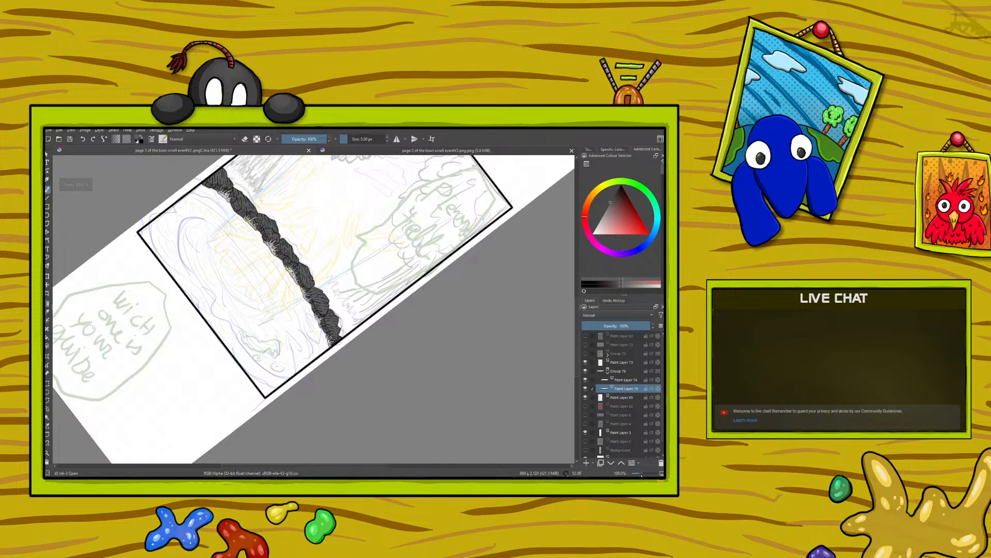
pyautogui.scroll(3, 576, 323)
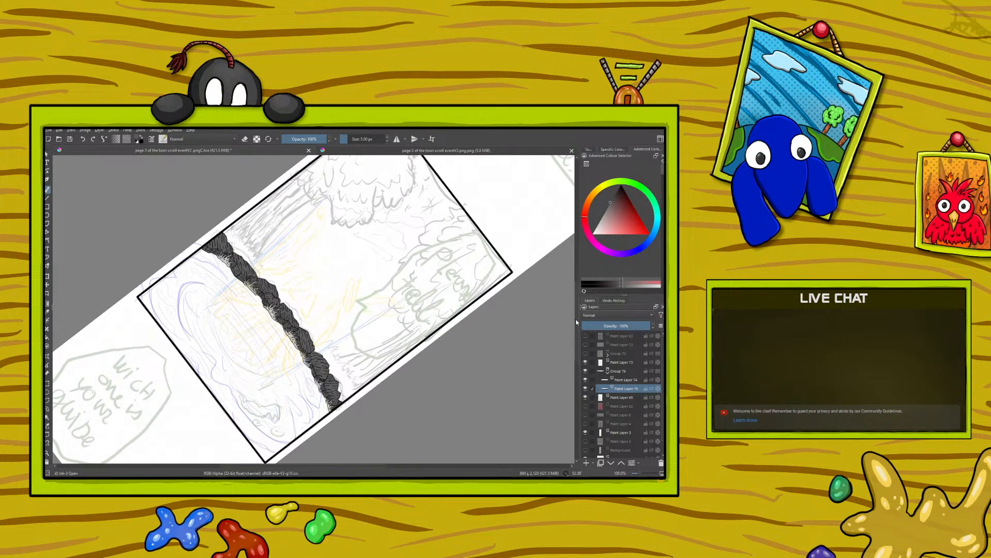
pyautogui.click(345, 152)
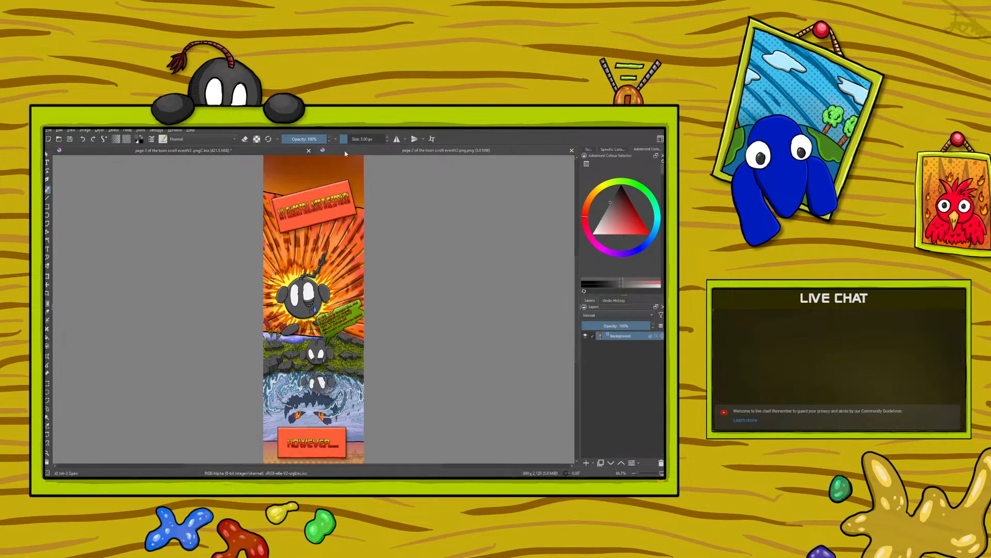
pyautogui.click(47, 311)
pyautogui.click(275, 366)
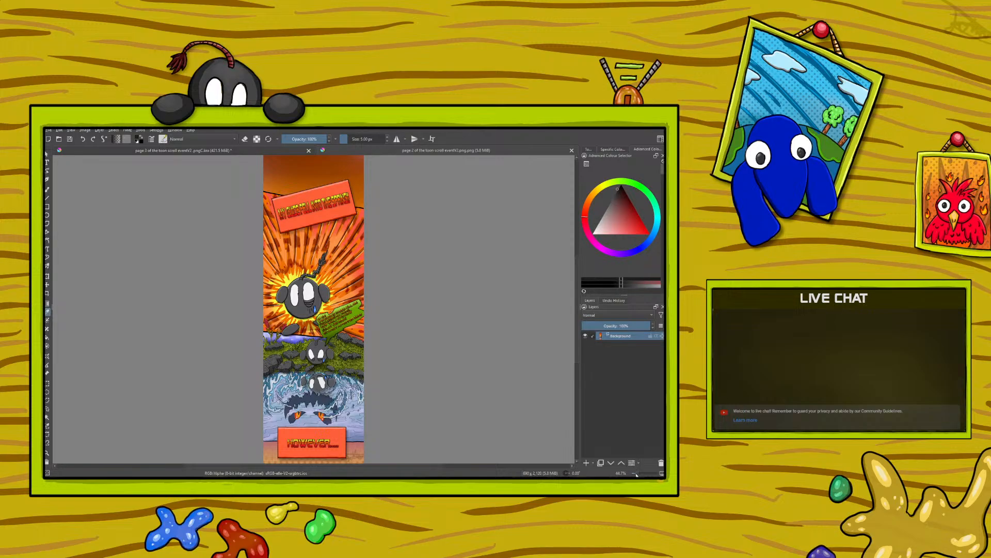
pyautogui.scroll(4, 642, 475)
pyautogui.scroll(-5, 187, 331)
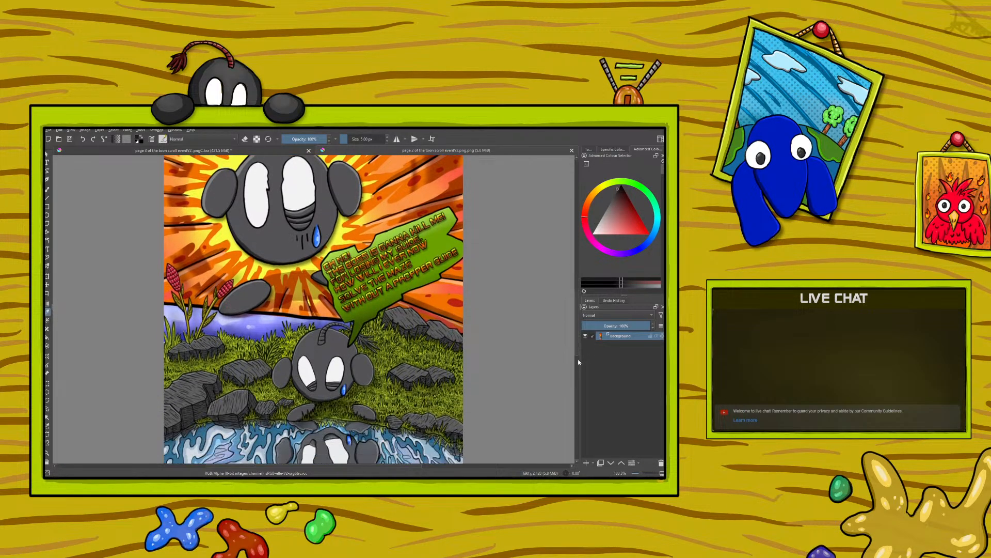
pyautogui.click(188, 330)
pyautogui.press('b')
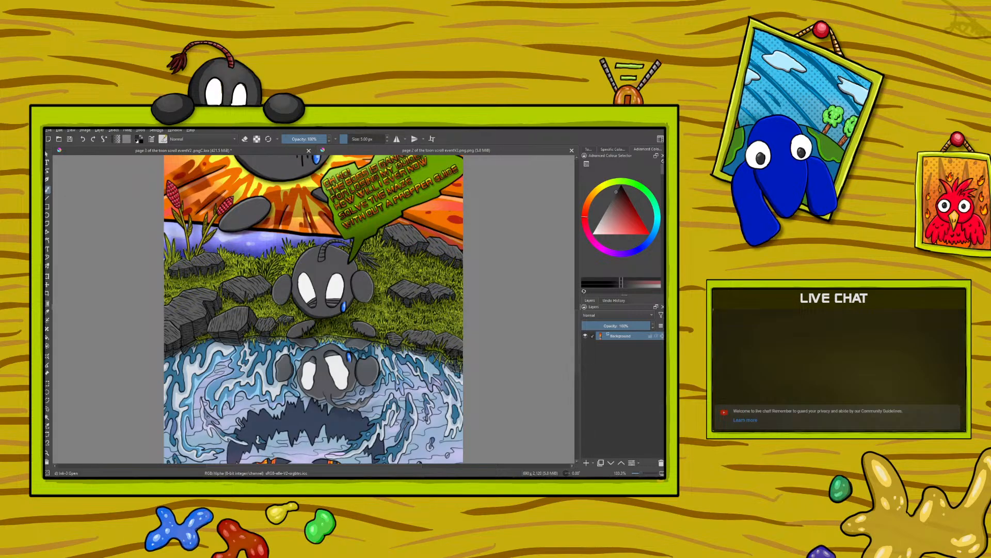
pyautogui.click(267, 153)
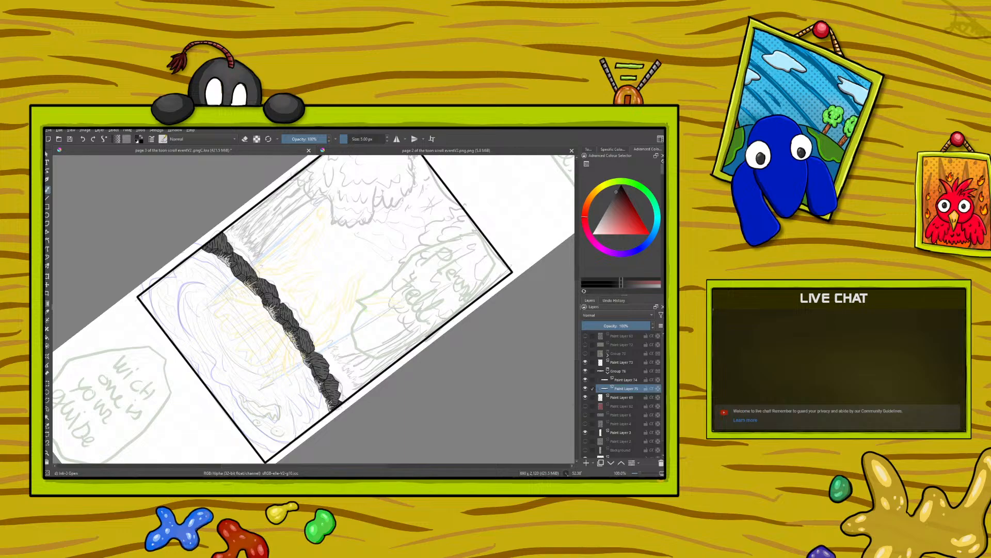
# - Shade the first rock's lower faces with the darker grey, preserving the layer's alpha while painting
pyautogui.moveTo(334, 467); pyautogui.dragTo(294, 467)
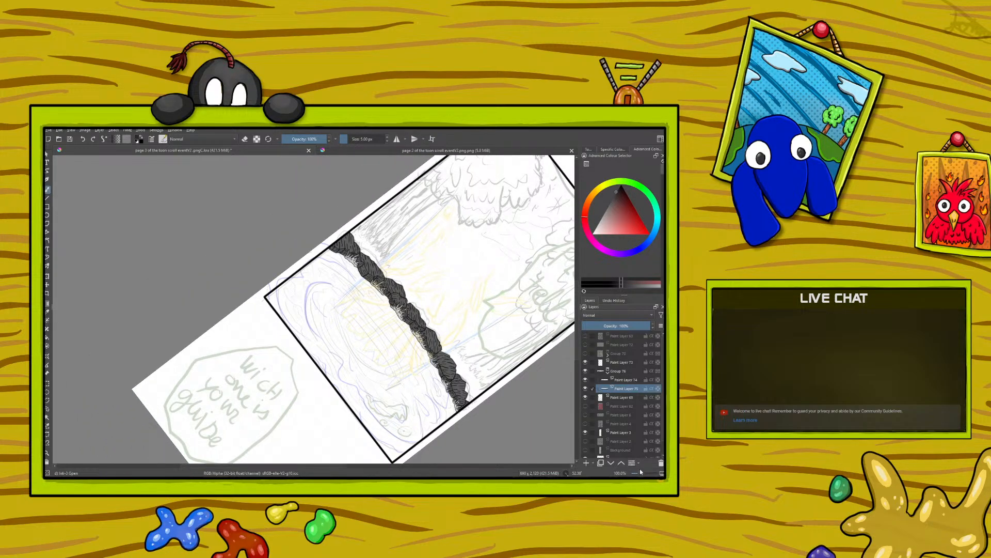
pyautogui.moveTo(640, 474); pyautogui.dragTo(645, 475)
pyautogui.moveTo(577, 336); pyautogui.dragTo(577, 318)
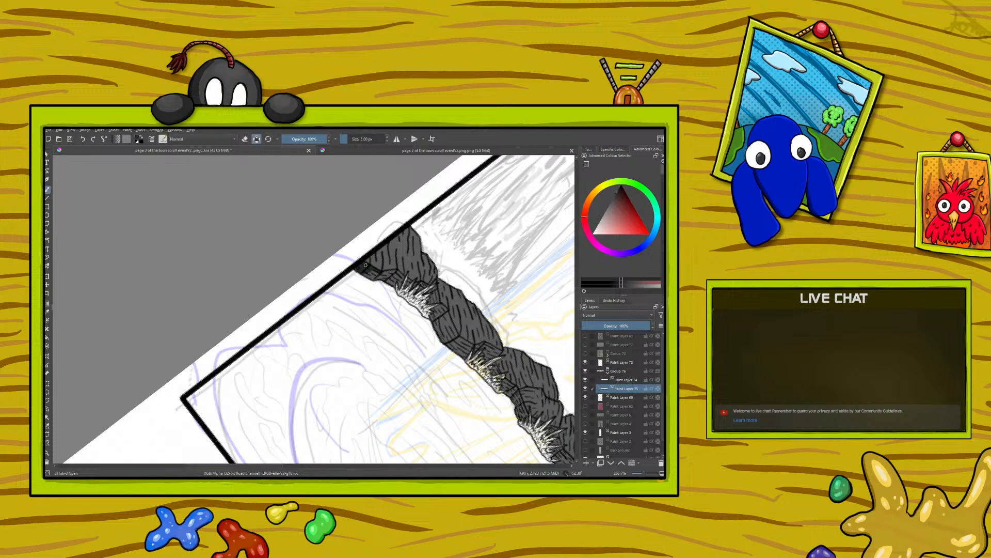
pyautogui.moveTo(372, 273)
pyautogui.mouseDown()
pyautogui.moveTo(389, 272)
pyautogui.moveTo(384, 279)
pyautogui.mouseUp()
pyautogui.click(261, 140)
pyautogui.click(255, 139)
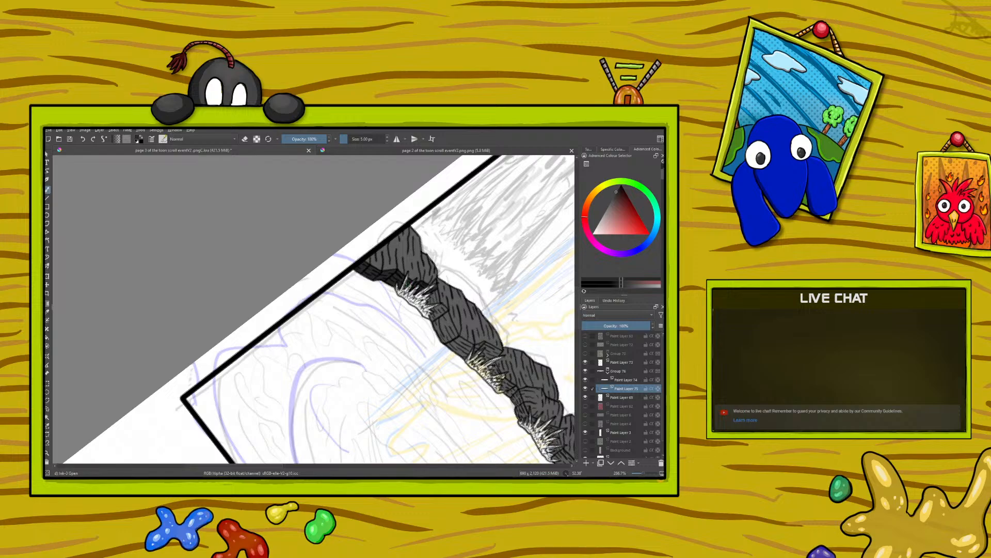
# - Shade the second rock's lower front faces with the darker grey, toggling alpha preservation between strokes
pyautogui.click(256, 139)
pyautogui.moveTo(448, 337); pyautogui.dragTo(453, 327)
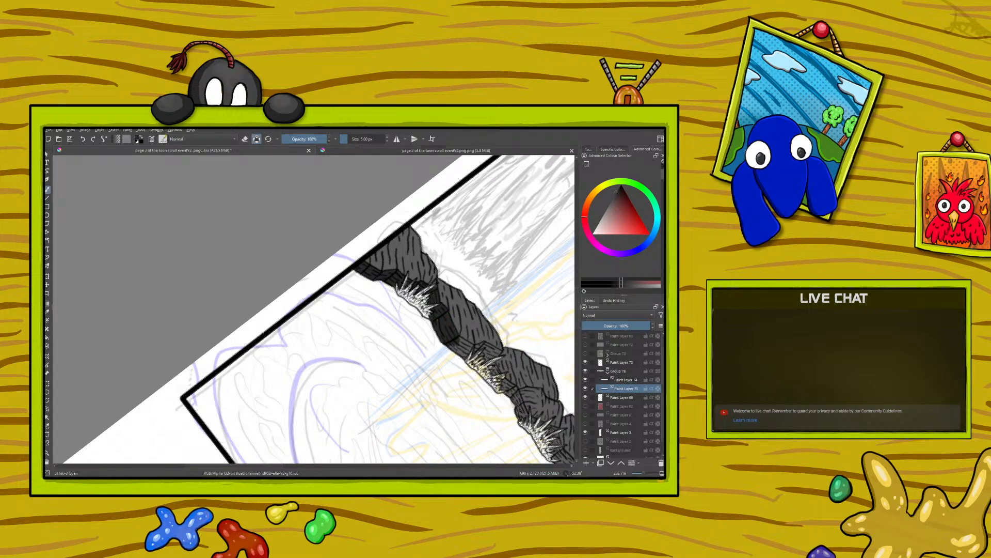
pyautogui.click(256, 138)
pyautogui.moveTo(437, 322); pyautogui.dragTo(439, 329)
pyautogui.click(256, 139)
pyautogui.moveTo(451, 344)
pyautogui.mouseDown()
pyautogui.moveTo(472, 350)
pyautogui.moveTo(450, 343)
pyautogui.mouseUp()
pyautogui.click(256, 140)
# - Shade the faces around the second grass tuft and the third rock's lower edge with the darker grey, with alpha preserved
pyautogui.moveTo(292, 466); pyautogui.dragTo(312, 465)
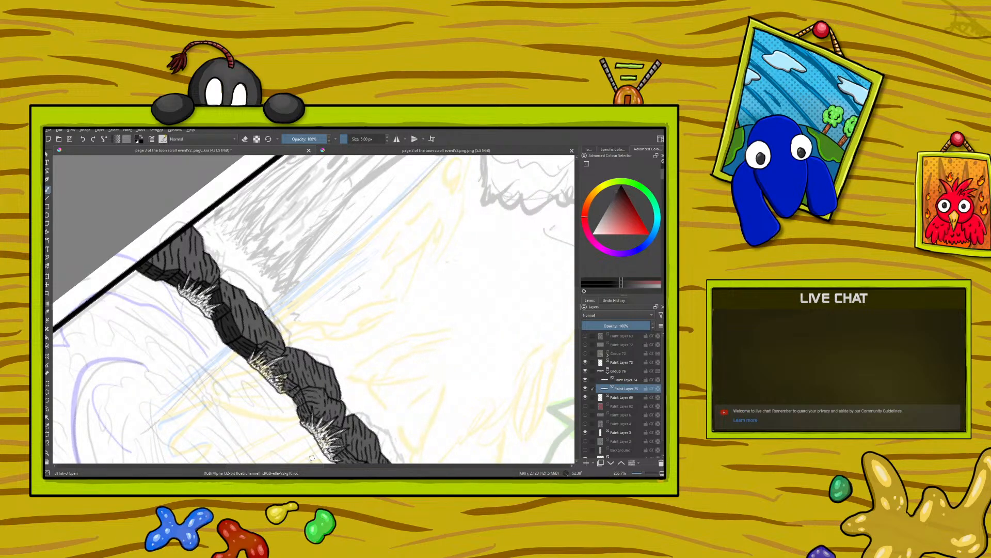
pyautogui.press('/')
pyautogui.moveTo(260, 348)
pyautogui.mouseDown()
pyautogui.moveTo(283, 352)
pyautogui.moveTo(266, 359)
pyautogui.mouseUp()
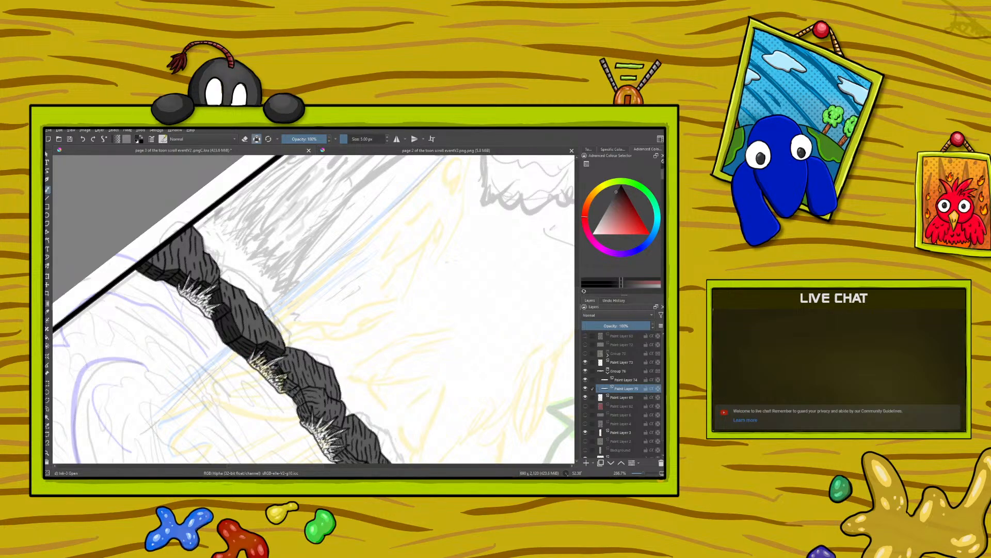
pyautogui.moveTo(285, 386)
pyautogui.mouseDown()
pyautogui.moveTo(310, 417)
pyautogui.moveTo(292, 401)
pyautogui.mouseUp()
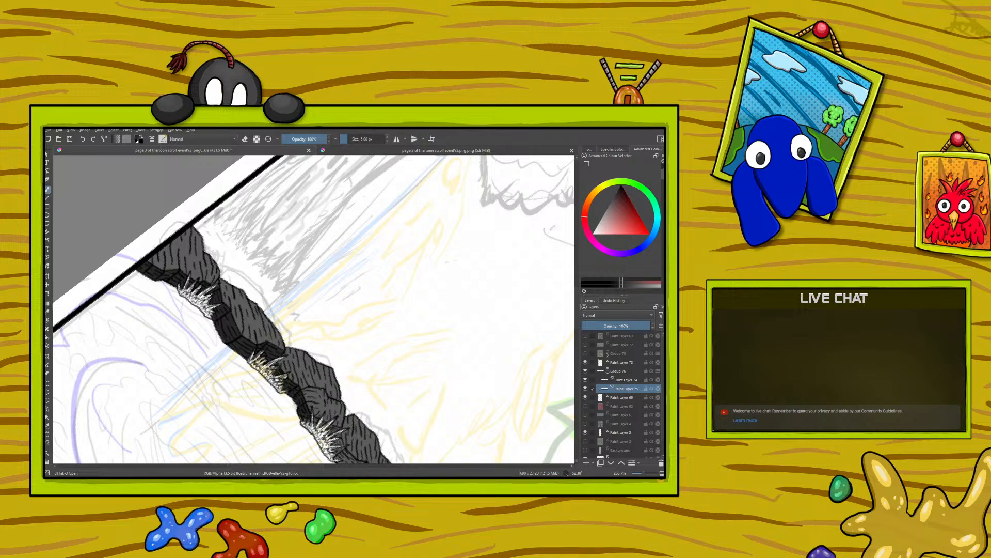
# - Sample another grey from page 2's pond-side rocks, and return to page 3 with the brush and alpha preservation on
pyautogui.press('1')
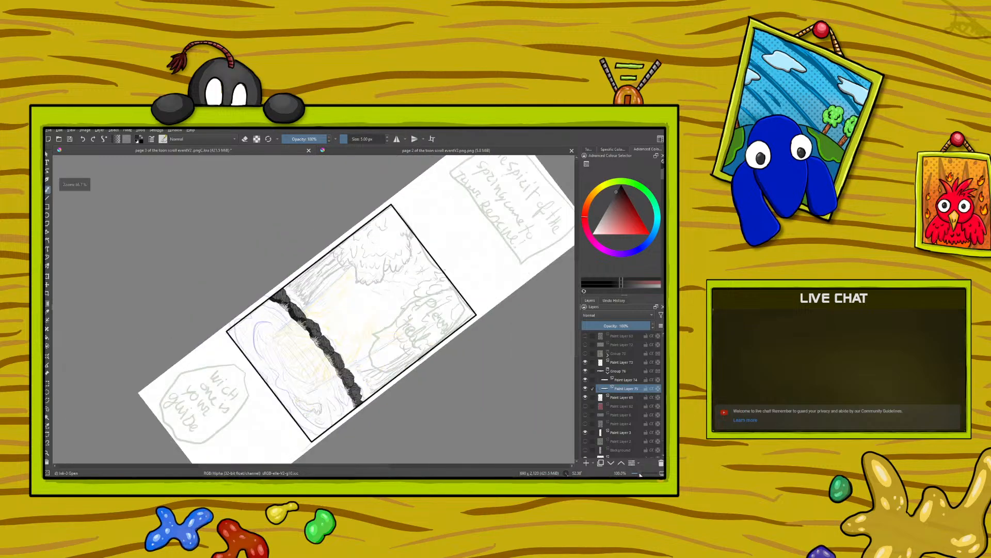
pyautogui.moveTo(640, 474); pyautogui.dragTo(644, 474)
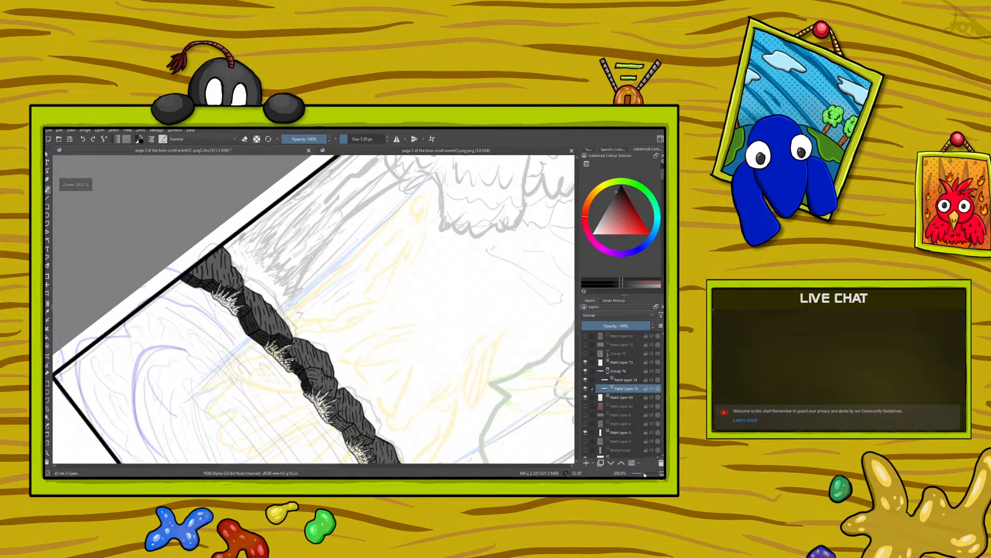
pyautogui.click(386, 151)
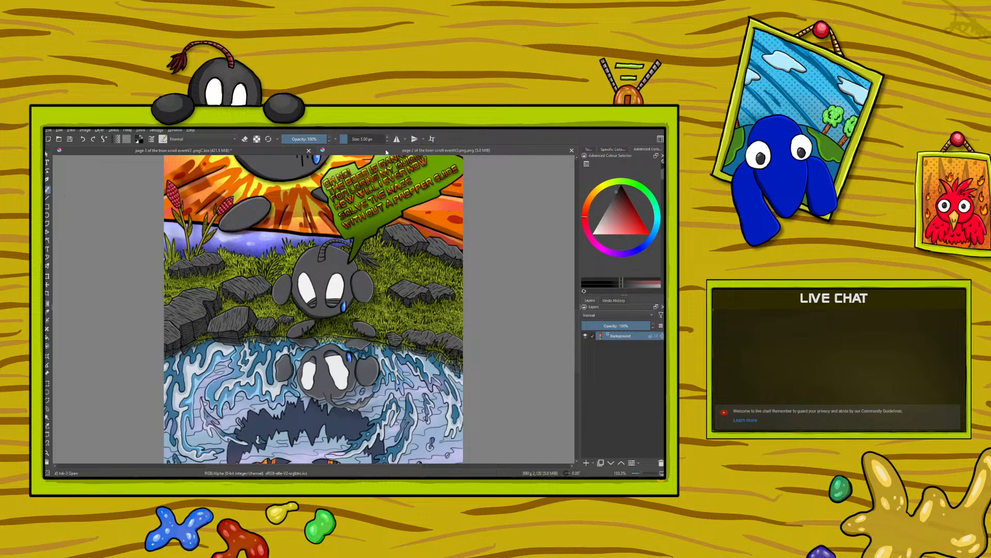
pyautogui.click(48, 312)
pyautogui.click(204, 323)
pyautogui.click(49, 190)
pyautogui.click(189, 150)
pyautogui.click(257, 139)
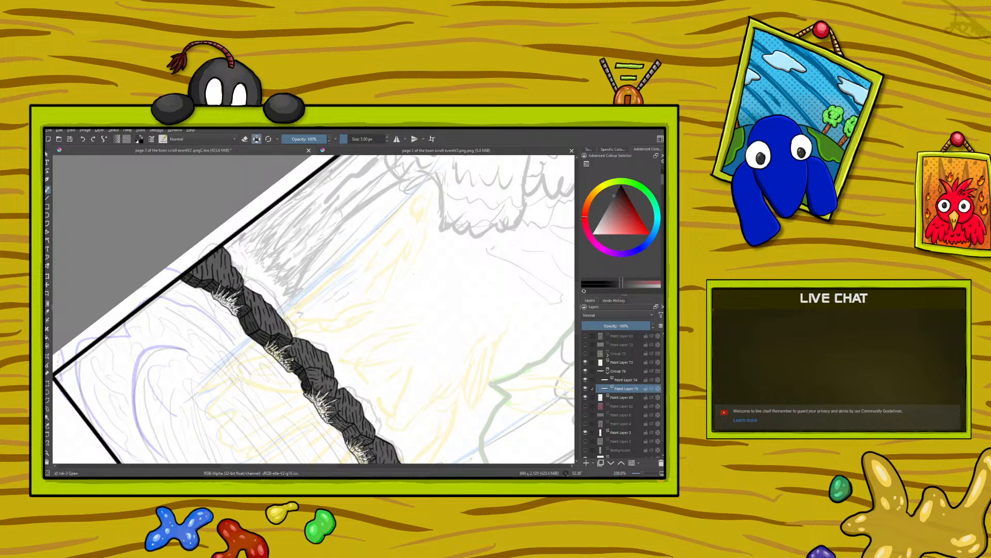
# - Shade the lower rock faces around the third grass tuft with the sampled grey, toggling alpha preservation between strokes
pyautogui.moveTo(638, 474); pyautogui.dragTo(643, 474)
pyautogui.moveTo(577, 292); pyautogui.dragTo(580, 326)
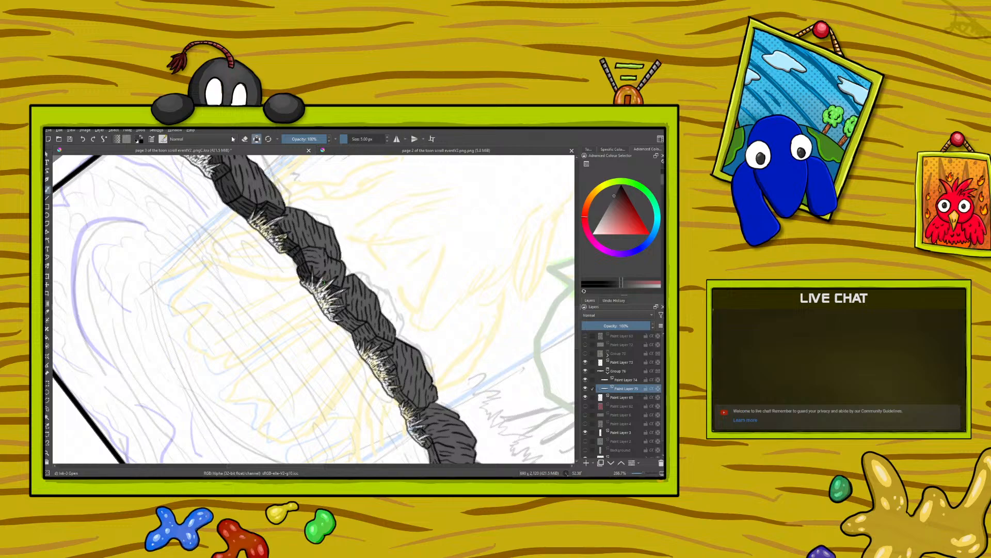
pyautogui.click(257, 139)
pyautogui.moveTo(330, 290); pyautogui.dragTo(317, 272)
pyautogui.click(257, 141)
pyautogui.click(256, 139)
pyautogui.click(256, 139)
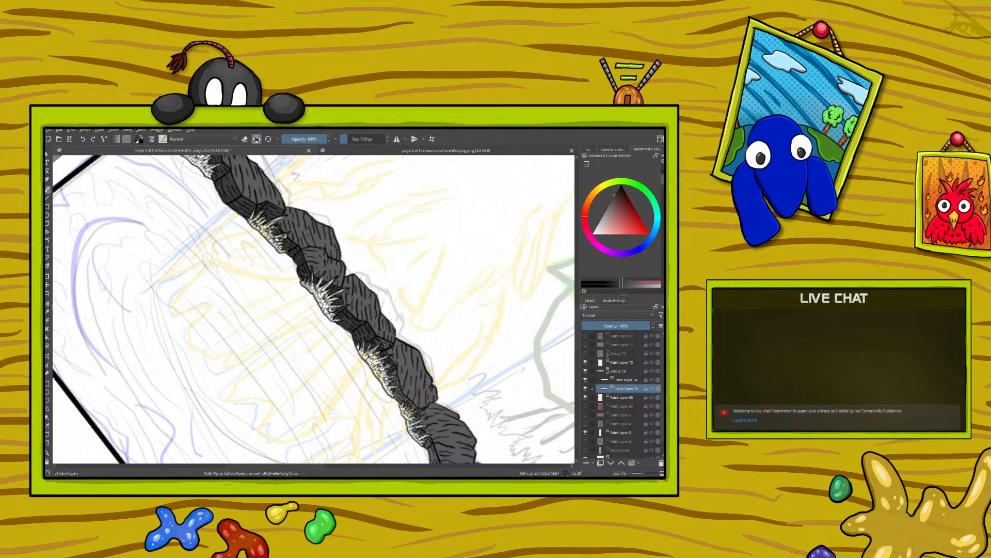
# - Shade the lower rock edge below the fourth grass tuft with the sampled grey, with alpha preserved
pyautogui.click(257, 139)
pyautogui.click(257, 139)
pyautogui.moveTo(394, 375); pyautogui.dragTo(413, 408)
# - Shade the lower faces of the last rocks near the panel border, then turn alpha preservation off
pyautogui.moveTo(576, 319); pyautogui.dragTo(618, 242)
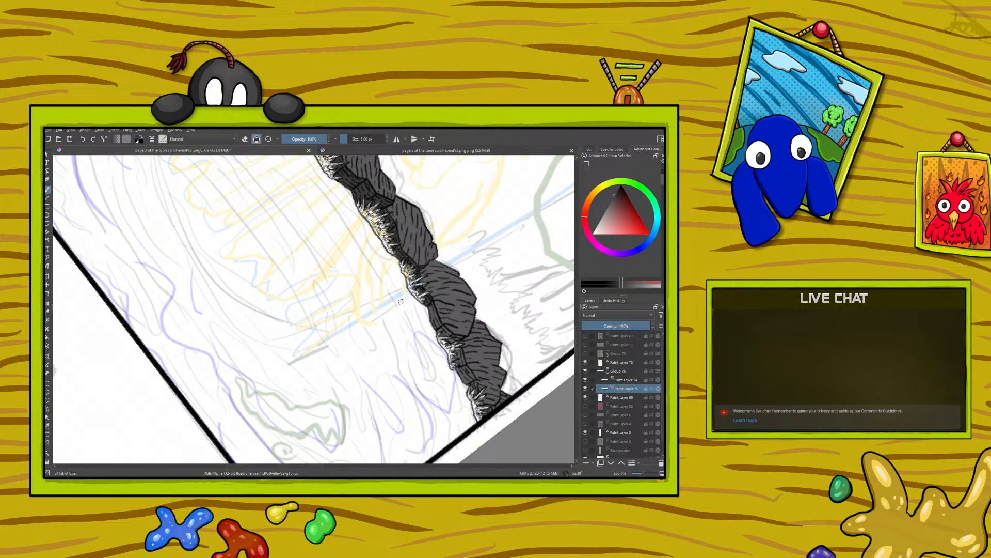
pyautogui.click(256, 139)
pyautogui.press('/')
pyautogui.moveTo(443, 333); pyautogui.dragTo(438, 326)
pyautogui.click(256, 138)
pyautogui.click(257, 138)
pyautogui.moveTo(463, 365)
pyautogui.mouseDown()
pyautogui.moveTo(479, 392)
pyautogui.moveTo(462, 374)
pyautogui.mouseUp()
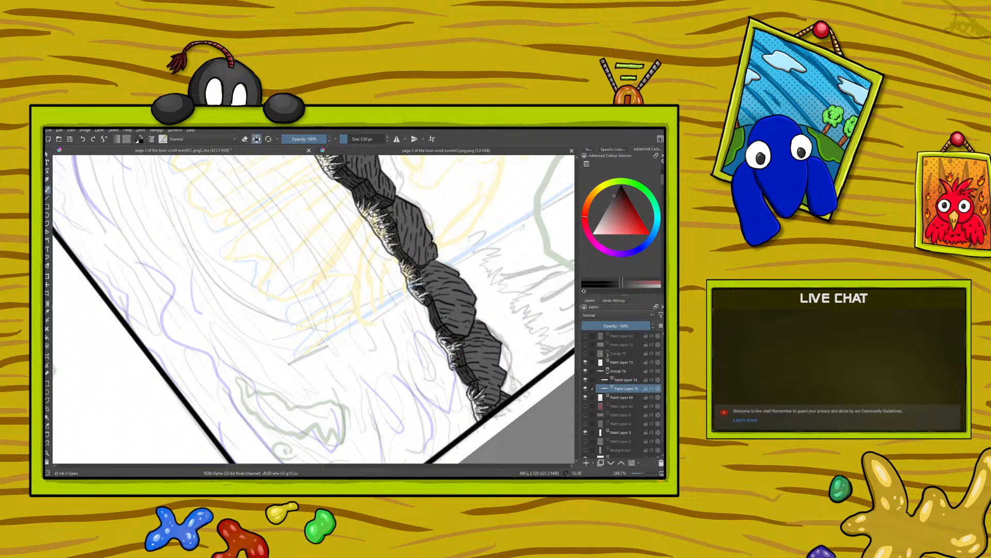
pyautogui.click(254, 141)
# - Examine the whole shaded row of rocks in page 3's panel from one border to the other
pyautogui.press('-')
pyautogui.press('-')
pyautogui.press('-')
pyautogui.press('-')
pyautogui.press('-')
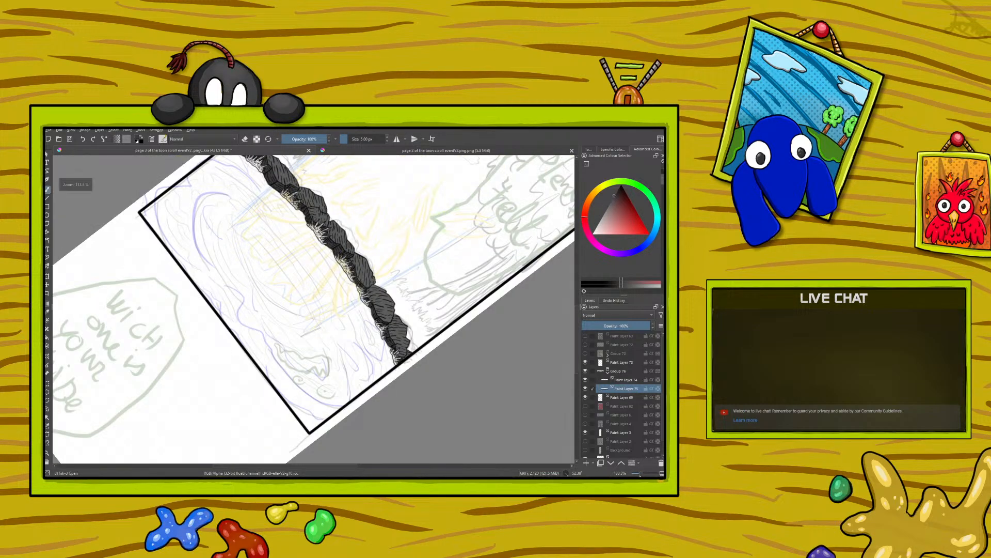
pyautogui.press('+')
pyautogui.press('+')
pyautogui.press('+')
pyautogui.moveTo(577, 339); pyautogui.dragTo(577, 319)
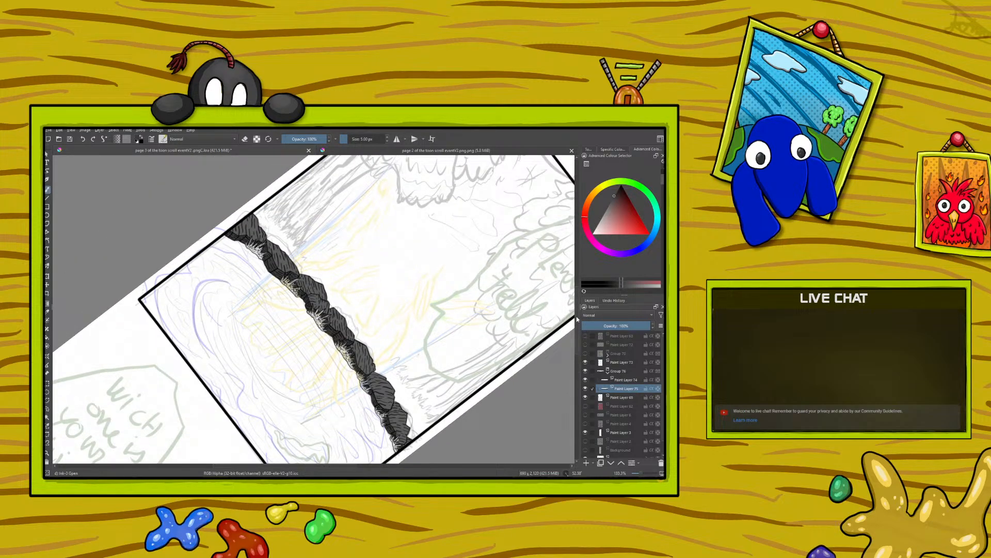
pyautogui.rightClick(190, 366)
pyautogui.rightClick(190, 366)
# - Sample a lighter grey from the large pond-side rock on page 2, and return to page 3 with the brush
pyautogui.hotkey('ctrl', 'Tab')
pyautogui.click(48, 310)
pyautogui.click(190, 290)
pyautogui.click(189, 290)
pyautogui.click(189, 291)
pyautogui.click(189, 291)
pyautogui.click(47, 189)
pyautogui.click(117, 152)
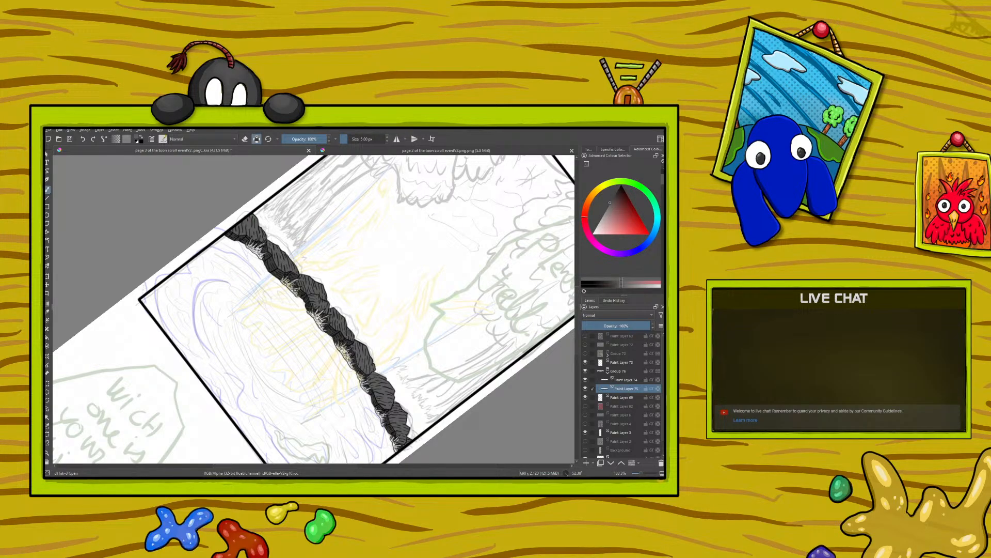
# - Resample the grey along the top edge of page 2's large pond-side rock, and return to page 3 with the brush
pyautogui.click(331, 151)
pyautogui.click(47, 312)
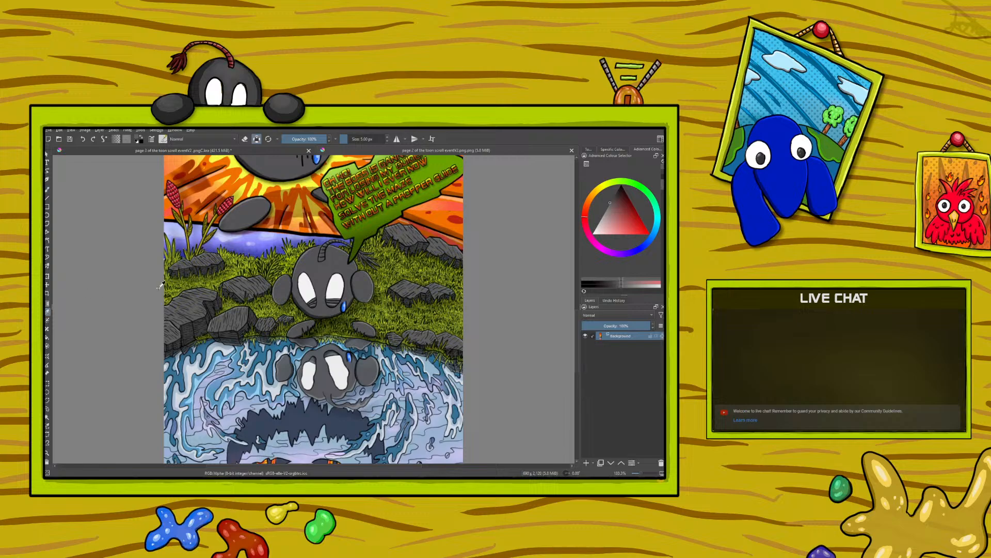
pyautogui.click(191, 289)
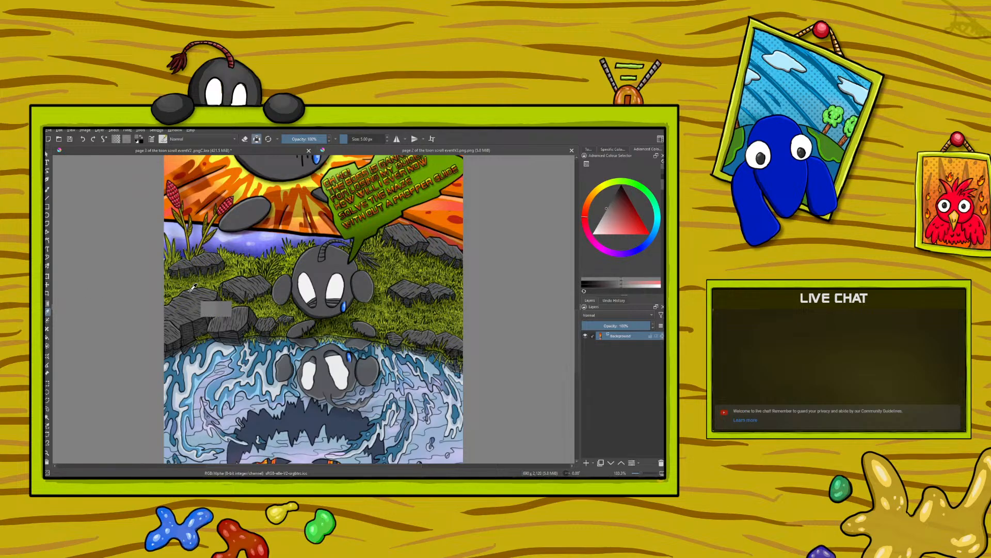
pyautogui.click(191, 288)
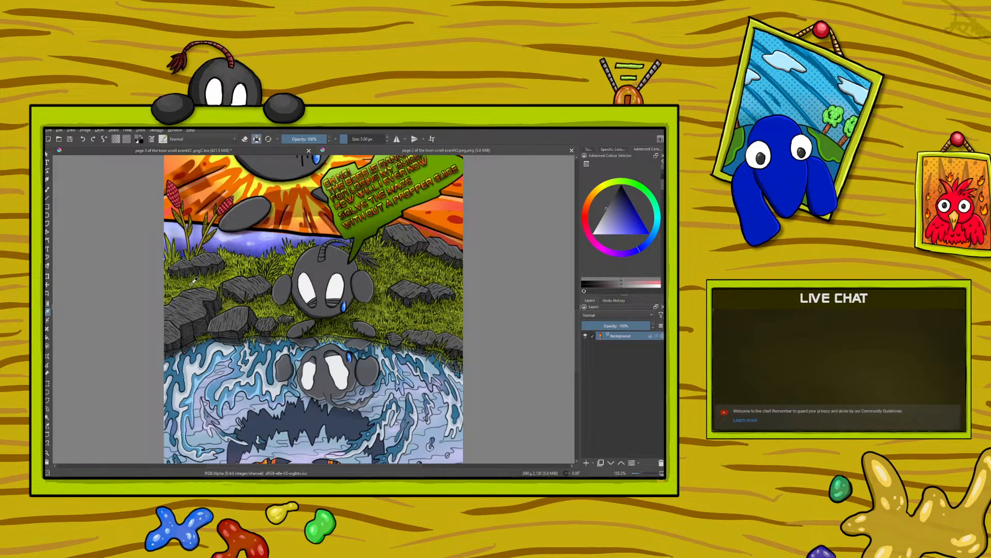
pyautogui.click(47, 190)
pyautogui.click(125, 150)
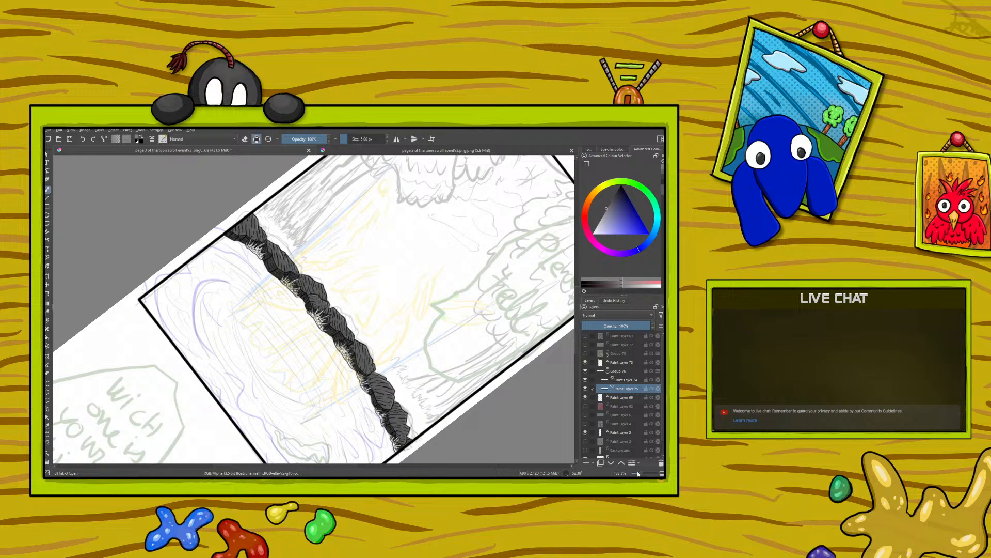
# - Sample the grass green beside the round dark character on page 2, and return to page 3 with the brush
pyautogui.moveTo(640, 474); pyautogui.dragTo(638, 473)
pyautogui.rightClick(223, 299)
pyautogui.moveTo(264, 265); pyautogui.dragTo(228, 246)
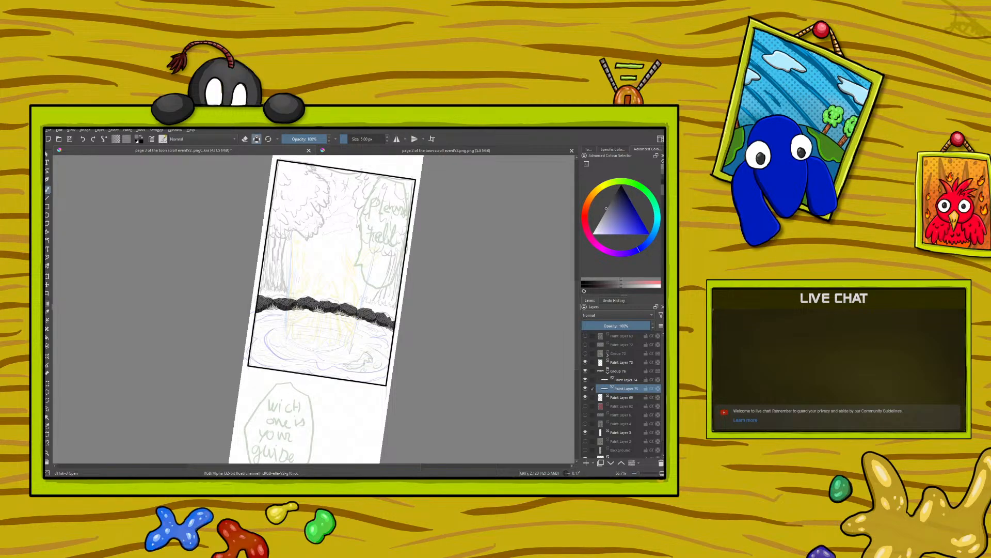
pyautogui.moveTo(636, 474); pyautogui.dragTo(643, 474)
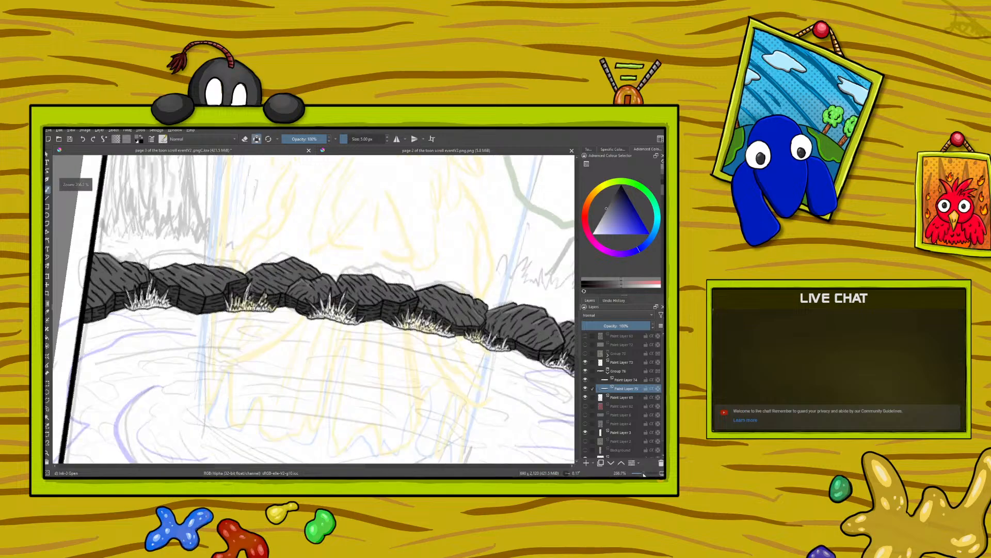
pyautogui.click(332, 150)
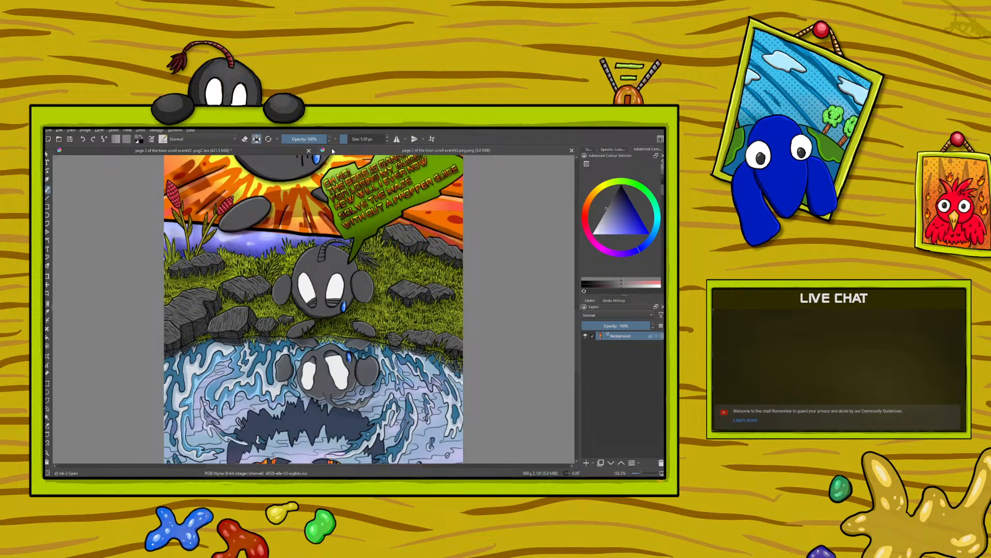
pyautogui.click(47, 310)
pyautogui.click(293, 256)
pyautogui.press('b')
pyautogui.click(152, 150)
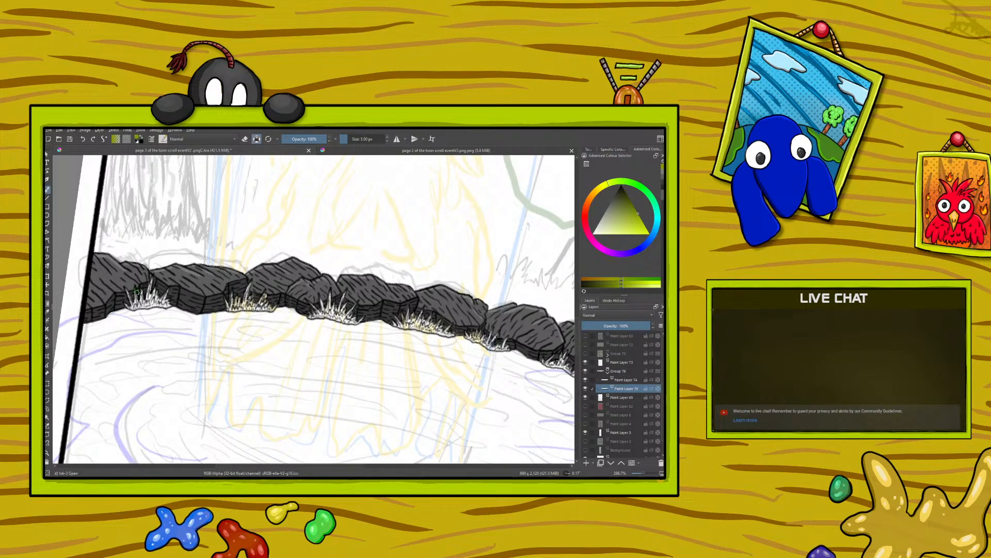
# - Identify the rock colour layer by toggling its visibility, and add a new paint layer directly above it
pyautogui.click(585, 389)
pyautogui.click(585, 388)
pyautogui.click(584, 463)
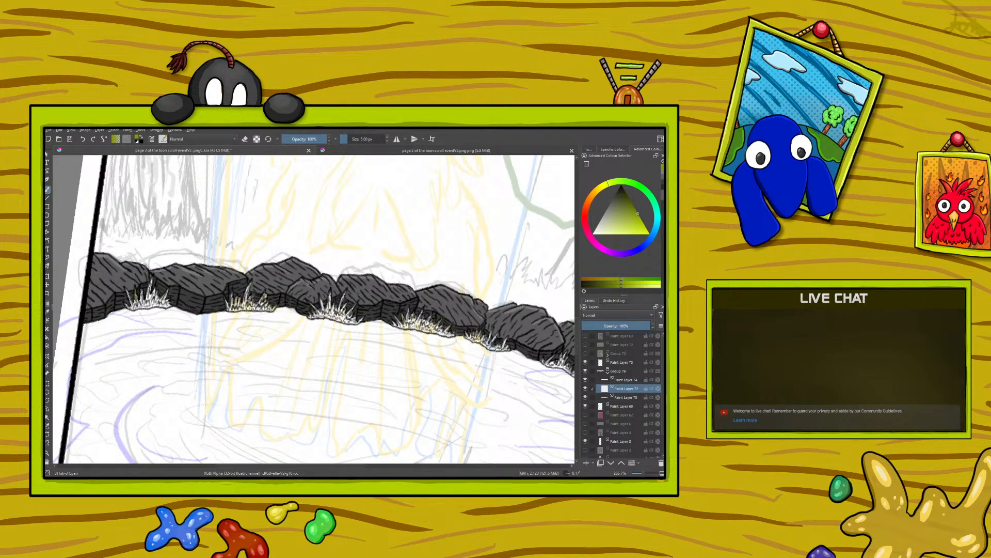
# - Paint the blades and base of the first grass tuft with the sampled green on the new layer
pyautogui.moveTo(138, 303)
pyautogui.mouseDown()
pyautogui.moveTo(131, 308)
pyautogui.moveTo(127, 292)
pyautogui.mouseUp()
pyautogui.moveTo(130, 306); pyautogui.dragTo(128, 308)
pyautogui.moveTo(146, 306); pyautogui.dragTo(149, 294)
pyautogui.moveTo(149, 307); pyautogui.dragTo(151, 295)
pyautogui.moveTo(155, 305); pyautogui.dragTo(159, 293)
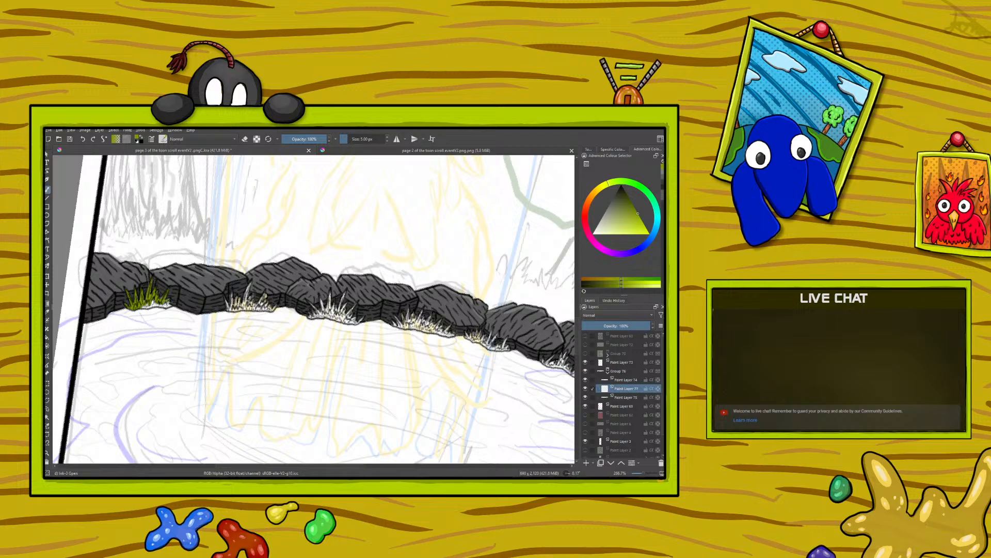
pyautogui.moveTo(165, 305); pyautogui.dragTo(147, 308)
# - Fill the second grass tuft, between the second and third rocks, with the same green
pyautogui.moveTo(247, 293)
pyautogui.mouseDown()
pyautogui.moveTo(250, 285)
pyautogui.moveTo(248, 309)
pyautogui.moveTo(252, 301)
pyautogui.mouseUp()
pyautogui.moveTo(260, 301); pyautogui.dragTo(264, 293)
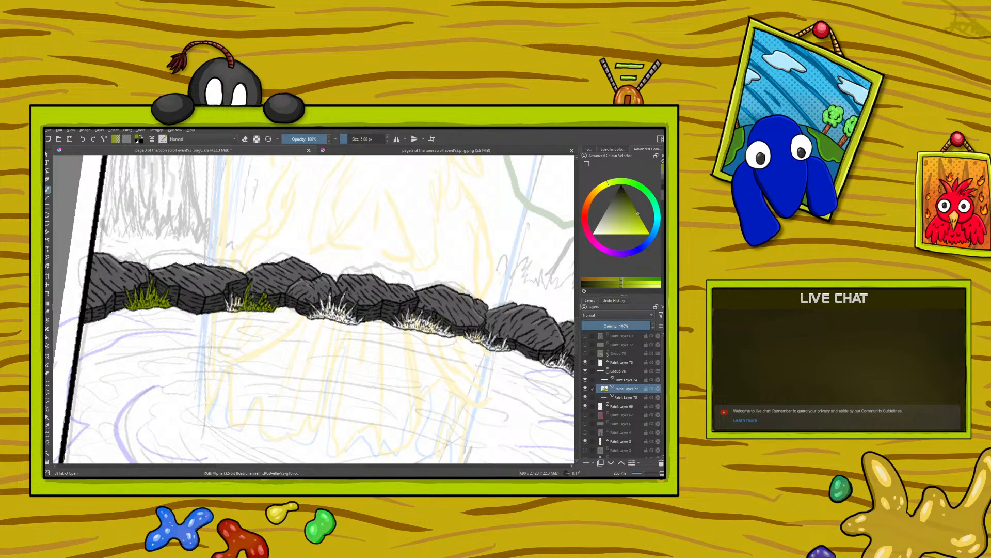
pyautogui.moveTo(235, 311)
pyautogui.mouseDown()
pyautogui.moveTo(230, 299)
pyautogui.moveTo(240, 298)
pyautogui.mouseUp()
# - Colour the third grass tuft green, using eraser mode briefly to clean up its edges
pyautogui.moveTo(316, 312); pyautogui.dragTo(311, 304)
pyautogui.moveTo(331, 305)
pyautogui.mouseDown()
pyautogui.moveTo(328, 293)
pyautogui.moveTo(334, 306)
pyautogui.mouseUp()
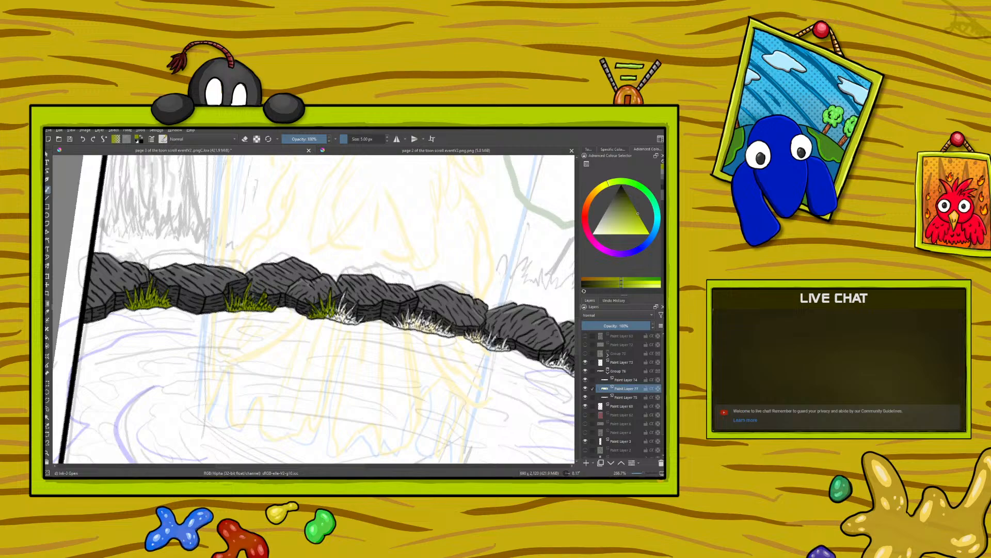
pyautogui.moveTo(335, 320); pyautogui.dragTo(342, 303)
pyautogui.moveTo(344, 325); pyautogui.dragTo(346, 318)
pyautogui.click(245, 139)
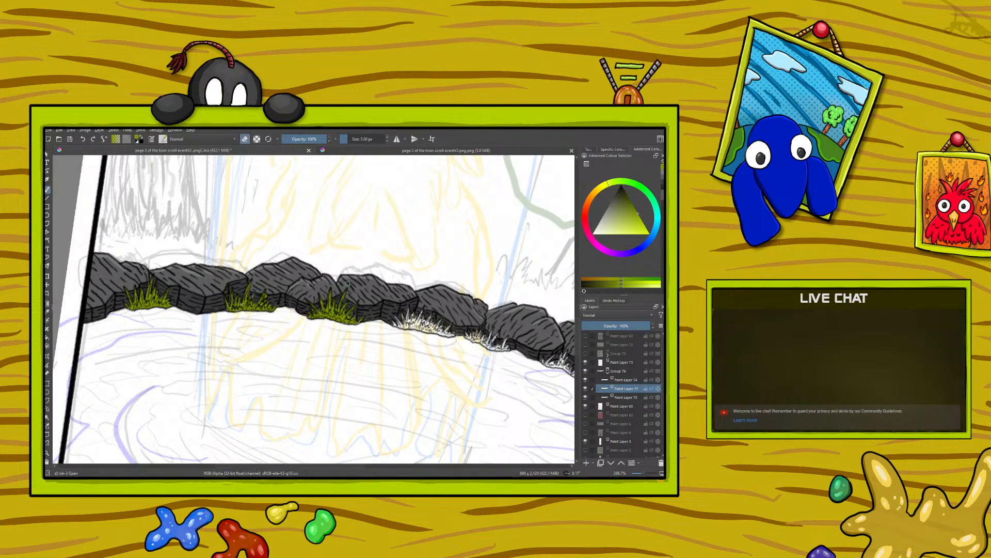
pyautogui.press('e')
# - Paint the fourth grass tuft's blades and base green, switching eraser mode on and off for corrections
pyautogui.moveTo(637, 473)
pyautogui.mouseDown()
pyautogui.moveTo(622, 472)
pyautogui.moveTo(636, 473)
pyautogui.mouseUp()
pyautogui.hotkey('ctrl', '+')
pyautogui.hotkey('ctrl', '+')
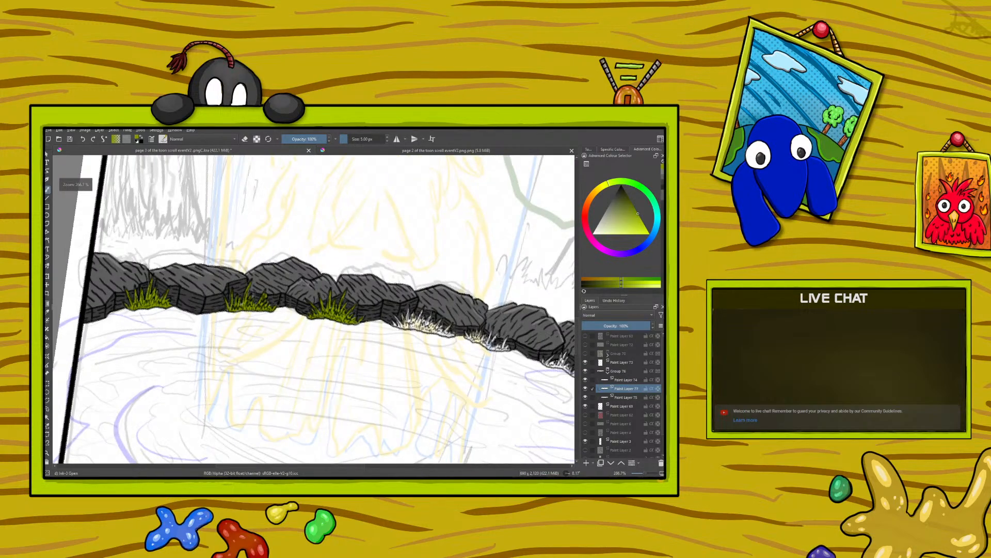
pyautogui.moveTo(455, 321)
pyautogui.mouseDown()
pyautogui.moveTo(456, 307)
pyautogui.moveTo(453, 333)
pyautogui.moveTo(444, 314)
pyautogui.mouseUp()
pyautogui.click(247, 141)
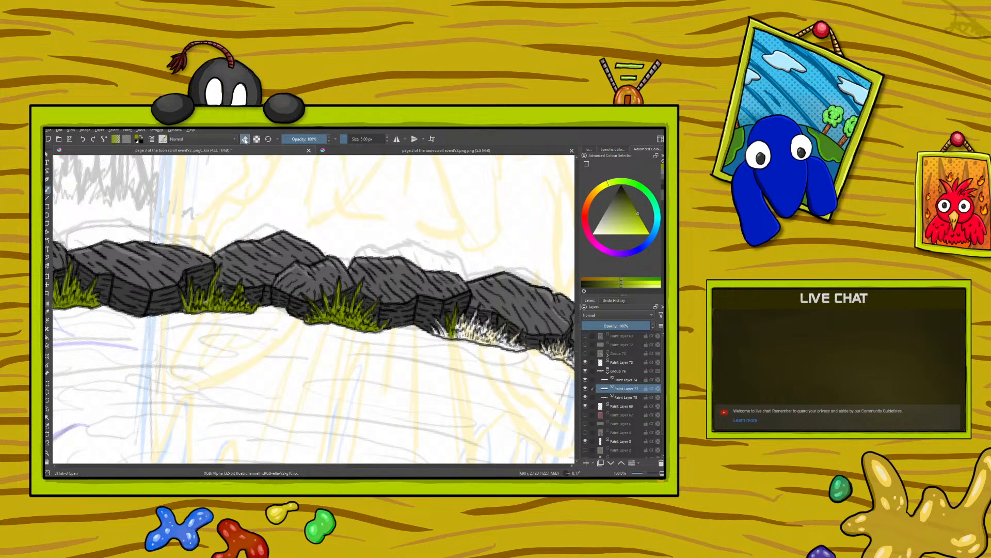
pyautogui.click(245, 140)
pyautogui.moveTo(445, 335)
pyautogui.mouseDown()
pyautogui.moveTo(437, 324)
pyautogui.moveTo(449, 335)
pyautogui.moveTo(477, 311)
pyautogui.moveTo(476, 323)
pyautogui.moveTo(493, 326)
pyautogui.moveTo(485, 330)
pyautogui.mouseUp()
pyautogui.moveTo(473, 345); pyautogui.dragTo(475, 334)
pyautogui.moveTo(459, 340)
pyautogui.mouseDown()
pyautogui.moveTo(465, 328)
pyautogui.moveTo(476, 338)
pyautogui.mouseUp()
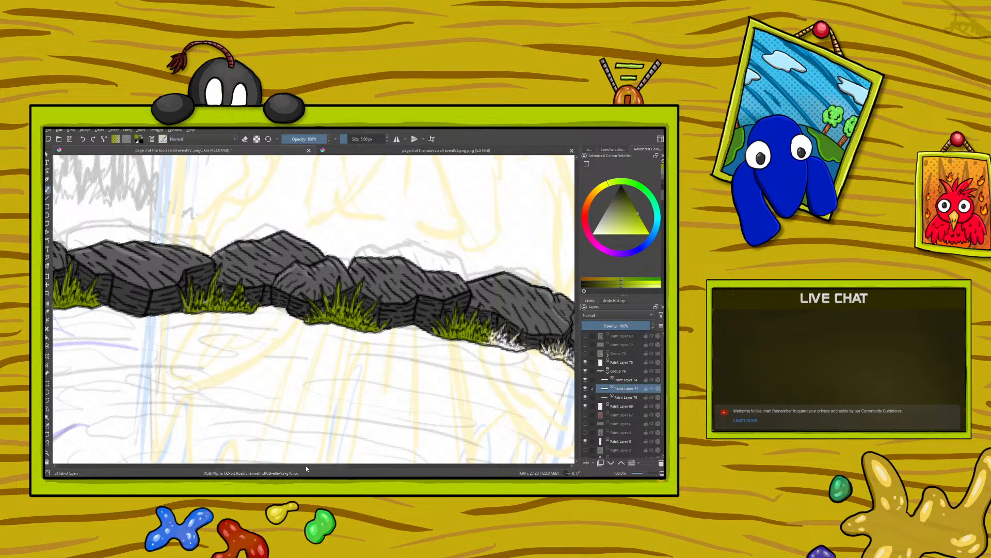
# - Rotate the canvas for easier strokes and colour the fifth grass tuft green
pyautogui.hscroll(4, 318, 465)
pyautogui.rightClick(309, 376)
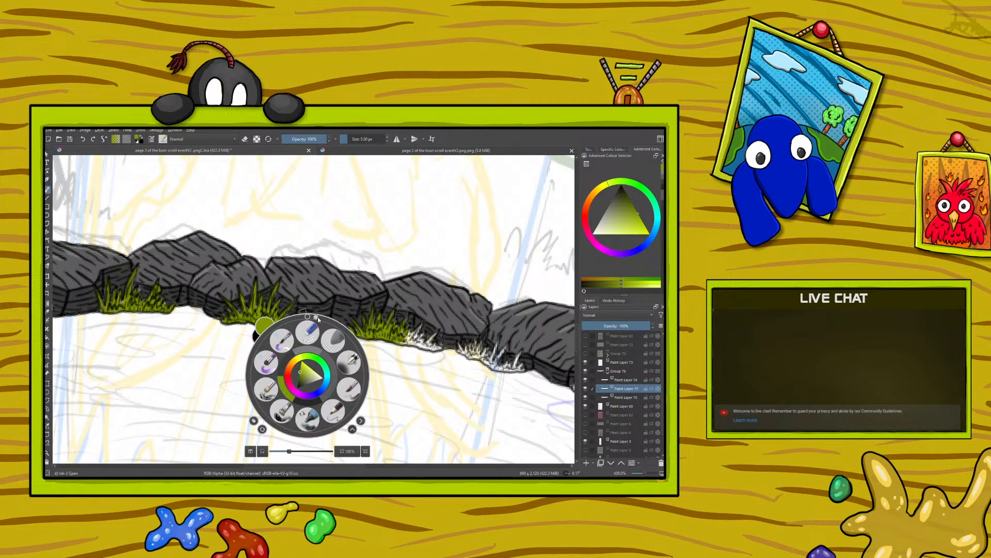
pyautogui.moveTo(291, 305); pyautogui.dragTo(321, 279)
pyautogui.moveTo(310, 421)
pyautogui.mouseDown()
pyautogui.moveTo(303, 402)
pyautogui.moveTo(326, 417)
pyautogui.moveTo(307, 431)
pyautogui.moveTo(315, 444)
pyautogui.moveTo(312, 425)
pyautogui.mouseUp()
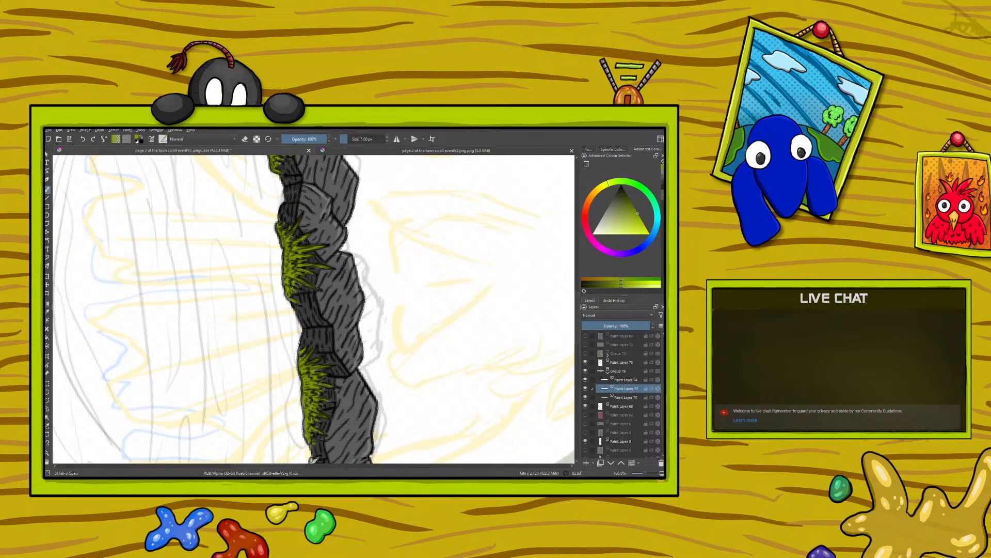
pyautogui.scroll(-3, 444, 310)
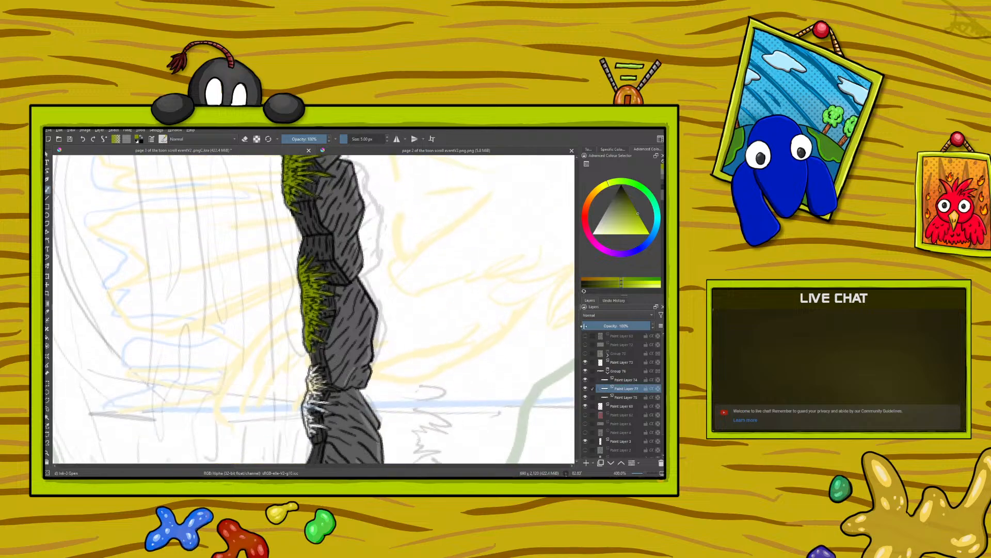
pyautogui.moveTo(312, 374)
pyautogui.mouseDown()
pyautogui.moveTo(328, 388)
pyautogui.moveTo(310, 395)
pyautogui.moveTo(329, 402)
pyautogui.moveTo(306, 414)
pyautogui.moveTo(322, 429)
pyautogui.moveTo(310, 433)
pyautogui.moveTo(306, 396)
pyautogui.mouseUp()
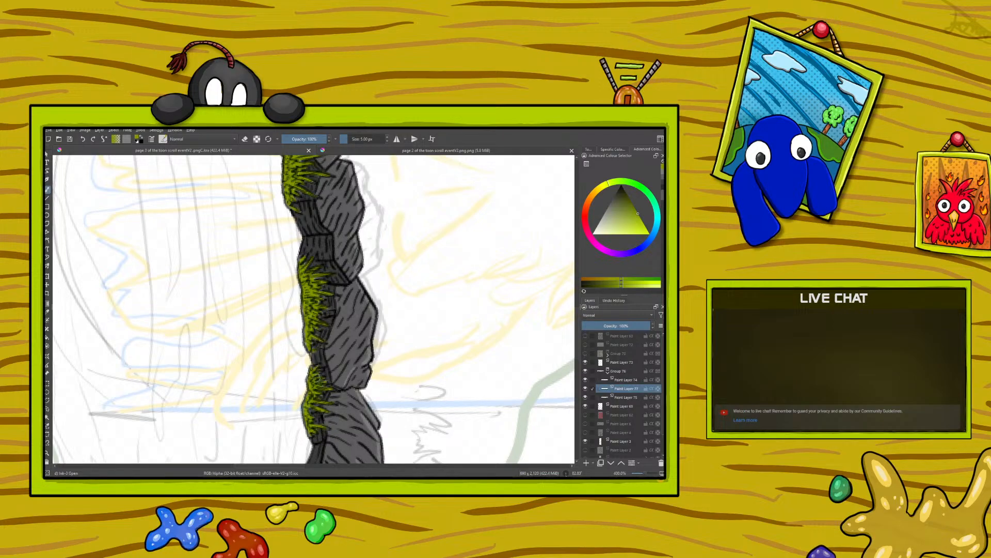
# - Colour the last two grass tufts beside the panel border green
pyautogui.scroll(-5, 577, 347)
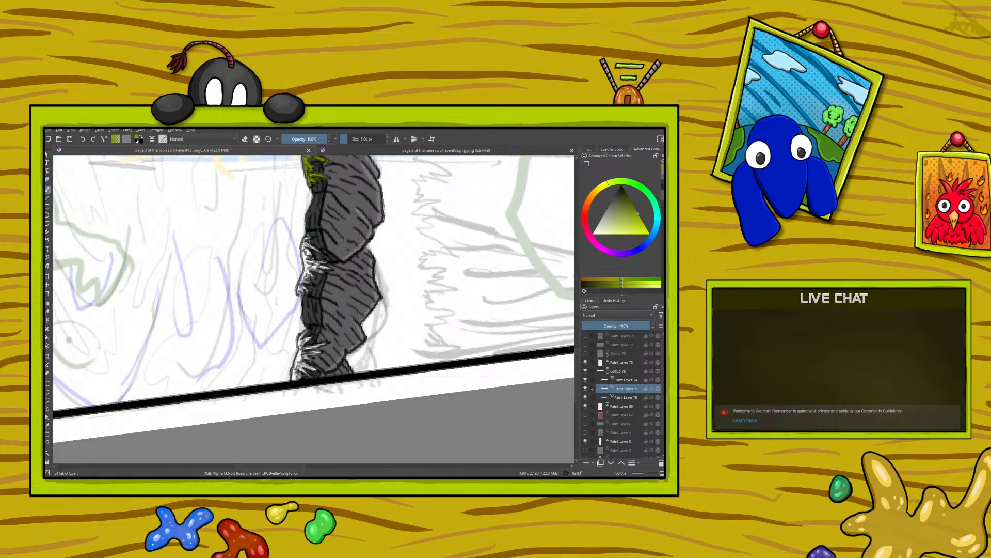
pyautogui.moveTo(304, 255)
pyautogui.mouseDown()
pyautogui.moveTo(302, 241)
pyautogui.moveTo(316, 244)
pyautogui.moveTo(305, 267)
pyautogui.moveTo(310, 259)
pyautogui.moveTo(328, 267)
pyautogui.moveTo(305, 277)
pyautogui.moveTo(302, 294)
pyautogui.mouseUp()
pyautogui.moveTo(302, 341)
pyautogui.mouseDown()
pyautogui.moveTo(292, 384)
pyautogui.moveTo(314, 369)
pyautogui.moveTo(310, 353)
pyautogui.moveTo(326, 342)
pyautogui.mouseUp()
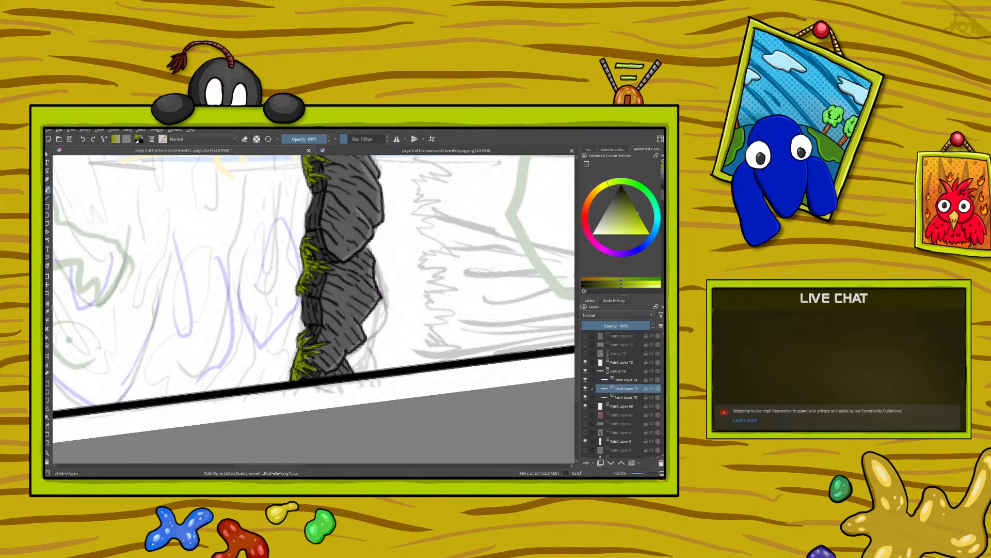
# - Select the rock colour layer beneath the grass layer and make the rocks' shading grey the brush colour again
pyautogui.rightClick(253, 300)
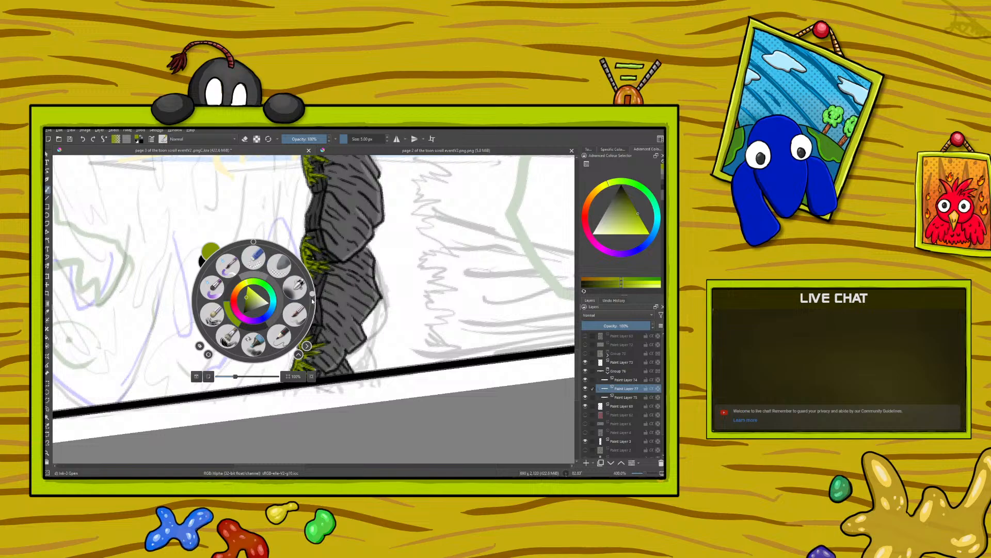
pyautogui.moveTo(312, 301); pyautogui.dragTo(288, 253)
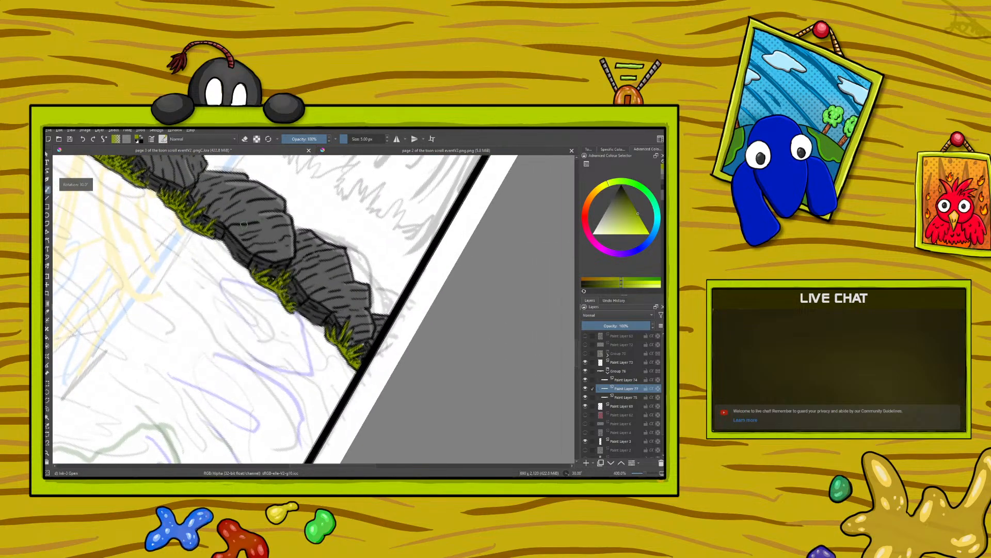
pyautogui.click(625, 398)
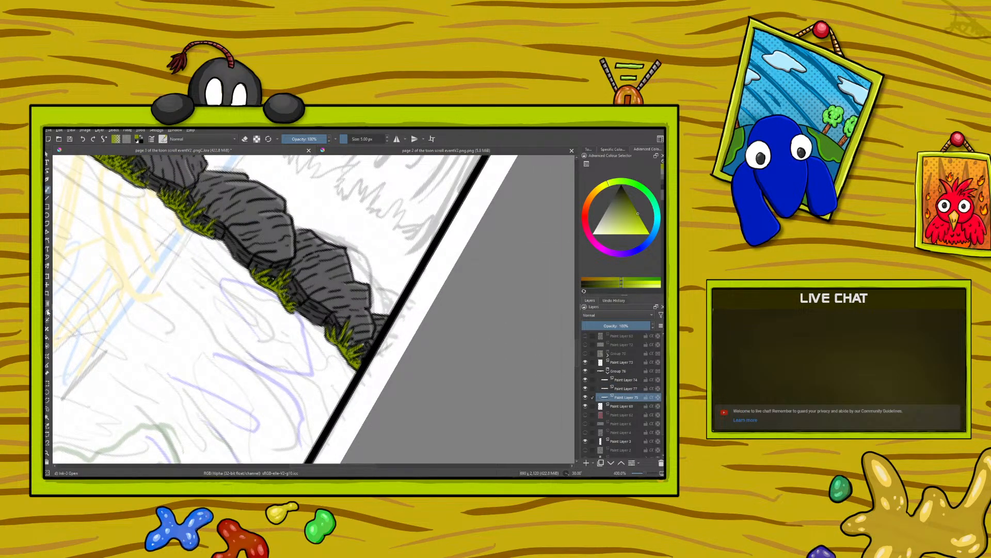
pyautogui.press('d')
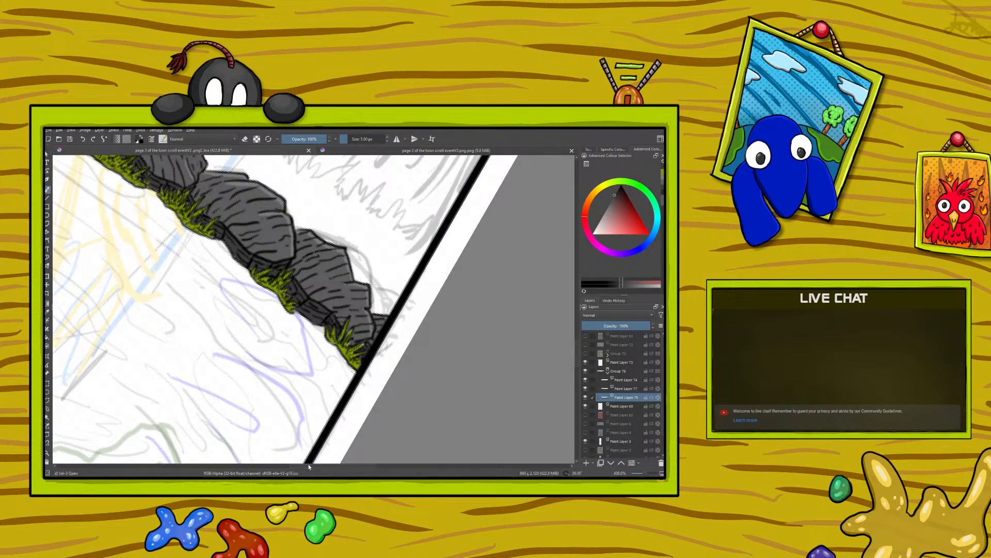
pyautogui.moveTo(310, 465); pyautogui.dragTo(272, 469)
pyautogui.scroll(5, 577, 347)
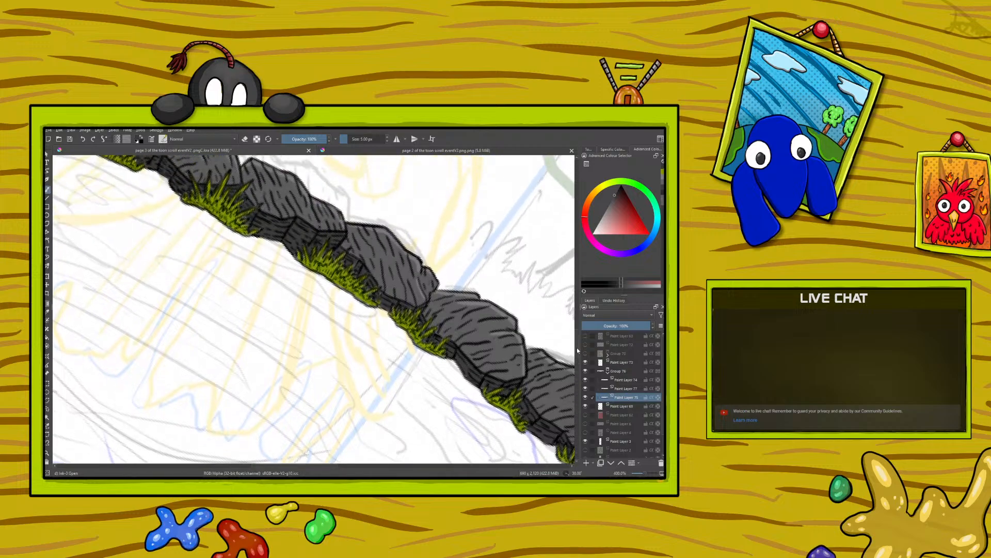
pyautogui.scroll(1, 577, 346)
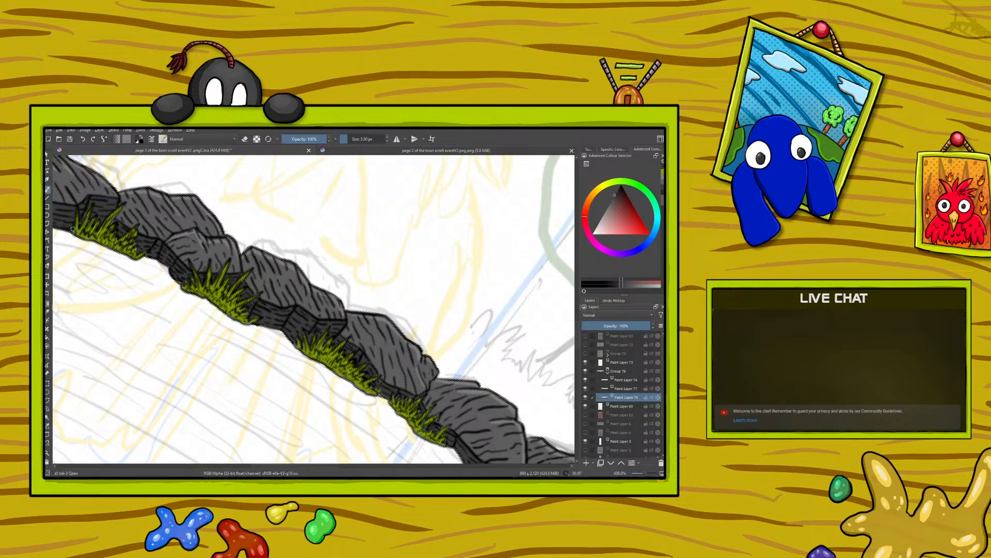
# - Select the grass colour layer on page 3 and sample a bright yellow-green from page 2's grass for the brush
pyautogui.click(643, 474)
pyautogui.moveTo(642, 475); pyautogui.dragTo(646, 476)
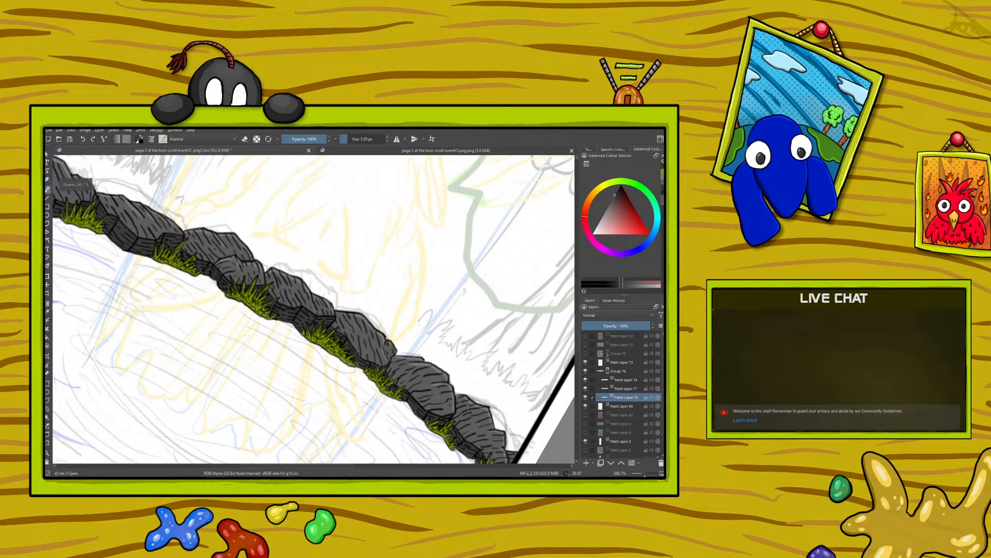
pyautogui.click(594, 388)
pyautogui.click(586, 388)
pyautogui.click(588, 389)
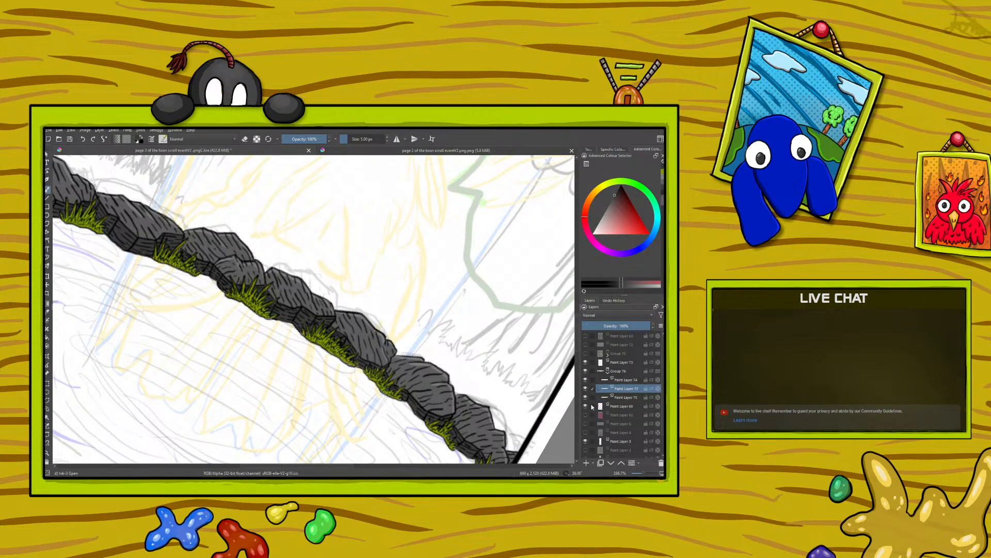
pyautogui.click(375, 151)
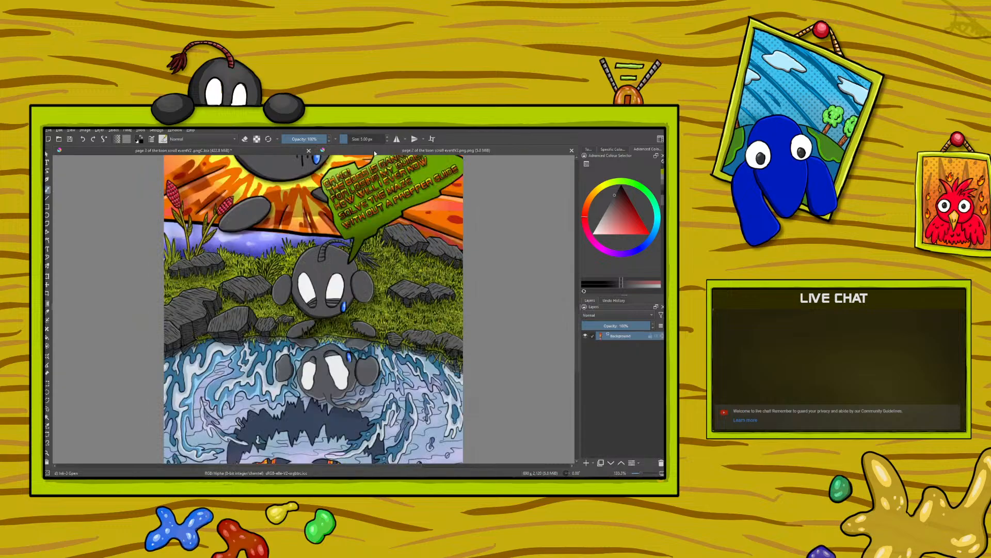
pyautogui.click(47, 311)
pyautogui.click(292, 244)
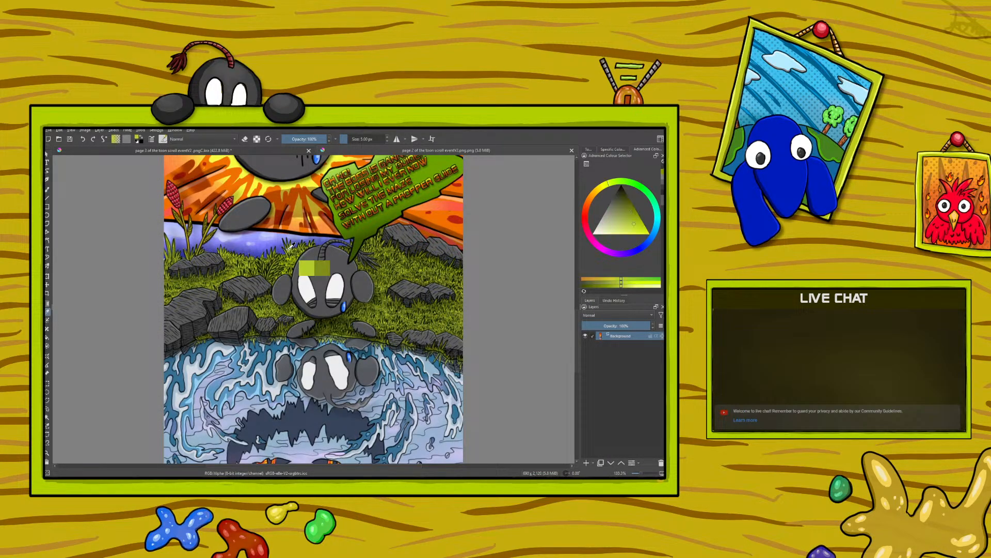
pyautogui.click(47, 189)
pyautogui.click(129, 152)
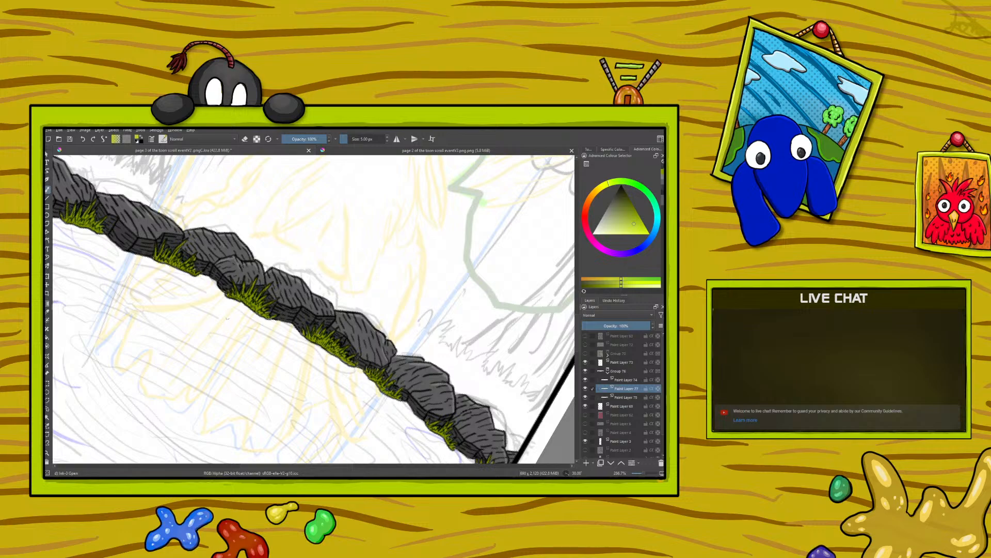
# - With alpha locked and the brush set to about 3.5 px, paint bright yellow-green highlights on the grass tufts along the rocks
pyautogui.click(257, 138)
pyautogui.click(347, 137)
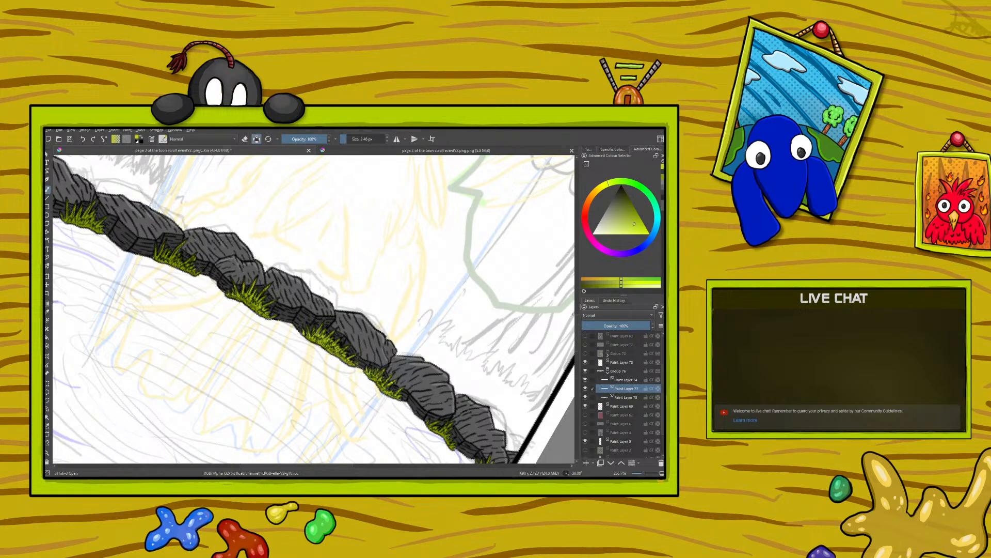
pyautogui.scroll(-5, 573, 343)
pyautogui.hscroll(6, 284, 467)
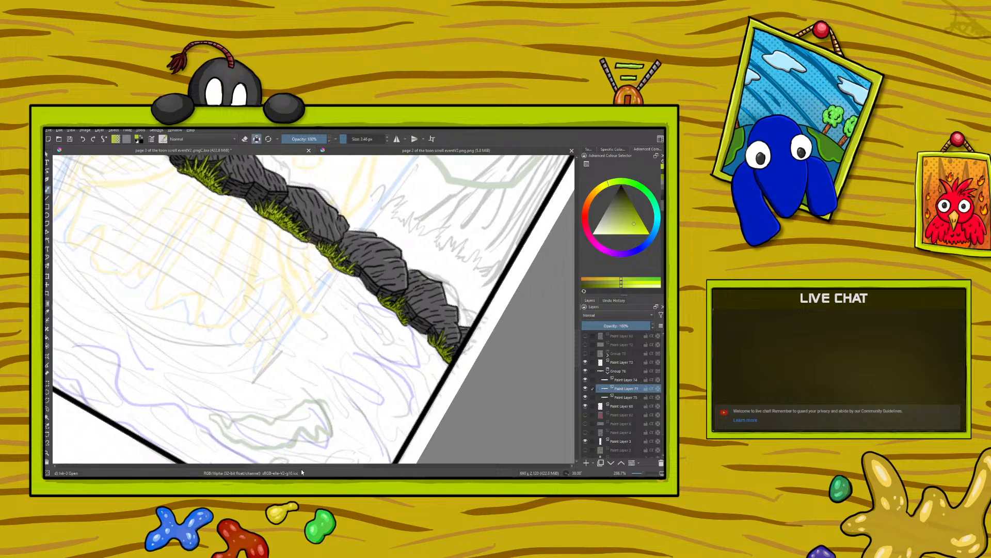
pyautogui.moveTo(294, 300); pyautogui.dragTo(300, 297)
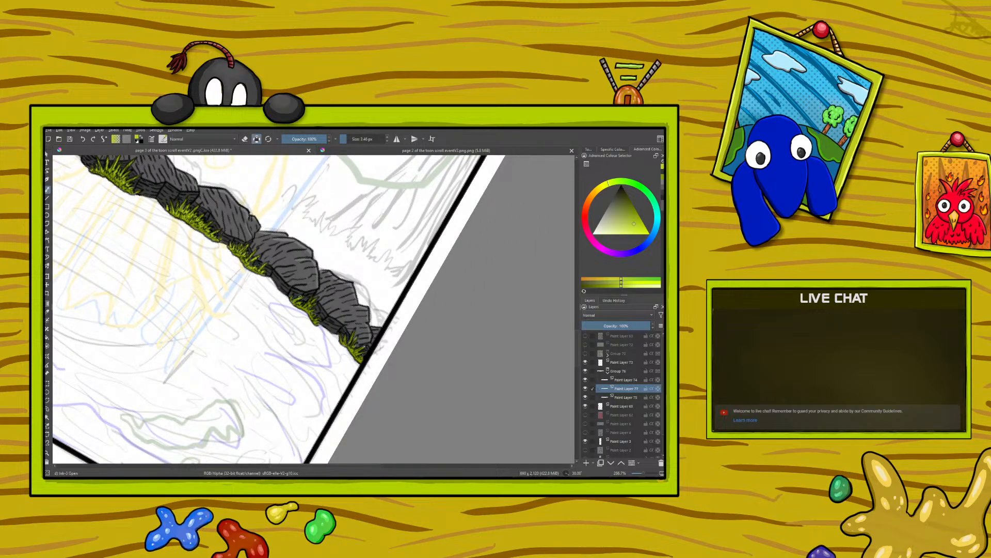
pyautogui.moveTo(305, 307); pyautogui.dragTo(311, 297)
pyautogui.moveTo(310, 466); pyautogui.dragTo(225, 466)
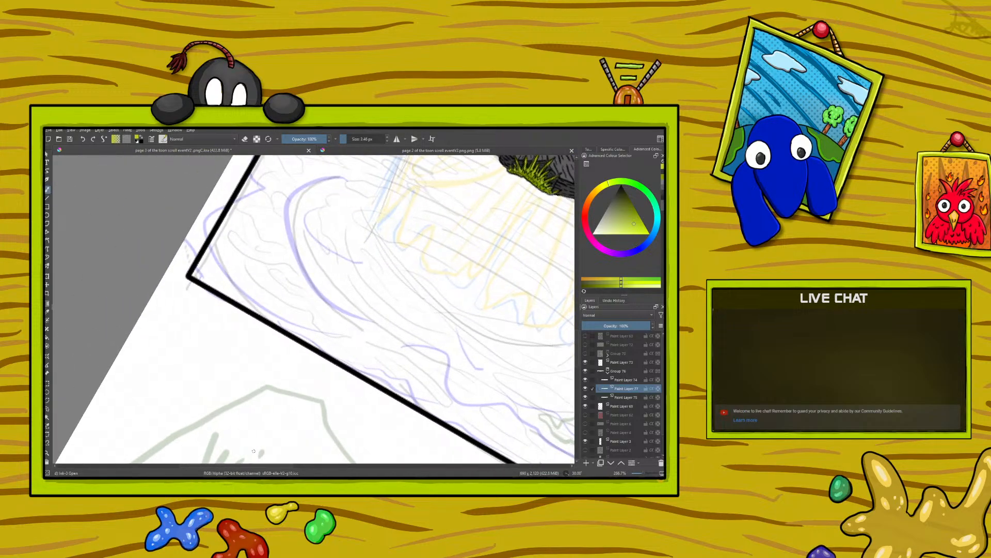
pyautogui.moveTo(577, 335); pyautogui.dragTo(579, 310)
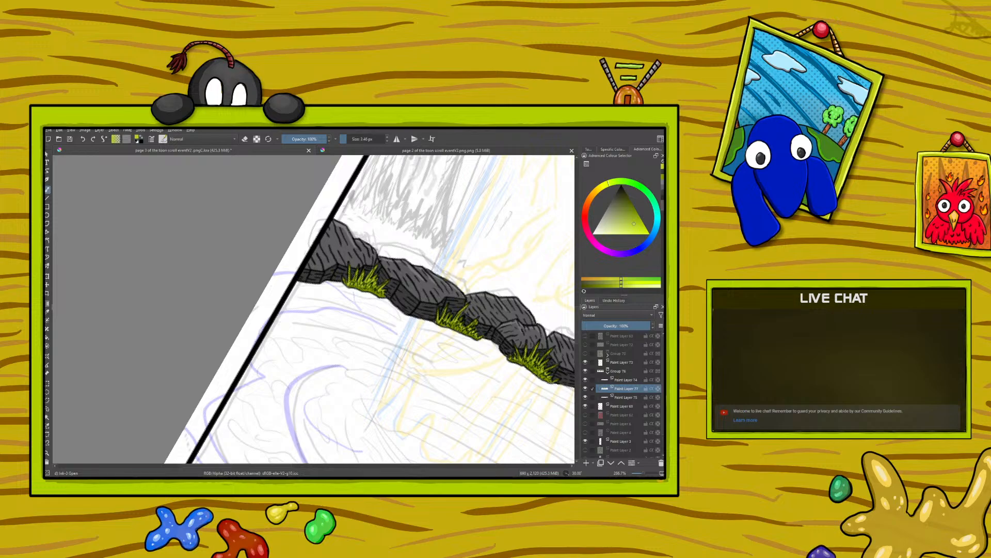
# - Sample a dark green shadow colour from the grass on page 2 and return to page 3 with the brush active
pyautogui.click(338, 151)
pyautogui.click(48, 311)
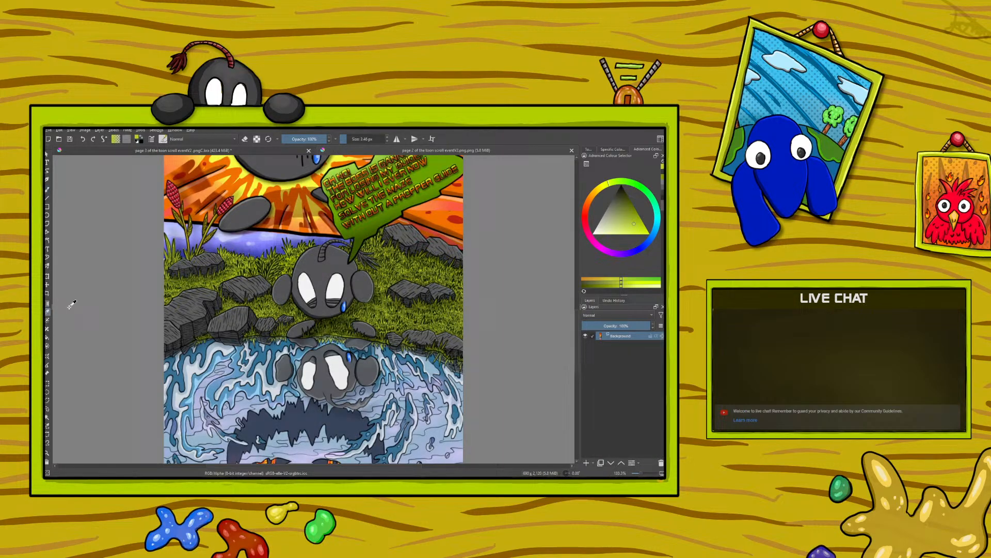
pyautogui.click(321, 317)
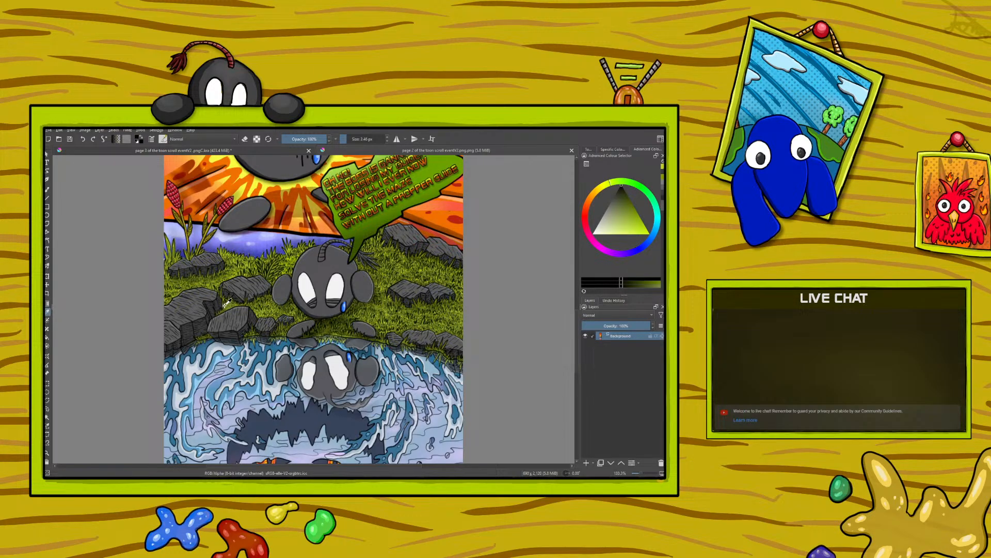
pyautogui.click(321, 316)
pyautogui.click(322, 316)
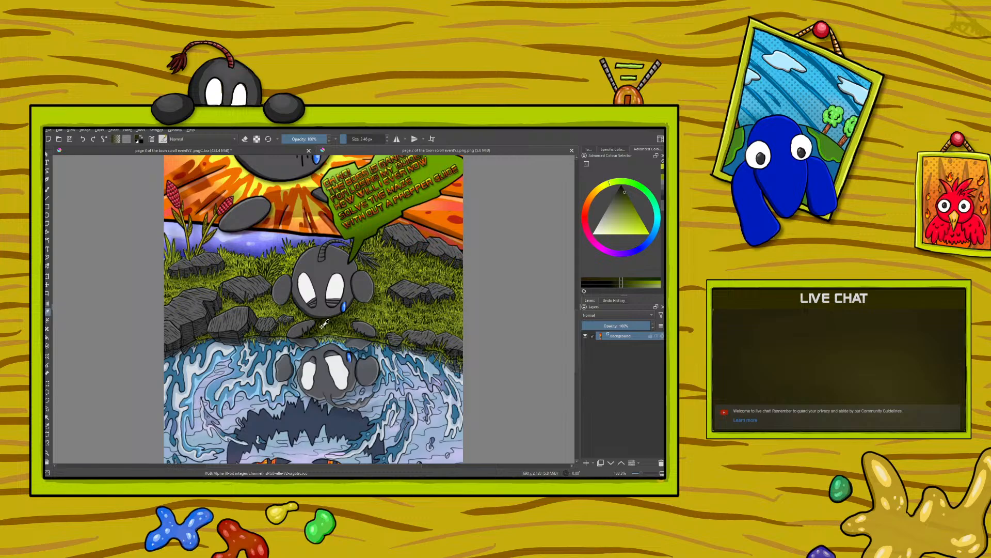
pyautogui.click(358, 330)
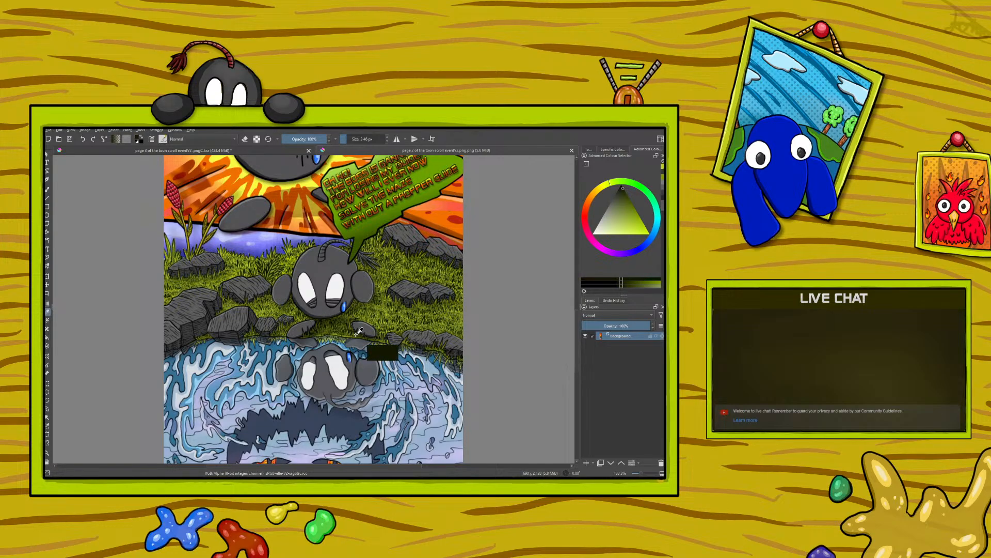
pyautogui.click(356, 334)
pyautogui.press('b')
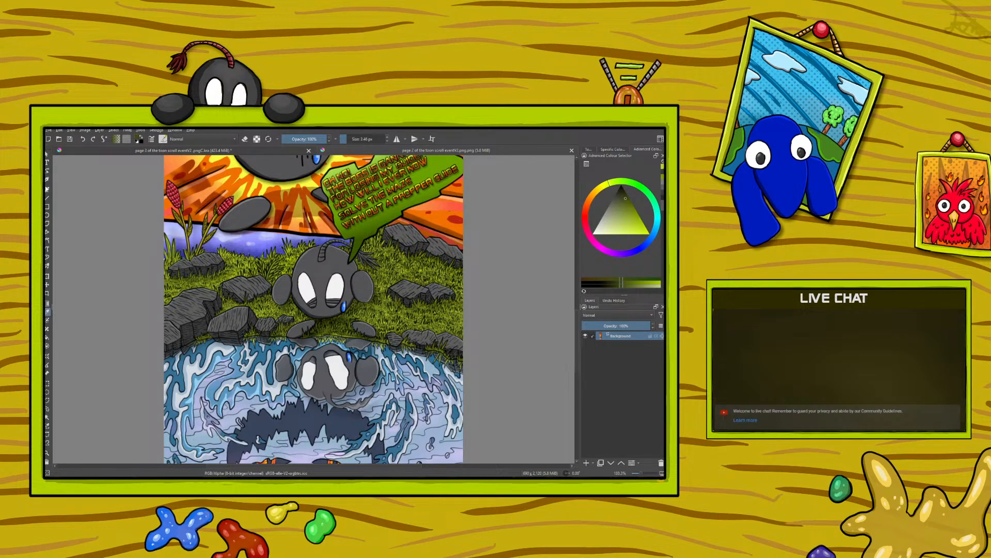
pyautogui.click(143, 151)
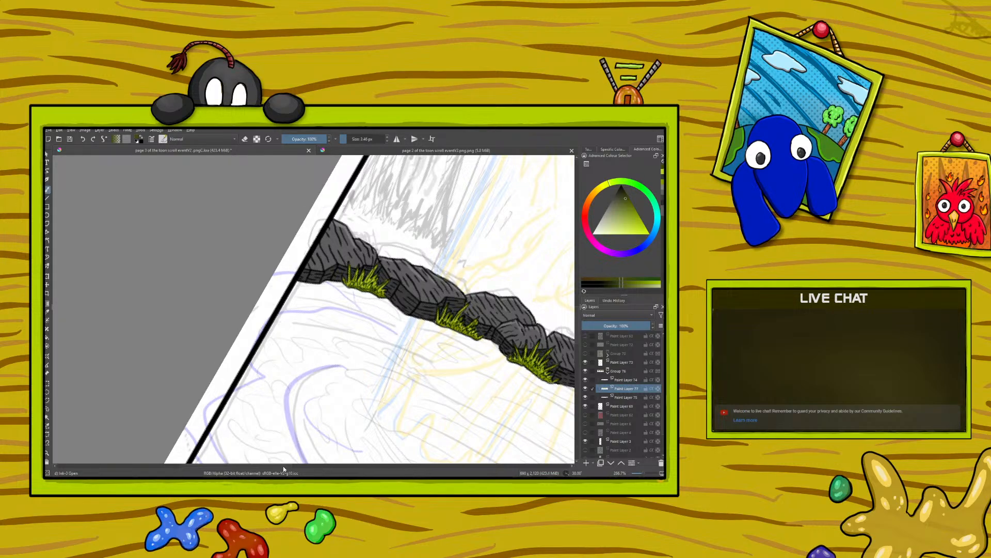
# - Shade the grass tufts along the whole rock row dark green, keeping the strokes inside the existing grass with alpha lock
pyautogui.hscroll(5, 314, 445)
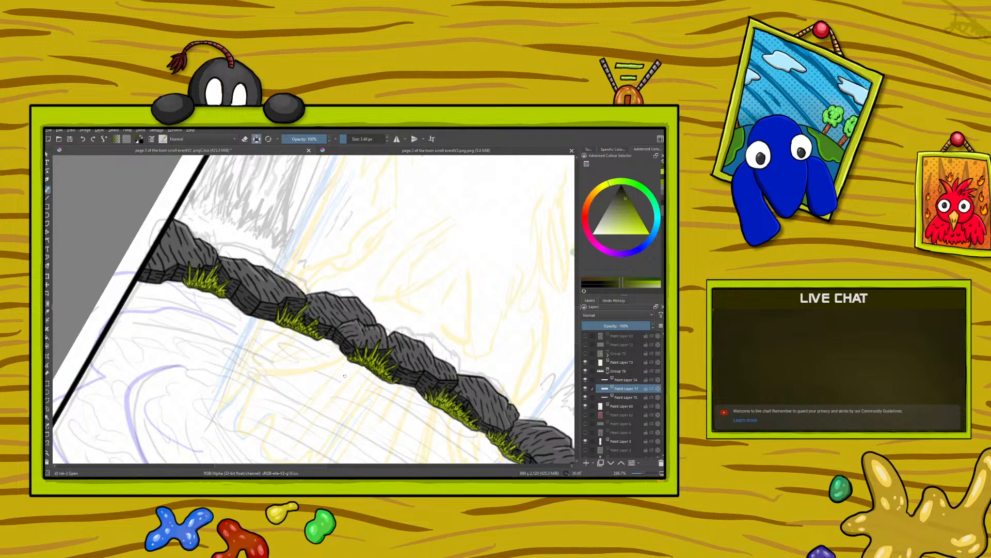
pyautogui.moveTo(315, 466); pyautogui.dragTo(346, 466)
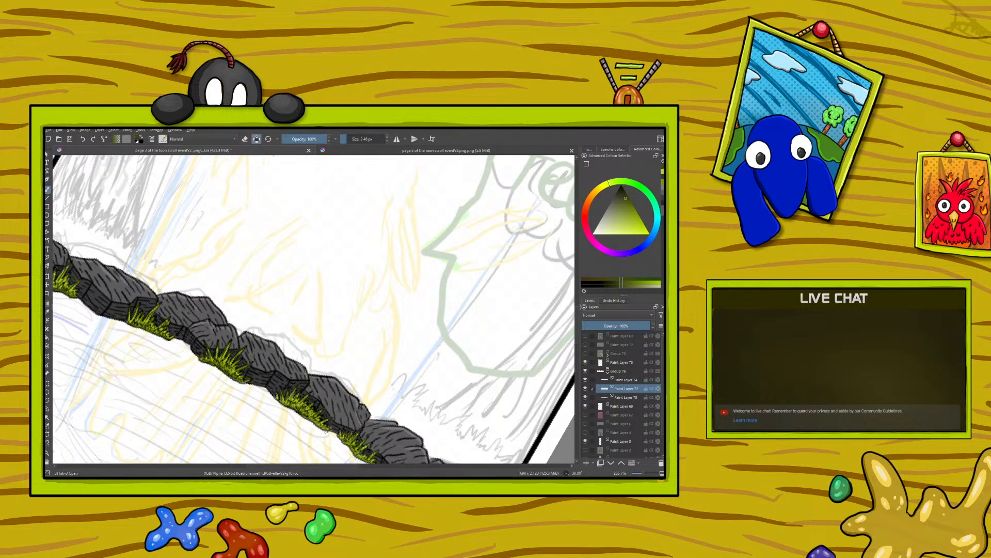
pyautogui.scroll(-5, 578, 330)
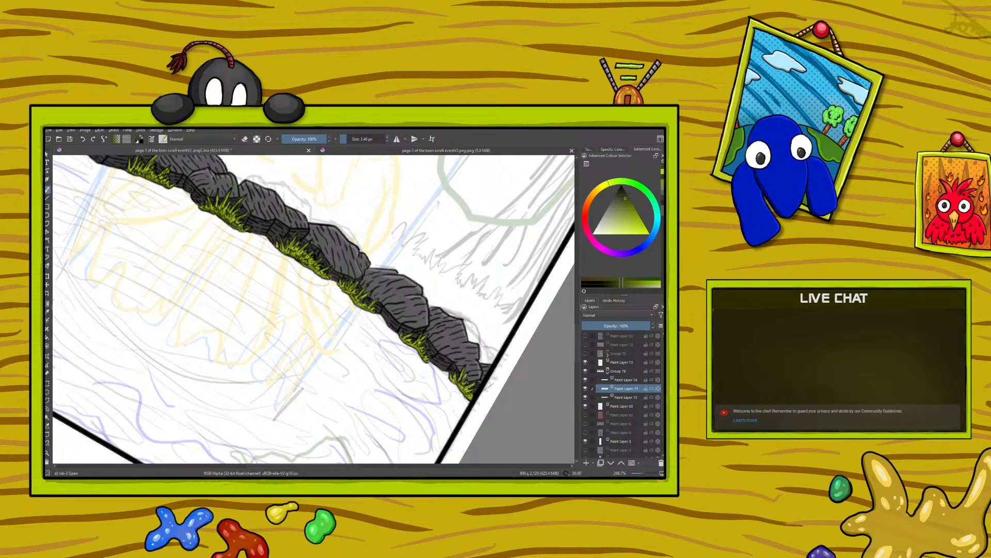
pyautogui.click(257, 139)
# - Check the finished rocks and grass against the fairy by showing and hiding her group, and collapse the rock group
pyautogui.press('-')
pyautogui.press('-')
pyautogui.press('-')
pyautogui.press('-')
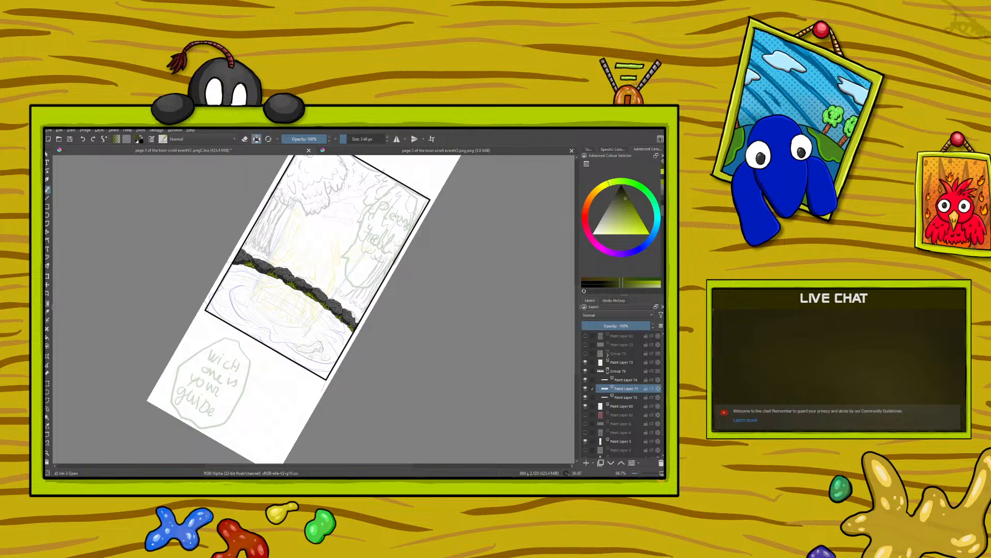
pyautogui.press('+')
pyautogui.press('+')
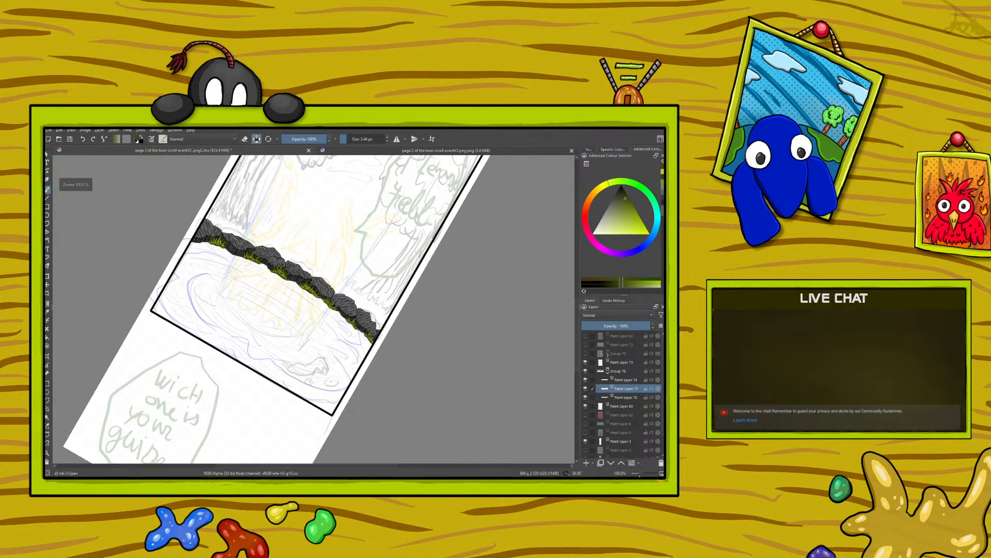
pyautogui.click(585, 353)
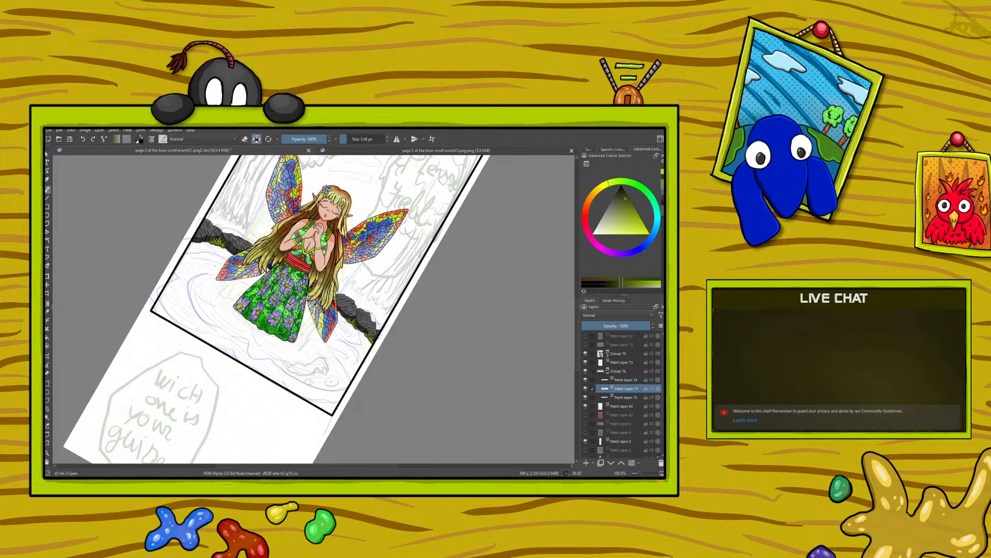
pyautogui.click(586, 353)
pyautogui.click(608, 371)
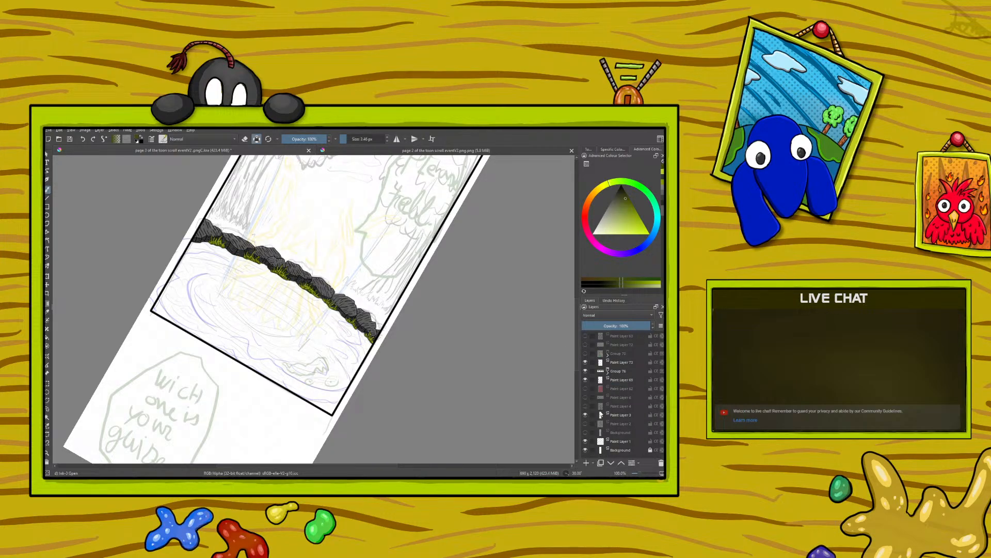
# - Save a copy of the document over the existing backup "page 3 of the toon scroll eventV2 B.png.kra"
pyautogui.click(70, 142)
pyautogui.click(49, 130)
pyautogui.click(58, 162)
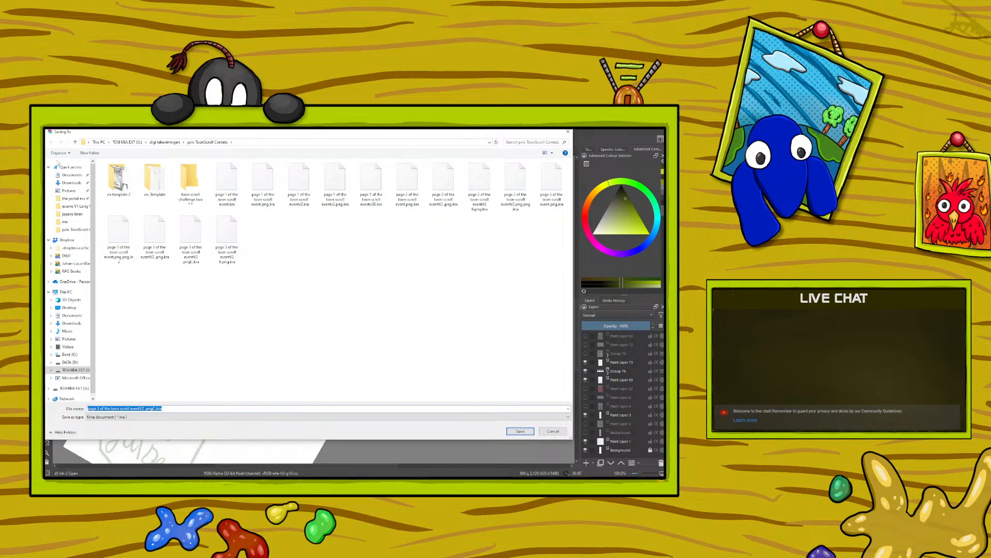
pyautogui.click(227, 237)
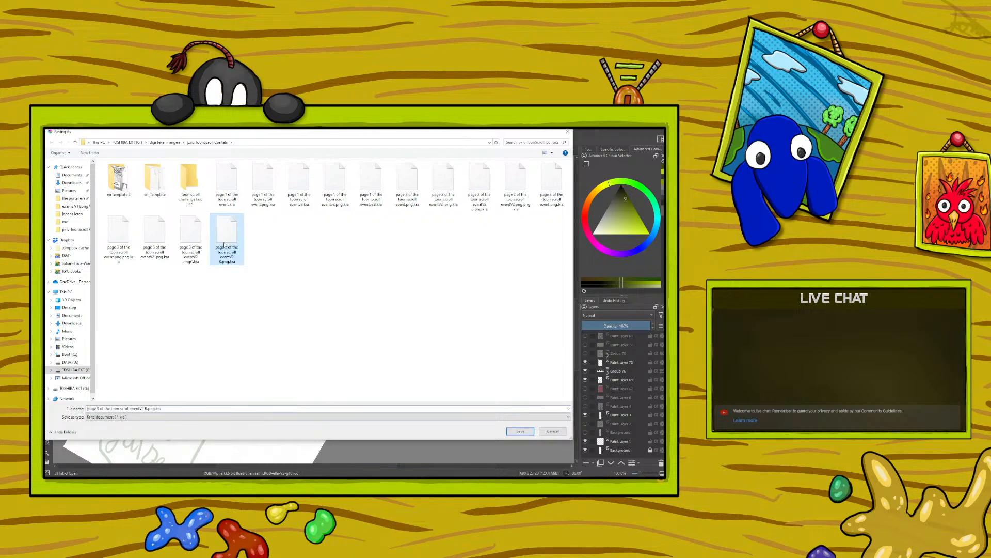
pyautogui.click(517, 431)
pyautogui.click(374, 301)
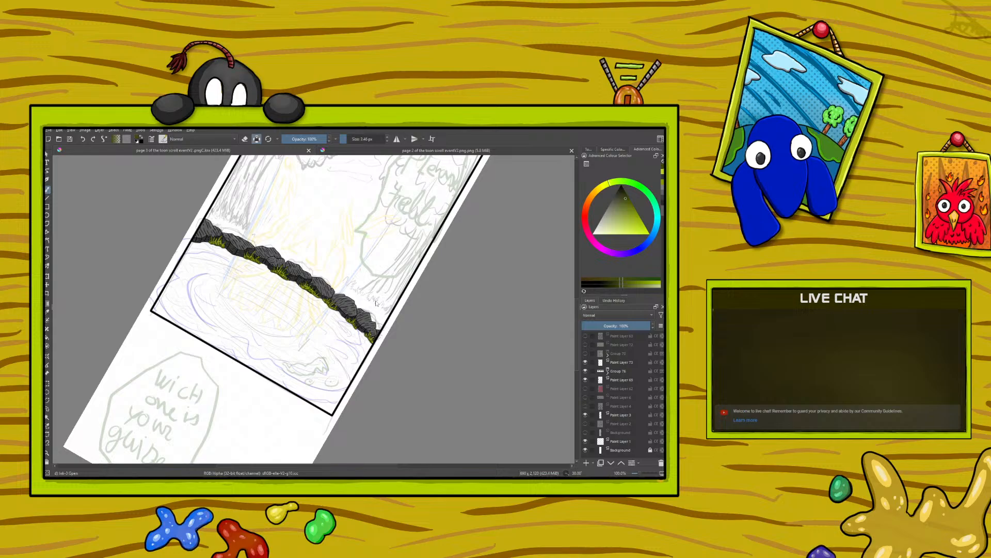
# - Save the document once more over the existing file "page 3 of the toon scroll eventV2 .png.kra"
pyautogui.click(48, 130)
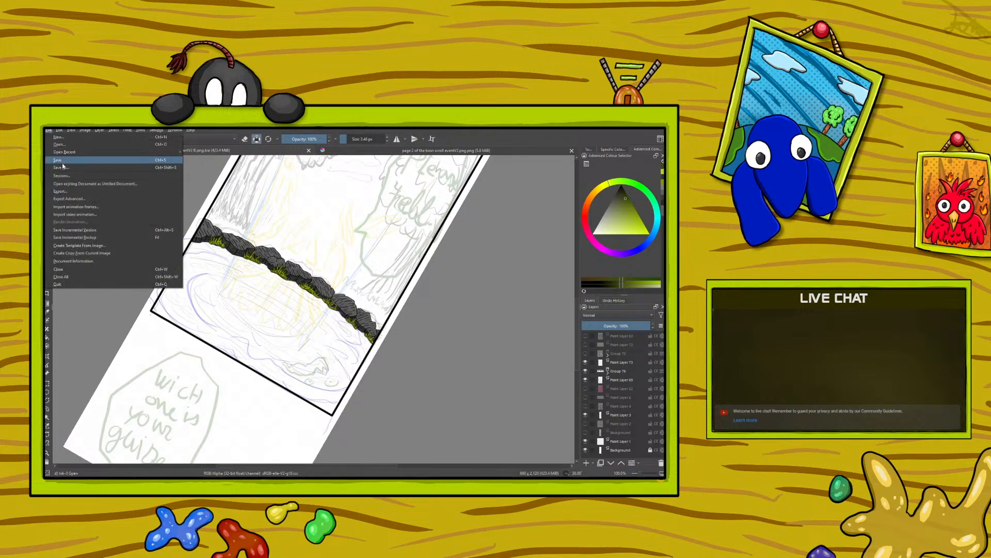
pyautogui.click(63, 166)
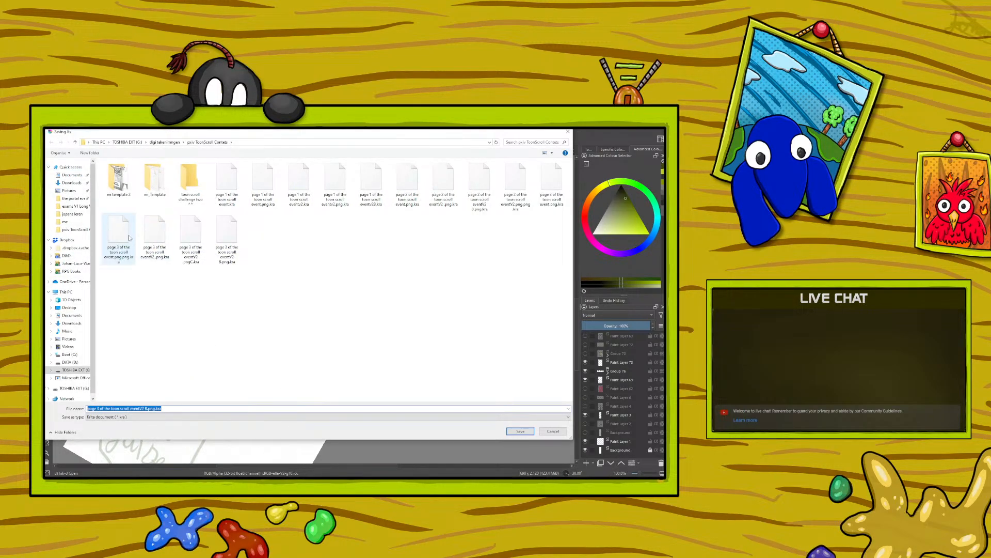
pyautogui.click(147, 235)
pyautogui.click(518, 434)
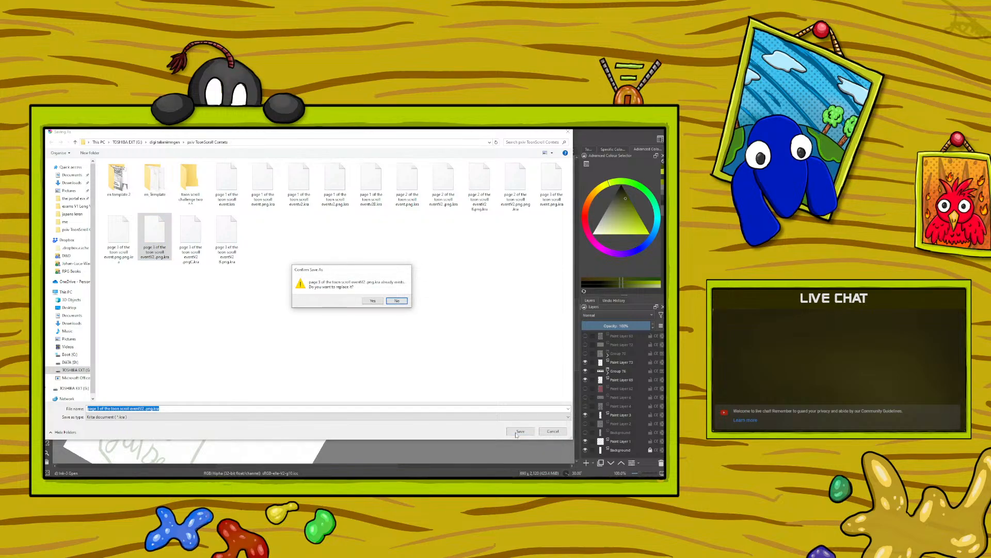
pyautogui.click(373, 301)
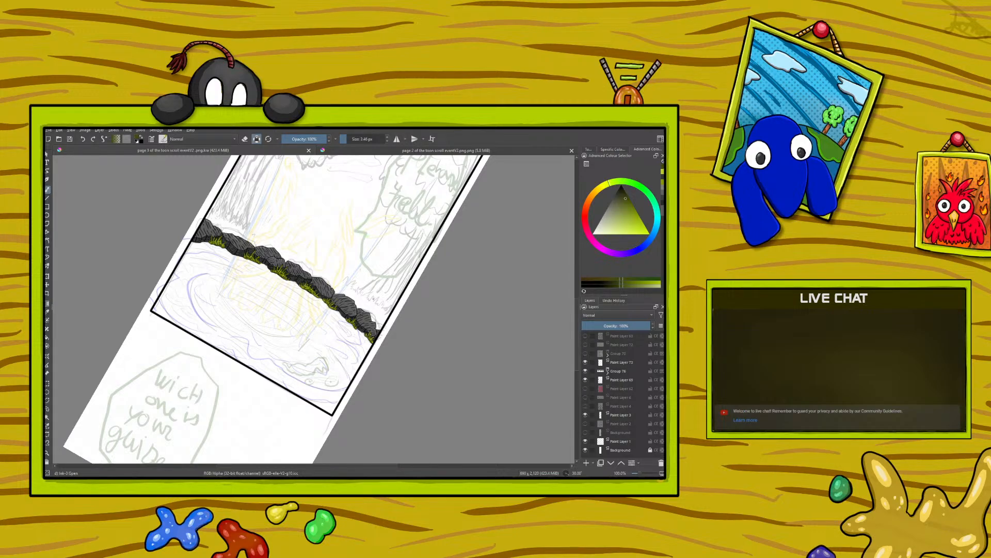
# - Add a new paint layer and place it directly beneath the rock group
pyautogui.click(616, 371)
pyautogui.click(582, 462)
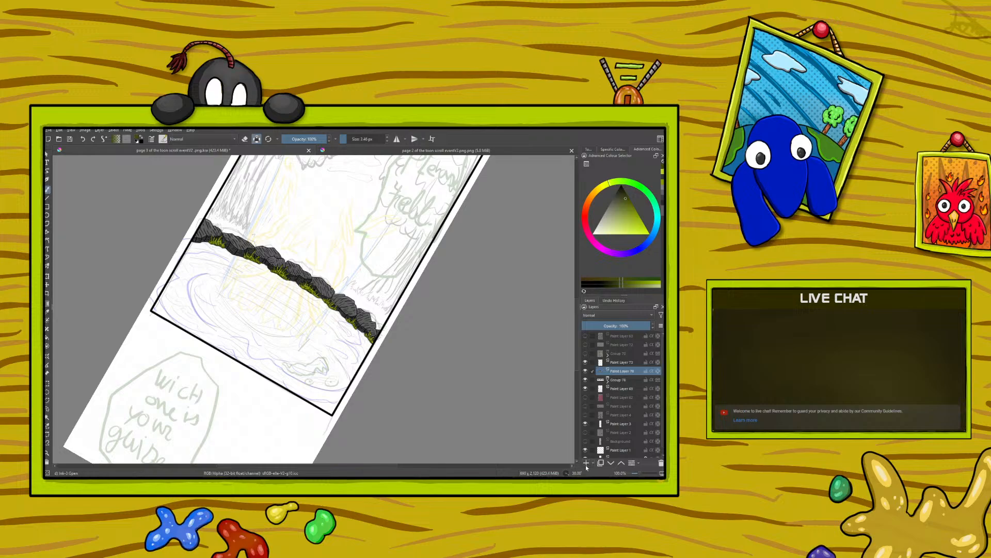
pyautogui.click(610, 463)
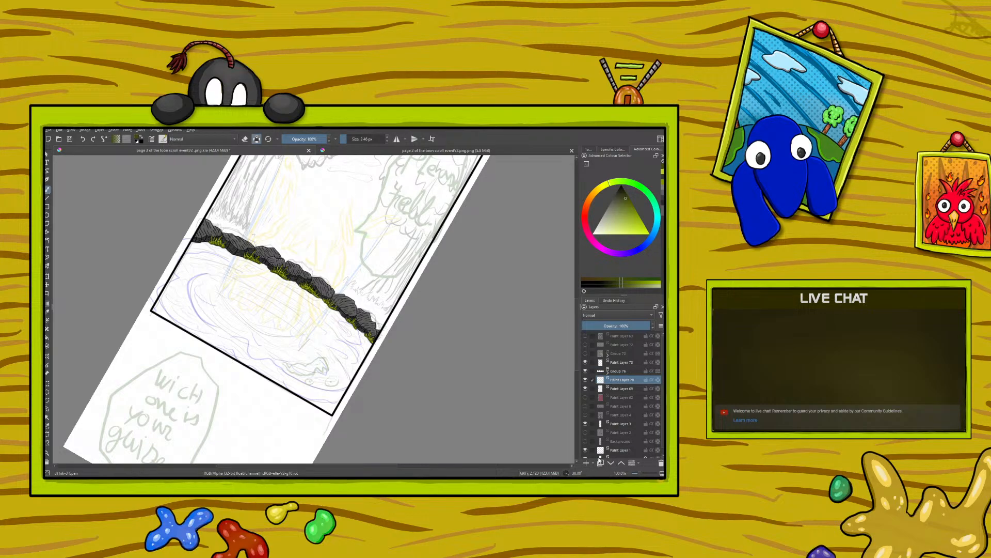
# - Pick black, enlarge the brush to about 8.8 px and ink a curved ripple in the water below the rocks, redoing the first stroke
pyautogui.rightClick(187, 307)
pyautogui.click(187, 288)
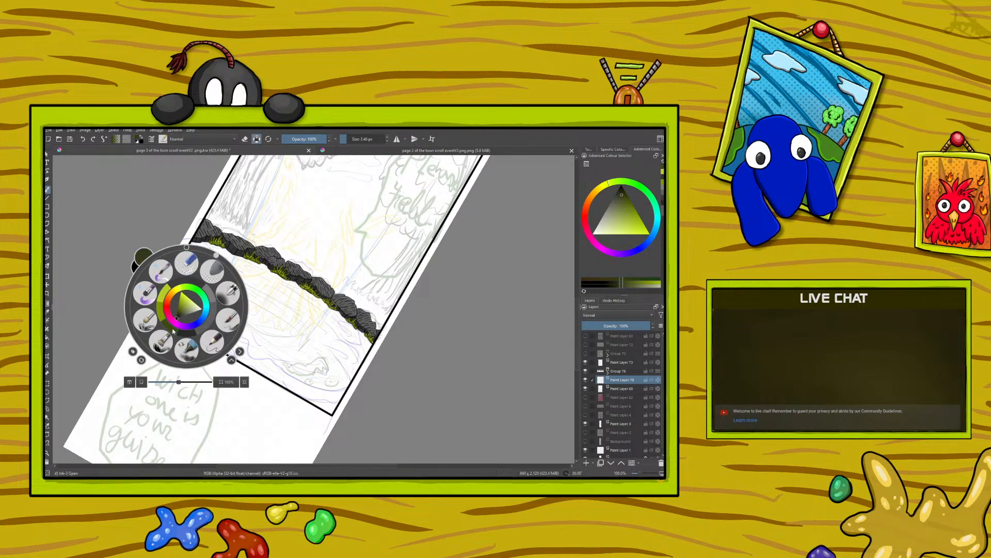
pyautogui.rightClick(187, 289)
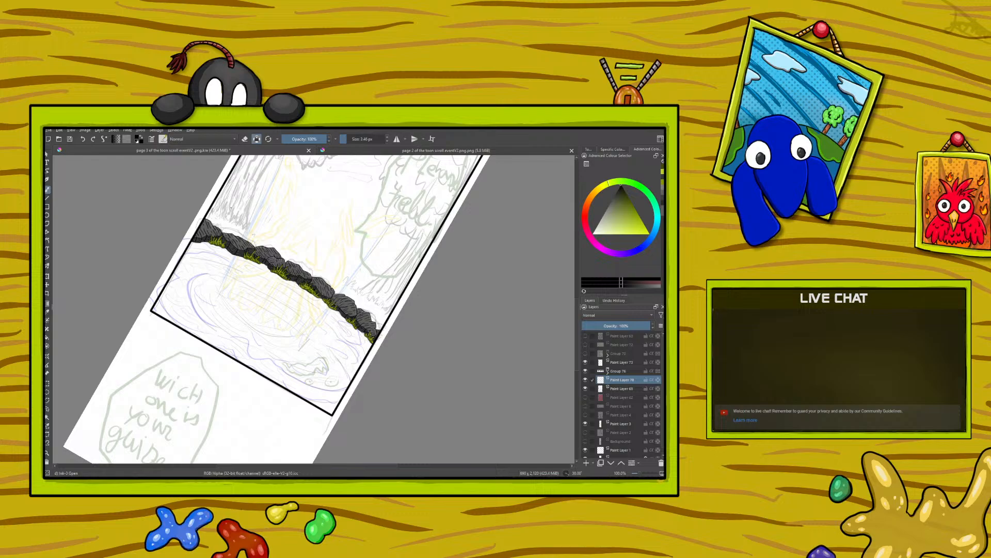
pyautogui.moveTo(345, 137); pyautogui.dragTo(349, 137)
pyautogui.moveTo(189, 283)
pyautogui.mouseDown()
pyautogui.moveTo(193, 306)
pyautogui.moveTo(216, 329)
pyautogui.mouseUp()
pyautogui.click(85, 140)
pyautogui.moveTo(204, 275)
pyautogui.mouseDown()
pyautogui.moveTo(191, 291)
pyautogui.moveTo(228, 331)
pyautogui.mouseUp()
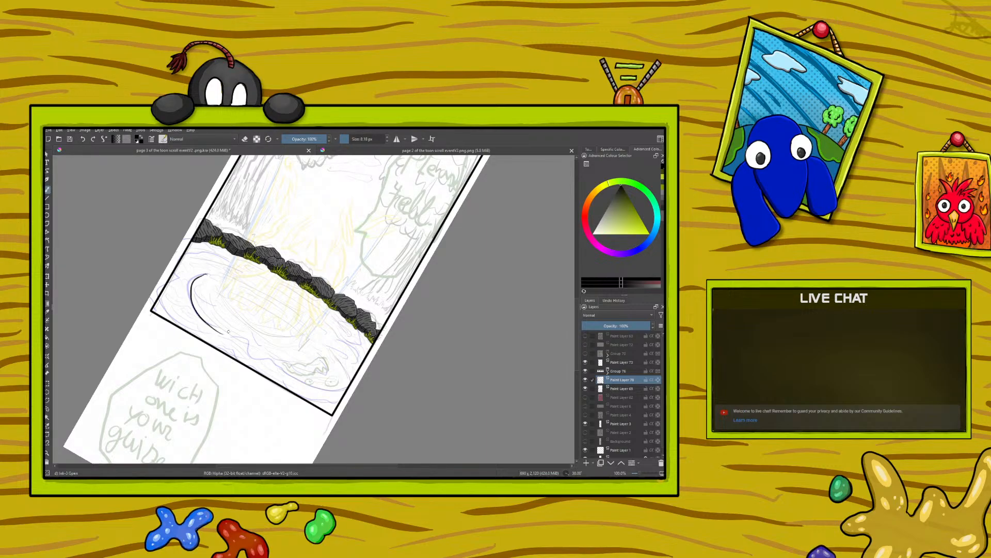
# - Undo the ripple stroke, reduce the brush size to about 5.16 px and ink thinner curved ripples on the water's left side
pyautogui.click(85, 140)
pyautogui.moveTo(344, 140); pyautogui.dragTo(348, 139)
pyautogui.rightClick(257, 241)
pyautogui.moveTo(287, 189); pyautogui.dragTo(316, 234)
pyautogui.rightClick(315, 235)
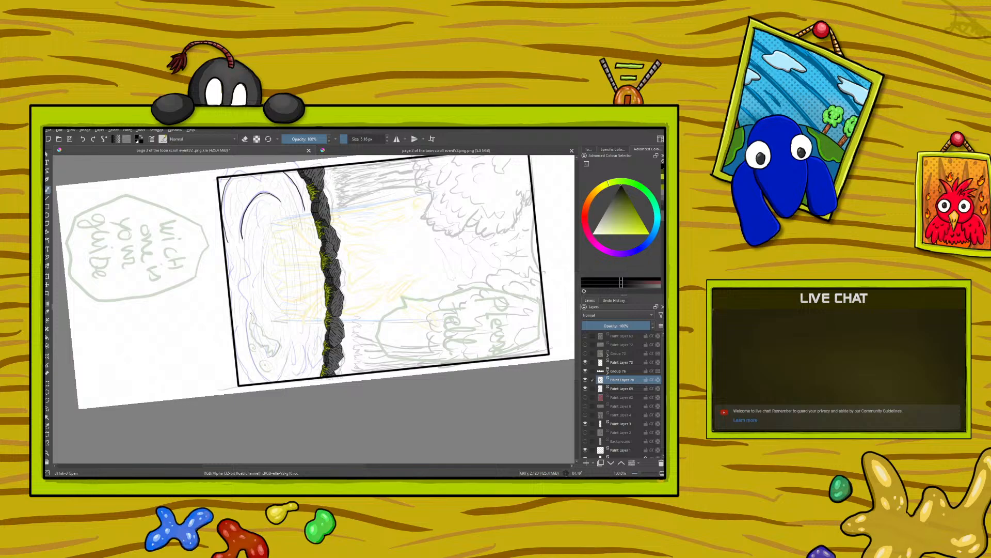
# - Show the fairy group and ink concentric ripple curves in the water around the hem of her dress
pyautogui.click(584, 354)
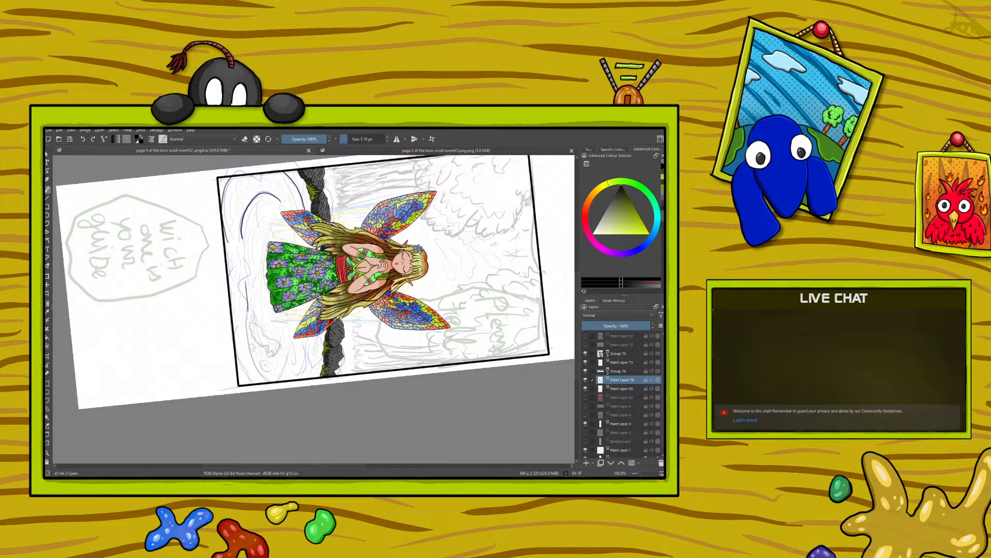
pyautogui.moveTo(247, 326); pyautogui.dragTo(248, 344)
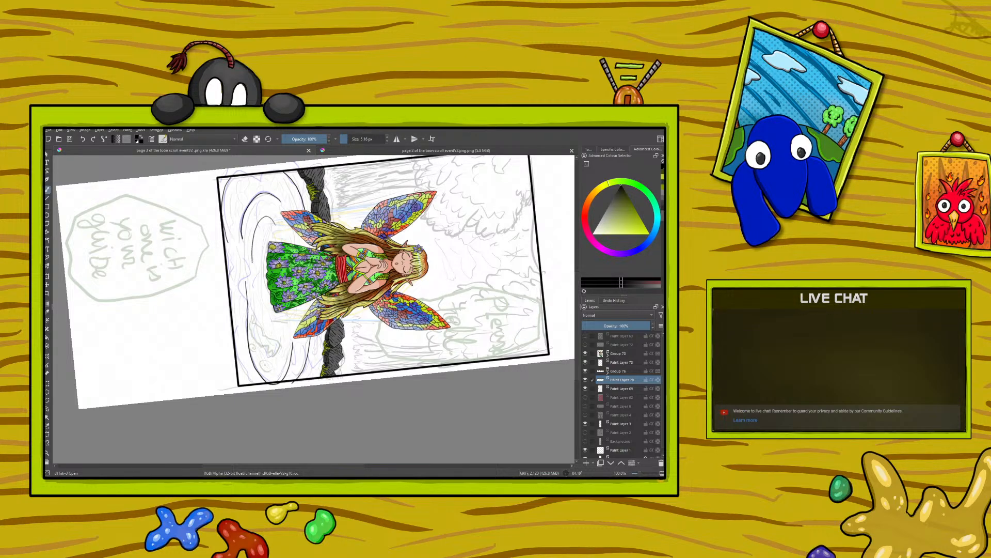
pyautogui.moveTo(256, 301); pyautogui.dragTo(258, 323)
# - Squash the ripple line art slightly upward from the panel's lower border with the Transform tool, then return to the Freehand Brush
pyautogui.rightClick(223, 239)
pyautogui.moveTo(281, 232); pyautogui.dragTo(197, 247)
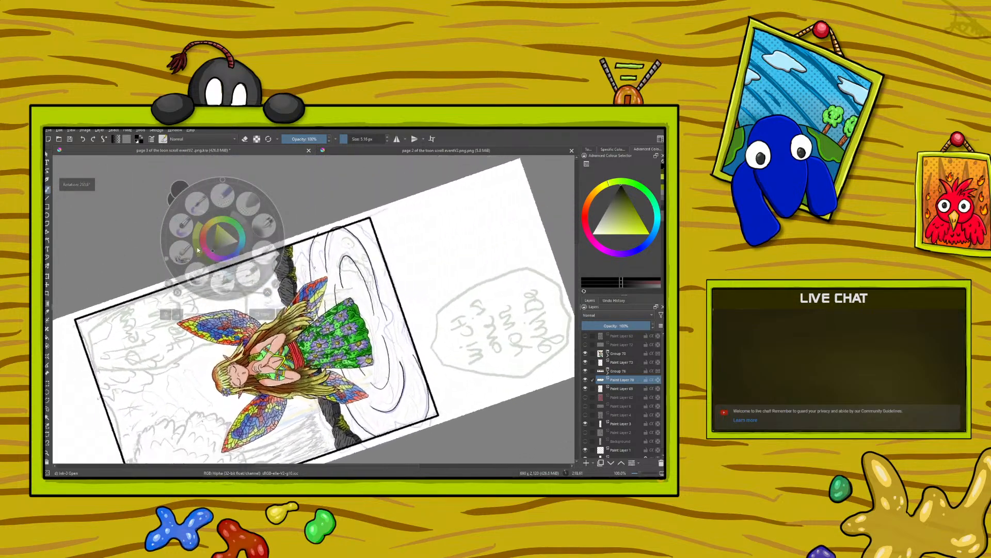
pyautogui.rightClick(175, 224)
pyautogui.rightClick(175, 181)
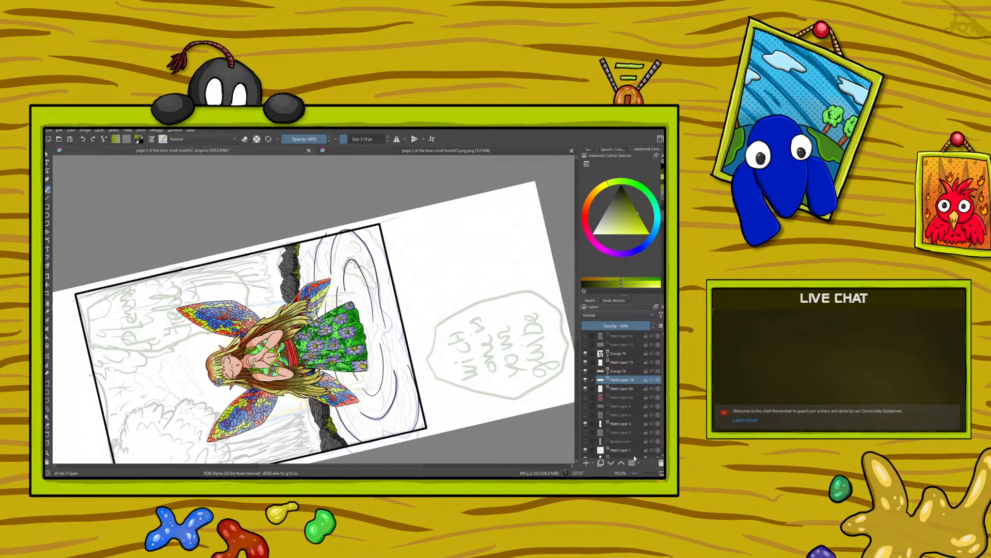
pyautogui.moveTo(640, 474); pyautogui.dragTo(637, 474)
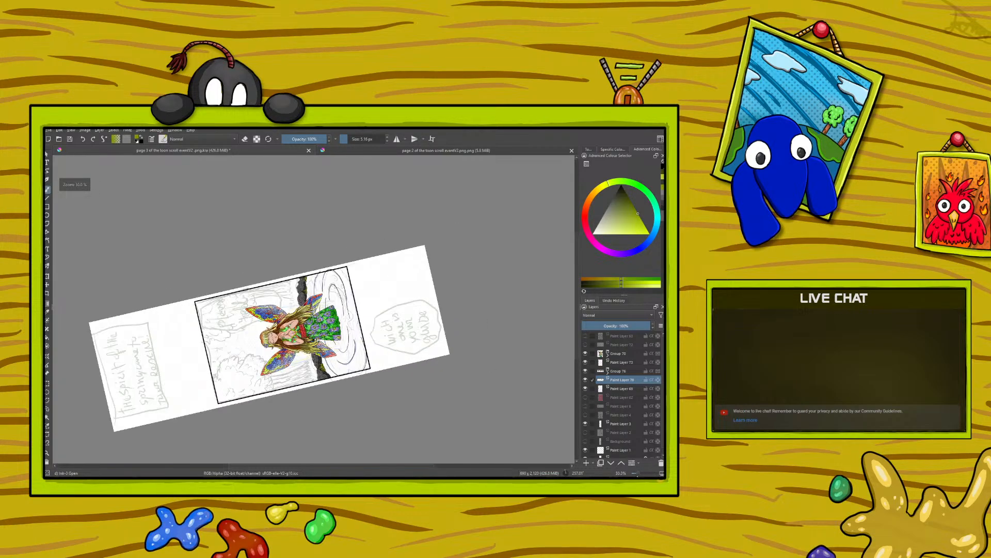
pyautogui.rightClick(140, 239)
pyautogui.rightClick(174, 297)
pyautogui.click(47, 276)
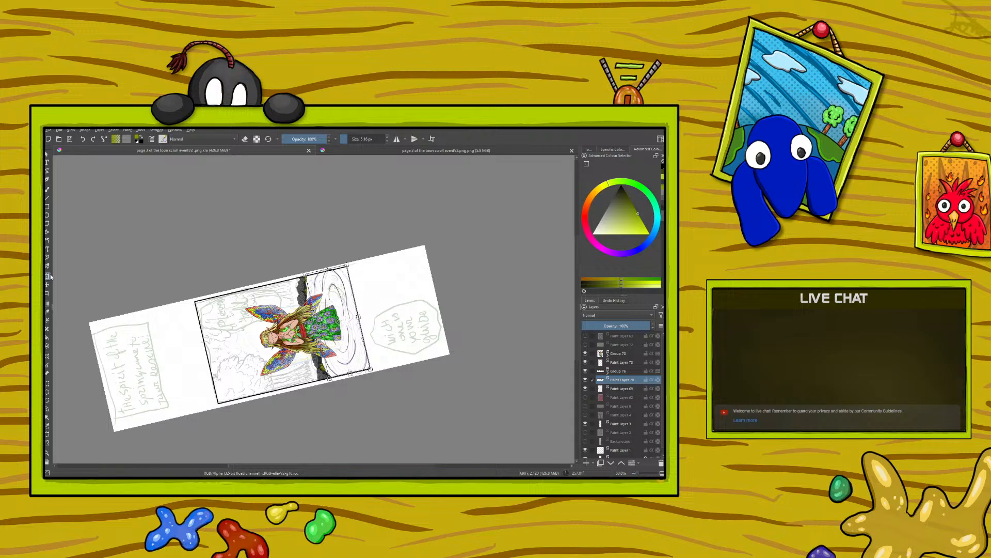
pyautogui.moveTo(358, 317); pyautogui.dragTo(352, 317)
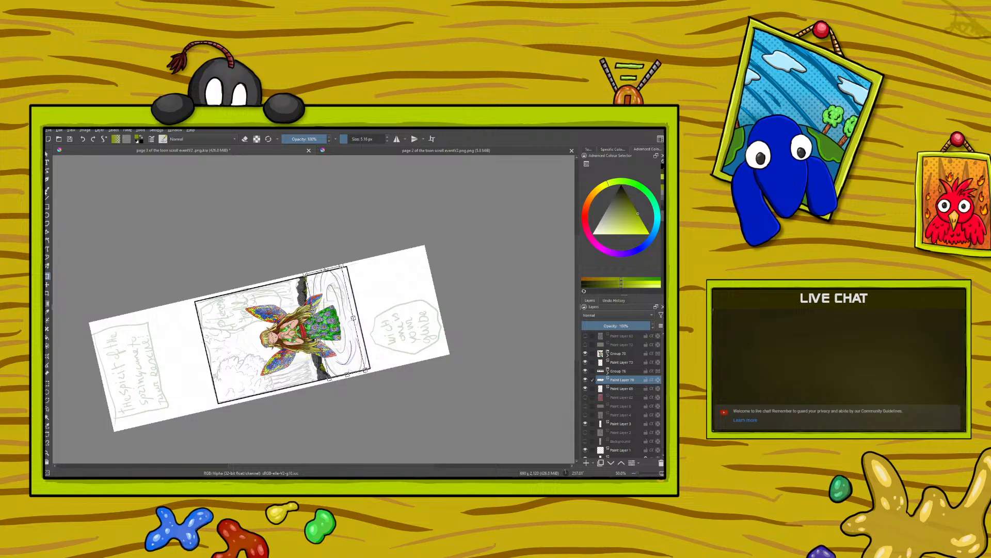
pyautogui.click(47, 191)
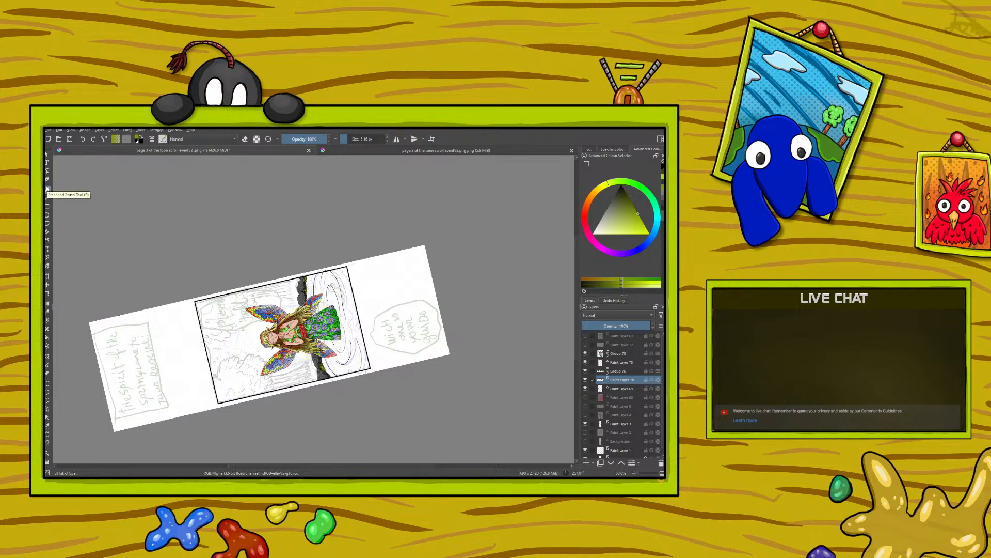
# - Pick black and ink the outer ripples along the panel's lower border, undoing and redrawing the unsatisfactory strokes
pyautogui.moveTo(637, 473); pyautogui.dragTo(642, 474)
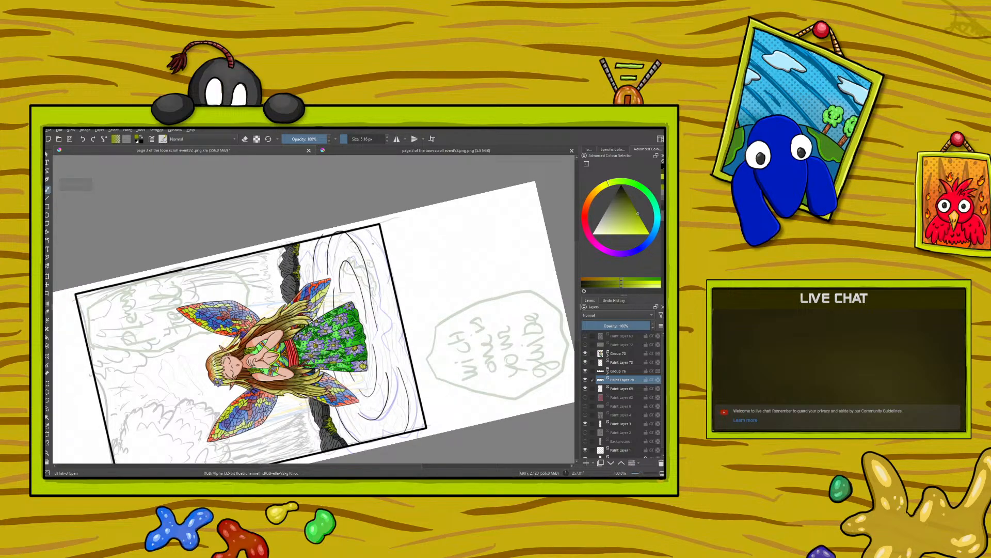
pyautogui.moveTo(365, 232); pyautogui.dragTo(374, 239)
pyautogui.click(83, 139)
pyautogui.rightClick(256, 292)
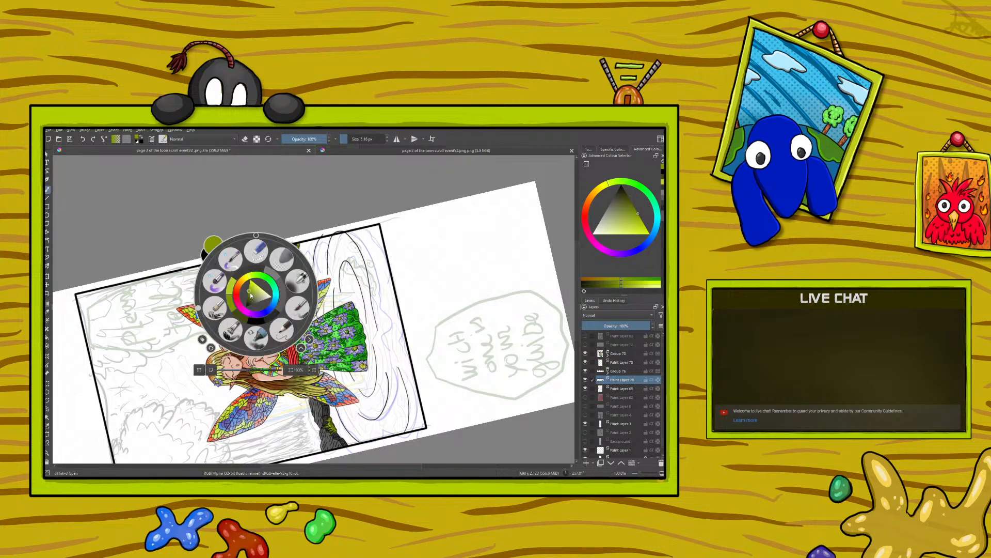
pyautogui.click(250, 293)
pyautogui.moveTo(369, 233); pyautogui.dragTo(392, 290)
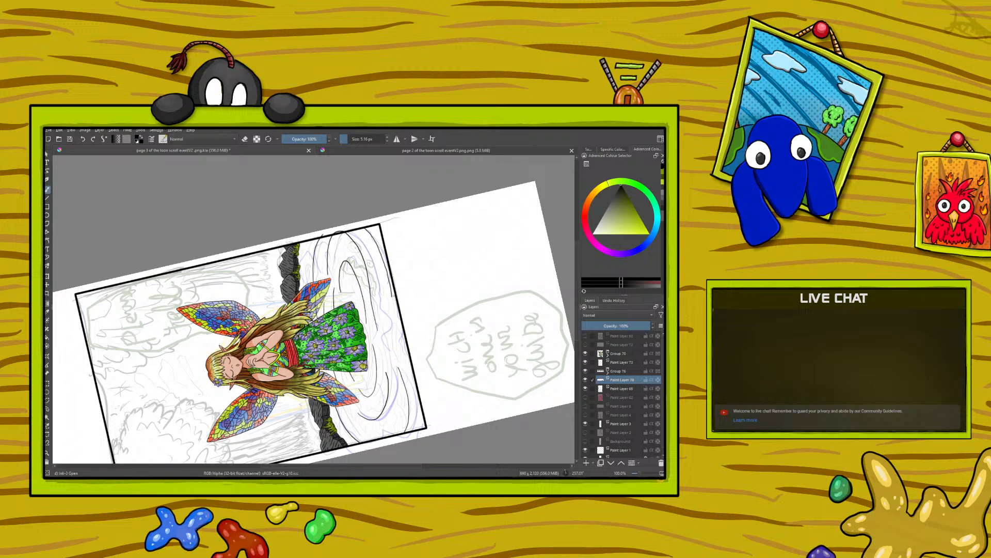
pyautogui.click(86, 139)
pyautogui.moveTo(392, 293)
pyautogui.mouseDown()
pyautogui.moveTo(375, 230)
pyautogui.moveTo(355, 223)
pyautogui.mouseUp()
pyautogui.moveTo(403, 312)
pyautogui.mouseDown()
pyautogui.moveTo(416, 385)
pyautogui.moveTo(410, 435)
pyautogui.mouseUp()
pyautogui.click(84, 139)
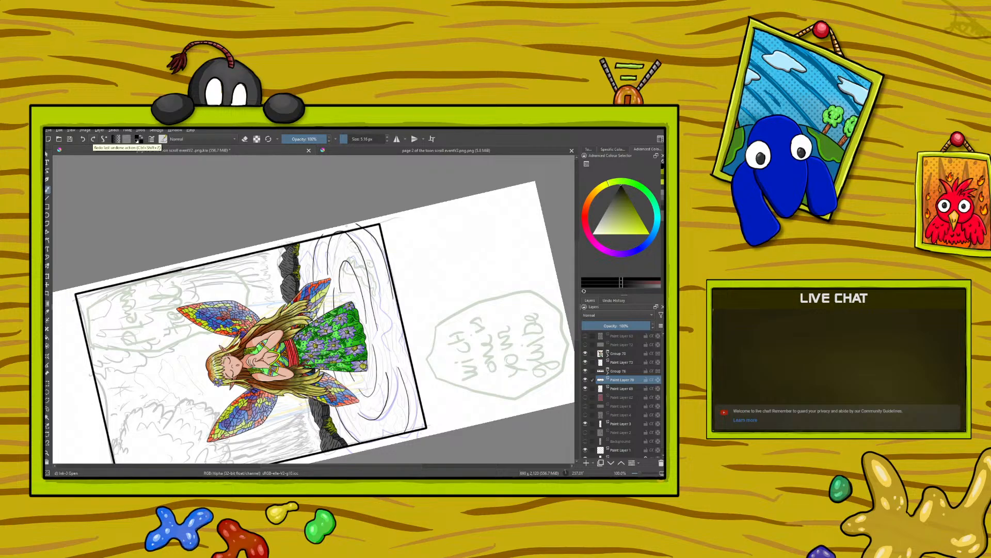
pyautogui.moveTo(424, 392); pyautogui.dragTo(422, 409)
# - Erase the stray ink outside the panel's lower-left corner and toggle the ripple layer's visibility to check it
pyautogui.click(245, 138)
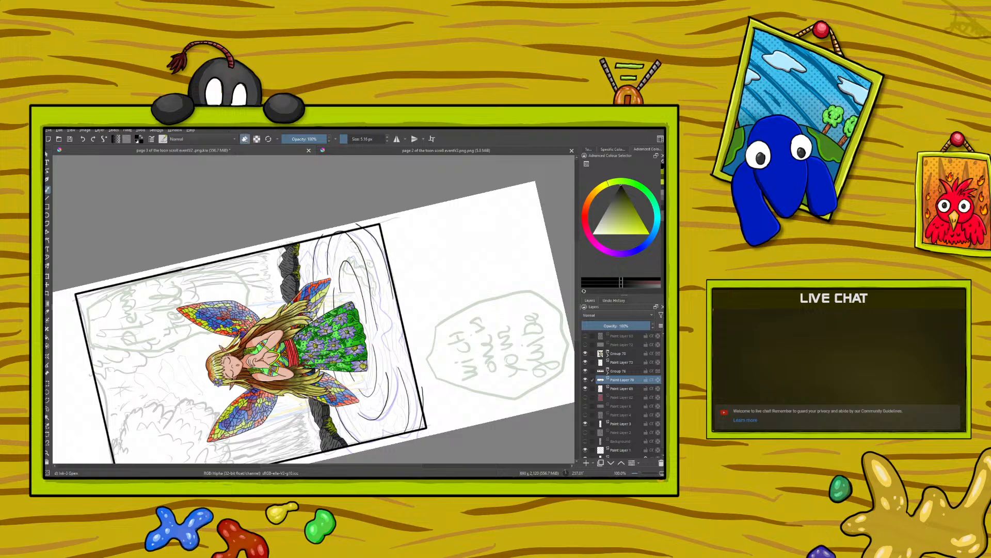
pyautogui.rightClick(340, 224)
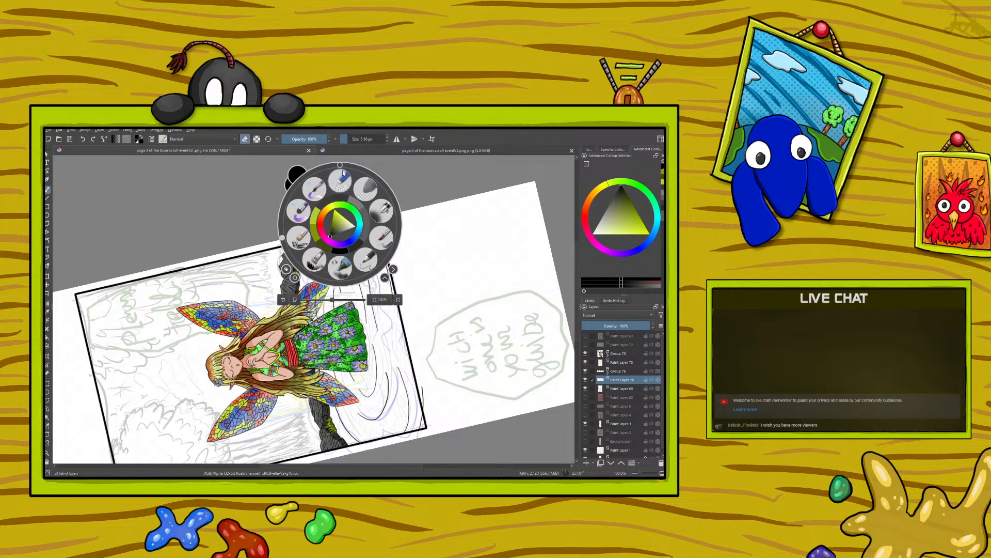
pyautogui.moveTo(279, 241); pyautogui.dragTo(312, 280)
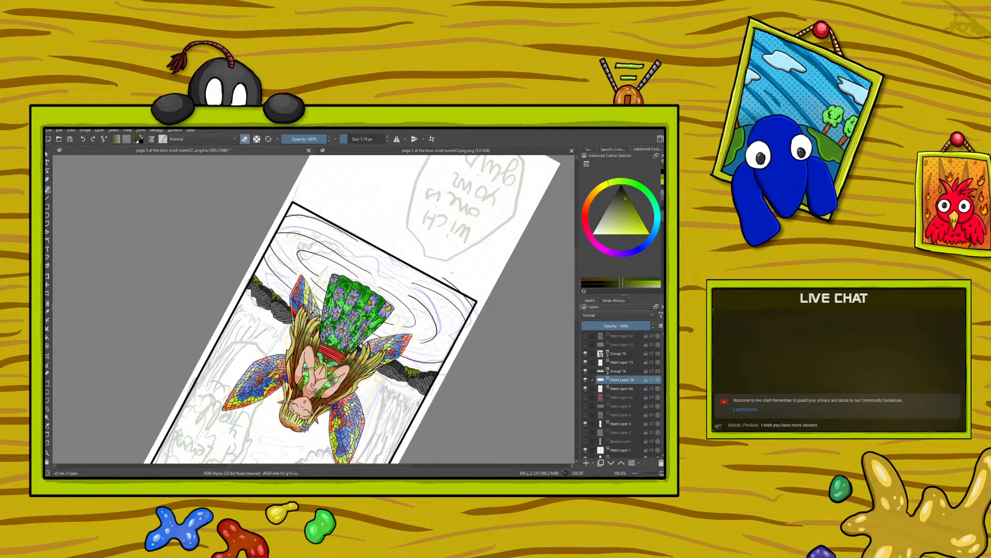
pyautogui.moveTo(445, 280); pyautogui.dragTo(453, 286)
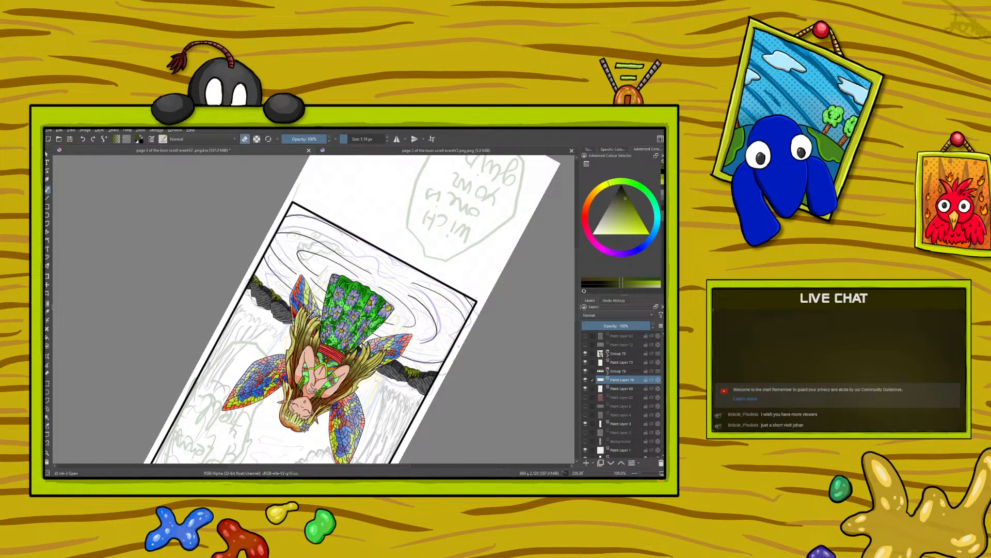
pyautogui.click(586, 379)
pyautogui.click(585, 380)
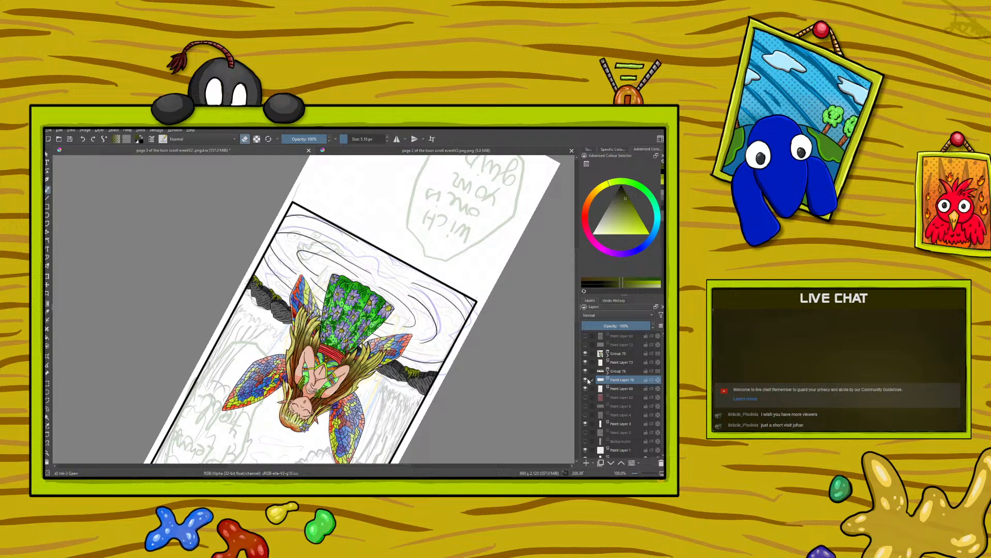
# - Add a paint layer above the ripple lines, gather both layers in a new group and select the new layer
pyautogui.click(586, 464)
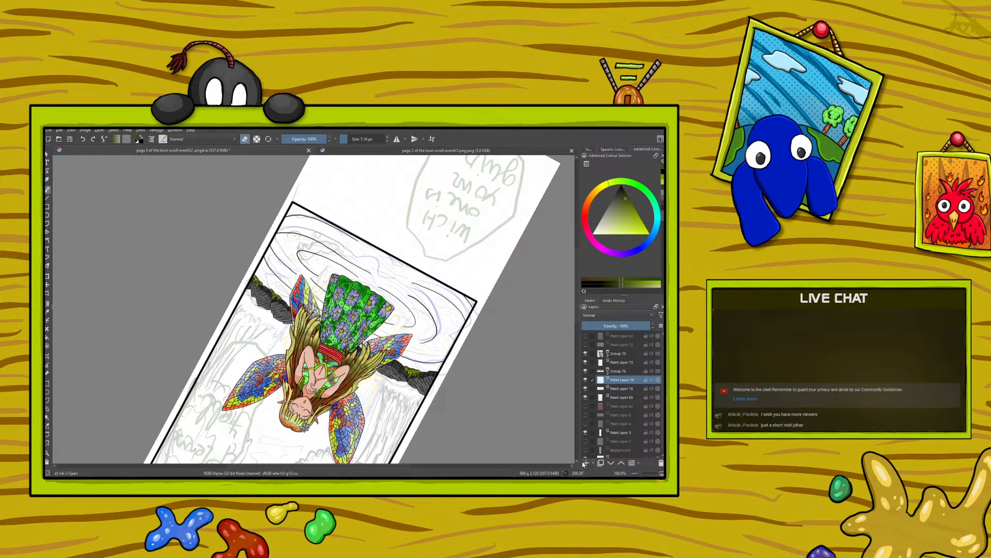
pyautogui.rightClick(616, 381)
pyautogui.moveTo(593, 316)
pyautogui.click(516, 316)
pyautogui.click(618, 397)
pyautogui.click(621, 463)
pyautogui.click(609, 391)
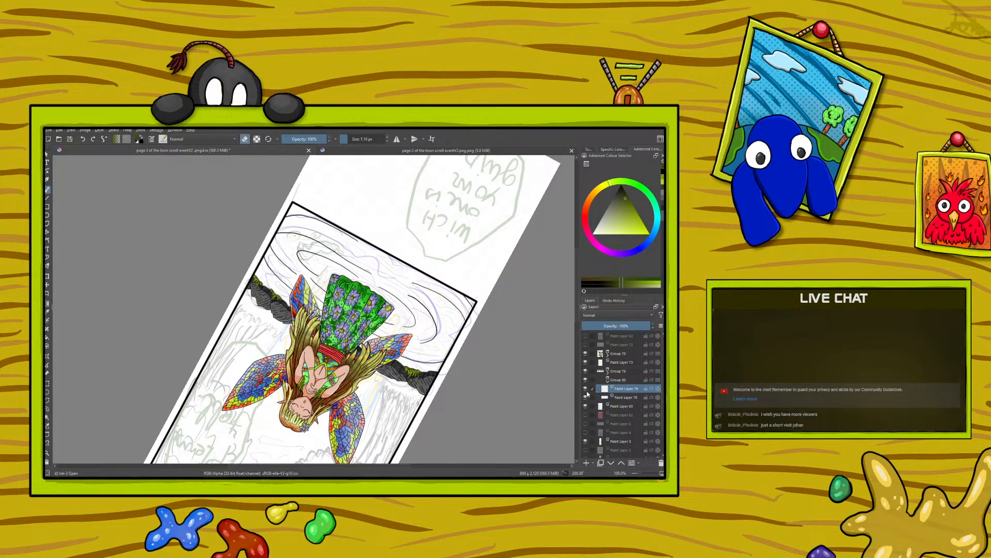
# - Switch off eraser mode, pick black and ink small droplet-like shapes between the ripples on the water's right side
pyautogui.moveTo(641, 473); pyautogui.dragTo(642, 473)
pyautogui.rightClick(240, 287)
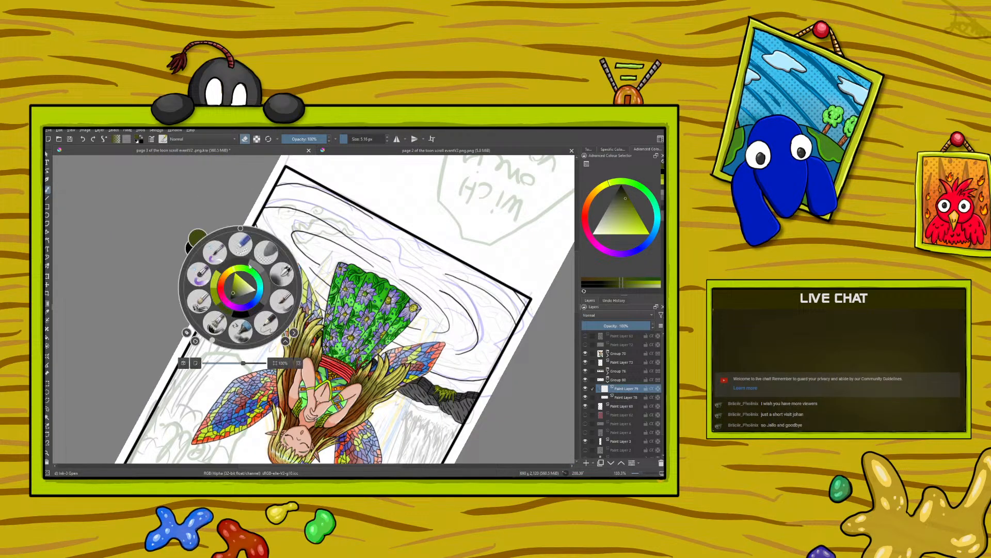
pyautogui.moveTo(212, 341); pyautogui.dragTo(306, 244)
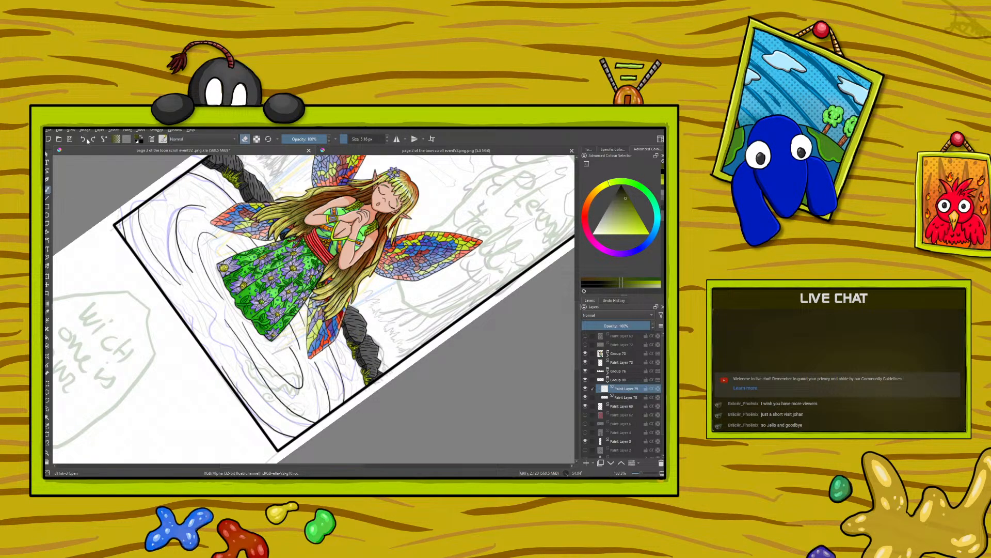
pyautogui.click(246, 138)
pyautogui.rightClick(259, 336)
pyautogui.click(250, 347)
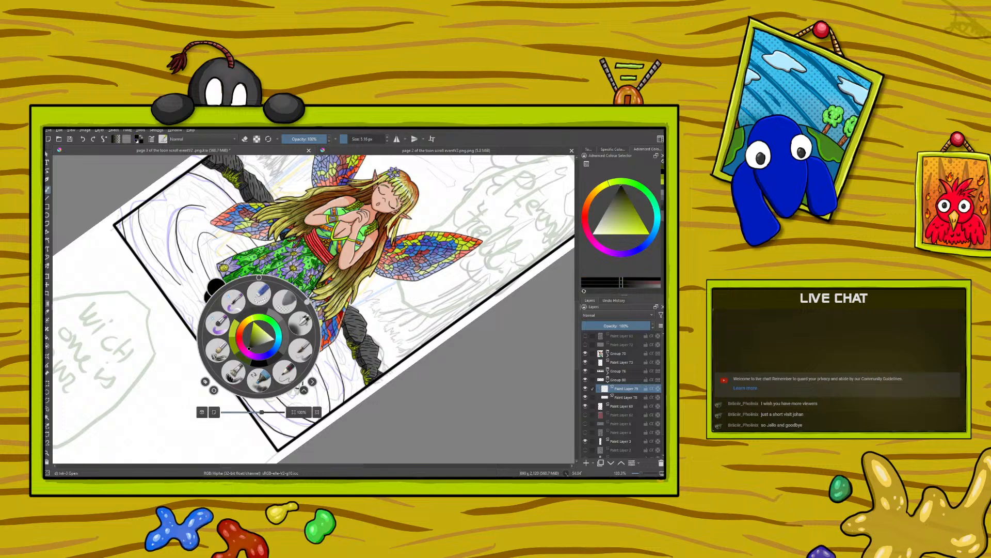
pyautogui.rightClick(250, 347)
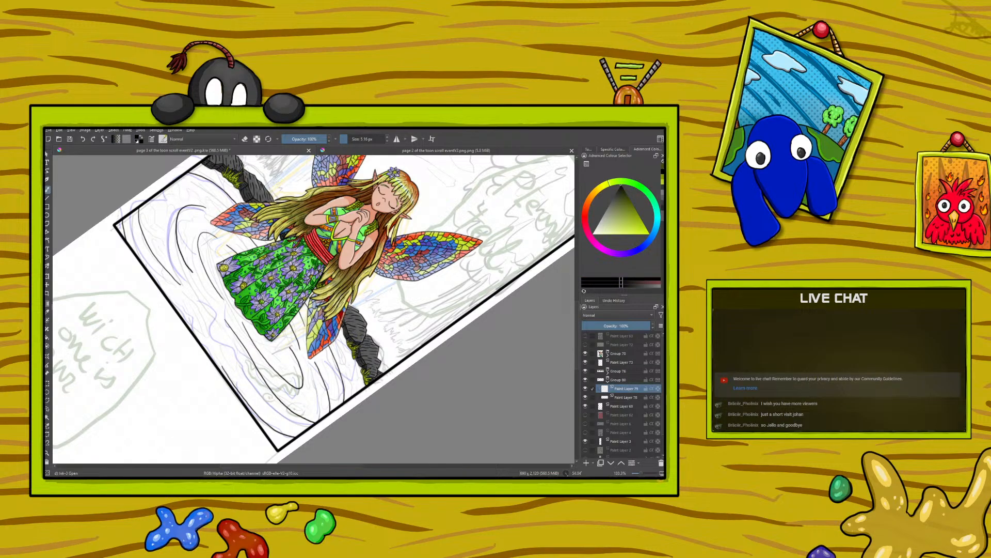
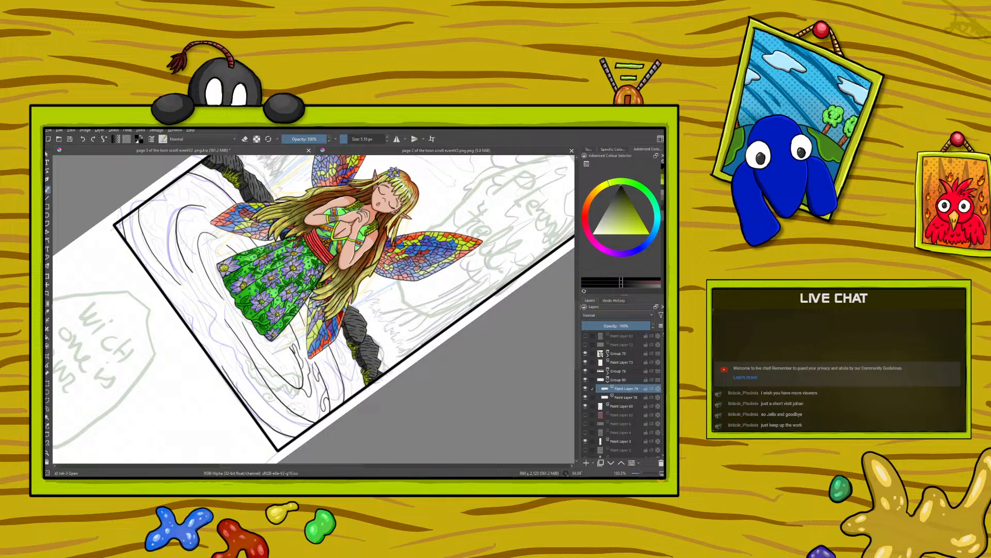
# - Ink looping inner ripples and small enclosed shapes between the right-hand wing and the panel's lower-right corner
pyautogui.rightClick(241, 303)
pyautogui.moveTo(290, 269); pyautogui.dragTo(176, 314)
pyautogui.rightClick(178, 313)
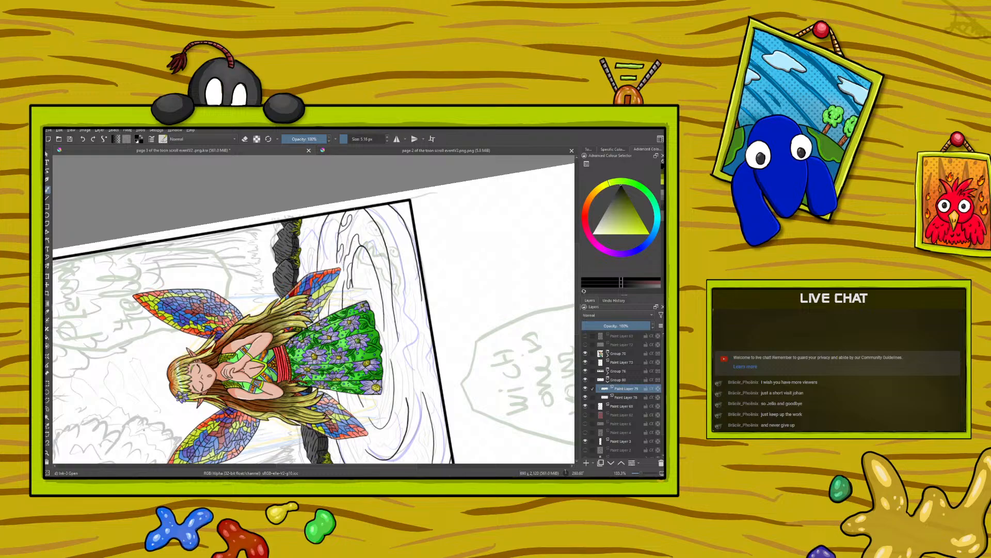
pyautogui.moveTo(369, 231); pyautogui.dragTo(380, 247)
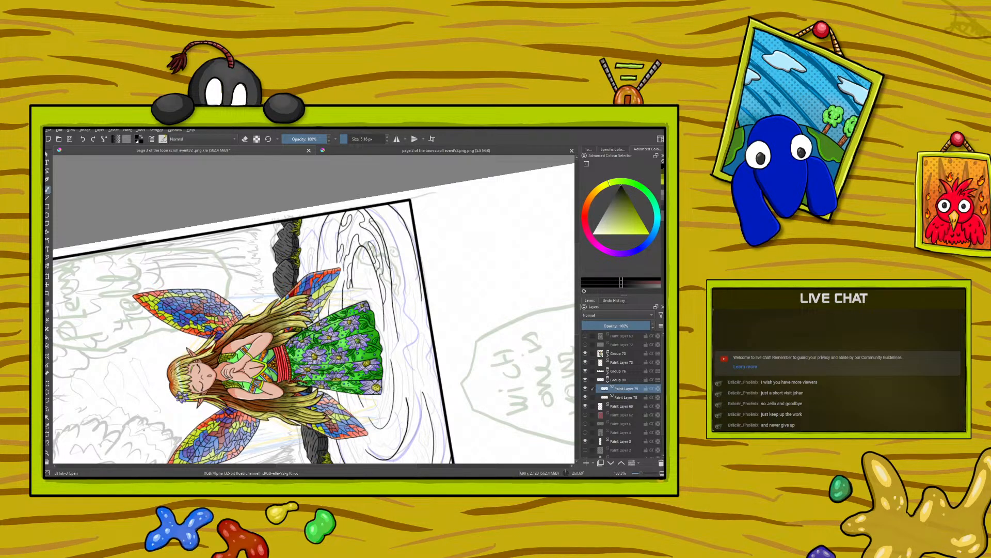
# - Extend the wavy ripple details from the water's right side along the dress hem, undoing and redrawing one stroke
pyautogui.rightClick(270, 343)
pyautogui.moveTo(212, 354); pyautogui.dragTo(322, 325)
pyautogui.rightClick(321, 325)
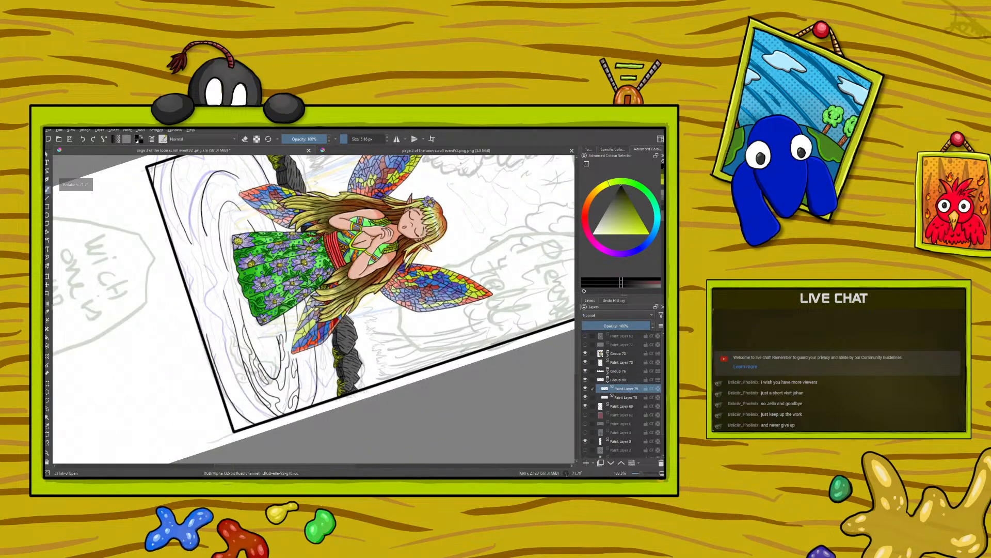
pyautogui.moveTo(246, 309); pyautogui.dragTo(269, 356)
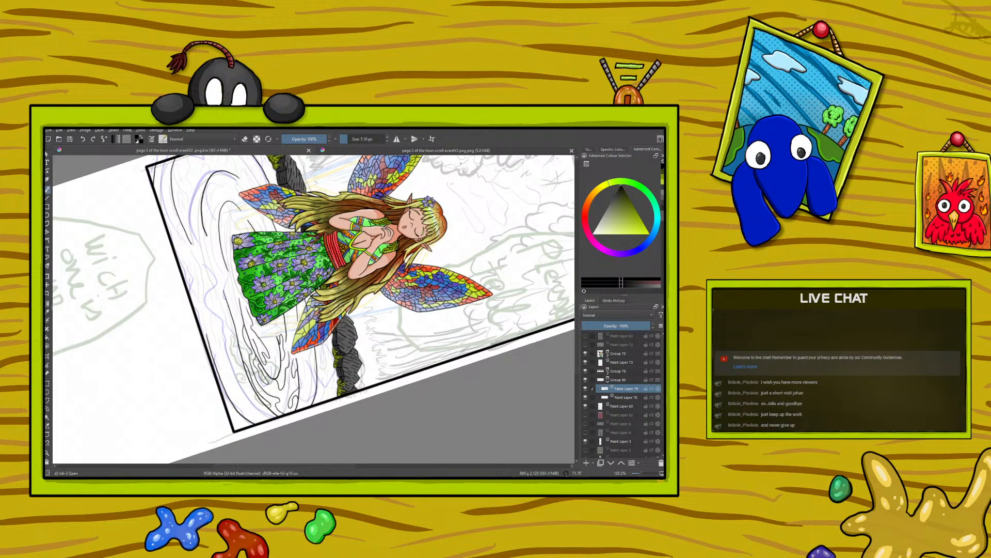
pyautogui.moveTo(270, 331); pyautogui.dragTo(277, 358)
pyautogui.moveTo(251, 306)
pyautogui.mouseDown()
pyautogui.moveTo(226, 243)
pyautogui.moveTo(241, 227)
pyautogui.mouseUp()
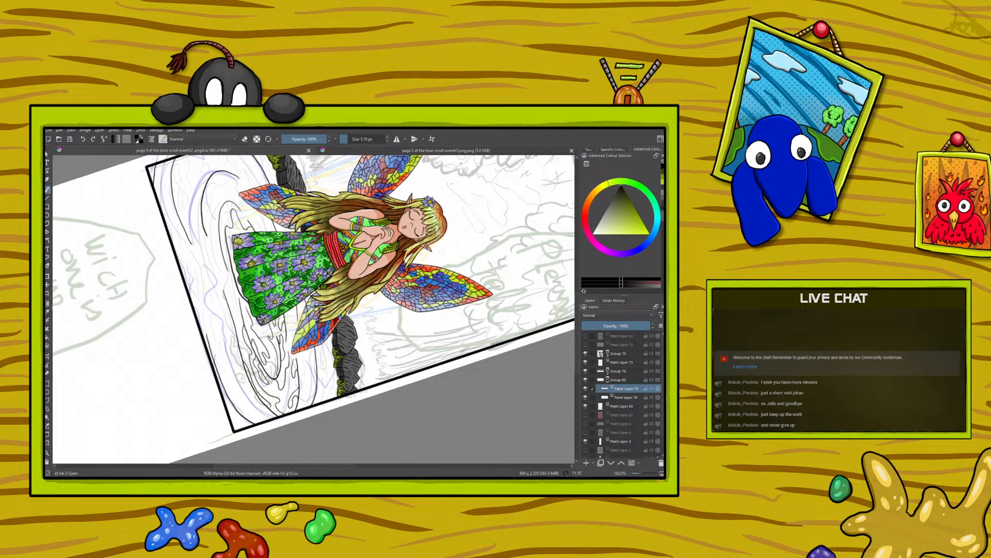
pyautogui.click(82, 139)
pyautogui.moveTo(234, 270)
pyautogui.mouseDown()
pyautogui.moveTo(225, 215)
pyautogui.moveTo(237, 212)
pyautogui.mouseUp()
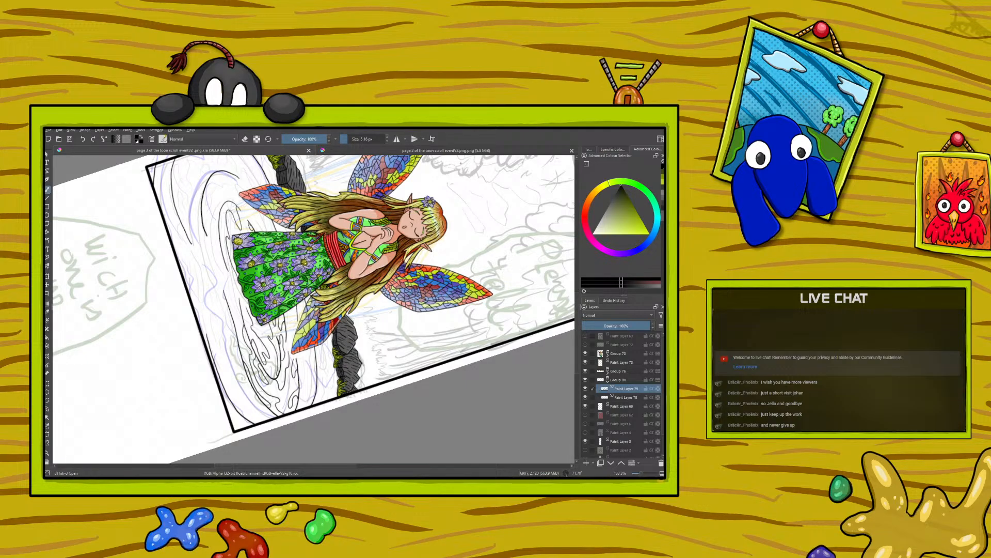
# - Ink additional short ripple strokes in the water directly below the dress hem
pyautogui.rightClick(195, 320)
pyautogui.moveTo(249, 294); pyautogui.dragTo(156, 320)
pyautogui.rightClick(156, 319)
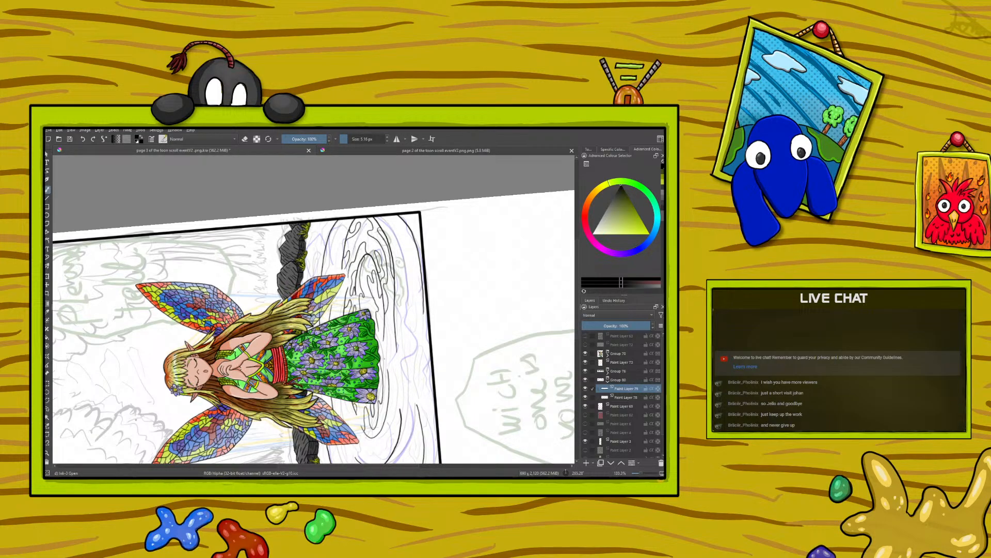
pyautogui.moveTo(390, 330); pyautogui.dragTo(388, 343)
pyautogui.moveTo(389, 361); pyautogui.dragTo(398, 398)
# - Try short ripple strokes in the water between the right-hand wing and the rocks, and undo them
pyautogui.rightClick(338, 272)
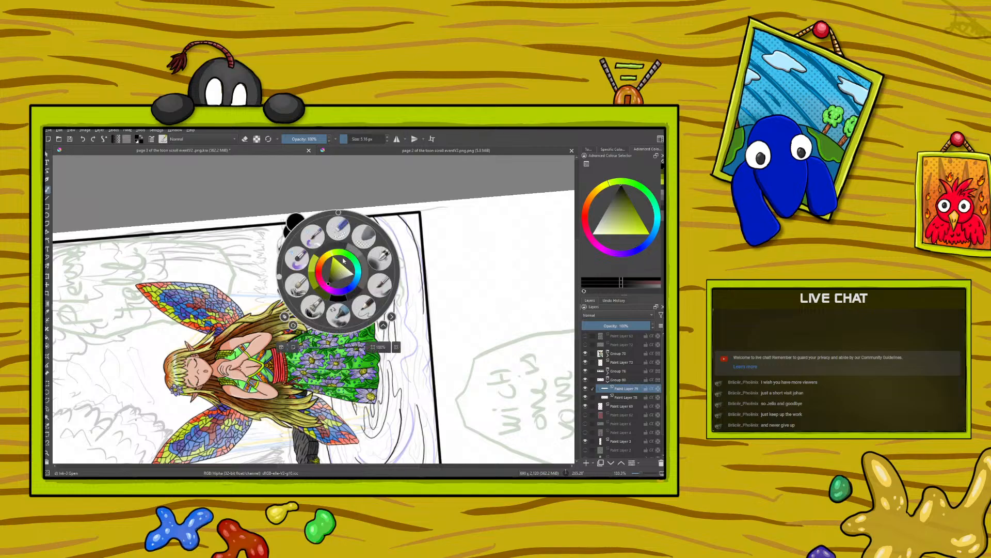
pyautogui.click(299, 237)
pyautogui.moveTo(299, 237); pyautogui.dragTo(356, 270)
pyautogui.rightClick(351, 270)
pyautogui.rightClick(305, 225)
pyautogui.rightClick(305, 224)
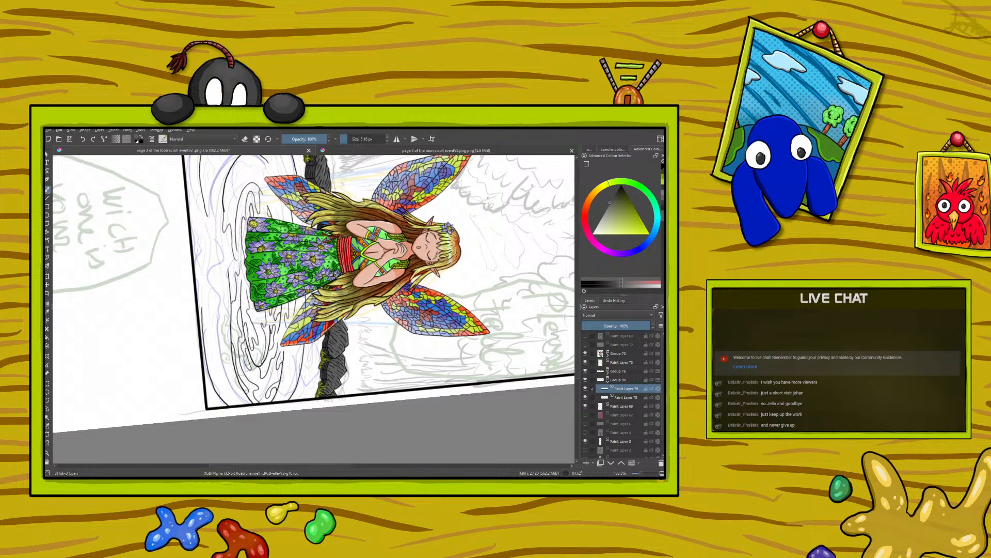
pyautogui.moveTo(291, 347); pyautogui.dragTo(289, 365)
pyautogui.moveTo(293, 382)
pyautogui.mouseDown()
pyautogui.moveTo(296, 352)
pyautogui.moveTo(301, 366)
pyautogui.mouseUp()
pyautogui.rightClick(274, 318)
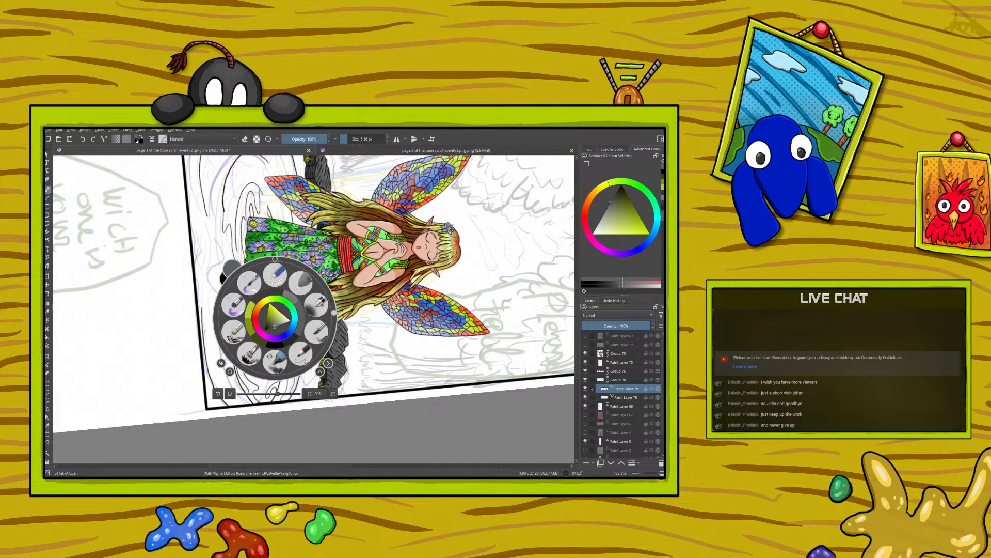
pyautogui.click(83, 139)
pyautogui.click(83, 139)
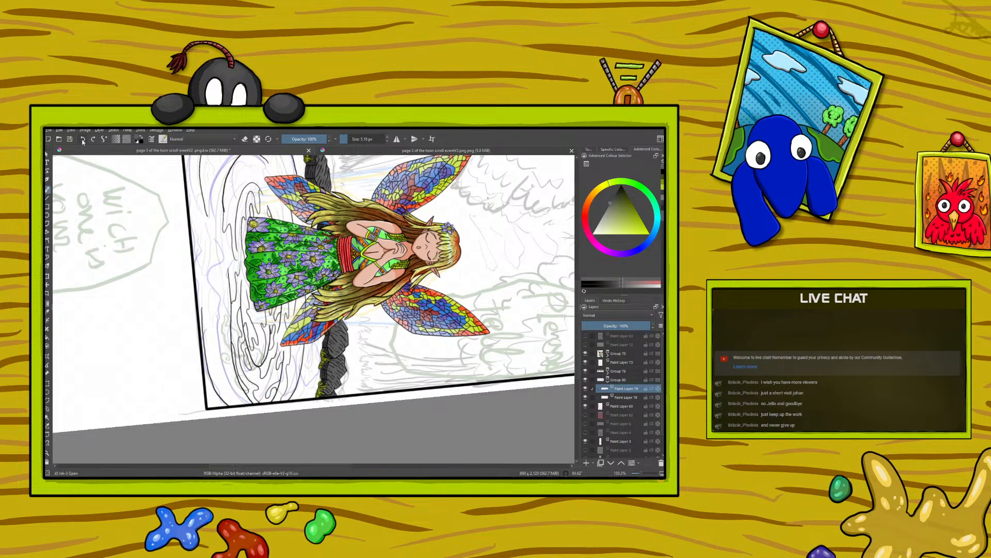
# - Return the brush colour to black and try ripple strokes beside the right-hand wing, undoing them
pyautogui.rightClick(286, 319)
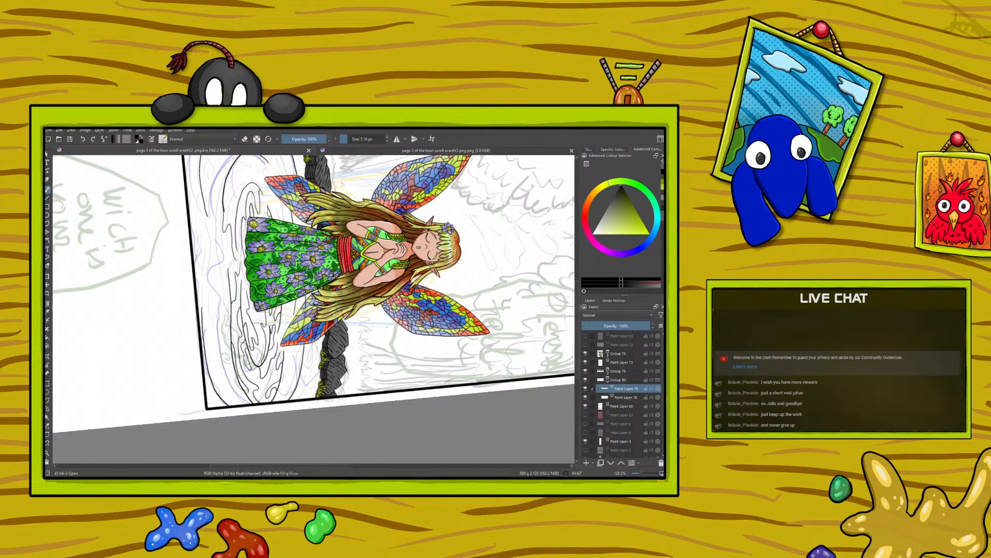
pyautogui.moveTo(287, 302); pyautogui.dragTo(289, 316)
pyautogui.moveTo(291, 313); pyautogui.dragTo(293, 363)
pyautogui.hotkey('ctrl', 'z')
pyautogui.hotkey('ctrl', 'z')
pyautogui.hotkey('ctrl', 'z')
pyautogui.hotkey('ctrl', 'z')
pyautogui.hotkey('ctrl', 'z')
# - Ink short wavy ripple strokes filling the gaps around the right-hand wing tip and the nearby dress hem
pyautogui.moveTo(284, 389); pyautogui.dragTo(285, 399)
pyautogui.moveTo(291, 373)
pyautogui.mouseDown()
pyautogui.moveTo(289, 388)
pyautogui.moveTo(296, 373)
pyautogui.mouseUp()
pyautogui.moveTo(300, 347); pyautogui.dragTo(297, 360)
pyautogui.moveTo(294, 381); pyautogui.dragTo(289, 395)
pyautogui.moveTo(293, 392); pyautogui.dragTo(288, 403)
pyautogui.moveTo(288, 366); pyautogui.dragTo(283, 384)
pyautogui.moveTo(291, 353); pyautogui.dragTo(285, 367)
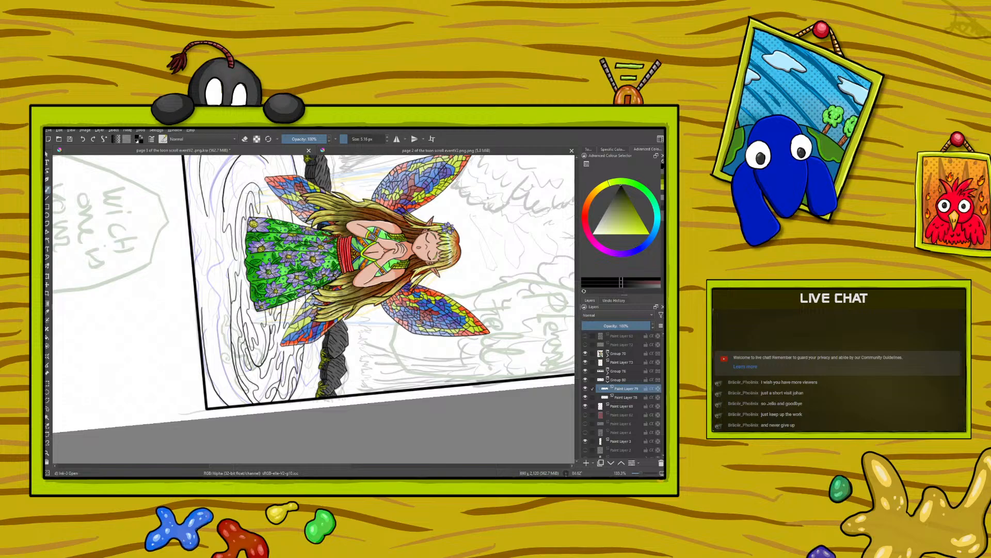
pyautogui.moveTo(300, 298); pyautogui.dragTo(298, 308)
pyautogui.moveTo(292, 300); pyautogui.dragTo(291, 314)
# - Ink short ripple strokes along the rock edge between the right-hand wing and the panel's right border
pyautogui.rightClick(243, 256)
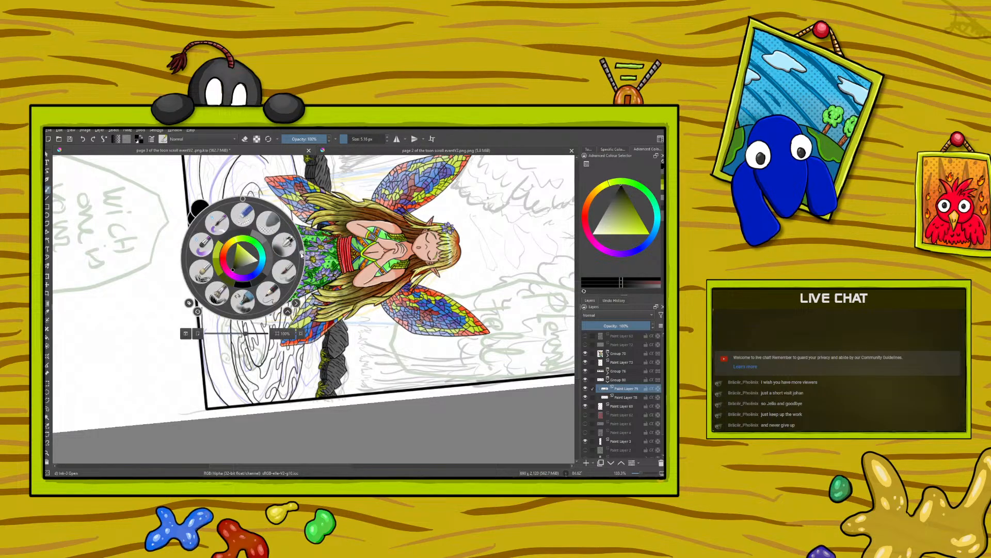
pyautogui.moveTo(301, 254); pyautogui.dragTo(217, 281)
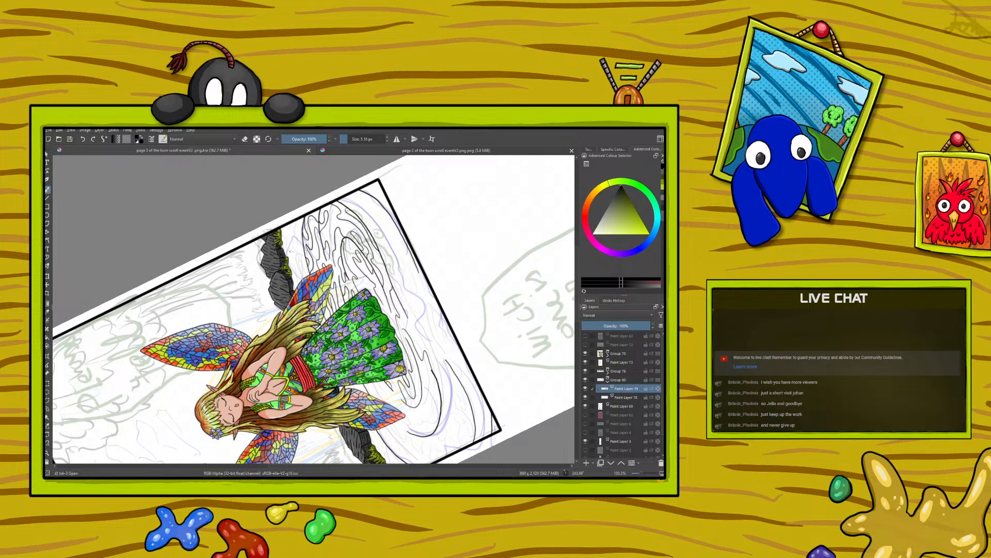
pyautogui.moveTo(294, 279)
pyautogui.mouseDown()
pyautogui.moveTo(298, 255)
pyautogui.moveTo(303, 272)
pyautogui.mouseUp()
pyautogui.moveTo(282, 227)
pyautogui.mouseDown()
pyautogui.moveTo(292, 248)
pyautogui.moveTo(298, 227)
pyautogui.mouseUp()
# - Hide the fairy group and ink wavy, looping ripple shapes inside the central oval of the water
pyautogui.click(586, 354)
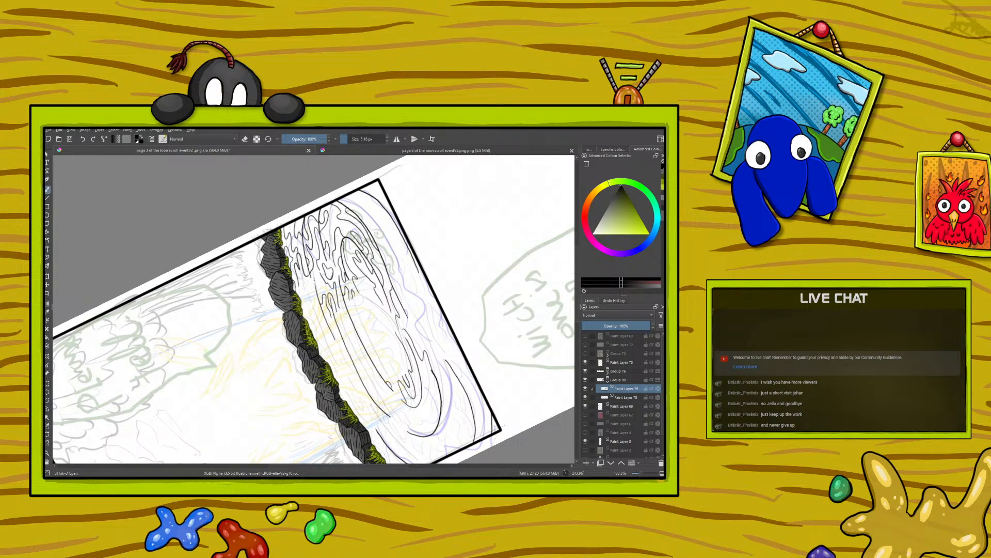
pyautogui.click(244, 139)
pyautogui.moveTo(642, 471); pyautogui.dragTo(640, 470)
pyautogui.moveTo(385, 379)
pyautogui.mouseDown()
pyautogui.moveTo(375, 307)
pyautogui.moveTo(376, 323)
pyautogui.moveTo(365, 313)
pyautogui.moveTo(359, 319)
pyautogui.moveTo(370, 342)
pyautogui.mouseUp()
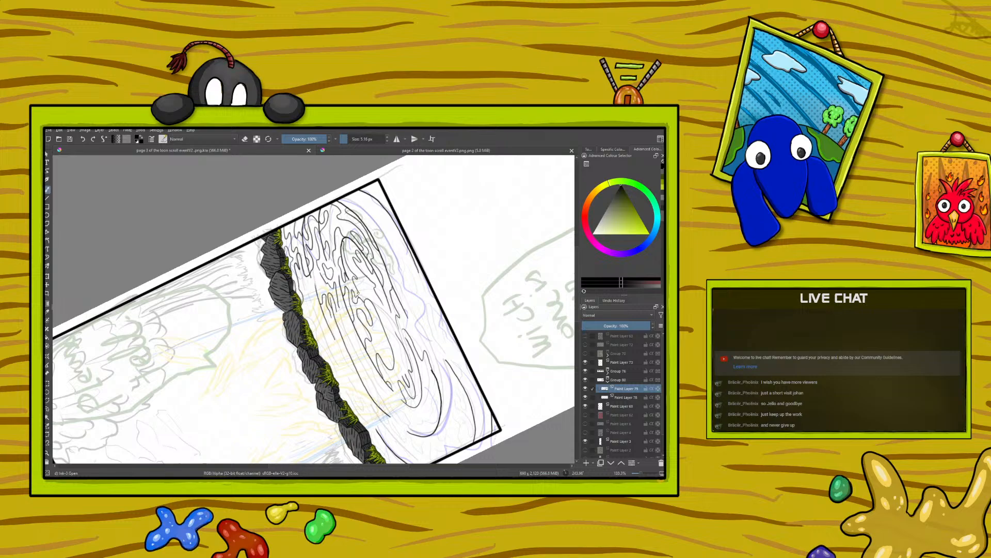
pyautogui.moveTo(364, 283); pyautogui.dragTo(373, 295)
pyautogui.moveTo(385, 310); pyautogui.dragTo(390, 321)
# - Continue the wavy ripple shapes through the left half of the central oval and around its end
pyautogui.rightClick(306, 266)
pyautogui.moveTo(252, 294); pyautogui.dragTo(272, 234)
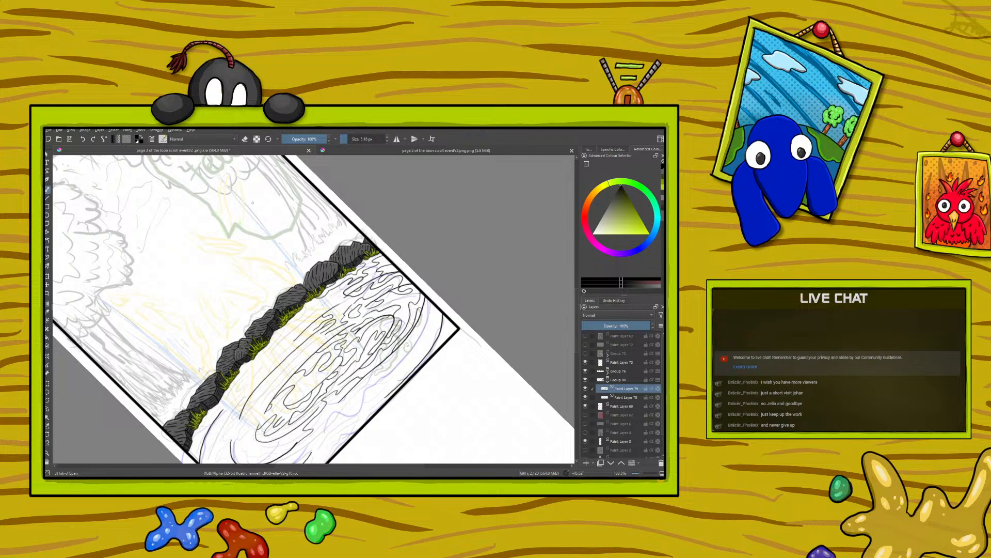
pyautogui.moveTo(312, 340)
pyautogui.mouseDown()
pyautogui.moveTo(272, 387)
pyautogui.moveTo(290, 374)
pyautogui.moveTo(289, 361)
pyautogui.mouseUp()
pyautogui.moveTo(263, 388)
pyautogui.mouseDown()
pyautogui.moveTo(240, 431)
pyautogui.moveTo(243, 455)
pyautogui.moveTo(263, 455)
pyautogui.mouseUp()
pyautogui.moveTo(260, 459); pyautogui.dragTo(291, 435)
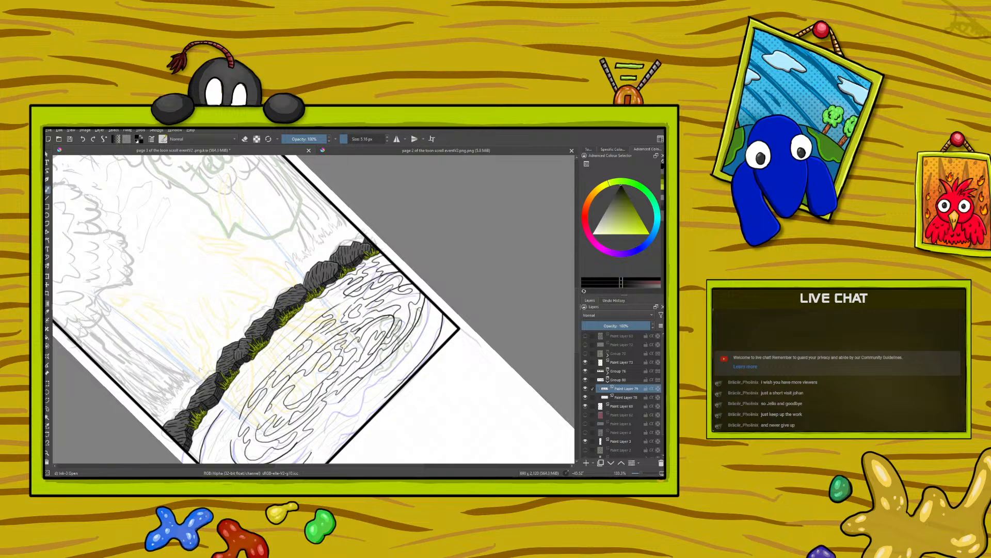
pyautogui.moveTo(253, 453); pyautogui.dragTo(264, 444)
# - Undo the last stroke and ink long wavy ripples between the central oval and the grassy rock edge
pyautogui.rightClick(202, 364)
pyautogui.moveTo(161, 325); pyautogui.dragTo(261, 346)
pyautogui.rightClick(261, 346)
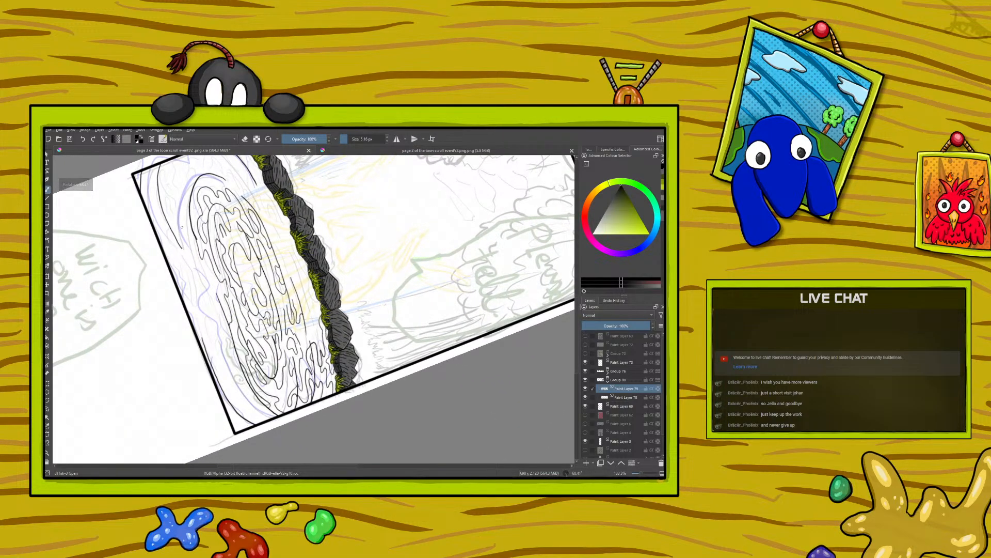
pyautogui.scroll(3, 288, 333)
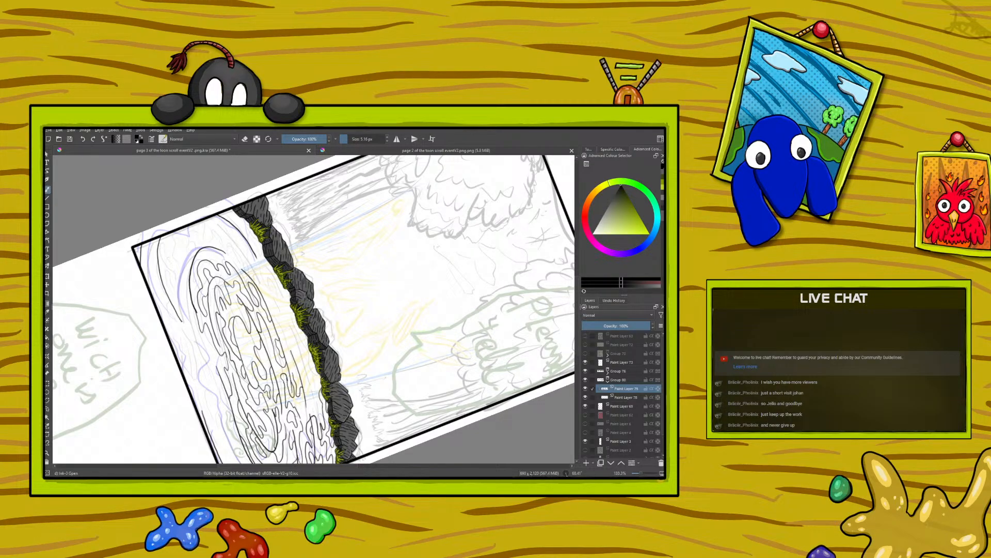
pyautogui.click(82, 139)
pyautogui.moveTo(291, 355); pyautogui.dragTo(269, 291)
pyautogui.moveTo(301, 337)
pyautogui.mouseDown()
pyautogui.moveTo(313, 410)
pyautogui.moveTo(309, 387)
pyautogui.mouseUp()
pyautogui.moveTo(304, 353)
pyautogui.mouseDown()
pyautogui.moveTo(297, 370)
pyautogui.moveTo(306, 402)
pyautogui.mouseUp()
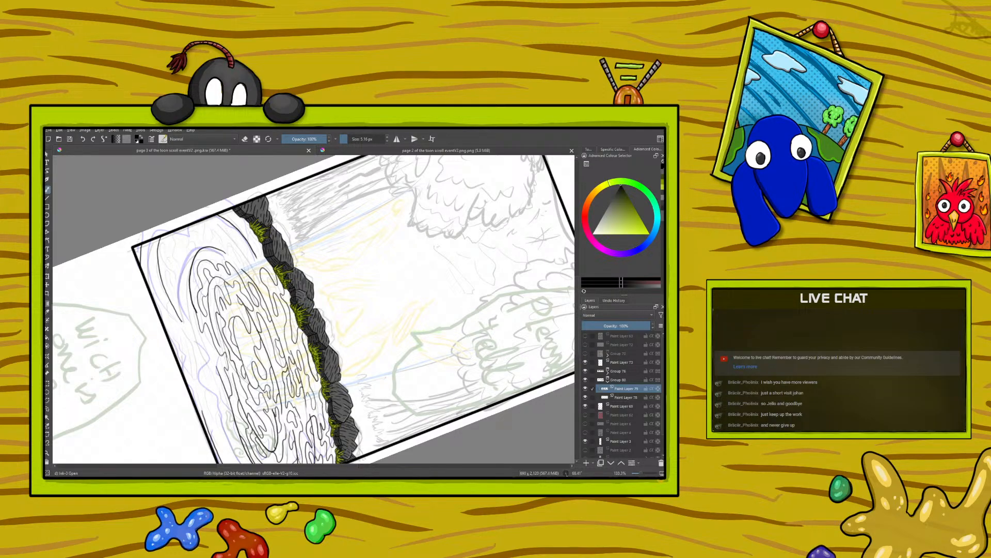
# - Ink wavy ripple strokes outside the oval along the water's lower-right border
pyautogui.moveTo(640, 473); pyautogui.dragTo(641, 475)
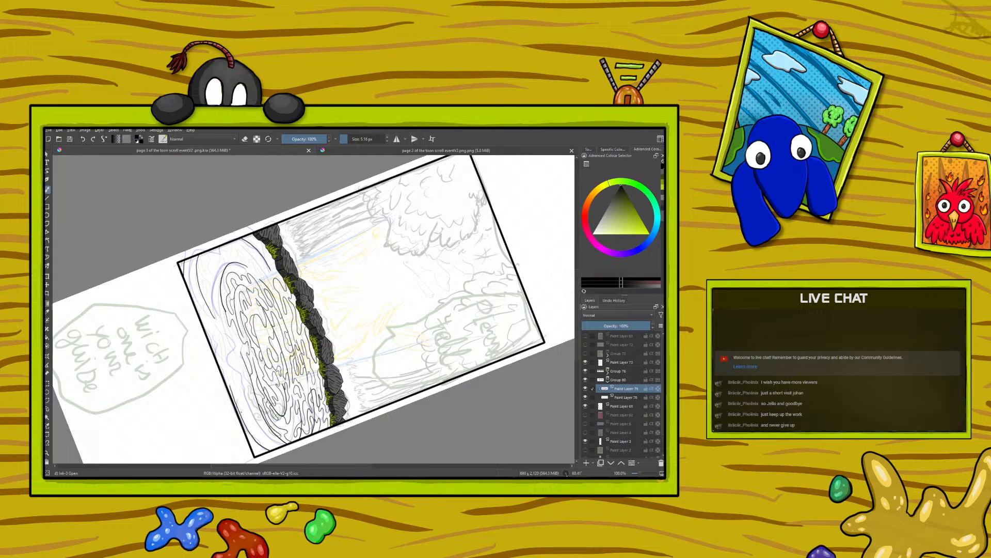
pyautogui.moveTo(236, 367)
pyautogui.mouseDown()
pyautogui.moveTo(248, 422)
pyautogui.moveTo(261, 430)
pyautogui.mouseUp()
pyautogui.moveTo(243, 385)
pyautogui.mouseDown()
pyautogui.moveTo(235, 353)
pyautogui.moveTo(245, 369)
pyautogui.mouseUp()
pyautogui.moveTo(262, 422); pyautogui.dragTo(267, 430)
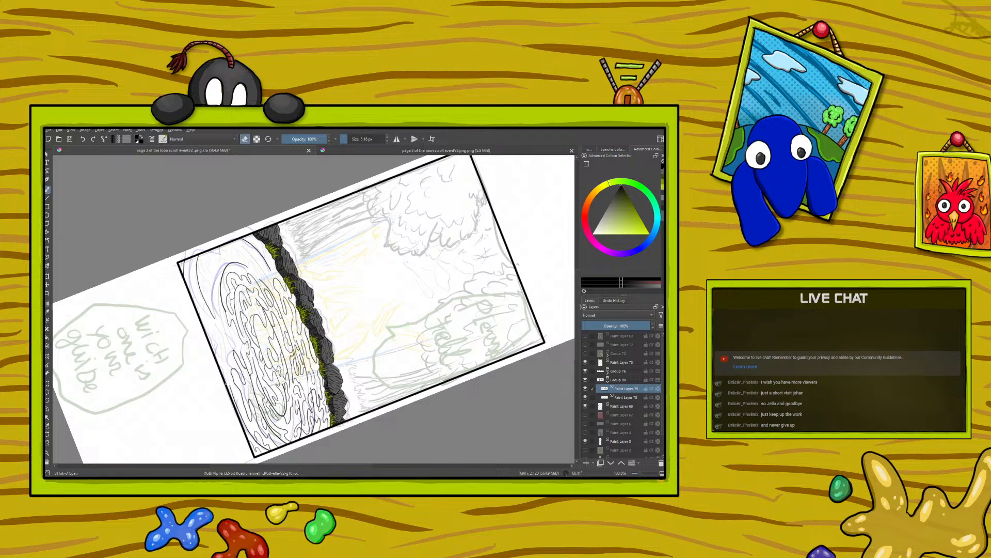
# - Switch off eraser mode and ink small looping ripples in the panel's lower-left corner
pyautogui.click(246, 139)
pyautogui.moveTo(199, 302); pyautogui.dragTo(189, 267)
pyautogui.moveTo(185, 275); pyautogui.dragTo(187, 283)
pyautogui.moveTo(204, 299); pyautogui.dragTo(206, 253)
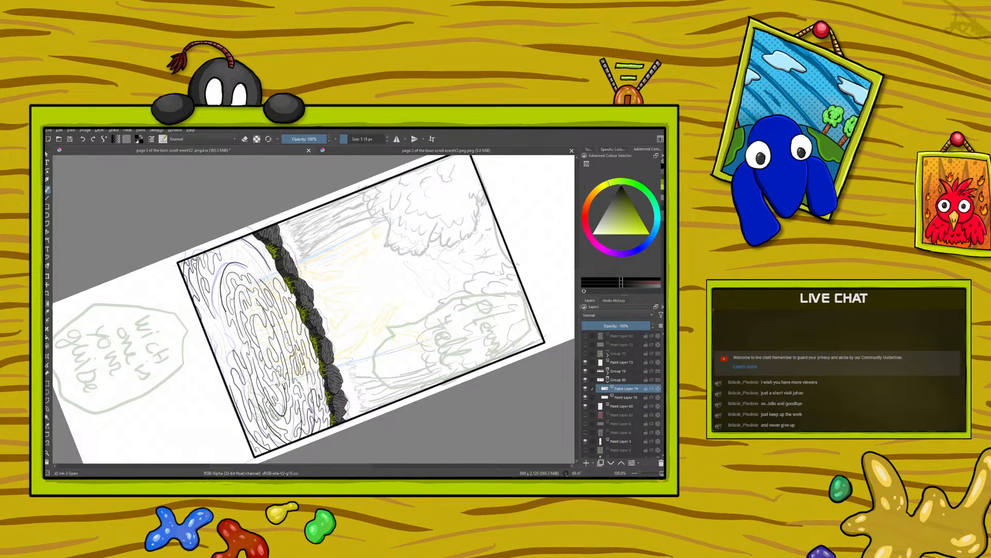
# - Ink ripple details near the rocks at the water's left end and along the lower panel border
pyautogui.moveTo(239, 255)
pyautogui.mouseDown()
pyautogui.moveTo(237, 241)
pyautogui.moveTo(266, 276)
pyautogui.mouseUp()
pyautogui.moveTo(230, 365)
pyautogui.mouseDown()
pyautogui.moveTo(212, 322)
pyautogui.moveTo(238, 346)
pyautogui.moveTo(218, 308)
pyautogui.mouseUp()
pyautogui.moveTo(221, 321); pyautogui.dragTo(212, 306)
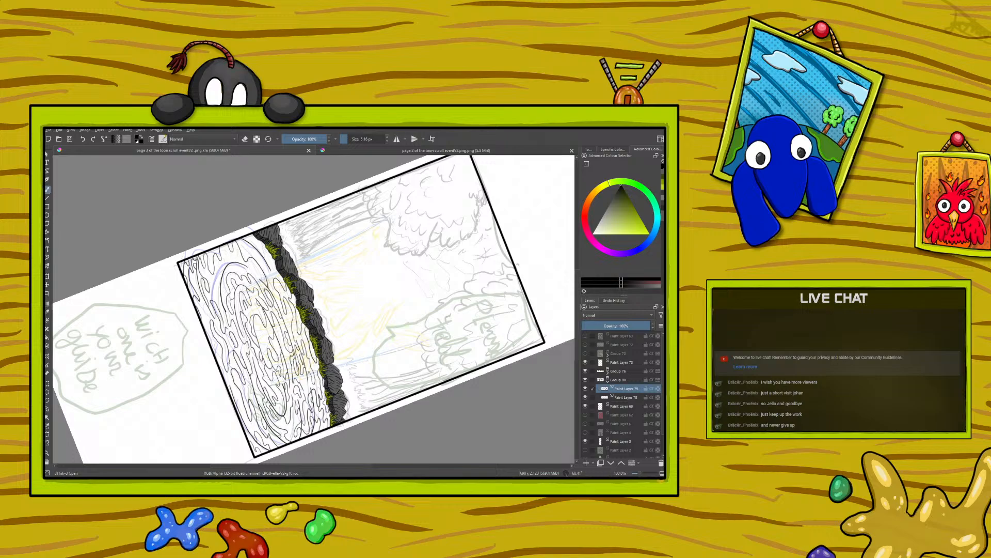
# - Fill the remaining gaps between the outer rings on the water's left side with short wavy strokes
pyautogui.moveTo(224, 317); pyautogui.dragTo(213, 287)
pyautogui.moveTo(235, 270); pyautogui.dragTo(243, 265)
pyautogui.moveTo(242, 252); pyautogui.dragTo(246, 242)
pyautogui.moveTo(250, 236); pyautogui.dragTo(260, 247)
pyautogui.moveTo(205, 326); pyautogui.dragTo(218, 352)
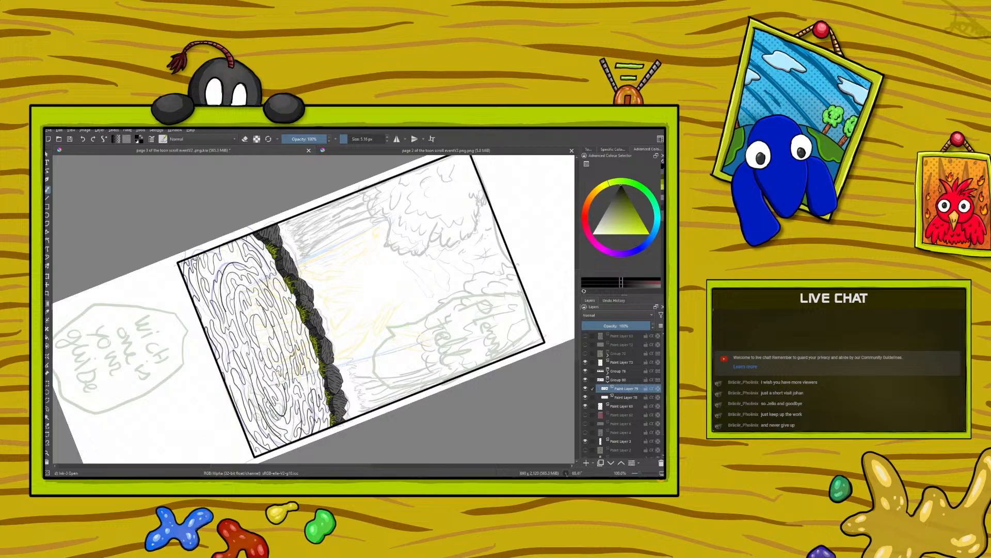
# - Ink a short ripple stroke in the middle of the central oval, undoing the first attempt and redrawing it
pyautogui.rightClick(211, 339)
pyautogui.moveTo(264, 321); pyautogui.dragTo(153, 342)
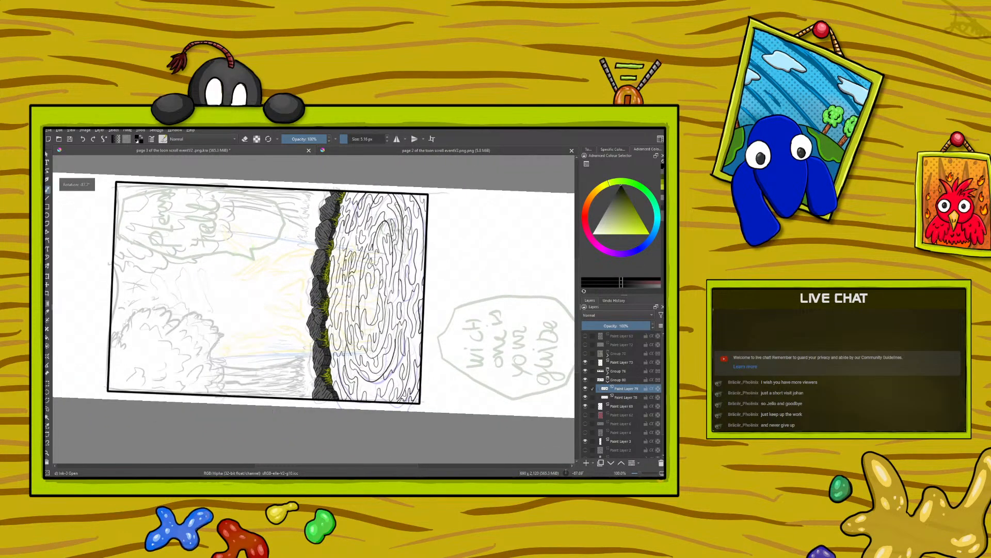
pyautogui.rightClick(372, 297)
pyautogui.rightClick(372, 297)
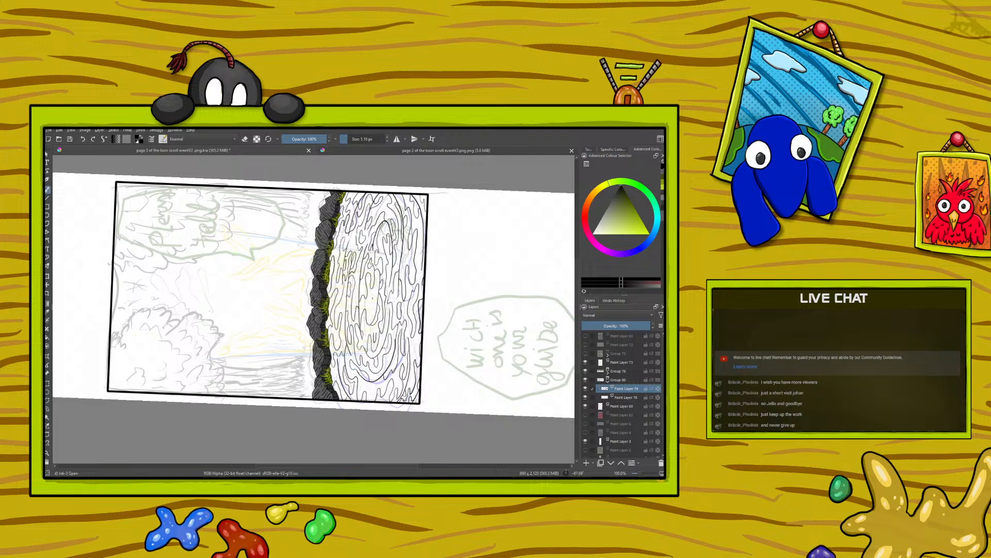
pyautogui.moveTo(373, 295); pyautogui.dragTo(370, 309)
pyautogui.hotkey('ctrl', 'z')
pyautogui.click(83, 139)
pyautogui.moveTo(375, 298); pyautogui.dragTo(372, 313)
# - Check the whole page with the fairy group shown, hide it again, and lower the ripple detail layer's opacity below 50%
pyautogui.moveTo(638, 474); pyautogui.dragTo(637, 474)
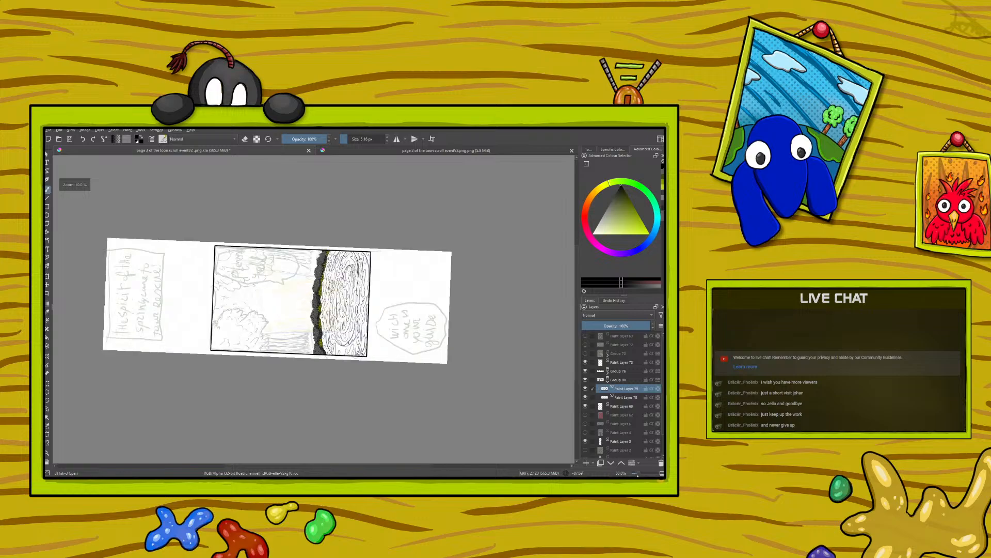
pyautogui.click(585, 353)
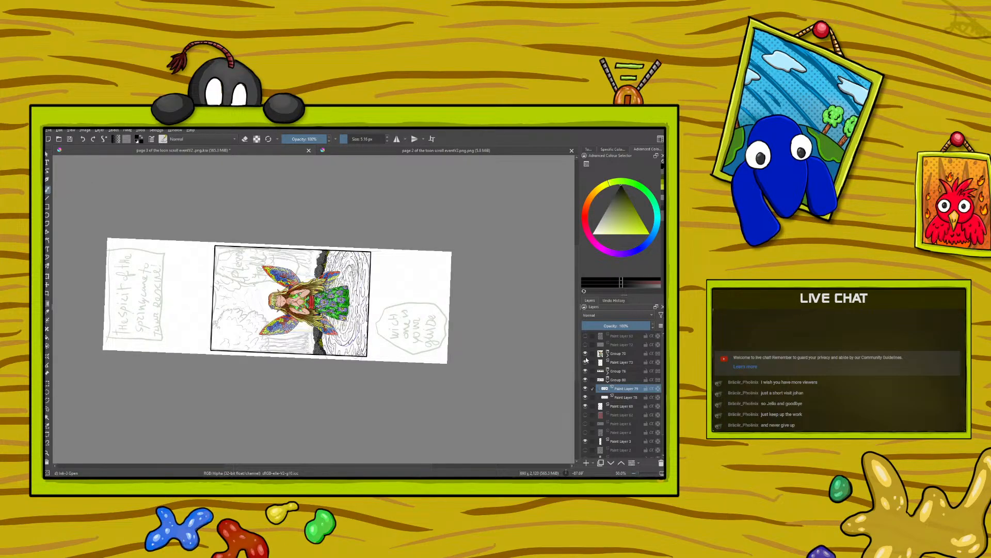
pyautogui.click(585, 354)
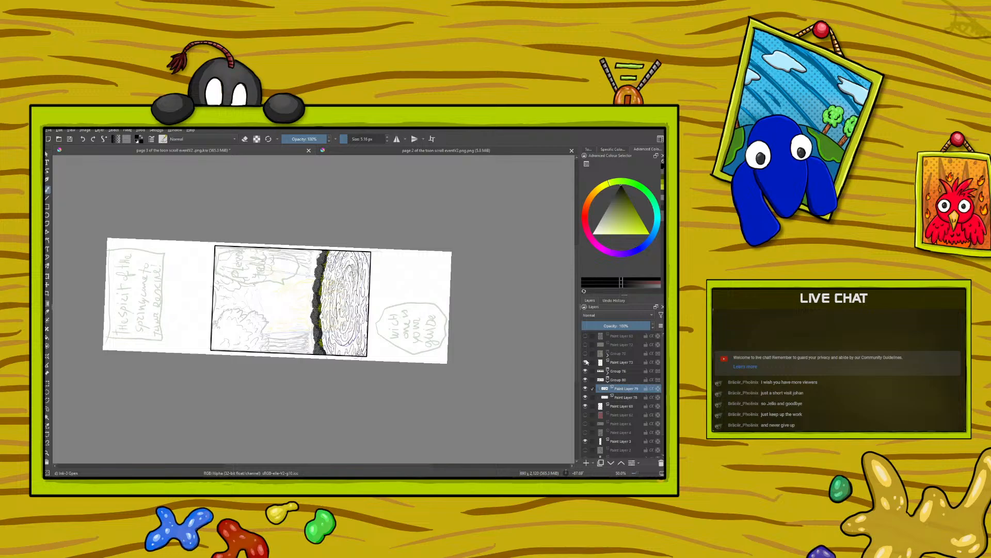
pyautogui.click(615, 326)
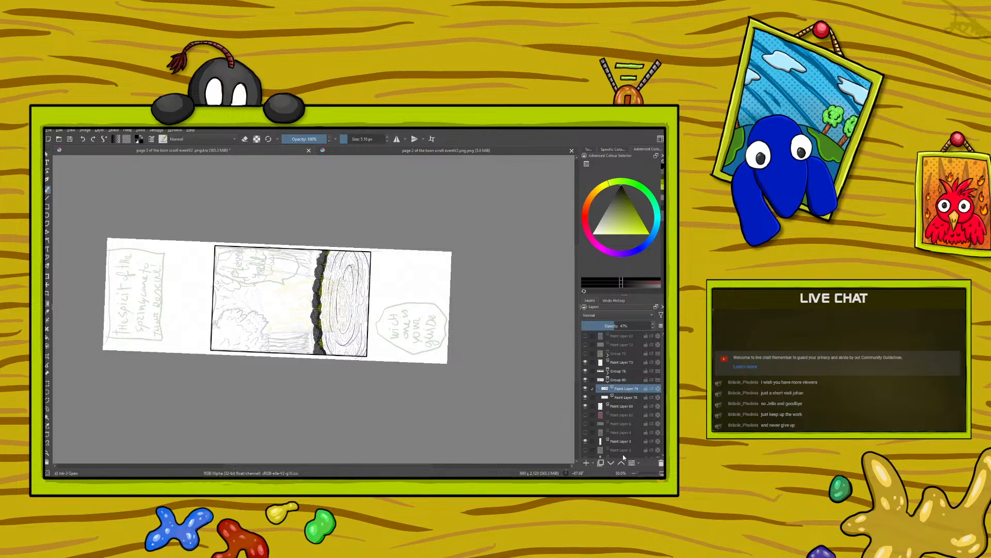
# - Toggle the main ripple line layer to compare it, and hide the layer directly beneath the water group
pyautogui.moveTo(636, 474); pyautogui.dragTo(642, 473)
pyautogui.click(586, 397)
pyautogui.click(586, 397)
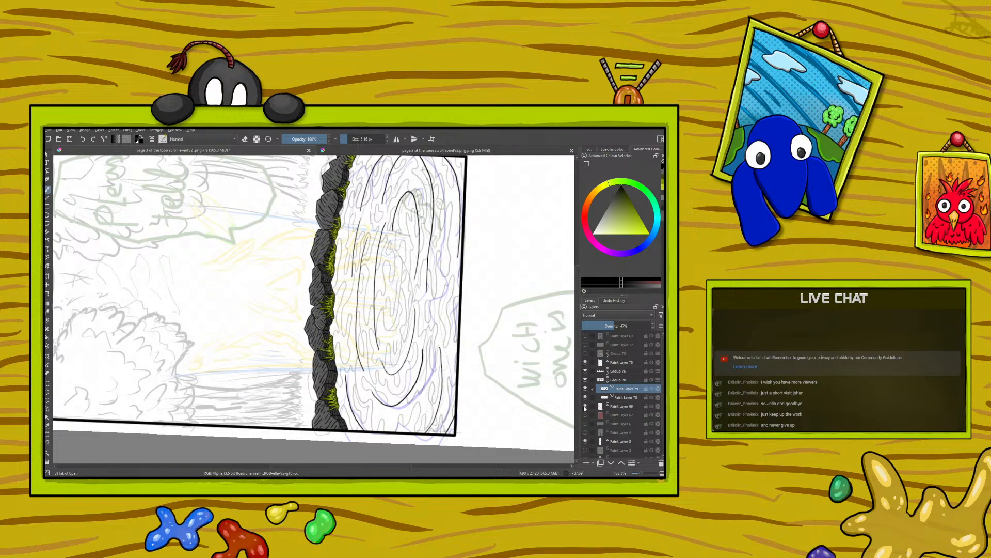
pyautogui.click(585, 407)
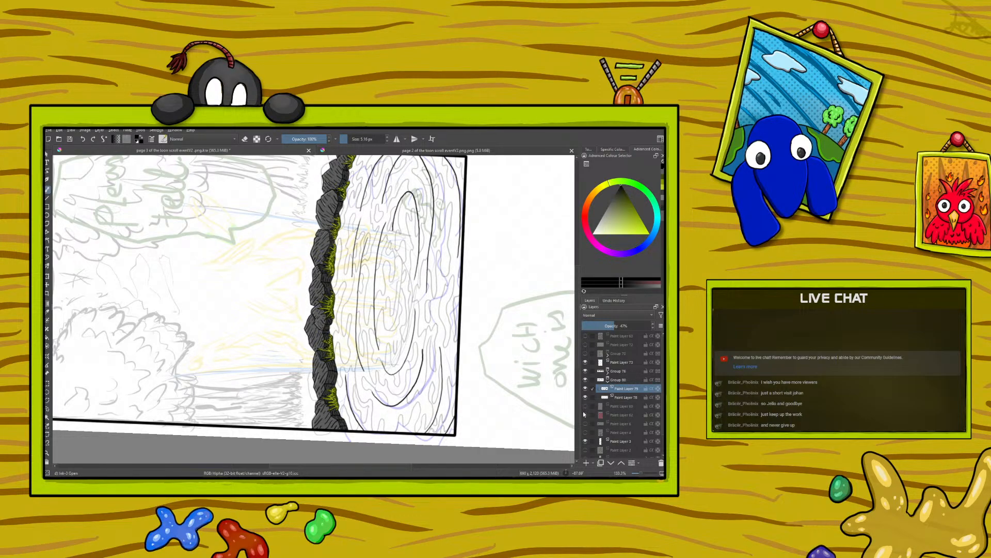
# - Add a new paint layer and ink connected wavy outlines over the faded ripples in the water's left corner, correcting strokes
pyautogui.click(587, 464)
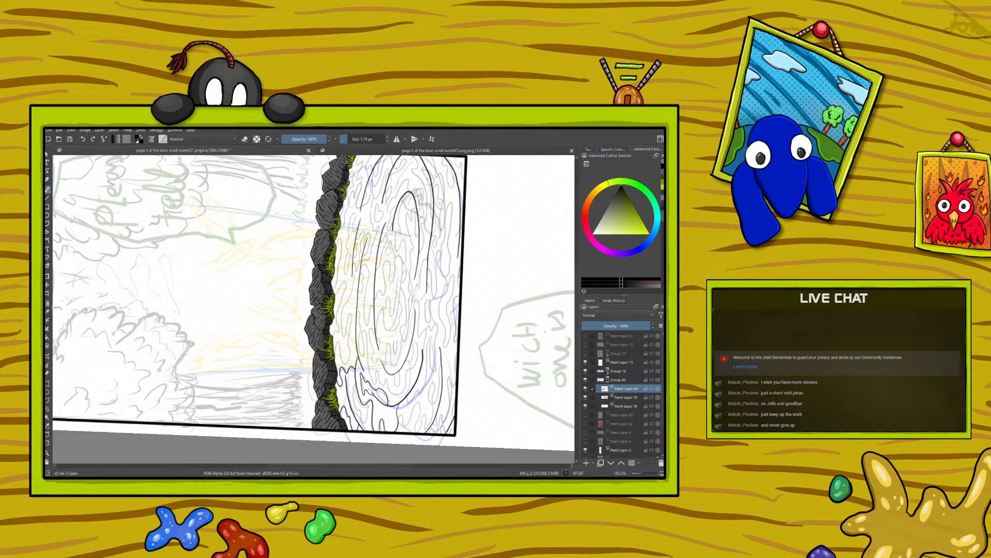
pyautogui.click(83, 139)
pyautogui.press('e')
pyautogui.click(246, 139)
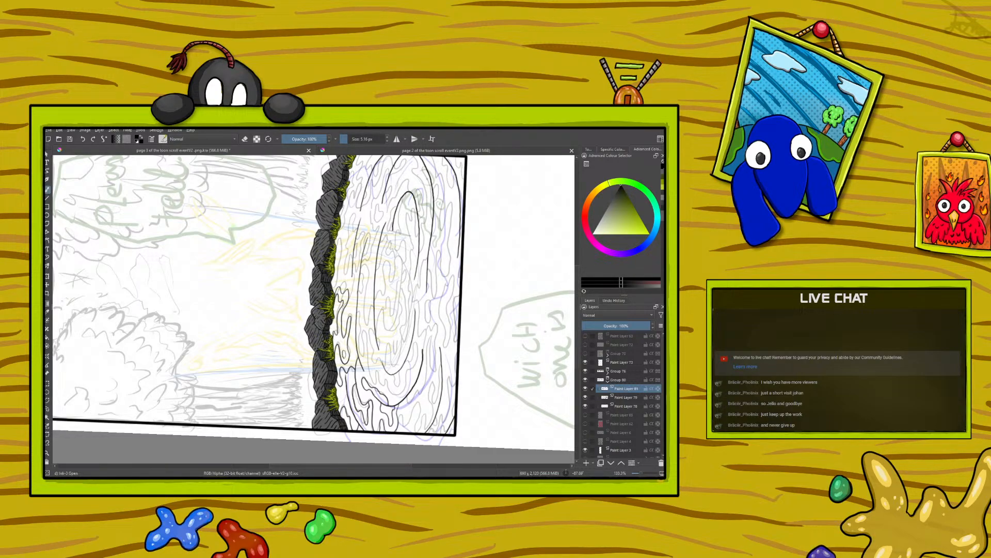
# - Undo the last two strokes and ink looping wavy outlines over the faded ripples along the grassy rock edge
pyautogui.click(83, 139)
pyautogui.click(82, 140)
pyautogui.moveTo(354, 286); pyautogui.dragTo(354, 296)
pyautogui.moveTo(339, 262); pyautogui.dragTo(340, 242)
pyautogui.moveTo(356, 228)
pyautogui.mouseDown()
pyautogui.moveTo(355, 211)
pyautogui.moveTo(346, 255)
pyautogui.mouseUp()
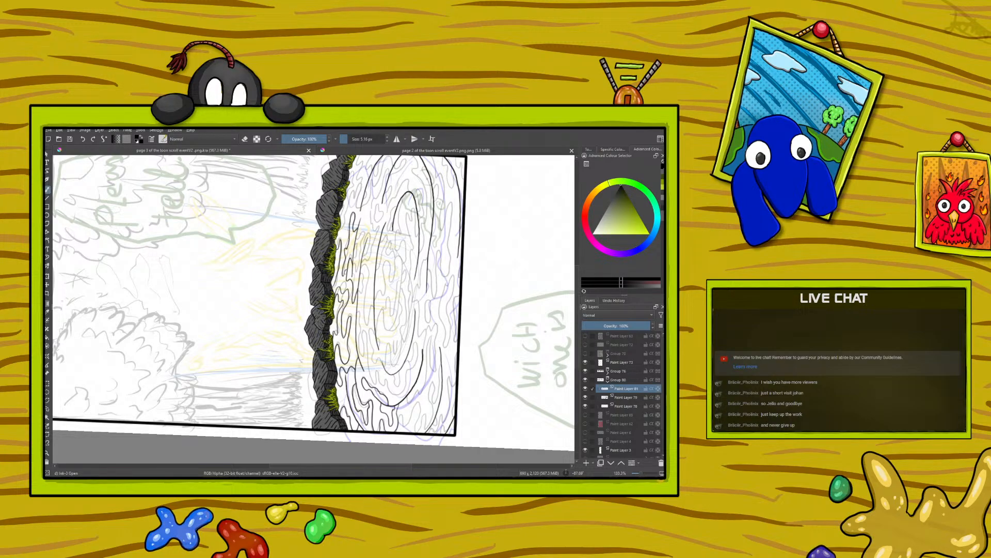
# - Undo the last stroke and ink short wavy outlines over the faded ripples where the grassy rock edge meets the panel border
pyautogui.rightClick(201, 299)
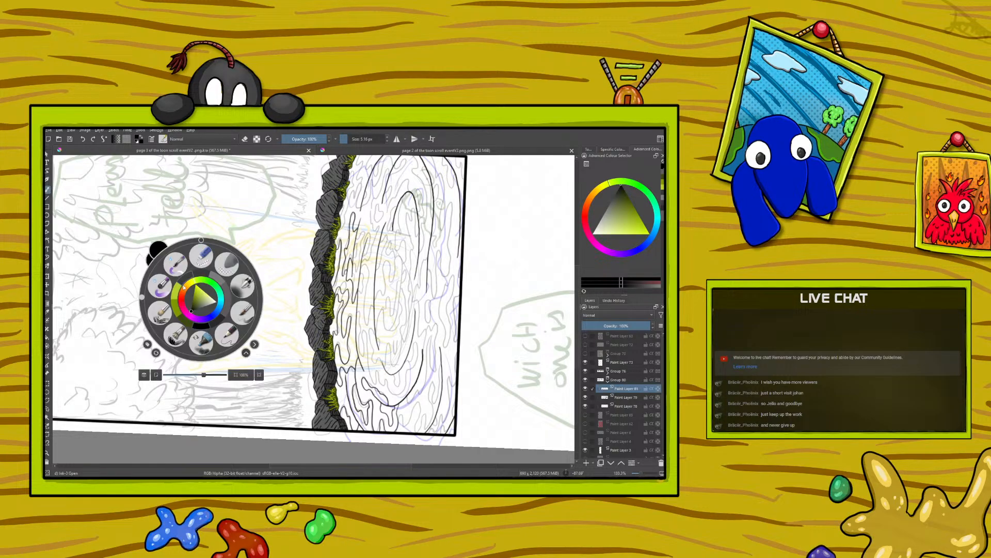
pyautogui.moveTo(142, 298); pyautogui.dragTo(252, 294)
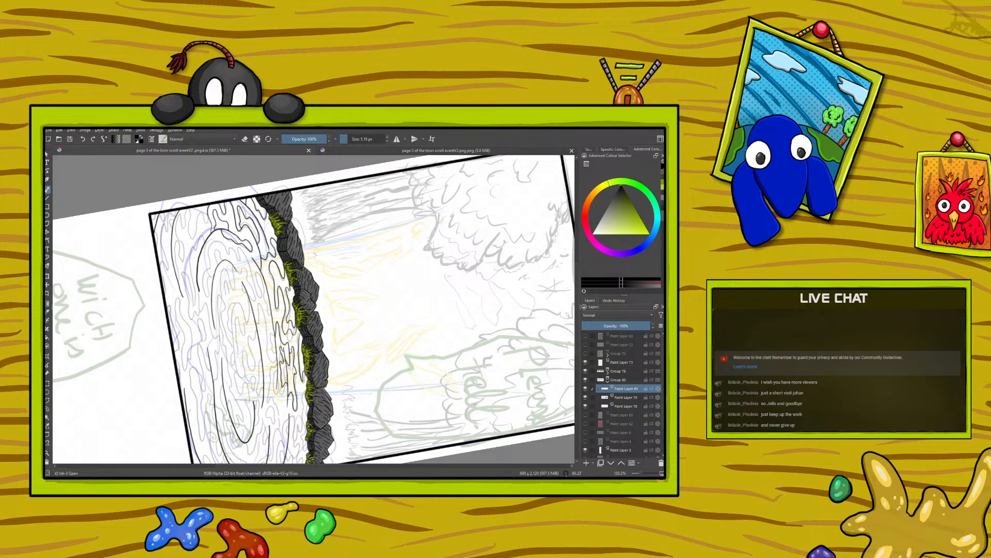
pyautogui.click(83, 139)
pyautogui.rightClick(241, 324)
pyautogui.moveTo(301, 312); pyautogui.dragTo(208, 333)
pyautogui.rightClick(208, 332)
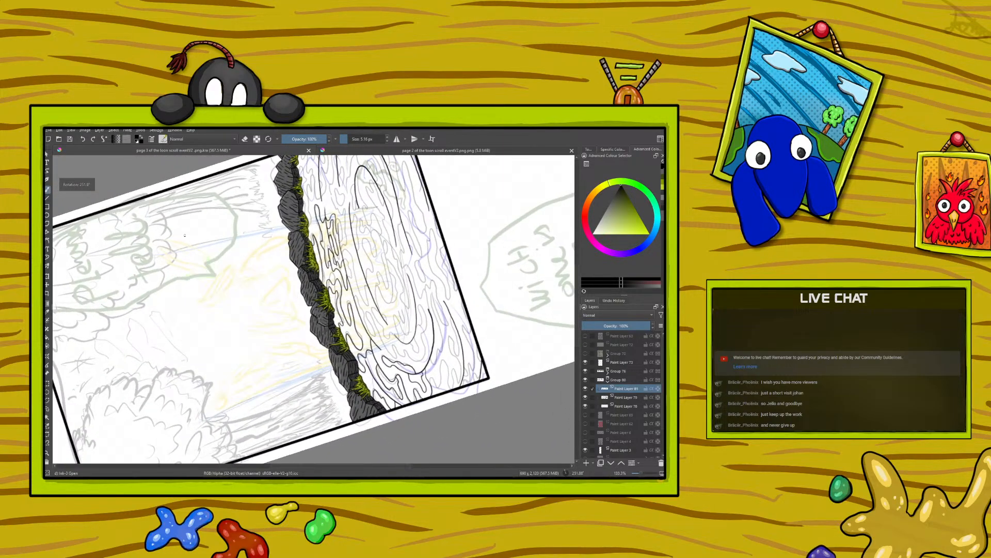
pyautogui.moveTo(577, 321); pyautogui.dragTo(576, 300)
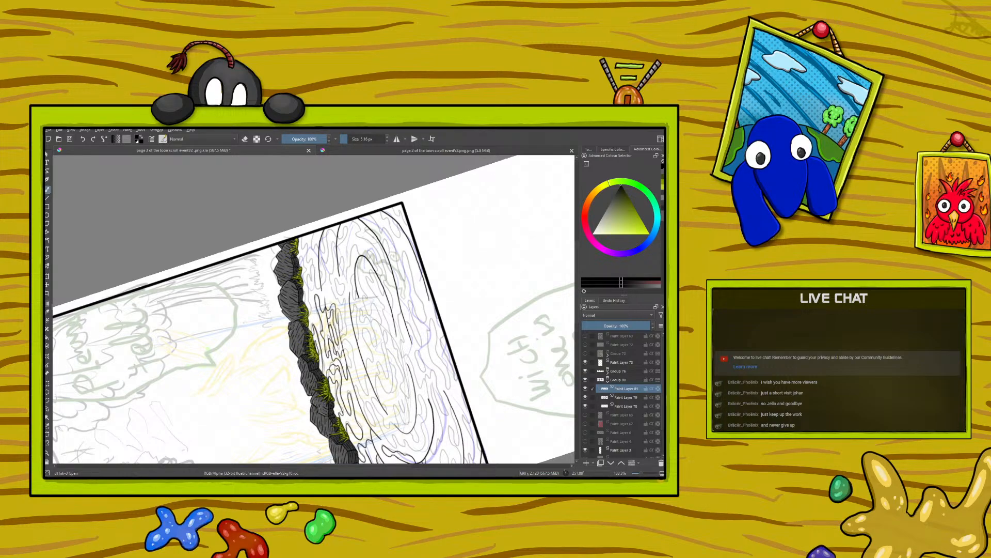
pyautogui.moveTo(310, 298)
pyautogui.mouseDown()
pyautogui.moveTo(307, 274)
pyautogui.moveTo(315, 277)
pyautogui.mouseUp()
pyautogui.moveTo(307, 243); pyautogui.dragTo(309, 263)
pyautogui.moveTo(314, 233); pyautogui.dragTo(317, 242)
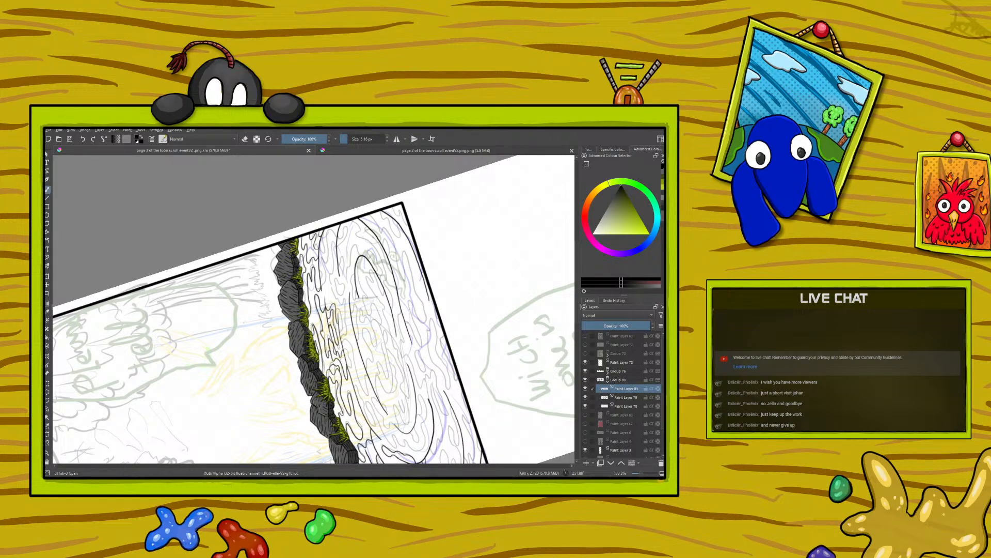
# - Ink more wavy outlines over the faded ripples between the panel's end and the large oval ripple, undoing two strokes and redrawing them
pyautogui.rightClick(242, 297)
pyautogui.moveTo(187, 315); pyautogui.dragTo(288, 296)
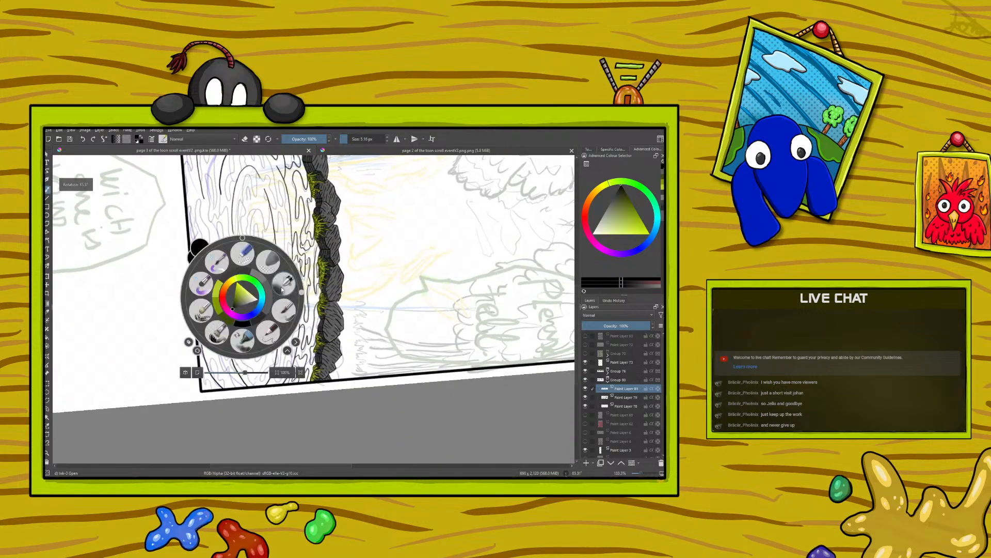
pyautogui.scroll(5, 577, 348)
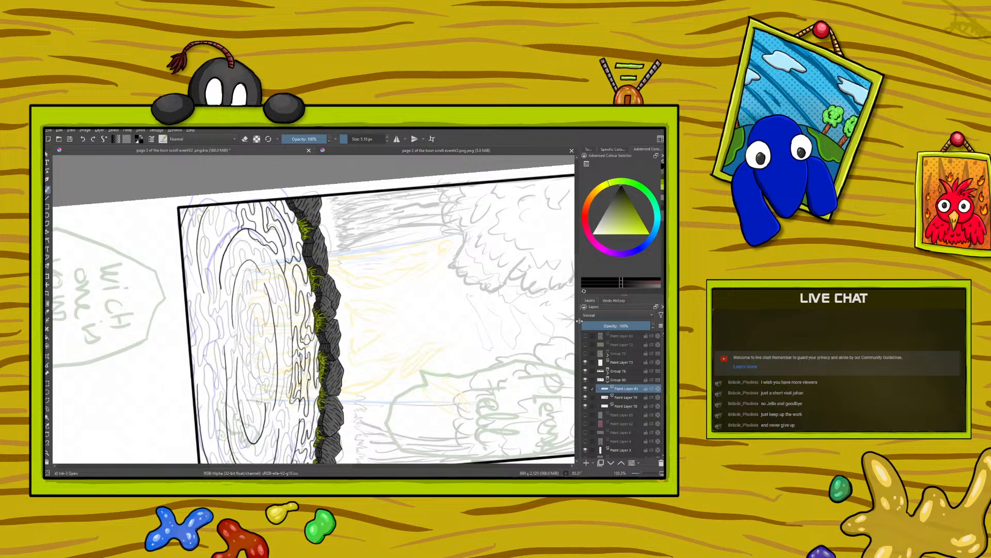
pyautogui.scroll(-3, 576, 340)
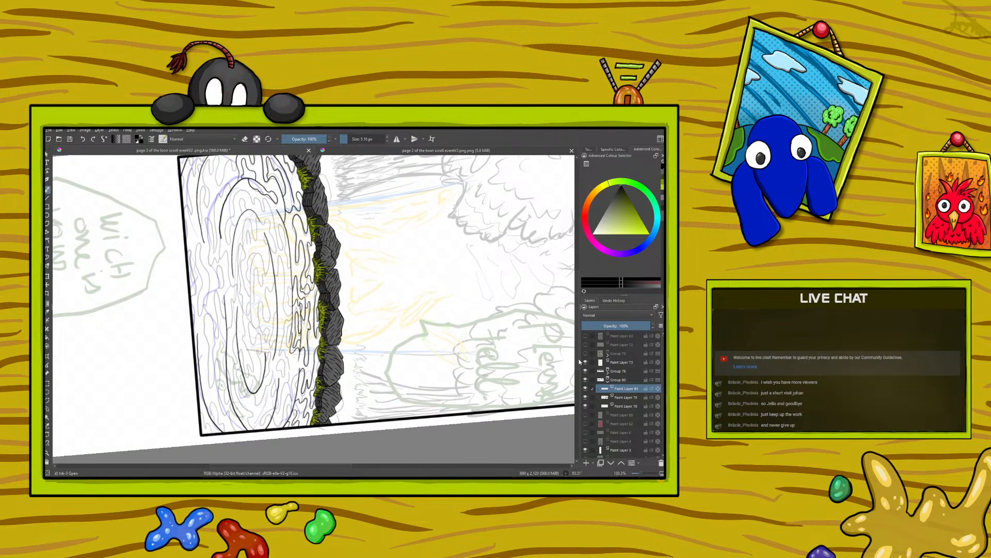
pyautogui.moveTo(641, 473); pyautogui.dragTo(640, 475)
pyautogui.moveTo(287, 399); pyautogui.dragTo(284, 412)
pyautogui.click(82, 138)
pyautogui.click(83, 139)
pyautogui.moveTo(284, 389); pyautogui.dragTo(281, 403)
# - Ink connected wavy outlines over the faded ripples midway along the grassy rocks, replacing one stroke
pyautogui.rightClick(143, 376)
pyautogui.moveTo(201, 365); pyautogui.dragTo(129, 378)
pyautogui.rightClick(131, 378)
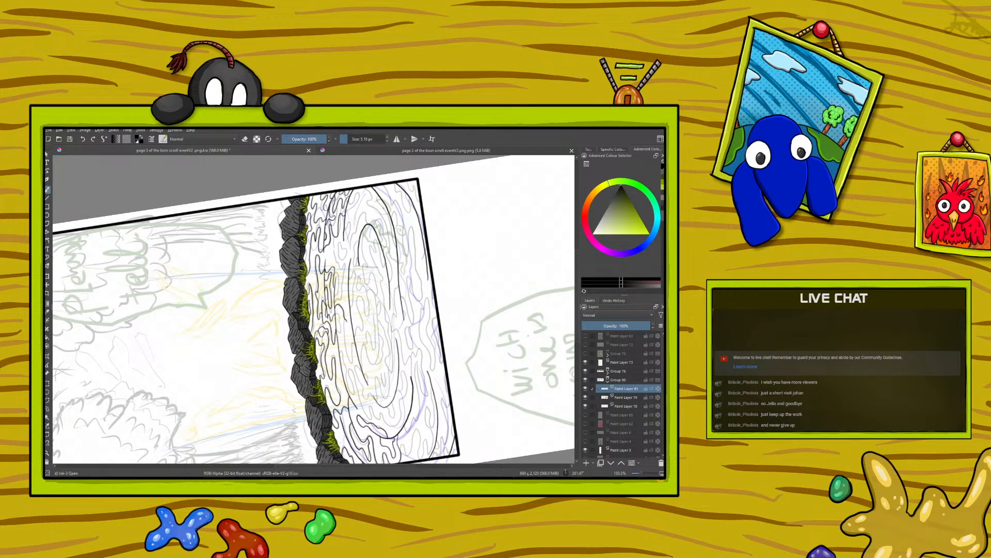
pyautogui.moveTo(343, 332)
pyautogui.mouseDown()
pyautogui.moveTo(348, 356)
pyautogui.moveTo(353, 347)
pyautogui.mouseUp()
pyautogui.click(83, 139)
pyautogui.moveTo(353, 384)
pyautogui.mouseDown()
pyautogui.moveTo(347, 395)
pyautogui.moveTo(354, 385)
pyautogui.mouseUp()
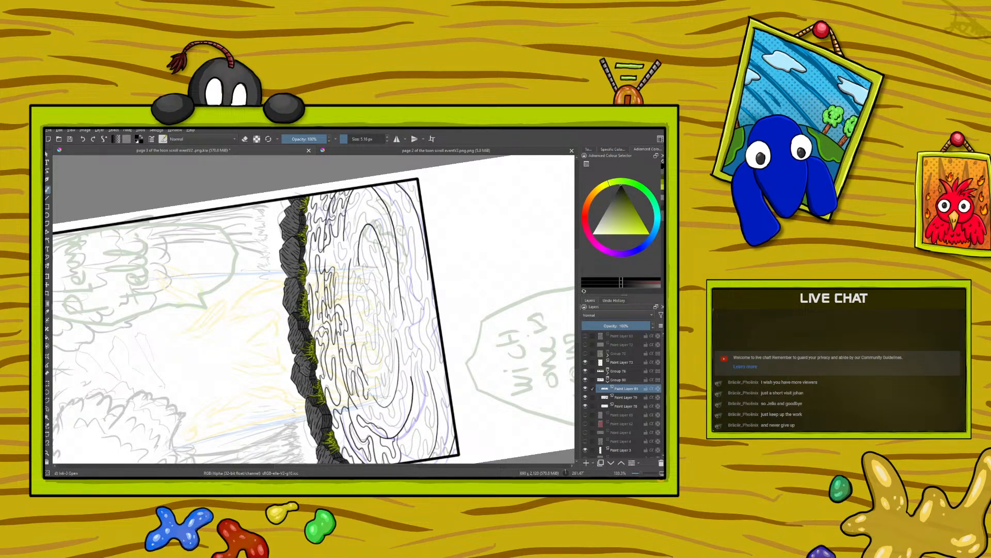
# - Ink wavy outlines around the rounded end of the large oval ripple, undo the last stroke, and switch the brush to erasing
pyautogui.rightClick(251, 376)
pyautogui.moveTo(195, 381); pyautogui.dragTo(289, 422)
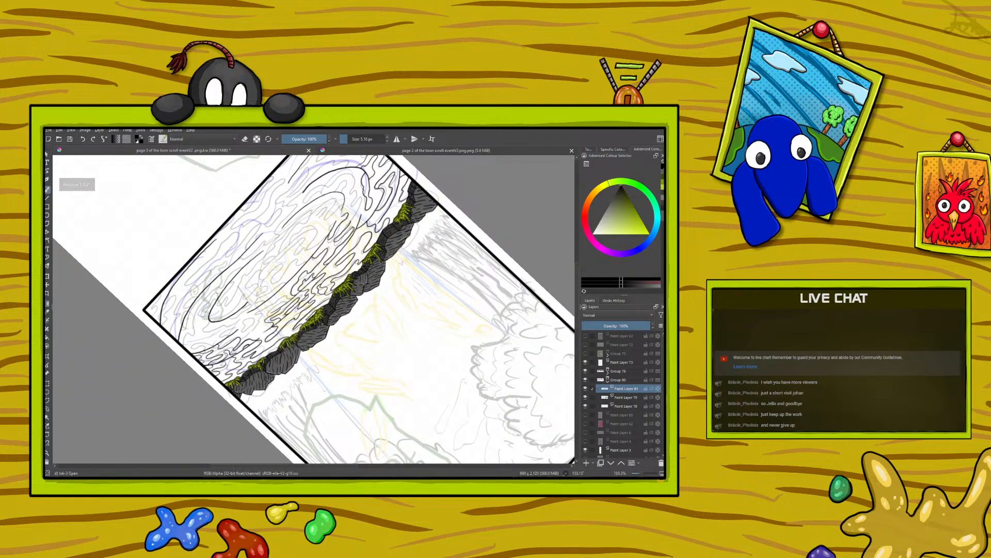
pyautogui.moveTo(578, 326); pyautogui.dragTo(584, 308)
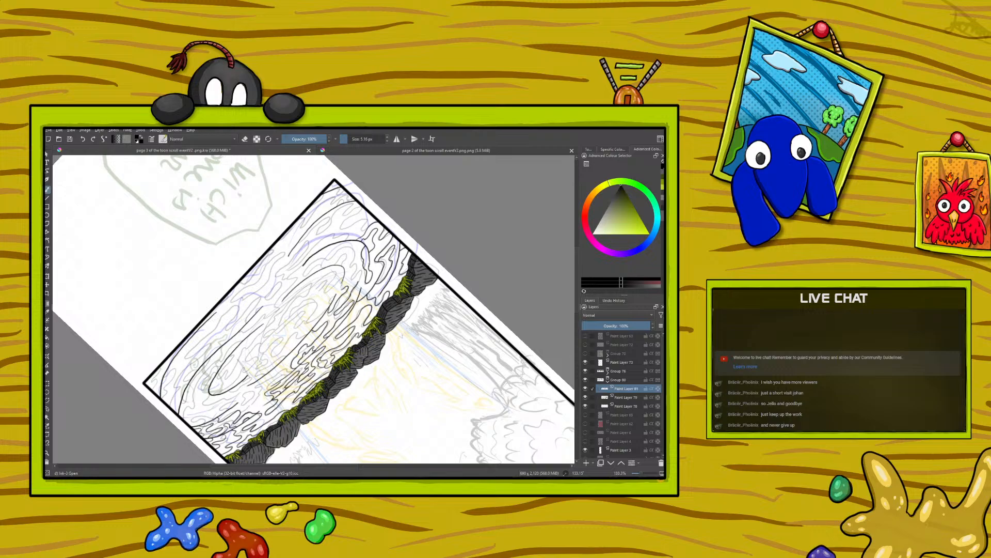
pyautogui.click(83, 139)
pyautogui.click(245, 139)
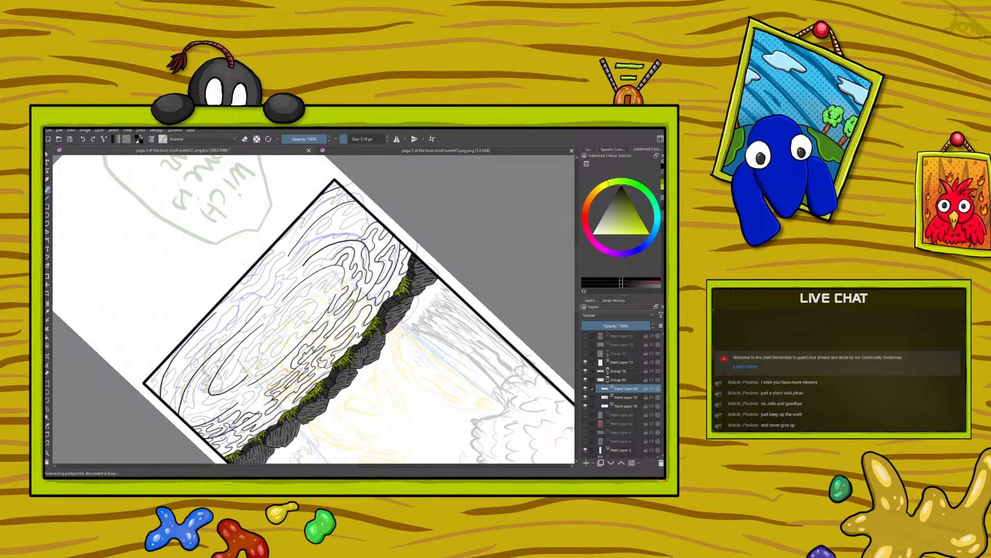
# - Add a short black ripple line beside the large ring on the left half of the pond
pyautogui.press('e')
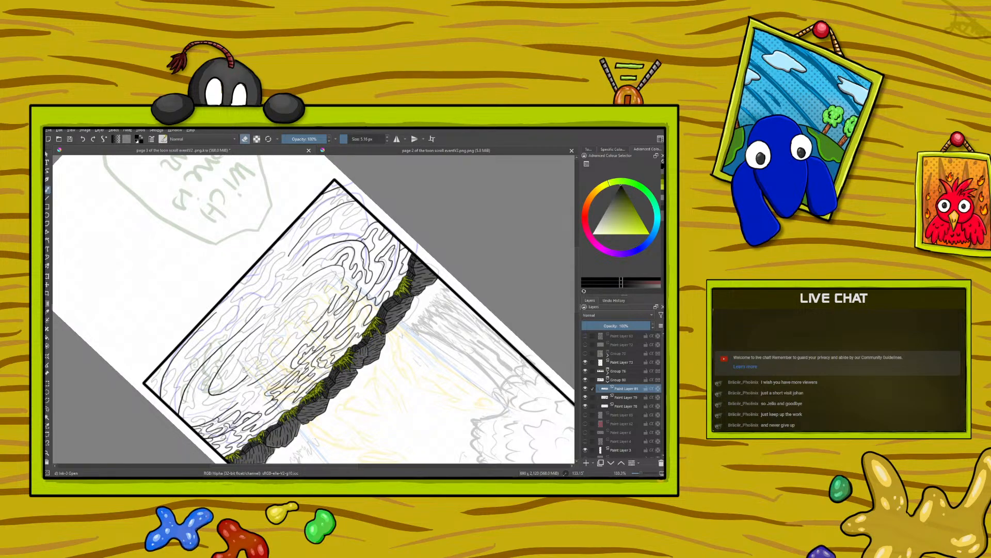
pyautogui.rightClick(201, 357)
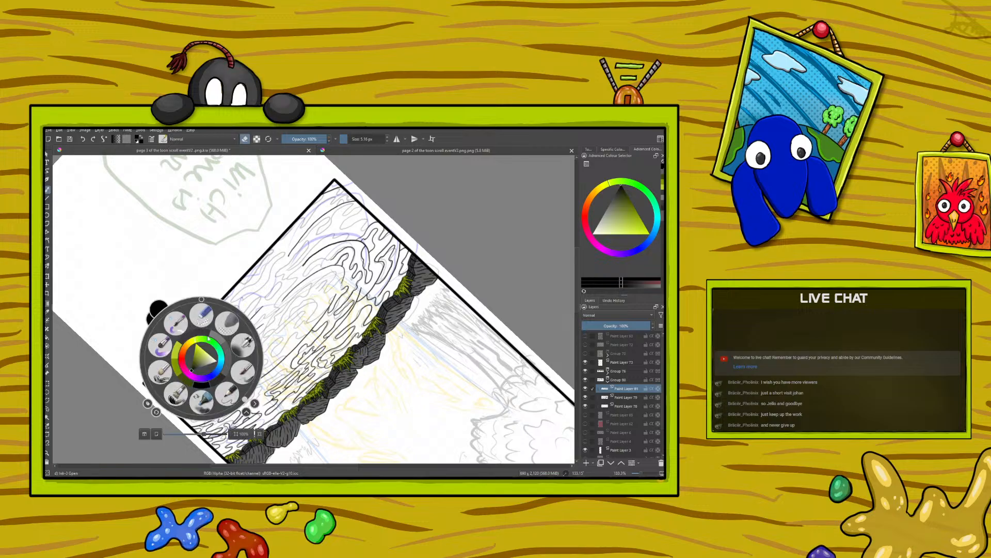
pyautogui.moveTo(245, 391); pyautogui.dragTo(156, 367)
pyautogui.click(384, 292)
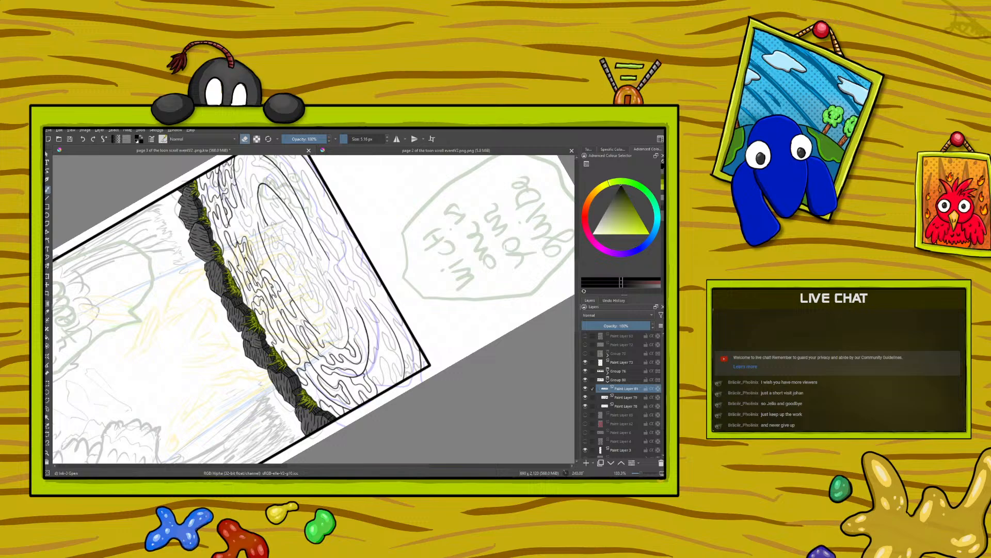
pyautogui.click(245, 139)
pyautogui.moveTo(350, 308); pyautogui.dragTo(356, 316)
# - Undo the last test ripple stroke near the pond's lower-left corner and set the brush colour back to black
pyautogui.rightClick(178, 376)
pyautogui.click(124, 358)
pyautogui.moveTo(125, 357); pyautogui.dragTo(208, 364)
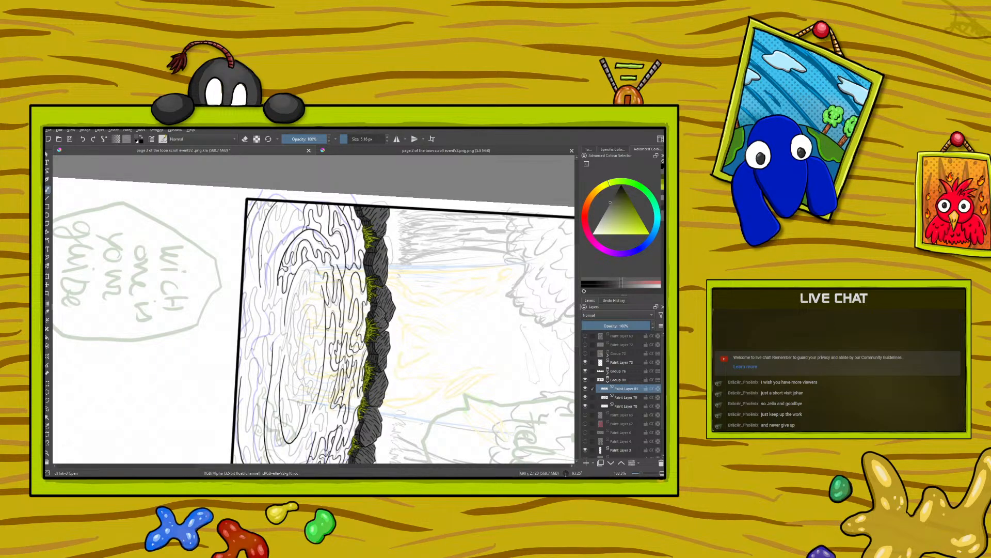
pyautogui.moveTo(266, 244); pyautogui.dragTo(270, 253)
pyautogui.moveTo(278, 207)
pyautogui.mouseDown()
pyautogui.moveTo(283, 234)
pyautogui.moveTo(298, 222)
pyautogui.mouseUp()
pyautogui.click(81, 140)
pyautogui.rightClick(259, 246)
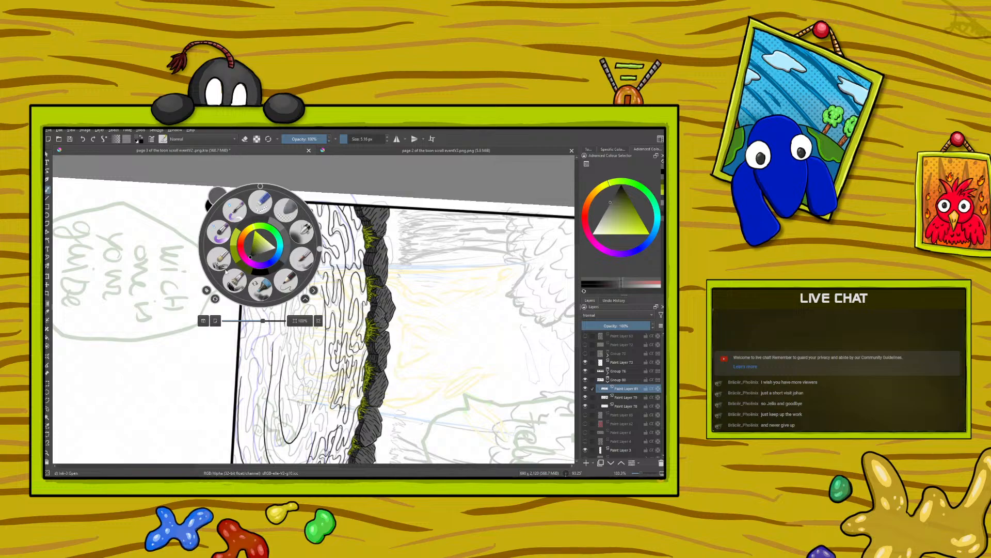
pyautogui.click(251, 257)
pyautogui.rightClick(251, 256)
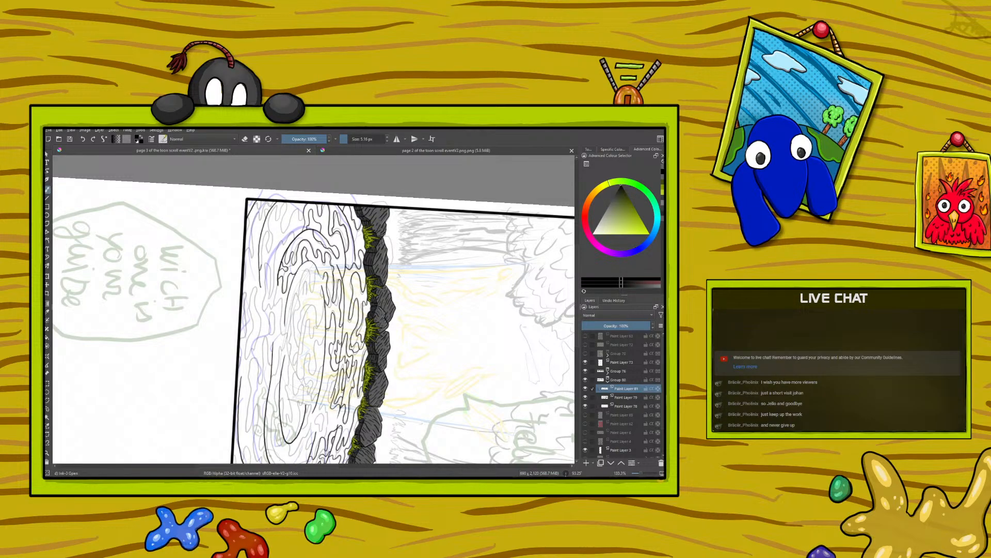
# - Fill the pond's lower-left corner and the outside of the large ring with wavy black ripple lines
pyautogui.moveTo(268, 248)
pyautogui.mouseDown()
pyautogui.moveTo(270, 219)
pyautogui.moveTo(298, 220)
pyautogui.mouseUp()
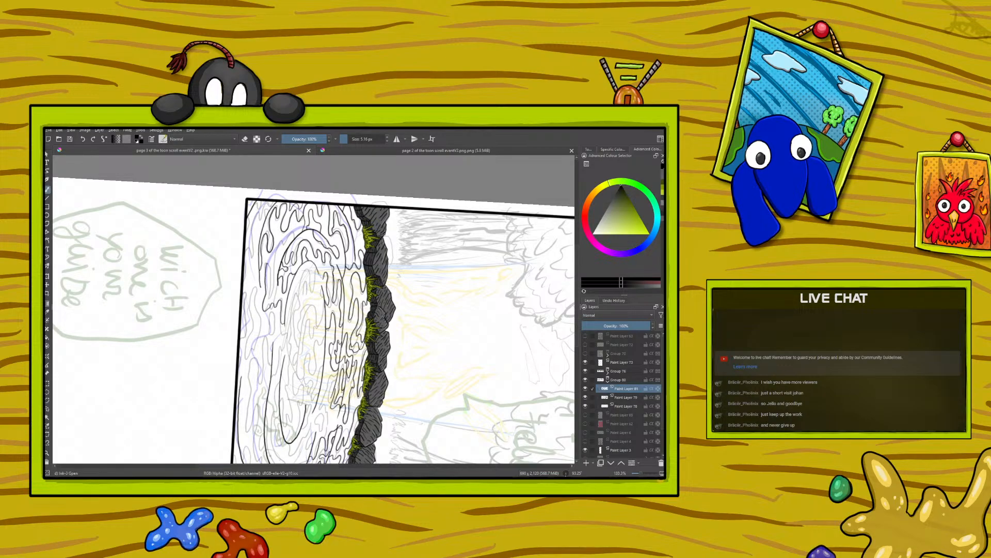
pyautogui.moveTo(267, 262)
pyautogui.mouseDown()
pyautogui.moveTo(272, 292)
pyautogui.moveTo(277, 243)
pyautogui.mouseUp()
pyautogui.moveTo(249, 258); pyautogui.dragTo(264, 211)
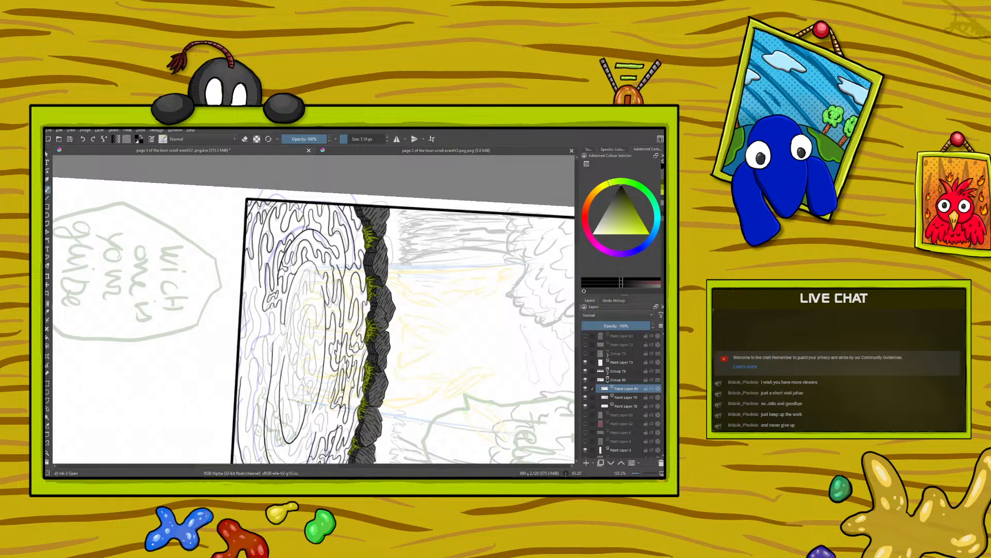
# - Ink wavy ripple lines between the pond's large rings and the grassy bank, undoing misplaced strokes
pyautogui.rightClick(158, 344)
pyautogui.moveTo(218, 348); pyautogui.dragTo(104, 346)
pyautogui.click(123, 254)
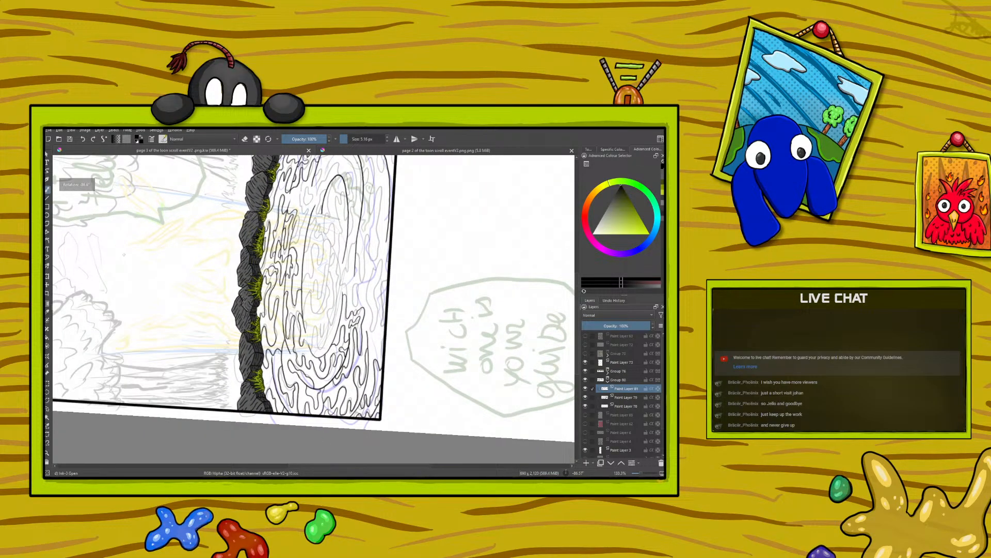
pyautogui.scroll(3, 575, 355)
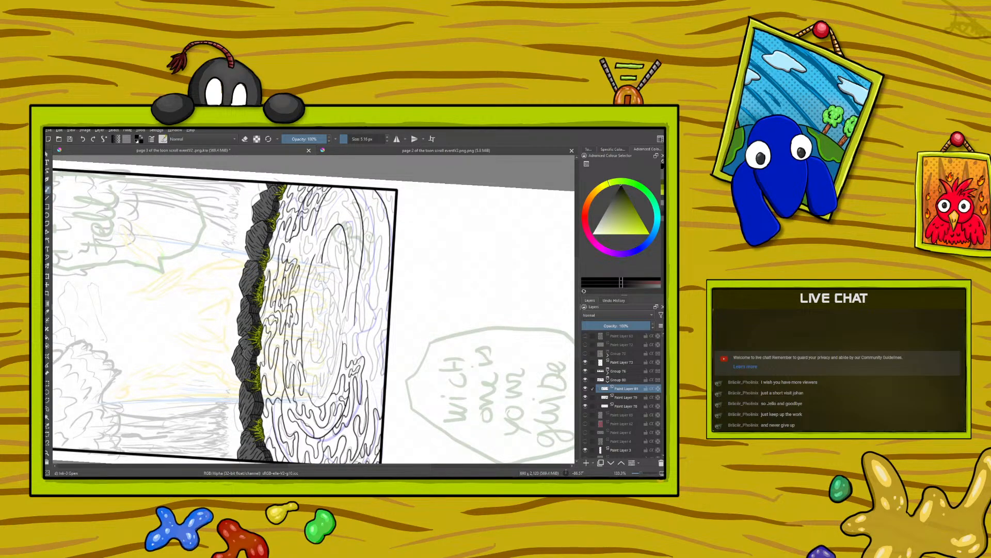
pyautogui.click(83, 140)
pyautogui.moveTo(305, 263); pyautogui.dragTo(298, 292)
pyautogui.rightClick(159, 363)
pyautogui.moveTo(99, 359); pyautogui.dragTo(222, 373)
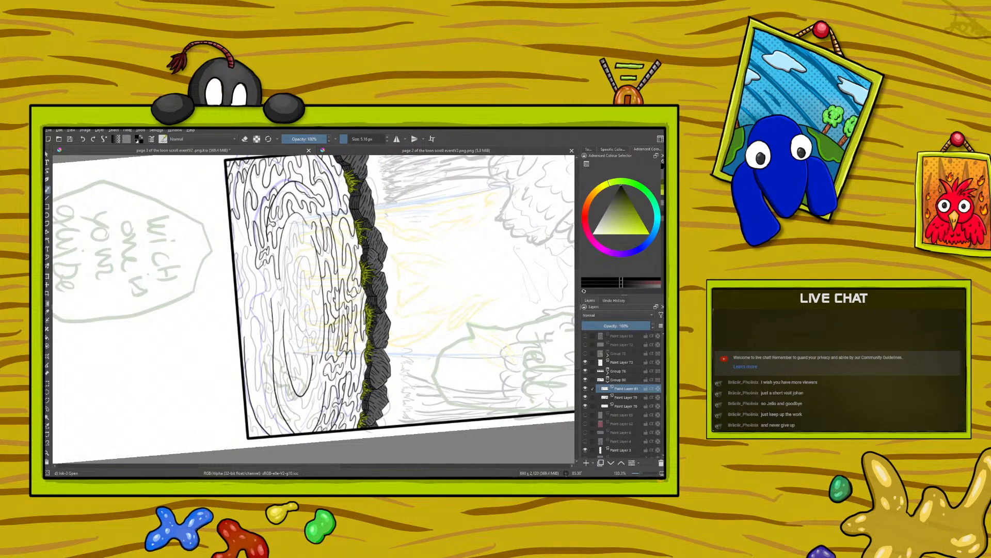
pyautogui.moveTo(317, 367); pyautogui.dragTo(317, 379)
pyautogui.click(82, 139)
# - Fill the strip along the pond's bottom frame with wavy ripple lines up to the lower-right corner
pyautogui.moveTo(237, 256); pyautogui.dragTo(238, 303)
pyautogui.moveTo(246, 318)
pyautogui.mouseDown()
pyautogui.moveTo(243, 249)
pyautogui.moveTo(258, 300)
pyautogui.moveTo(252, 325)
pyautogui.mouseUp()
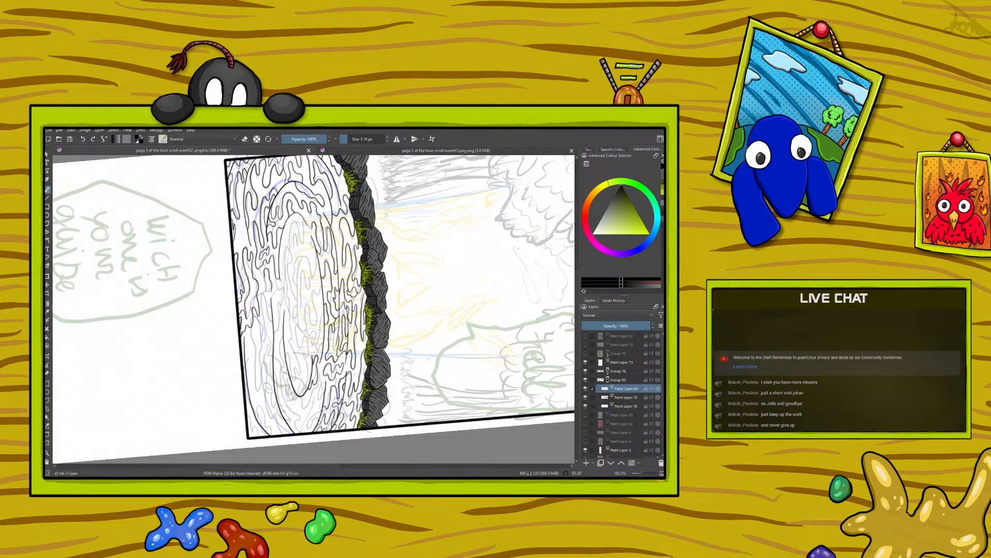
pyautogui.moveTo(264, 290); pyautogui.dragTo(269, 293)
pyautogui.click(82, 139)
pyautogui.click(83, 139)
pyautogui.moveTo(258, 397); pyautogui.dragTo(245, 373)
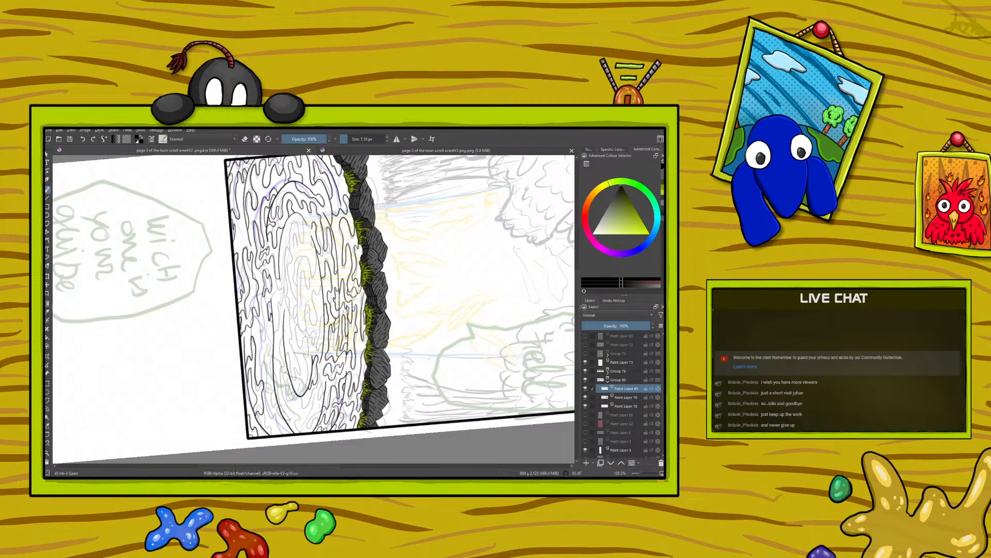
pyautogui.moveTo(260, 334); pyautogui.dragTo(267, 322)
pyautogui.moveTo(260, 349); pyautogui.dragTo(270, 375)
# - Ink ripple lines along the pond's right edge and around the right end of the outer ring
pyautogui.rightClick(192, 375)
pyautogui.moveTo(252, 371); pyautogui.dragTo(163, 369)
pyautogui.rightClick(164, 368)
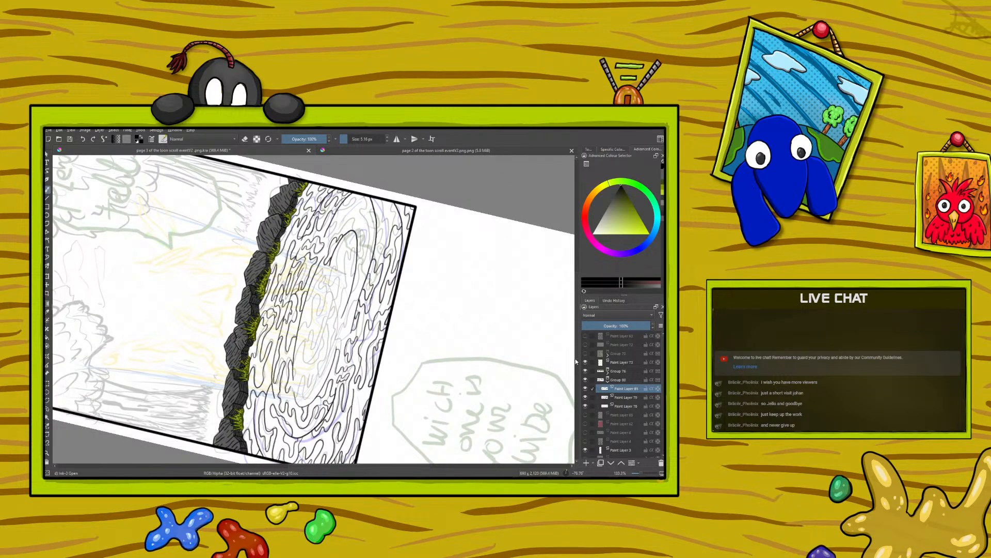
pyautogui.scroll(3, 577, 354)
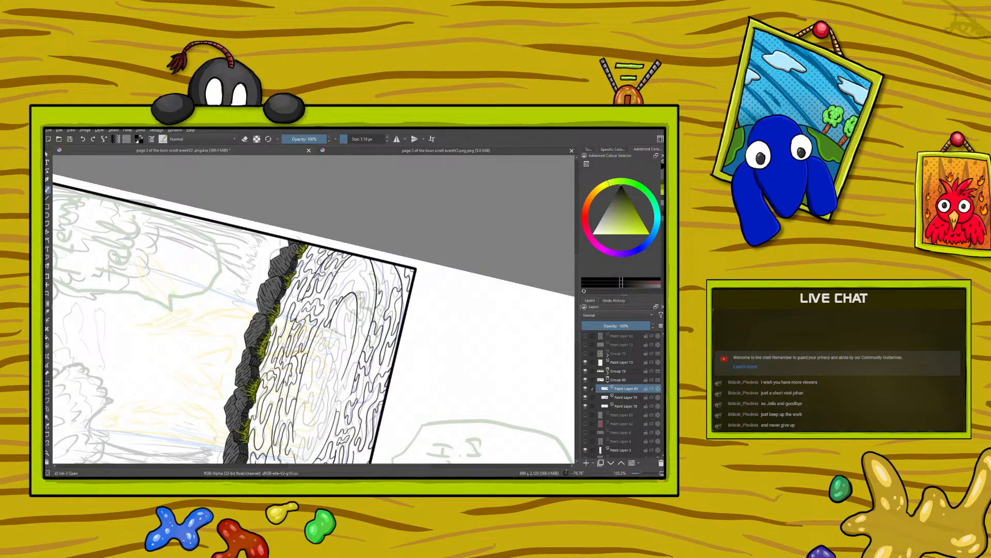
pyautogui.moveTo(381, 260); pyautogui.dragTo(390, 283)
pyautogui.moveTo(357, 347); pyautogui.dragTo(365, 258)
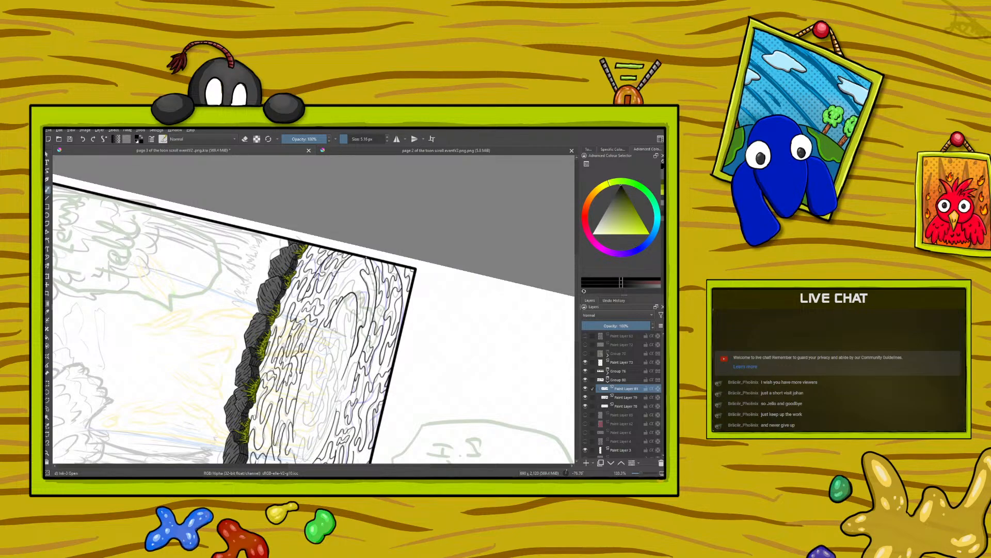
pyautogui.moveTo(374, 292); pyautogui.dragTo(370, 322)
pyautogui.click(84, 139)
pyautogui.moveTo(351, 369); pyautogui.dragTo(345, 390)
# - Erase a stray bit of line between the outer ring and the pond's bottom frame
pyautogui.rightClick(203, 402)
pyautogui.moveTo(144, 362); pyautogui.dragTo(270, 325)
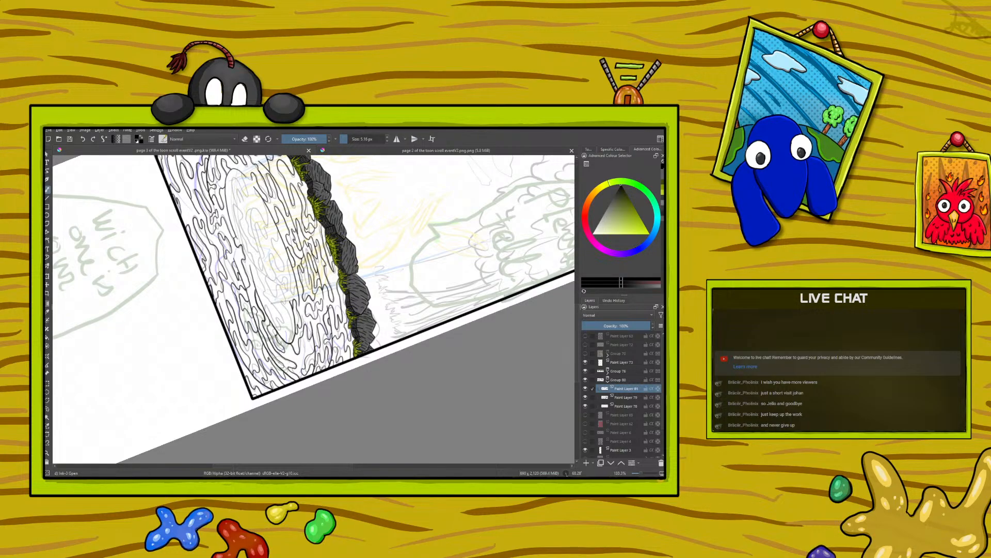
pyautogui.scroll(3, 576, 363)
pyautogui.click(244, 140)
pyautogui.moveTo(256, 342); pyautogui.dragTo(258, 349)
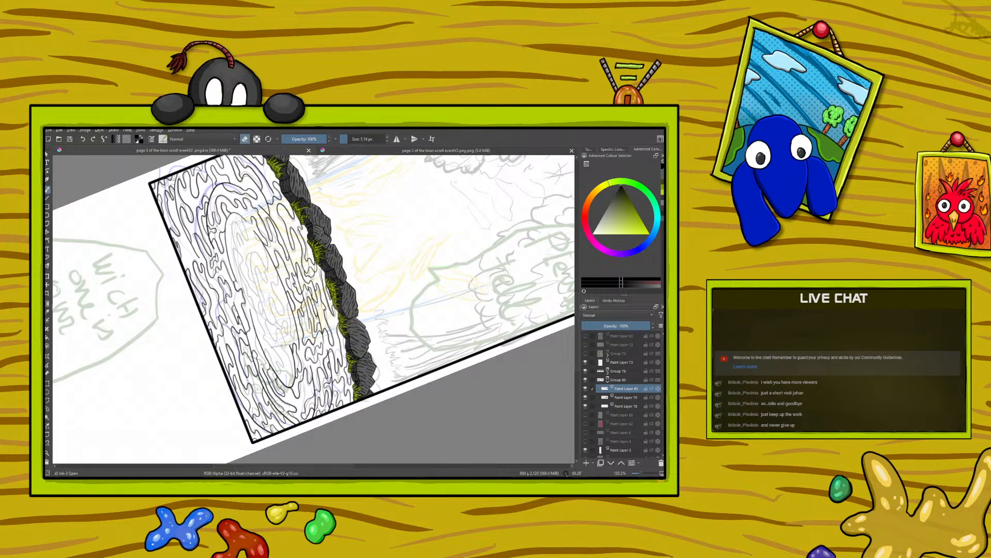
pyautogui.click(246, 140)
# - Draw curved ripple lines inside the left end of the inner ring, undoing a misplaced stroke
pyautogui.moveTo(242, 223); pyautogui.dragTo(235, 239)
pyautogui.moveTo(235, 238); pyautogui.dragTo(243, 279)
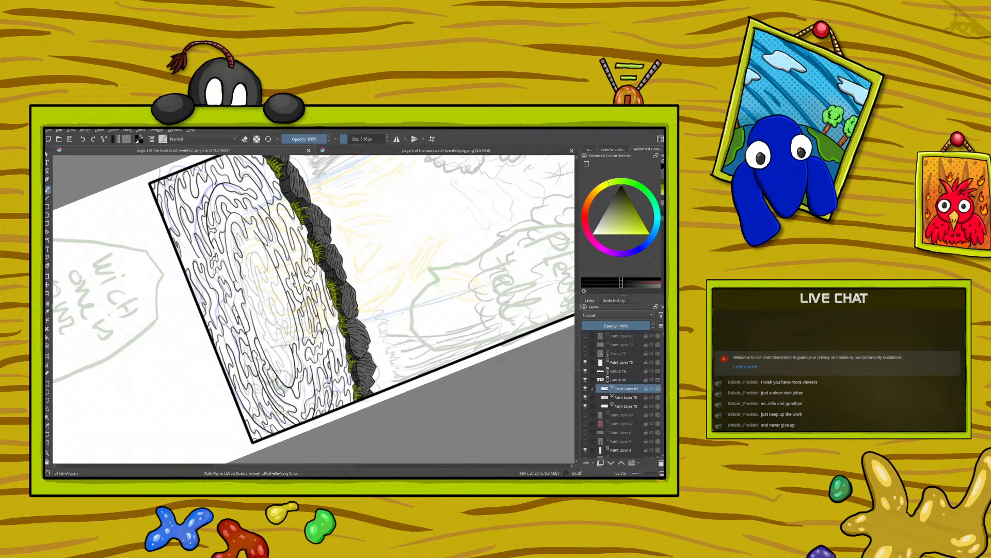
pyautogui.click(83, 139)
pyautogui.moveTo(234, 263); pyautogui.dragTo(241, 279)
pyautogui.moveTo(231, 248)
pyautogui.mouseDown()
pyautogui.moveTo(236, 265)
pyautogui.moveTo(242, 240)
pyautogui.mouseUp()
pyautogui.moveTo(245, 228); pyautogui.dragTo(250, 240)
pyautogui.moveTo(269, 256); pyautogui.dragTo(266, 268)
pyautogui.moveTo(268, 256)
pyautogui.mouseDown()
pyautogui.moveTo(259, 268)
pyautogui.moveTo(244, 257)
pyautogui.moveTo(246, 281)
pyautogui.mouseUp()
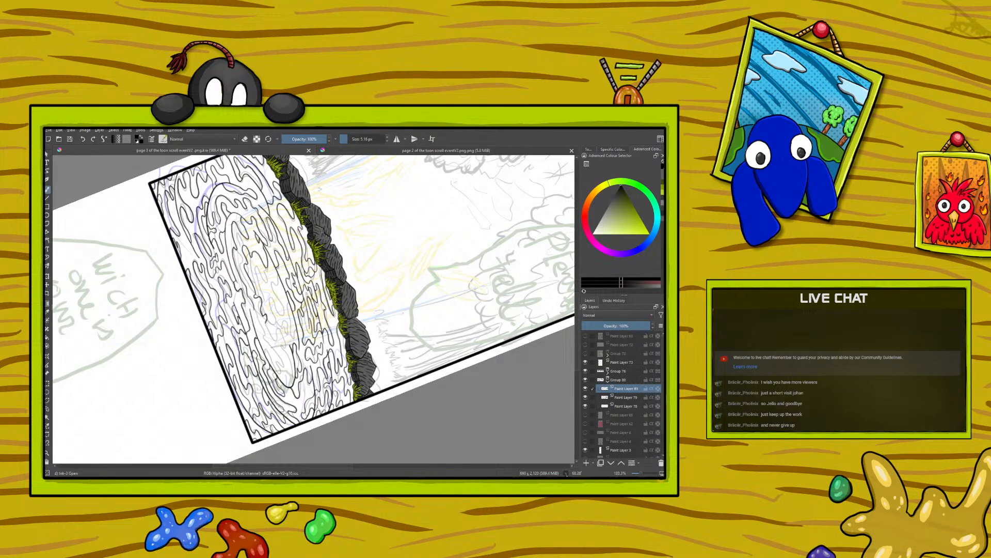
# - Fill the centre and right end of the inner ring with short wavy ripple lines, undoing misplaced strokes
pyautogui.moveTo(287, 331); pyautogui.dragTo(281, 346)
pyautogui.moveTo(273, 356)
pyautogui.mouseDown()
pyautogui.moveTo(272, 373)
pyautogui.moveTo(275, 364)
pyautogui.mouseUp()
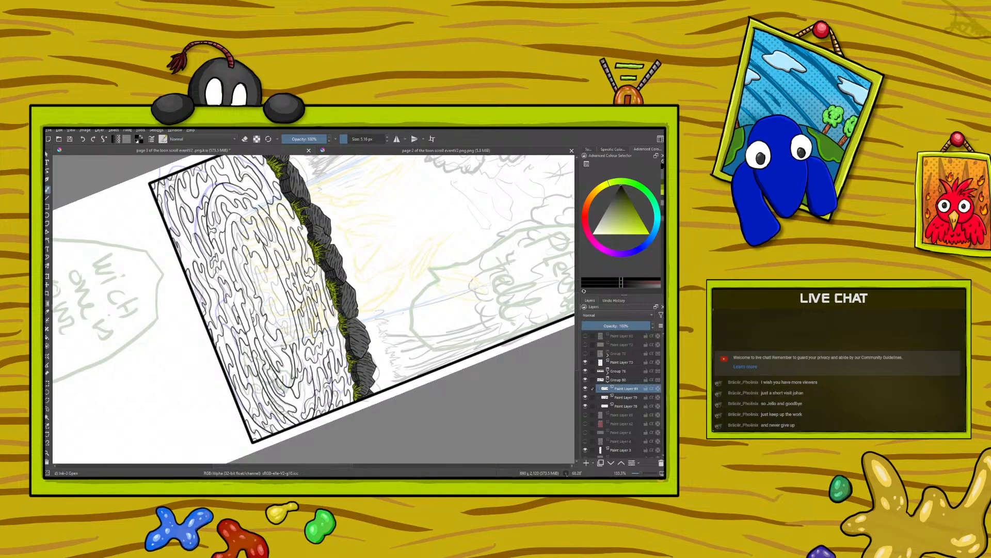
pyautogui.moveTo(290, 367); pyautogui.dragTo(287, 379)
pyautogui.moveTo(255, 243); pyautogui.dragTo(251, 233)
pyautogui.click(82, 140)
pyautogui.moveTo(278, 292); pyautogui.dragTo(271, 308)
pyautogui.moveTo(287, 322); pyautogui.dragTo(285, 301)
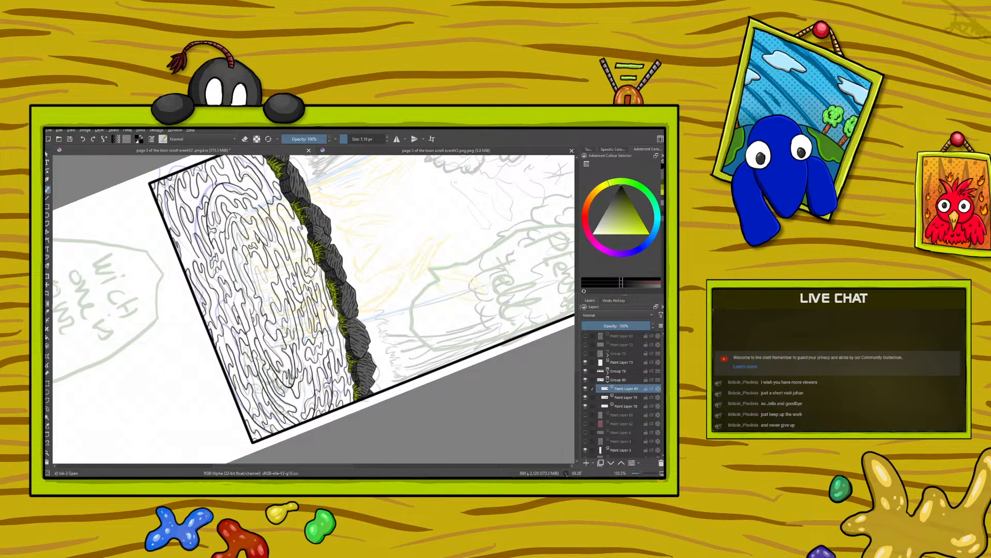
pyautogui.click(83, 139)
pyautogui.moveTo(268, 286); pyautogui.dragTo(267, 298)
# - Show the winged fairy's layer group over the whole comic panel with the canvas turned nearly upright
pyautogui.rightClick(185, 344)
pyautogui.moveTo(240, 321); pyautogui.dragTo(182, 281)
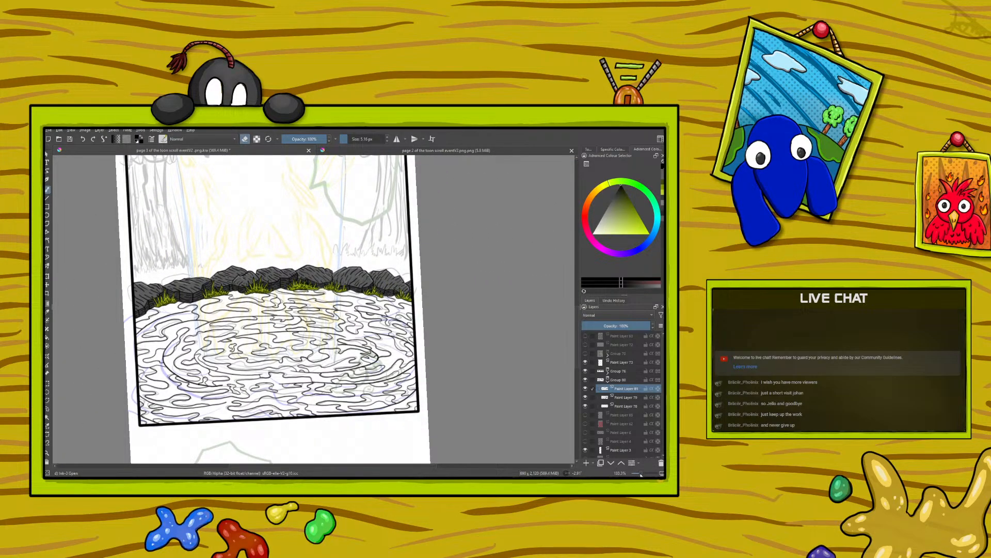
pyautogui.click(639, 474)
pyautogui.moveTo(639, 474); pyautogui.dragTo(638, 474)
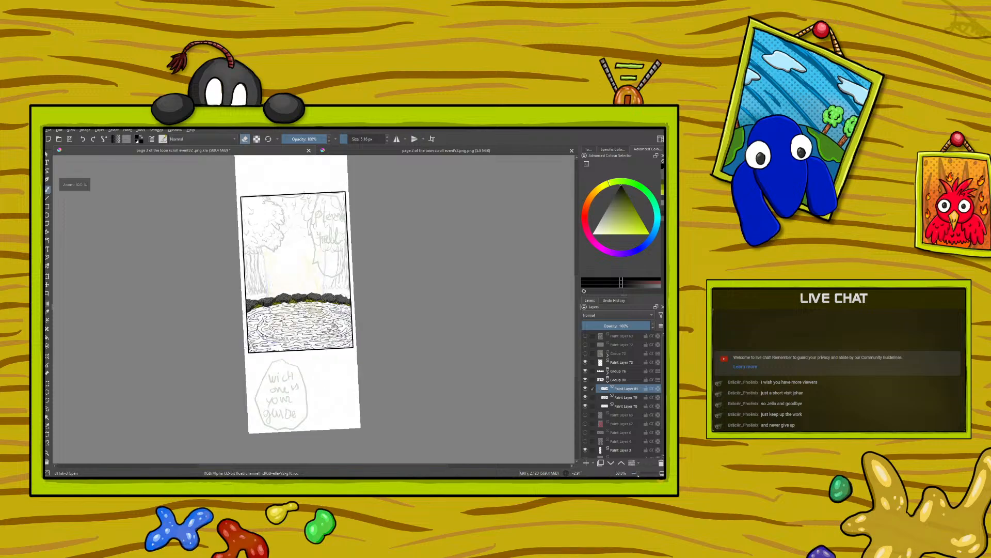
pyautogui.click(585, 354)
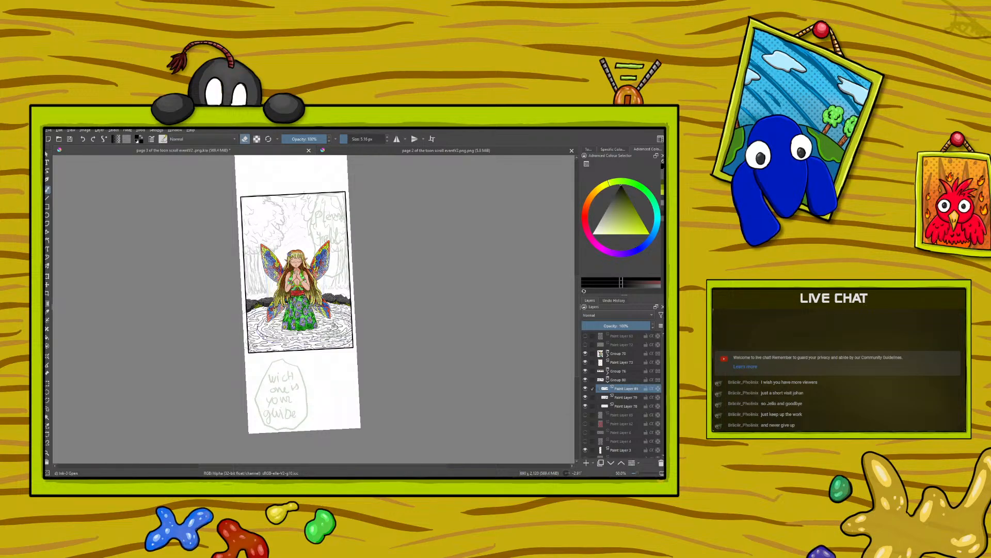
# - Add a new paint layer at the bottom of the pond group, beneath the line art layers
pyautogui.click(618, 407)
pyautogui.click(586, 463)
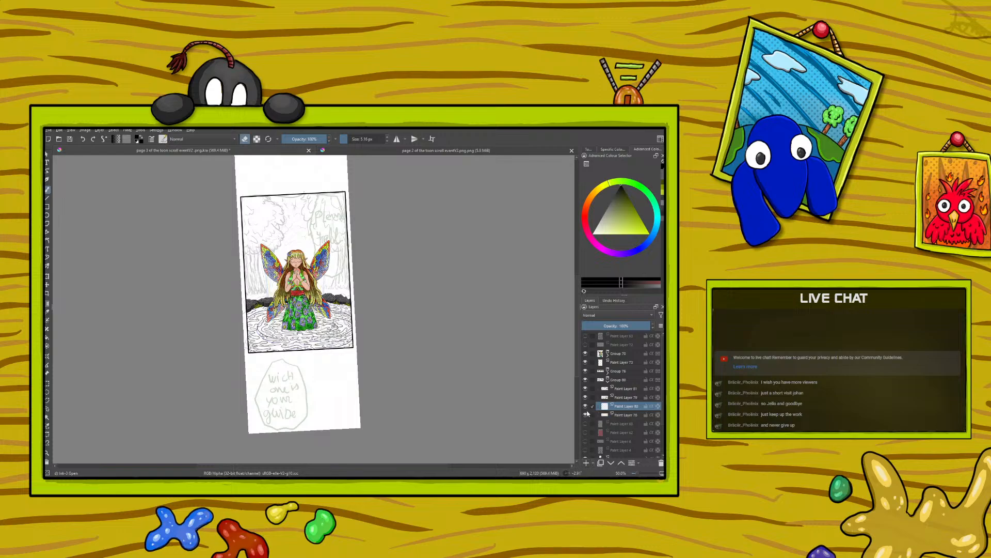
pyautogui.click(611, 463)
pyautogui.click(585, 407)
pyautogui.click(585, 407)
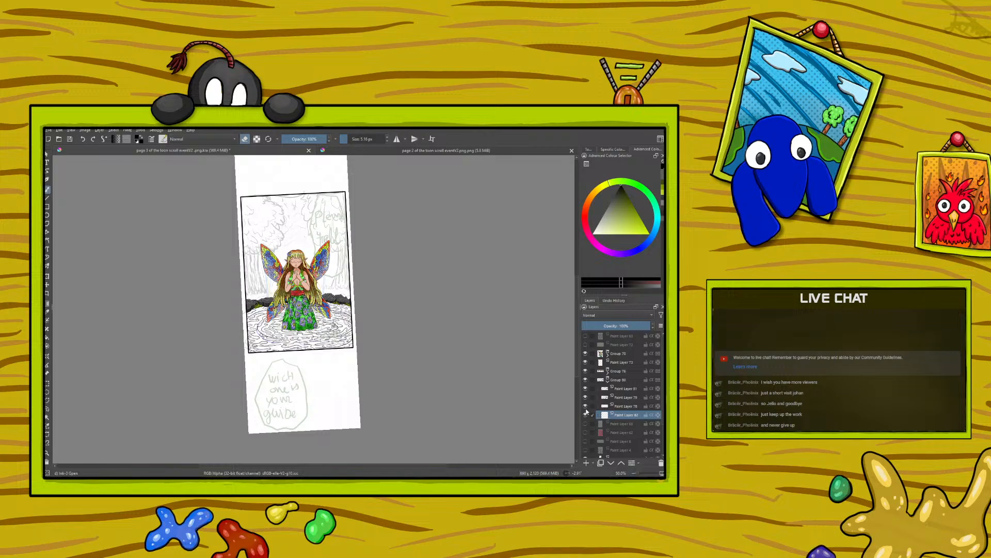
# - Sample the light blue water colour from the page 2 comic and return to the page 3 document
pyautogui.click(336, 150)
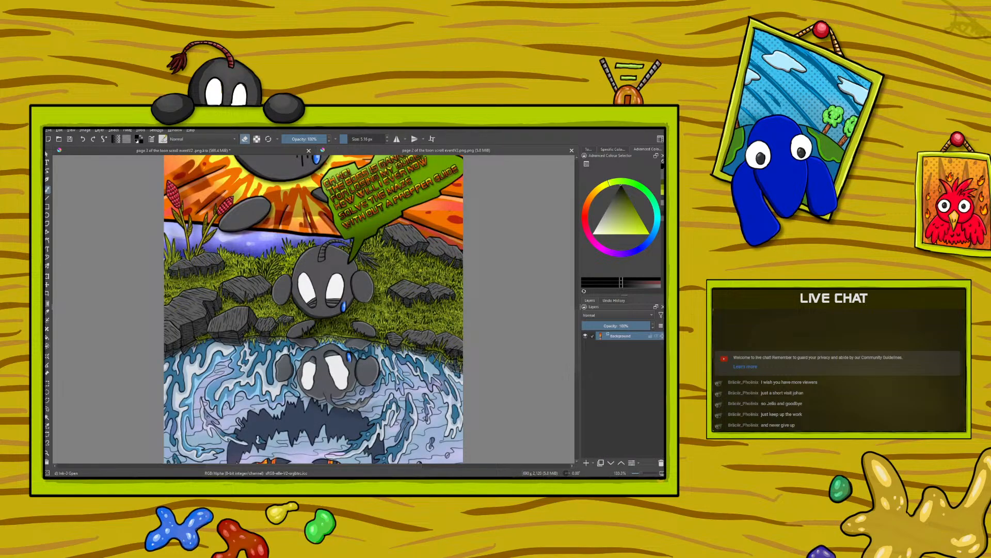
pyautogui.click(48, 311)
pyautogui.moveTo(641, 473); pyautogui.dragTo(641, 473)
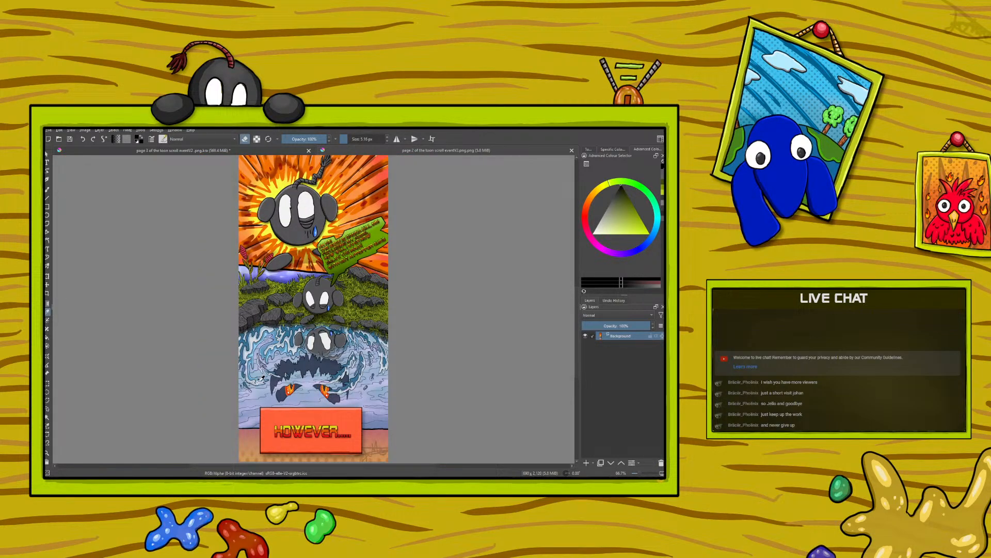
pyautogui.click(312, 403)
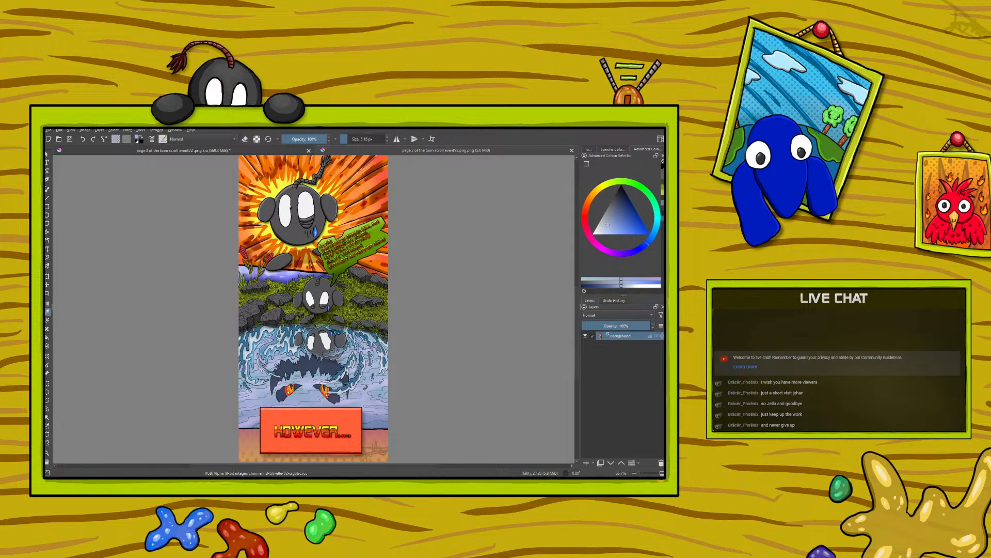
pyautogui.click(121, 150)
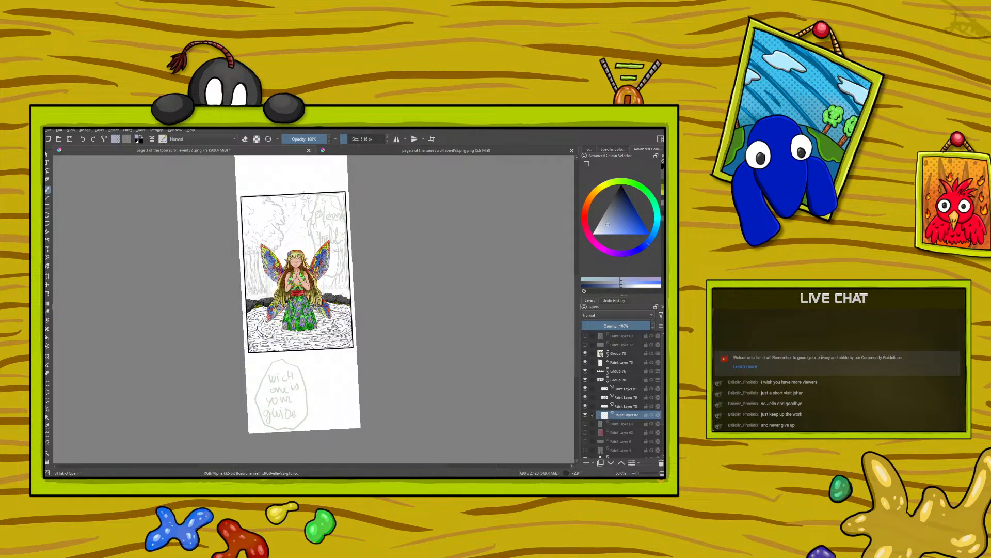
# - Enlarge the brush, paint the pond's light blue base under the lines and hide the layer below the ripple lines
pyautogui.moveTo(354, 137); pyautogui.dragTo(363, 138)
pyautogui.moveTo(269, 330)
pyautogui.mouseDown()
pyautogui.moveTo(253, 346)
pyautogui.moveTo(273, 323)
pyautogui.moveTo(258, 336)
pyautogui.moveTo(251, 310)
pyautogui.moveTo(283, 308)
pyautogui.moveTo(258, 348)
pyautogui.moveTo(326, 324)
pyautogui.moveTo(309, 305)
pyautogui.moveTo(350, 308)
pyautogui.moveTo(326, 327)
pyautogui.moveTo(350, 346)
pyautogui.moveTo(297, 347)
pyautogui.moveTo(305, 338)
pyautogui.moveTo(255, 351)
pyautogui.mouseUp()
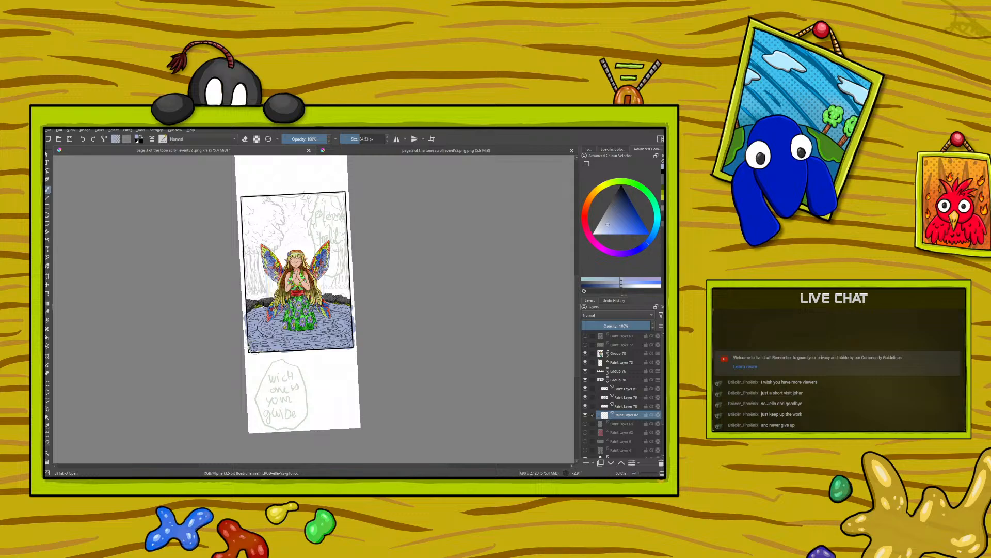
pyautogui.click(585, 397)
pyautogui.moveTo(247, 330)
pyautogui.mouseDown()
pyautogui.moveTo(247, 344)
pyautogui.moveTo(284, 353)
pyautogui.mouseUp()
# - Turn the canvas on its side and repaint the pond's base with a more saturated light blue
pyautogui.rightClick(263, 284)
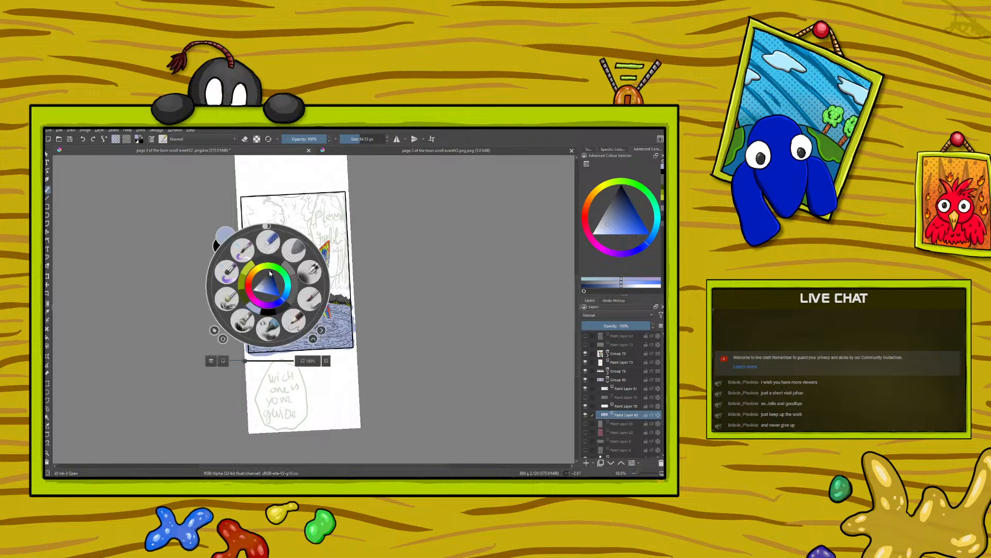
pyautogui.moveTo(268, 226); pyautogui.dragTo(338, 268)
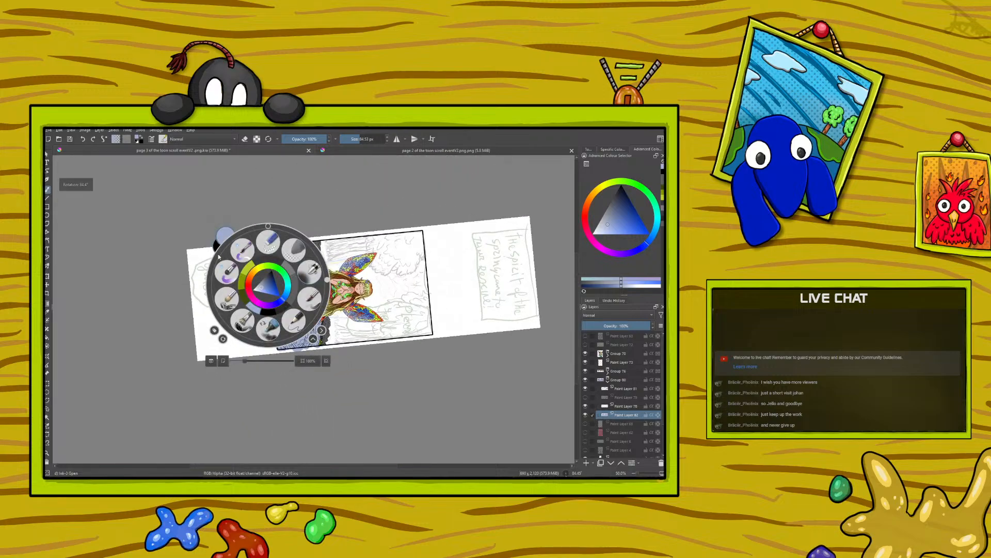
pyautogui.click(262, 289)
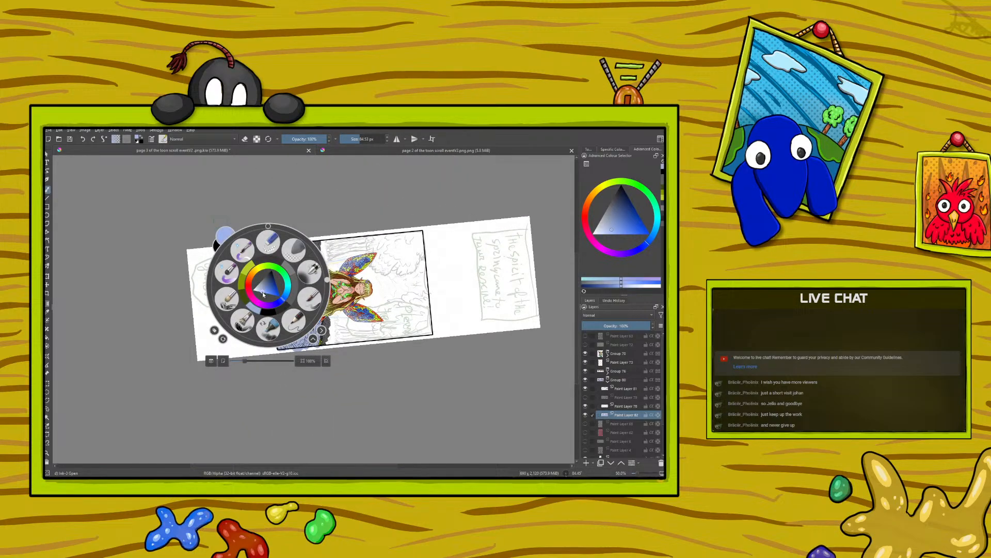
pyautogui.moveTo(274, 308)
pyautogui.mouseDown()
pyautogui.moveTo(280, 253)
pyautogui.moveTo(286, 281)
pyautogui.moveTo(291, 272)
pyautogui.mouseUp()
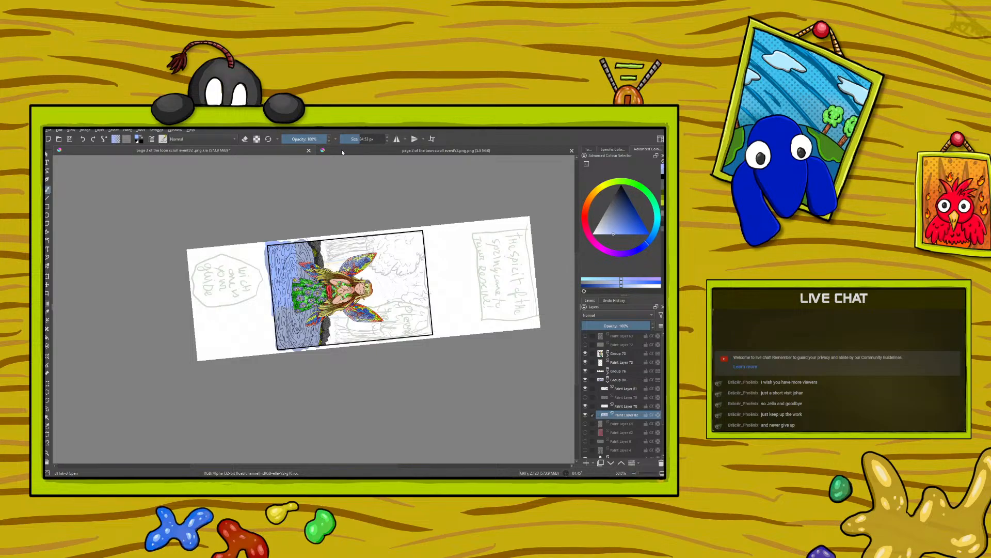
pyautogui.click(343, 150)
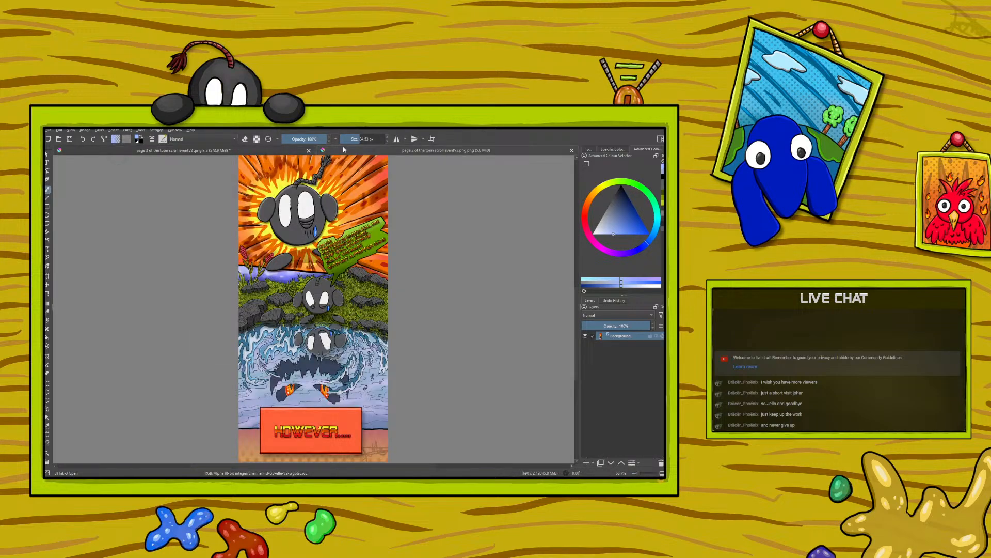
pyautogui.click(177, 151)
pyautogui.moveTo(300, 272)
pyautogui.mouseDown()
pyautogui.moveTo(304, 249)
pyautogui.moveTo(316, 338)
pyautogui.moveTo(284, 325)
pyautogui.moveTo(277, 334)
pyautogui.moveTo(271, 304)
pyautogui.mouseUp()
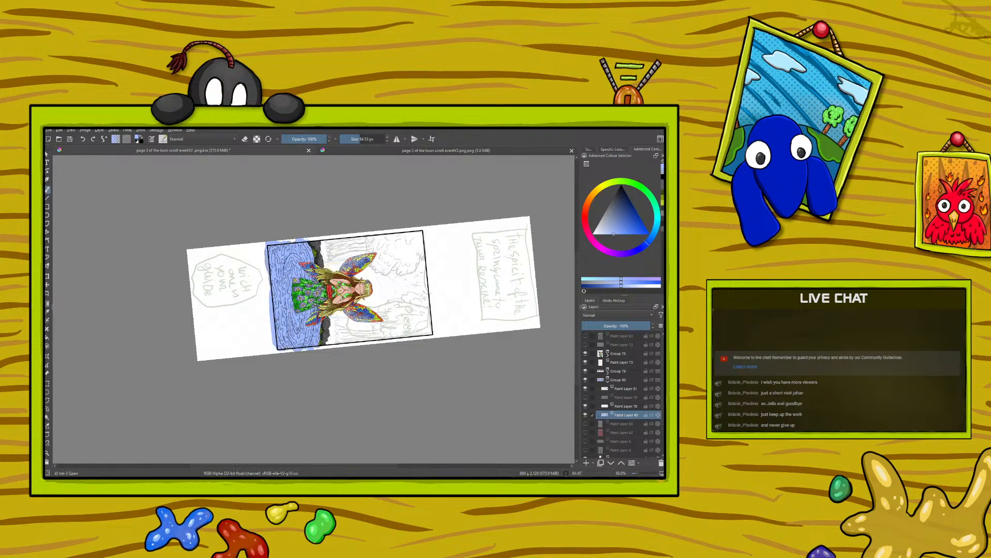
# - Try lighter and deeper blues on the pond's base, painting over the water around the fairy's dress
pyautogui.rightClick(251, 284)
pyautogui.click(245, 288)
pyautogui.rightClick(245, 288)
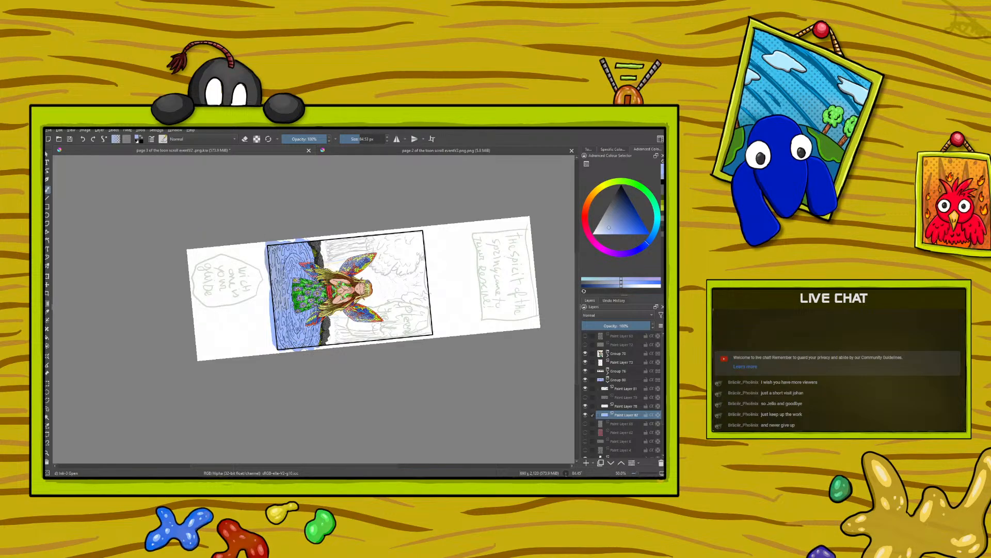
pyautogui.rightClick(276, 304)
pyautogui.moveTo(269, 309); pyautogui.dragTo(276, 309)
pyautogui.rightClick(277, 261)
pyautogui.moveTo(275, 247)
pyautogui.mouseDown()
pyautogui.moveTo(283, 298)
pyautogui.moveTo(303, 261)
pyautogui.moveTo(311, 272)
pyautogui.mouseUp()
pyautogui.moveTo(272, 243)
pyautogui.mouseDown()
pyautogui.moveTo(269, 323)
pyautogui.moveTo(270, 305)
pyautogui.mouseUp()
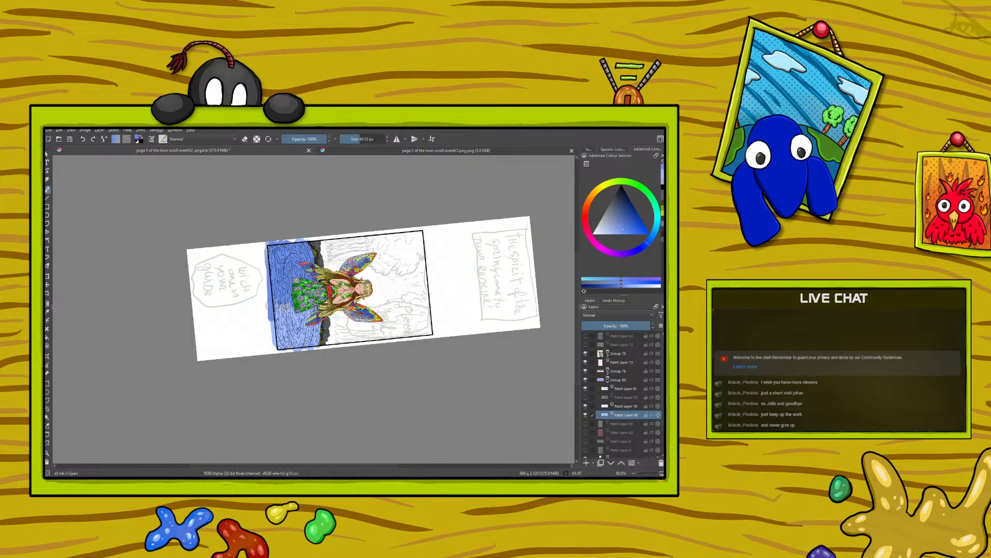
# - Open the image "page 1 of the toon scroll eventv2.webp" as a colour reference
pyautogui.click(58, 138)
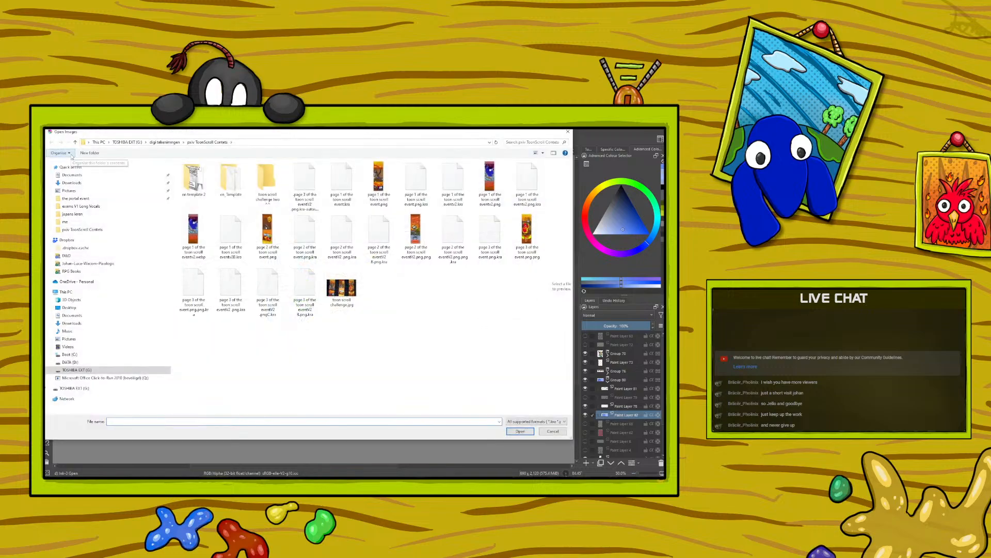
pyautogui.click(195, 234)
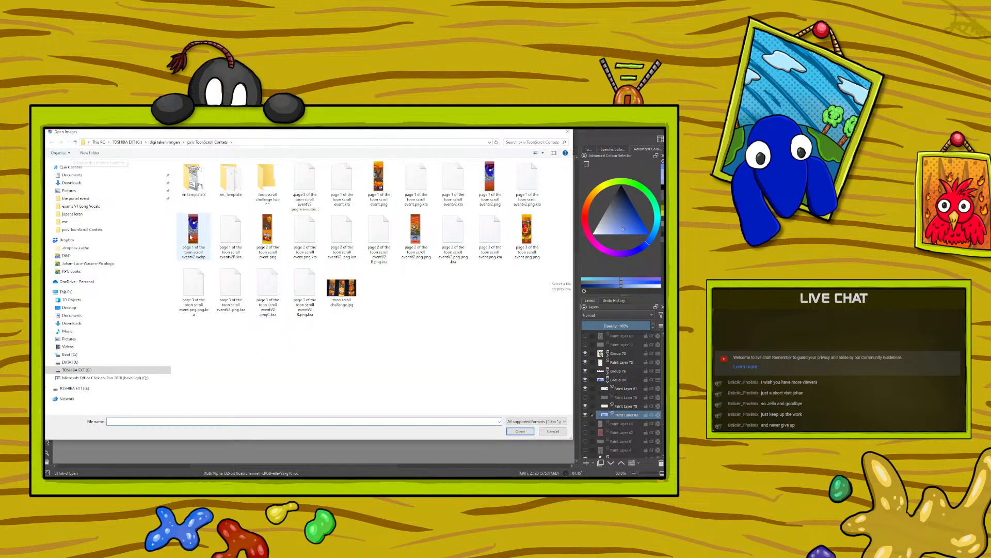
pyautogui.click(520, 432)
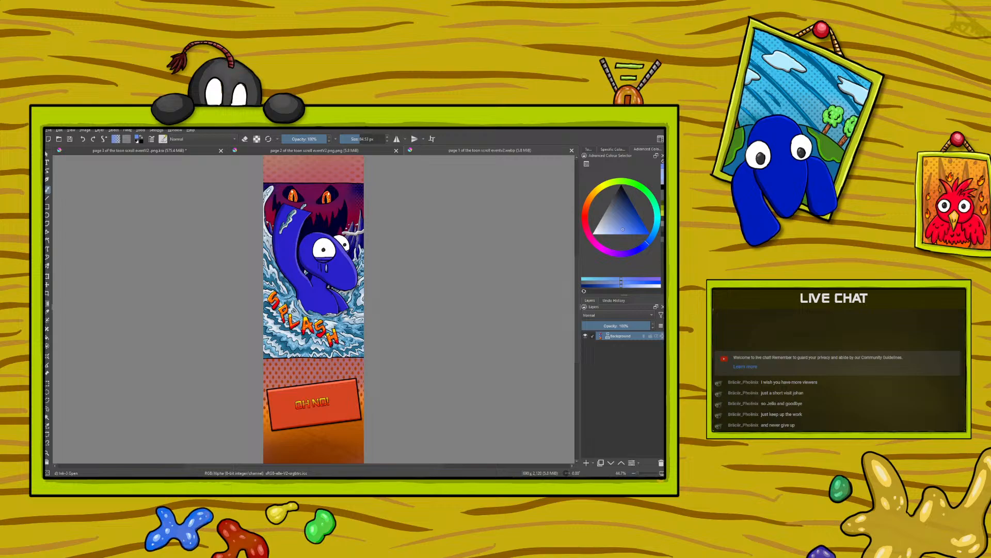
# - Close the page 2 comic and save the page 3 document
pyautogui.click(347, 151)
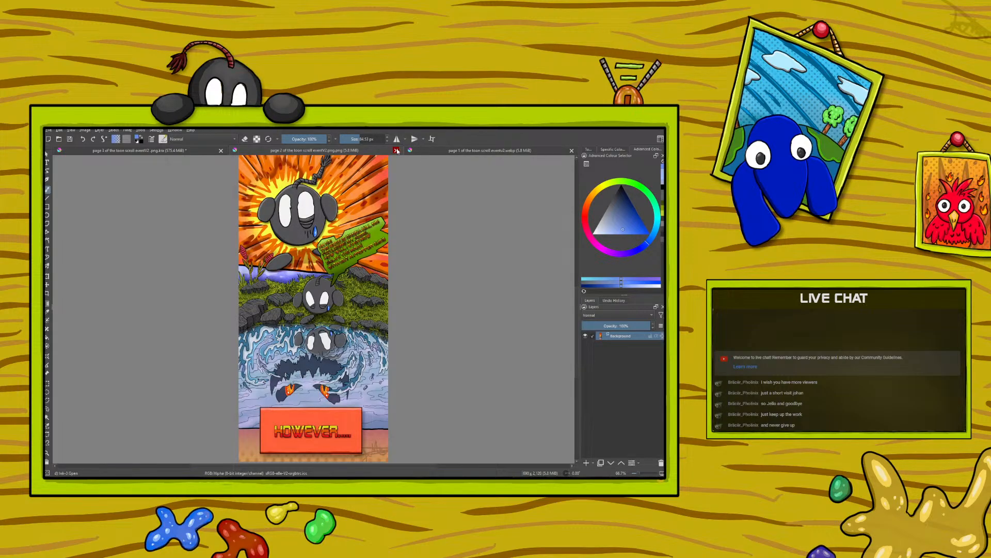
pyautogui.click(396, 150)
pyautogui.click(175, 150)
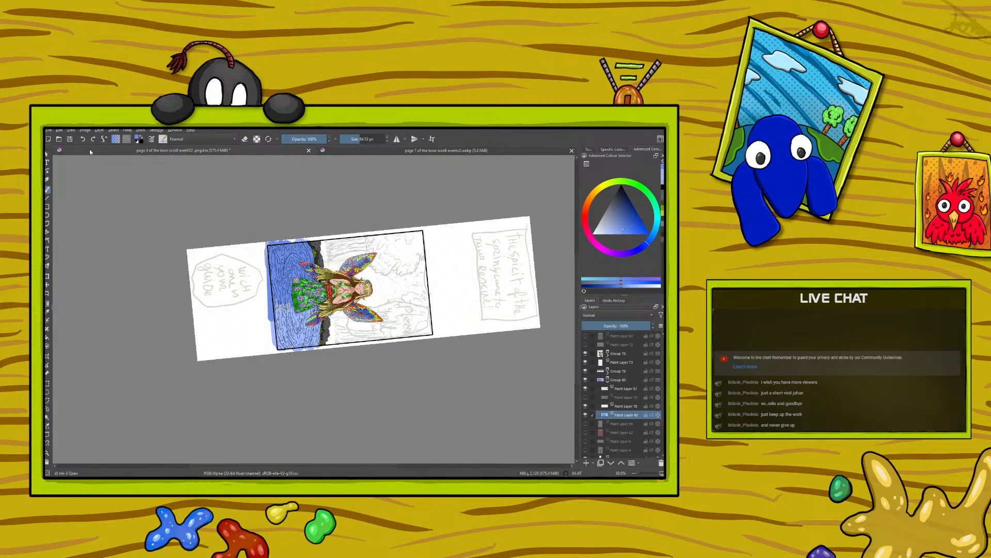
pyautogui.click(69, 139)
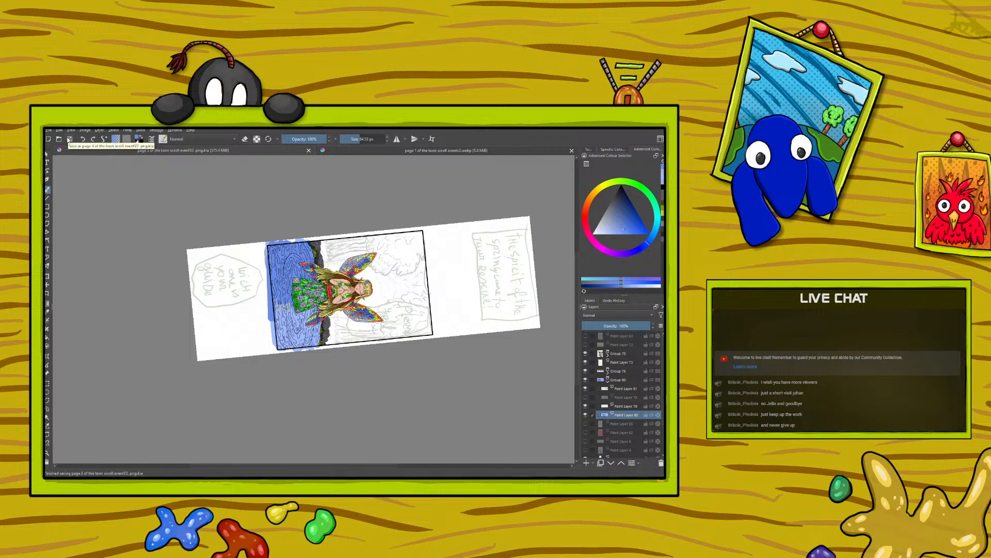
# - Sample a mid blue from the splashing water in the page 1 comic and return to the page 3 document
pyautogui.click(363, 151)
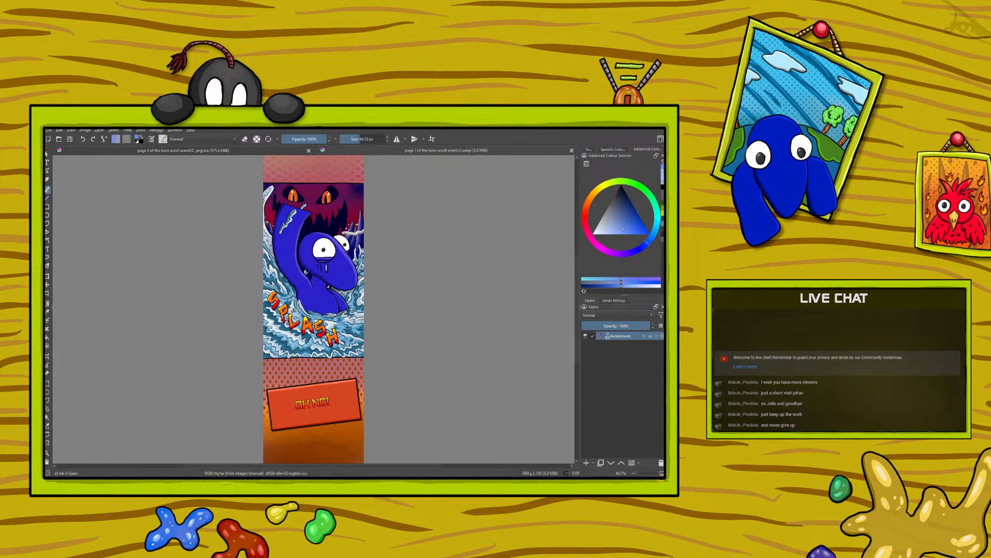
pyautogui.click(47, 312)
pyautogui.click(348, 319)
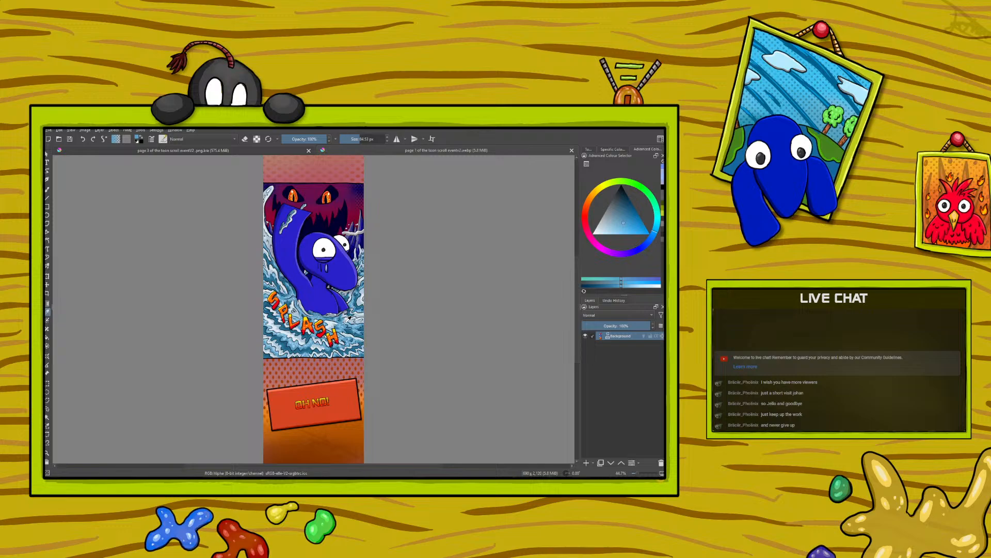
pyautogui.press('b')
pyautogui.click(198, 150)
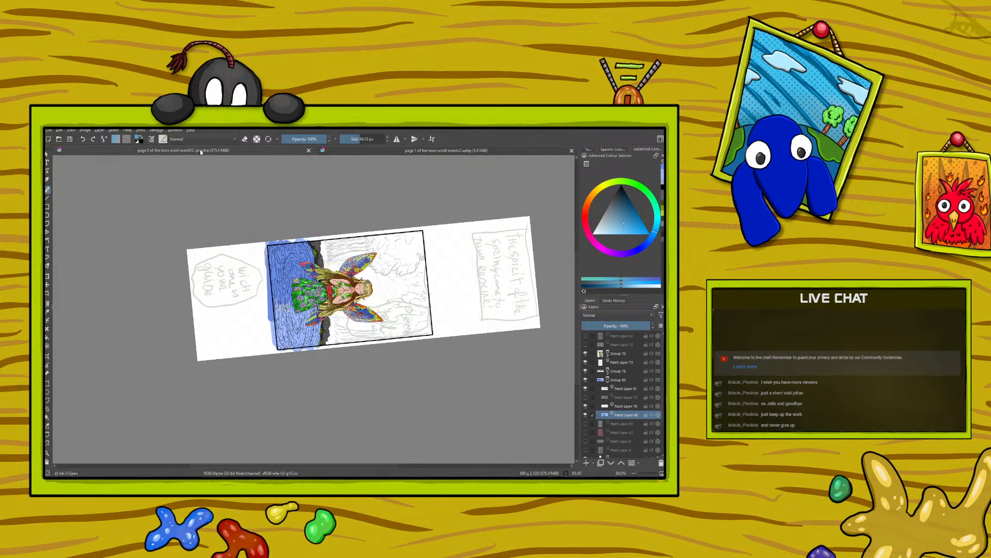
# - Repaint the whole pond base beneath the ripple lines with the sampled mid blue
pyautogui.moveTo(287, 252); pyautogui.dragTo(285, 304)
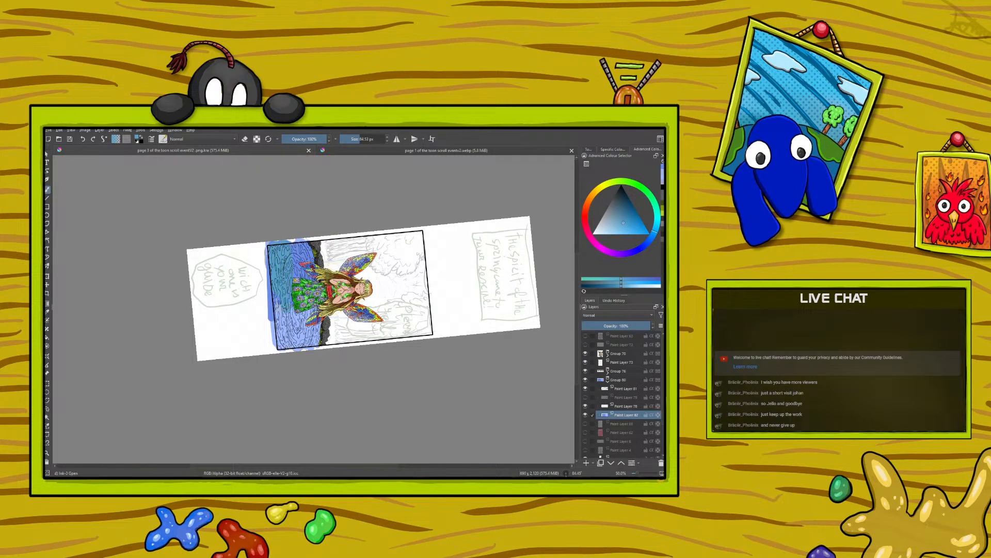
pyautogui.moveTo(312, 308)
pyautogui.mouseDown()
pyautogui.moveTo(317, 340)
pyautogui.moveTo(299, 341)
pyautogui.moveTo(283, 325)
pyautogui.moveTo(279, 349)
pyautogui.mouseUp()
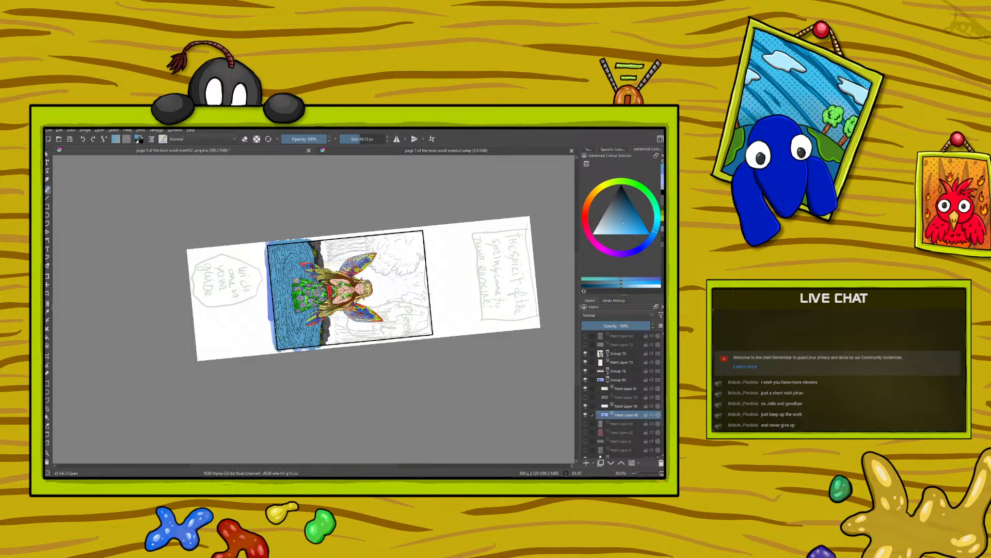
pyautogui.moveTo(637, 474); pyautogui.dragTo(641, 474)
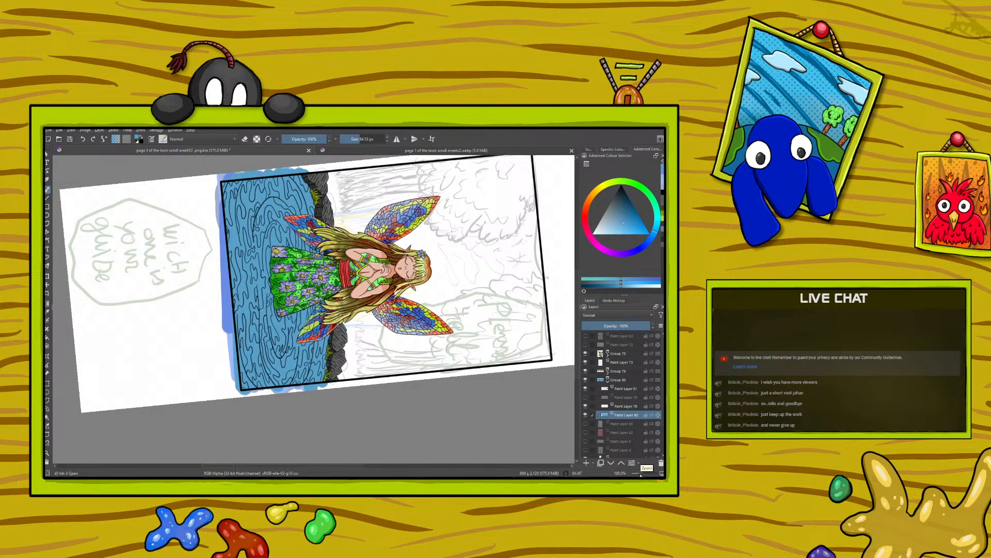
# - Sample a deeper blue from the water in the page 1 comic and return to page 3 with the brush active
pyautogui.click(336, 150)
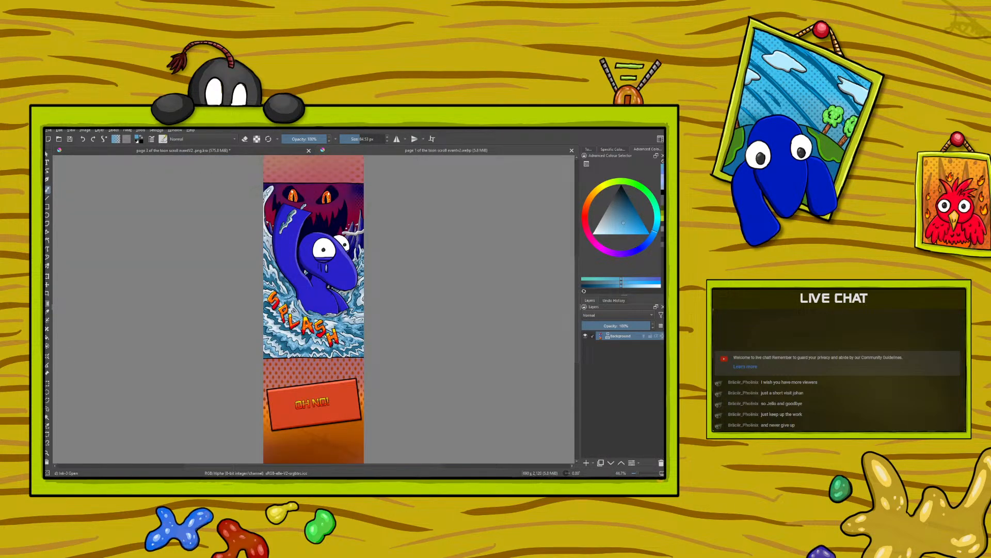
pyautogui.press('p')
pyautogui.click(284, 319)
pyautogui.click(283, 327)
pyautogui.click(282, 329)
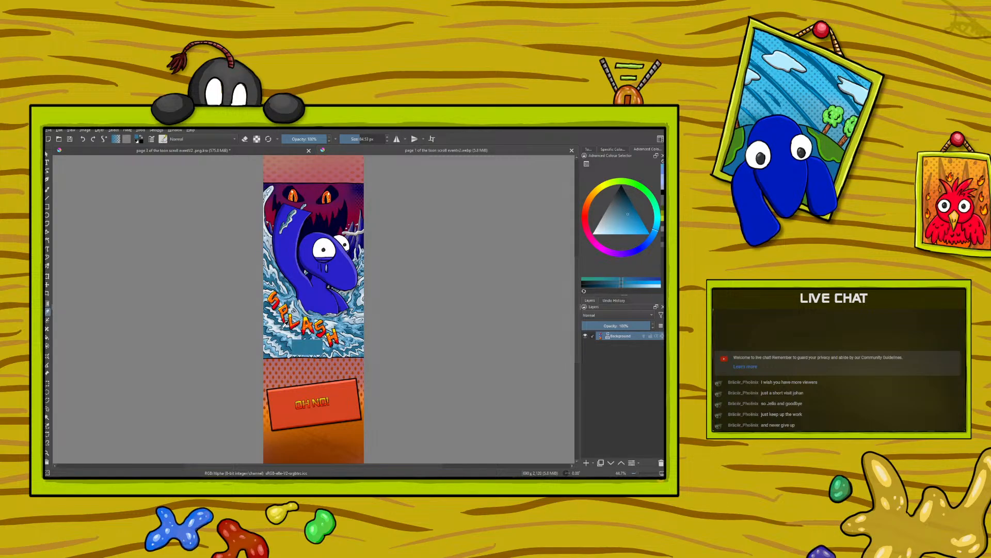
pyautogui.click(48, 191)
pyautogui.click(133, 151)
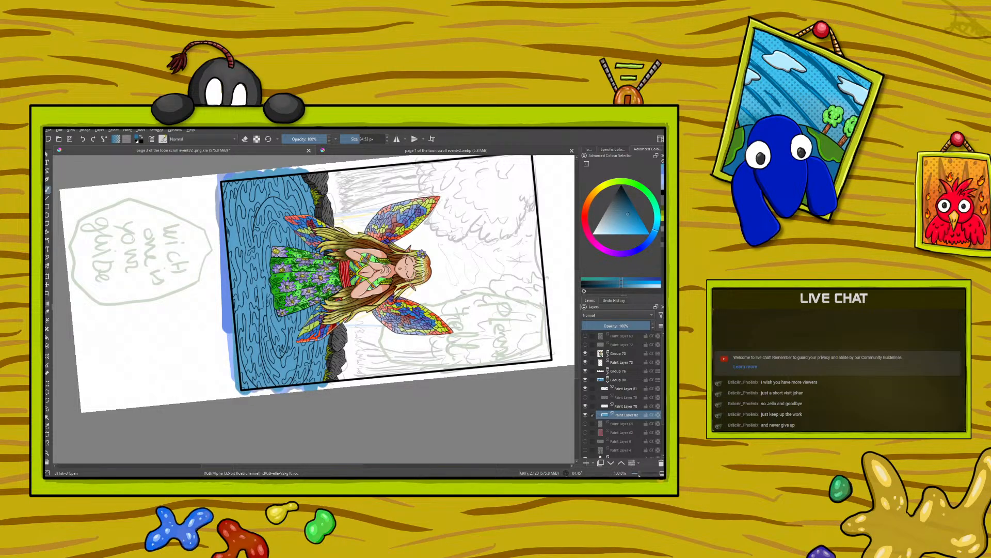
# - Shrink the brush and hide the winged fairy's layer group to expose the whole pond
pyautogui.scroll(1, 640, 474)
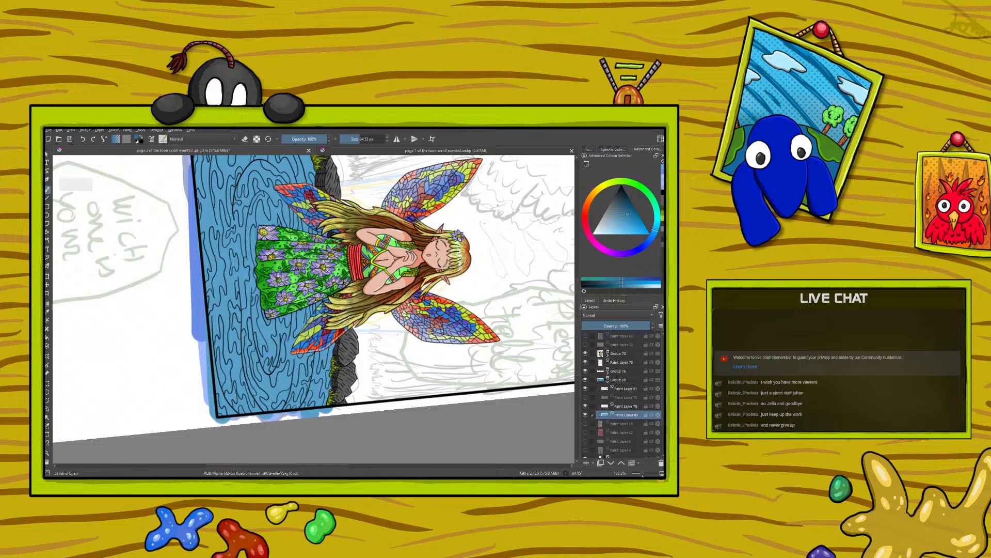
pyautogui.press('[')
pyautogui.press('[')
pyautogui.press('[')
pyautogui.press('[')
pyautogui.press('[')
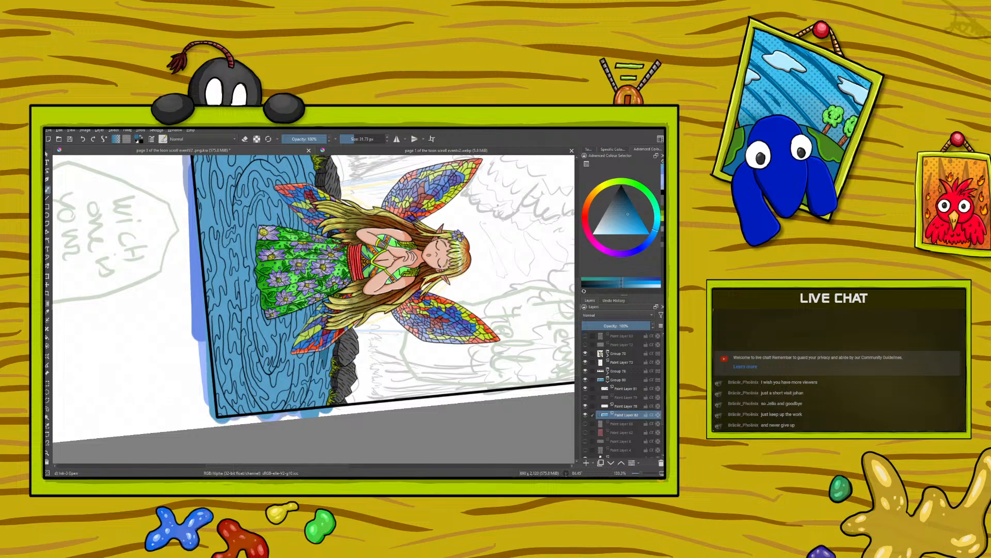
pyautogui.click(585, 354)
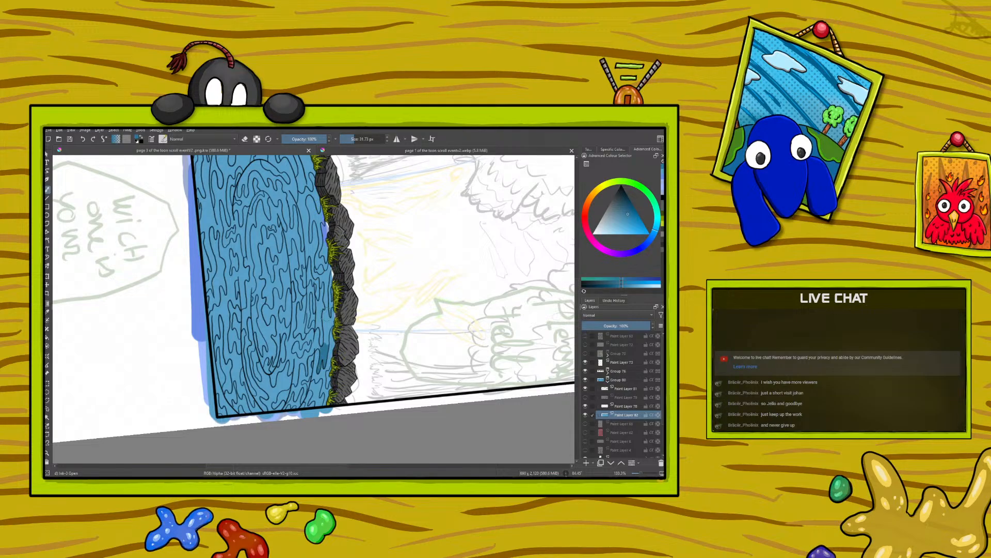
pyautogui.click(82, 139)
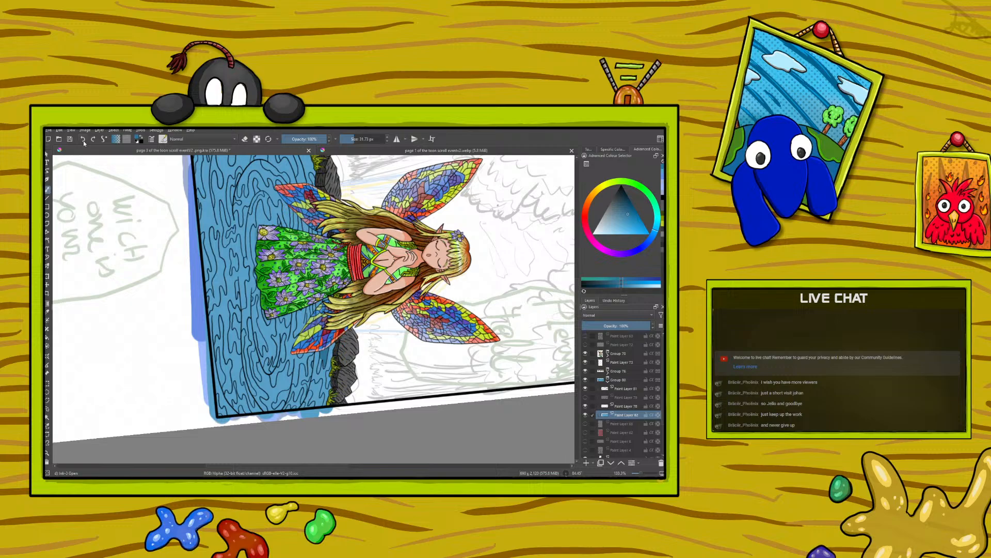
pyautogui.click(586, 353)
# - Sample the pond's base blue and touch up the water beside the rocky bank
pyautogui.click(47, 312)
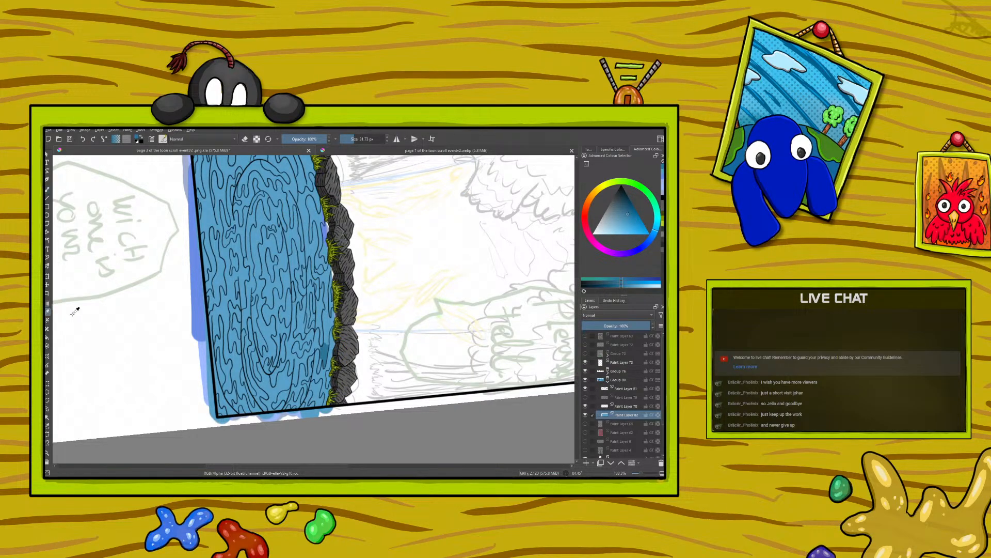
pyautogui.click(317, 376)
pyautogui.click(47, 189)
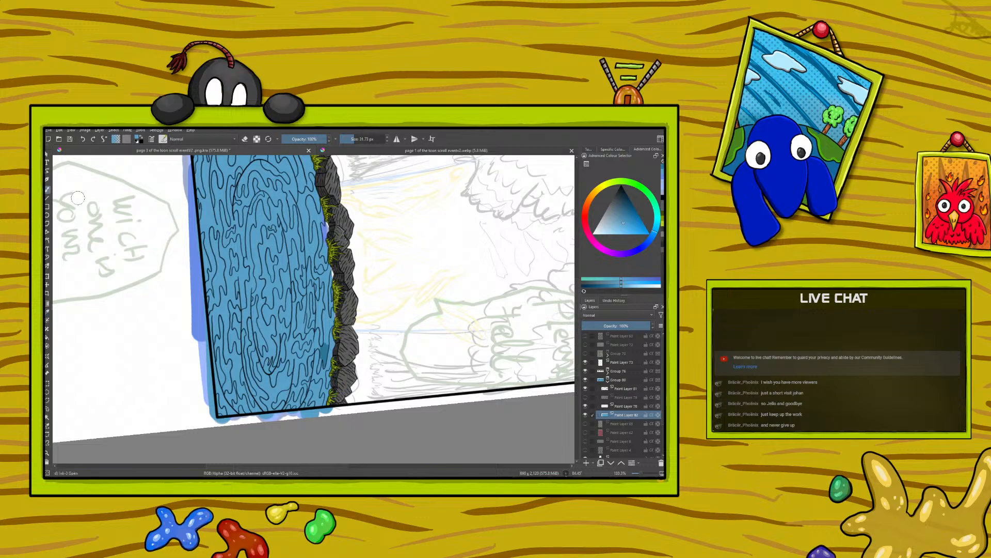
pyautogui.moveTo(324, 340); pyautogui.dragTo(324, 364)
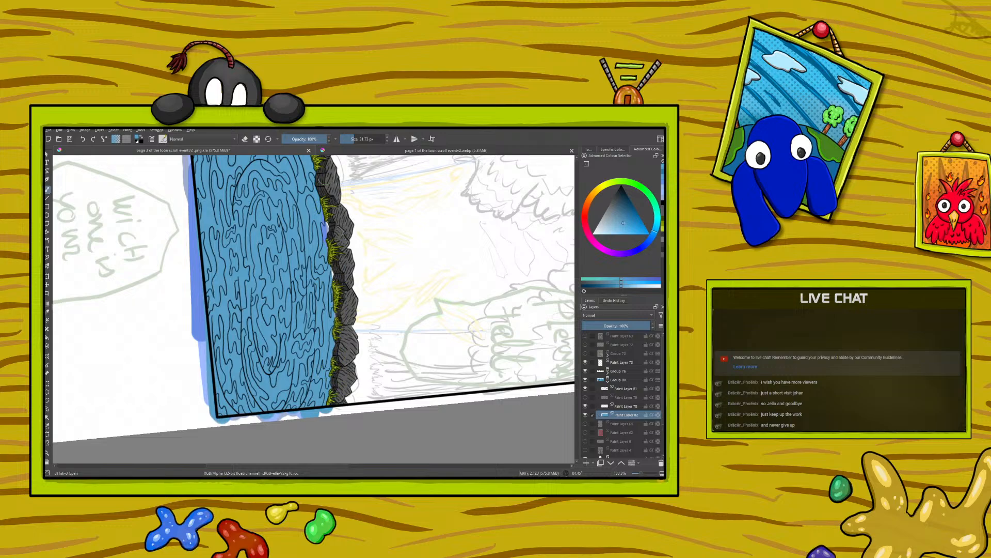
# - Sample a pale highlight blue from the water in the page 1 comic and return to the page 3 document
pyautogui.click(330, 153)
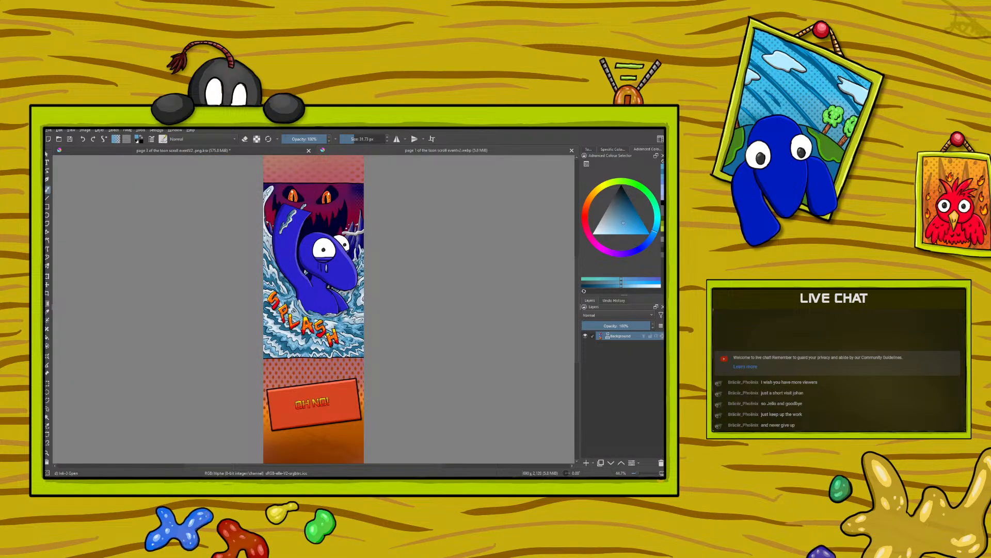
pyautogui.click(279, 152)
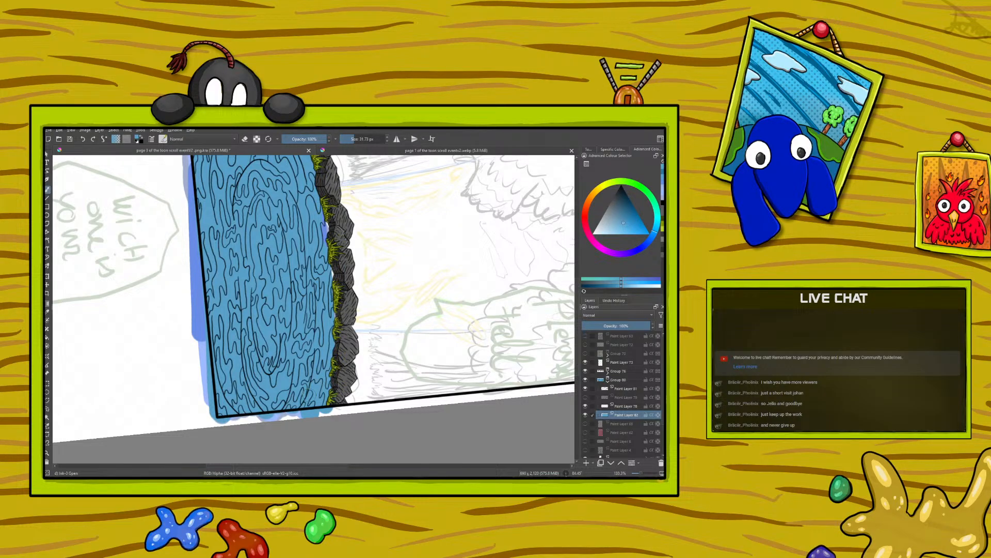
pyautogui.click(350, 154)
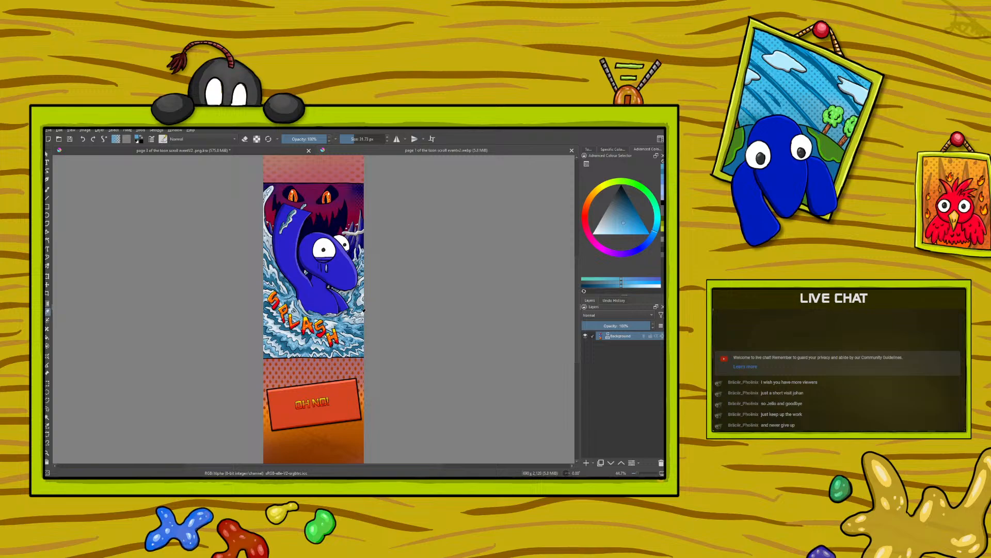
pyautogui.keyDown('ctrl'); pyautogui.click(363, 309); pyautogui.keyUp('ctrl')
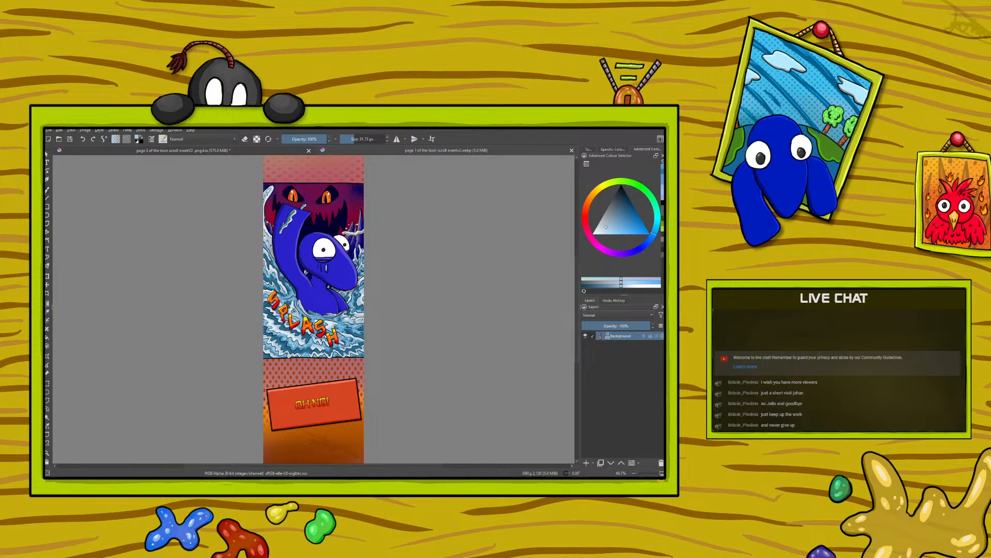
pyautogui.click(112, 150)
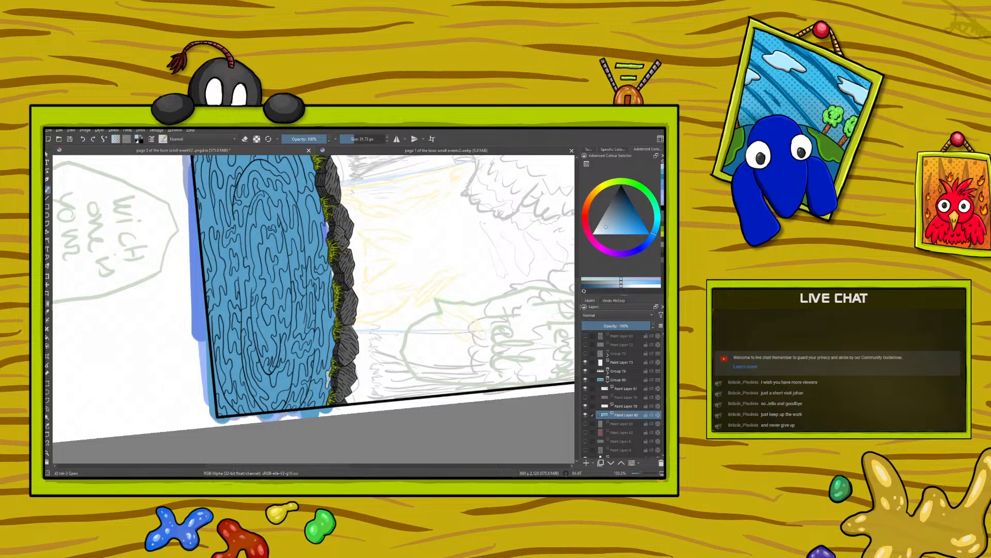
# - Sample a dark blue from the water in the page 1 comic and paint a patch in the page 3 pond's lower corner by the rocks
pyautogui.click(335, 149)
pyautogui.click(48, 312)
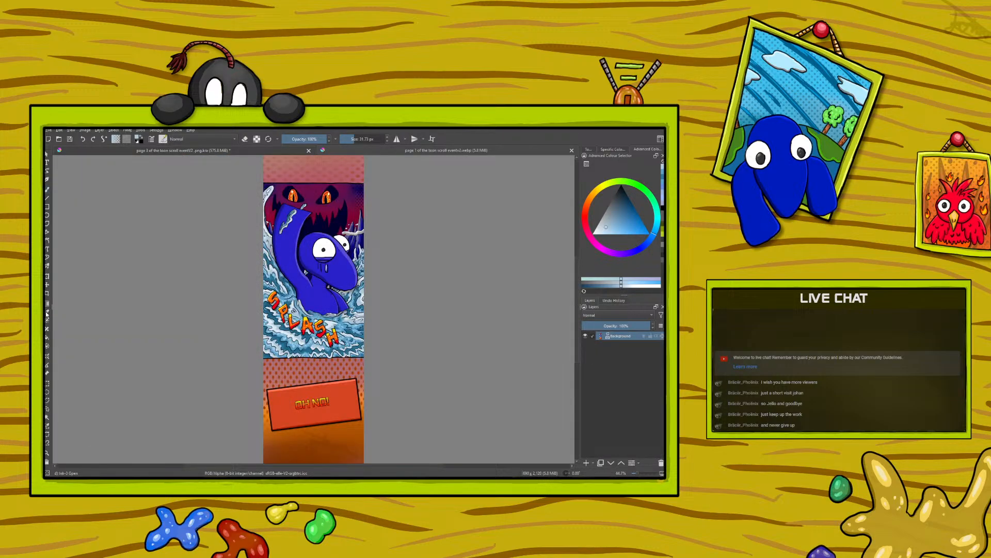
pyautogui.click(286, 342)
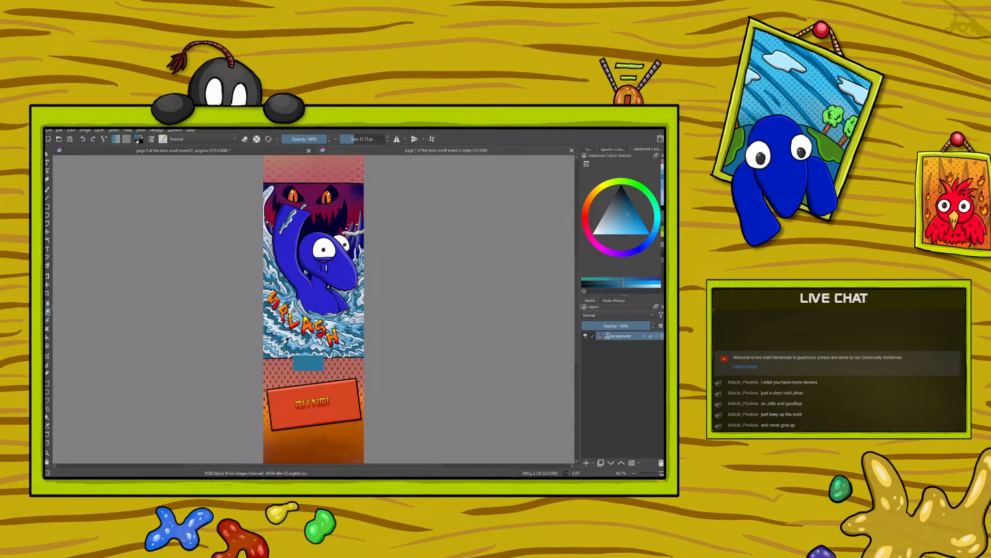
pyautogui.press('b')
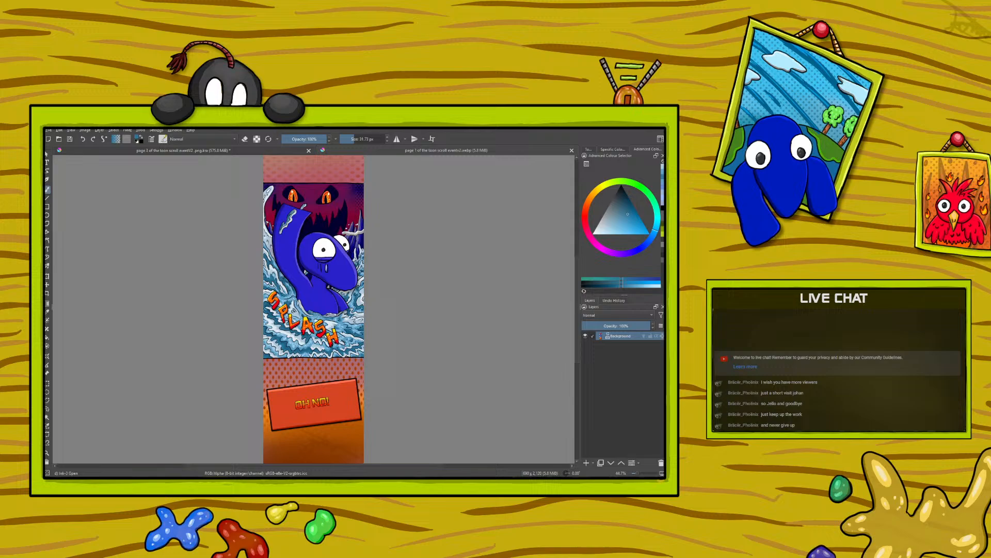
pyautogui.click(124, 151)
pyautogui.moveTo(321, 384); pyautogui.dragTo(319, 390)
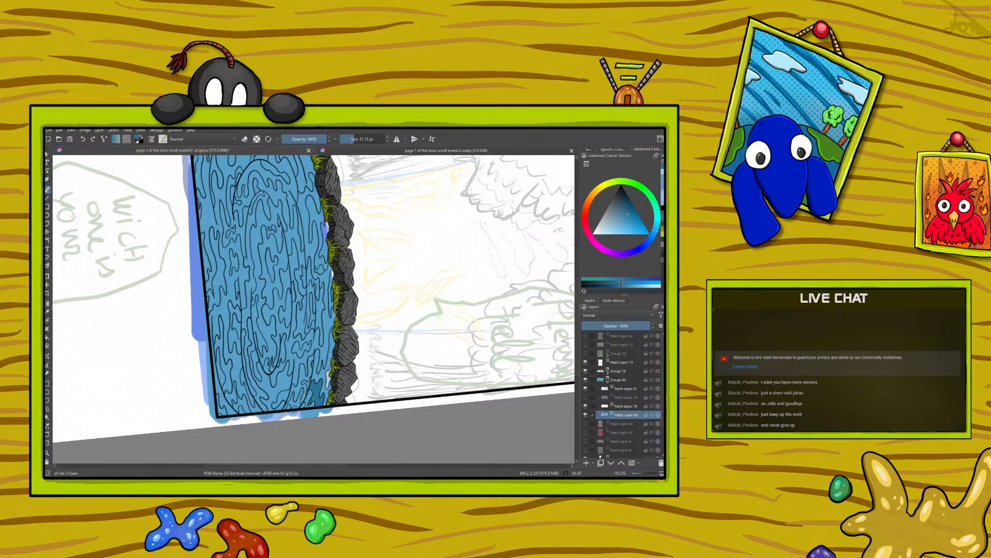
# - Sample a light blue from the page 1 comic's water and dab it beside the dark patch in the pond's lower corner
pyautogui.click(340, 149)
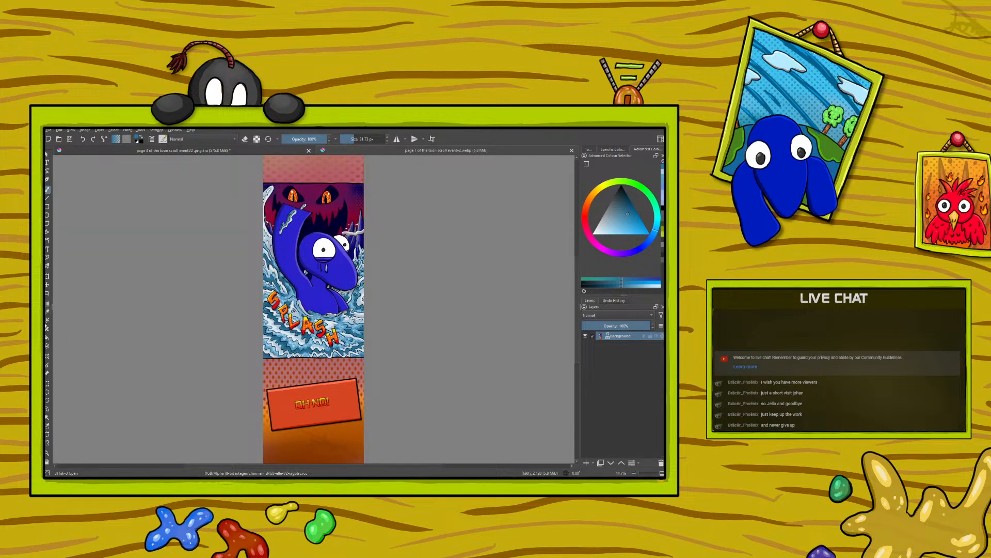
pyautogui.click(48, 311)
pyautogui.click(364, 315)
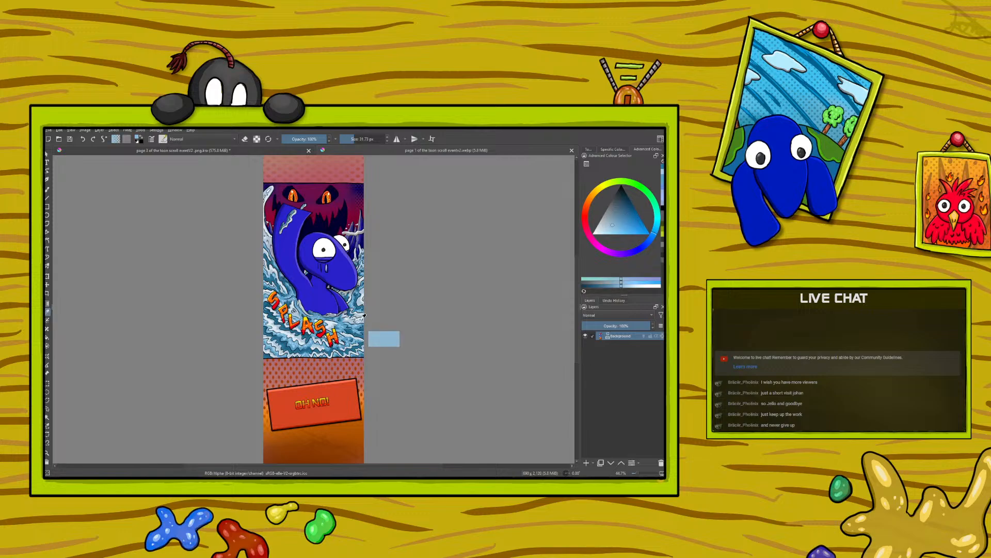
pyautogui.click(47, 189)
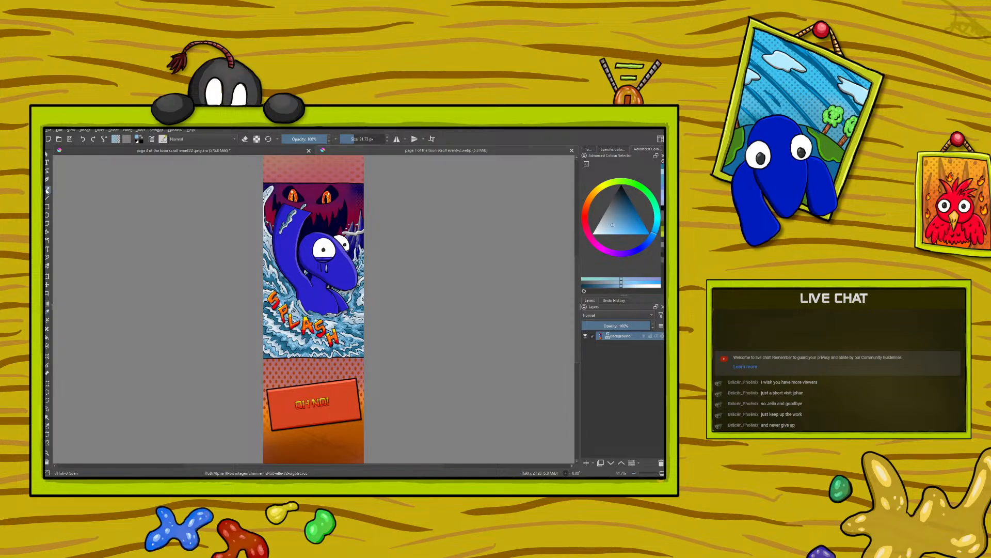
pyautogui.click(220, 152)
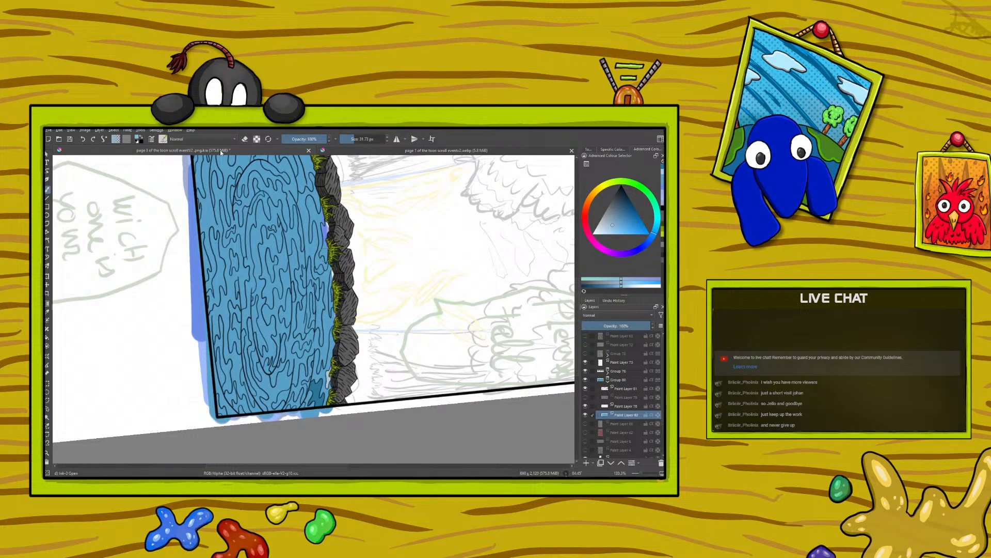
pyautogui.moveTo(308, 400); pyautogui.dragTo(311, 393)
# - Sample the pale highlight blue from the water beside the rocky bank and add a highlight in the pond's lower corner
pyautogui.click(47, 312)
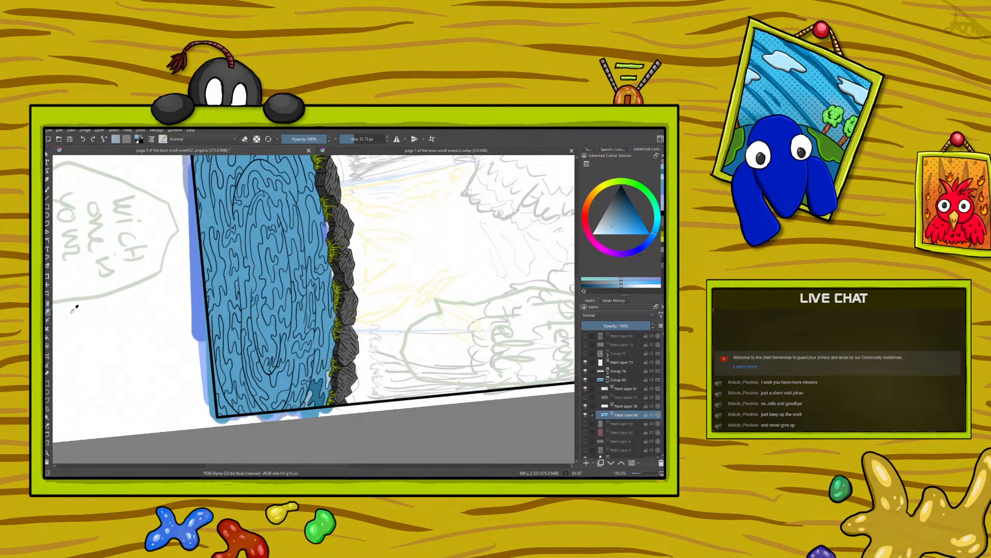
pyautogui.click(329, 372)
pyautogui.hotkey('ctrl', 'z')
pyautogui.click(47, 189)
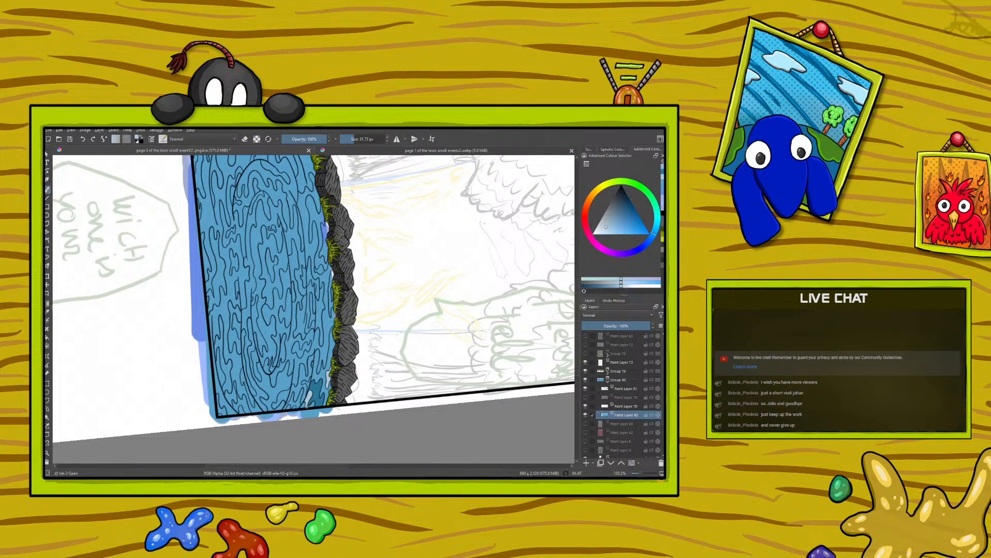
pyautogui.moveTo(310, 399); pyautogui.dragTo(307, 410)
# - Resample the dark blue from the corner patch and shade the ripples up along the rocky bank
pyautogui.click(48, 311)
pyautogui.click(318, 385)
pyautogui.click(47, 191)
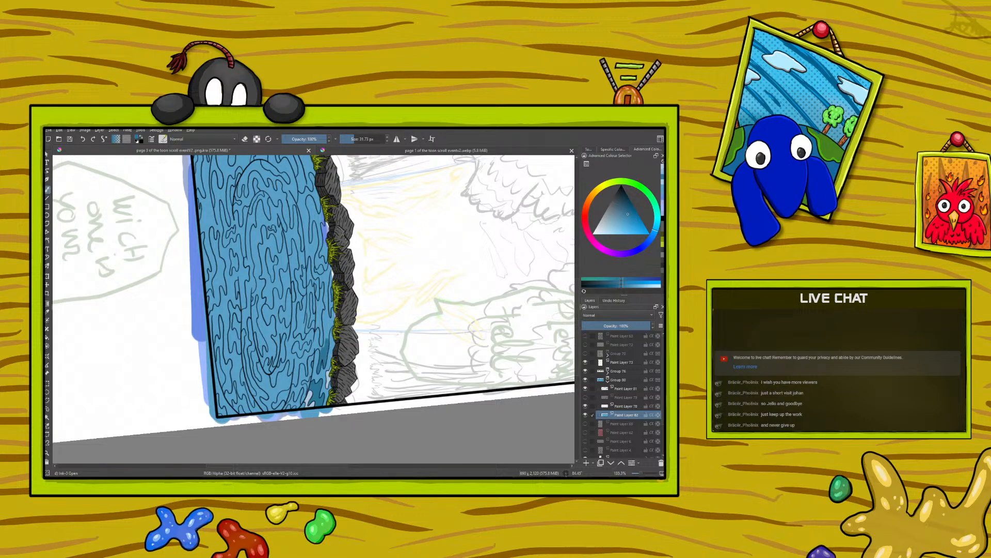
pyautogui.moveTo(326, 338); pyautogui.dragTo(326, 324)
pyautogui.moveTo(332, 325); pyautogui.dragTo(334, 320)
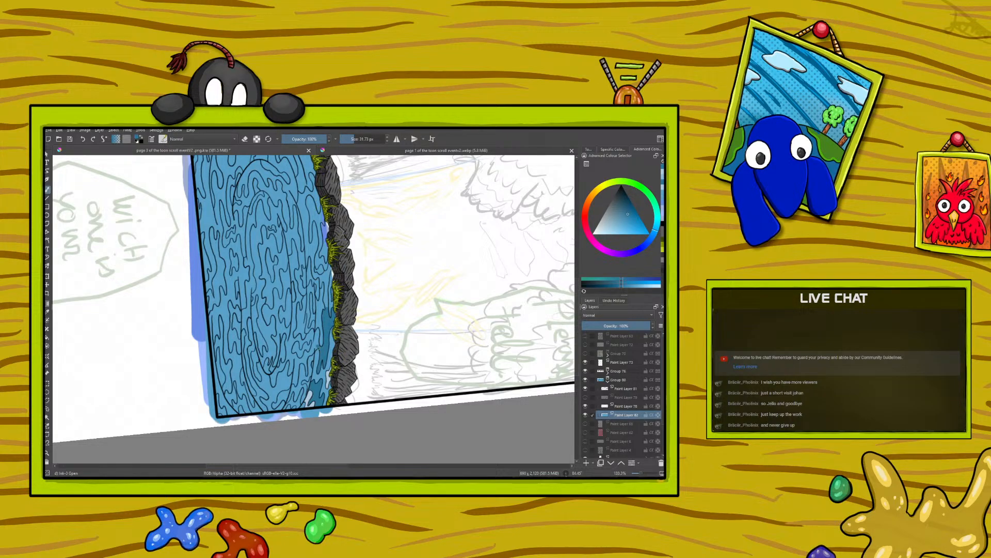
# - Extend the dark blue ripple shading from the rocky bank towards the lower middle of the pond and upward between the lines
pyautogui.moveTo(316, 351); pyautogui.dragTo(316, 338)
pyautogui.moveTo(299, 364); pyautogui.dragTo(293, 378)
pyautogui.moveTo(293, 362); pyautogui.dragTo(290, 372)
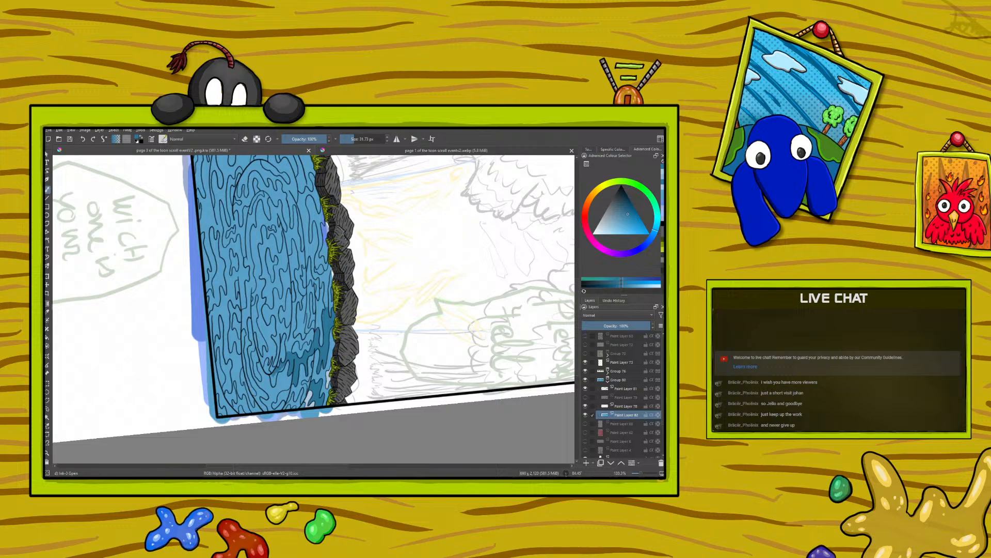
pyautogui.moveTo(275, 375); pyautogui.dragTo(274, 384)
pyautogui.moveTo(289, 351); pyautogui.dragTo(296, 309)
pyautogui.moveTo(291, 277); pyautogui.dragTo(289, 268)
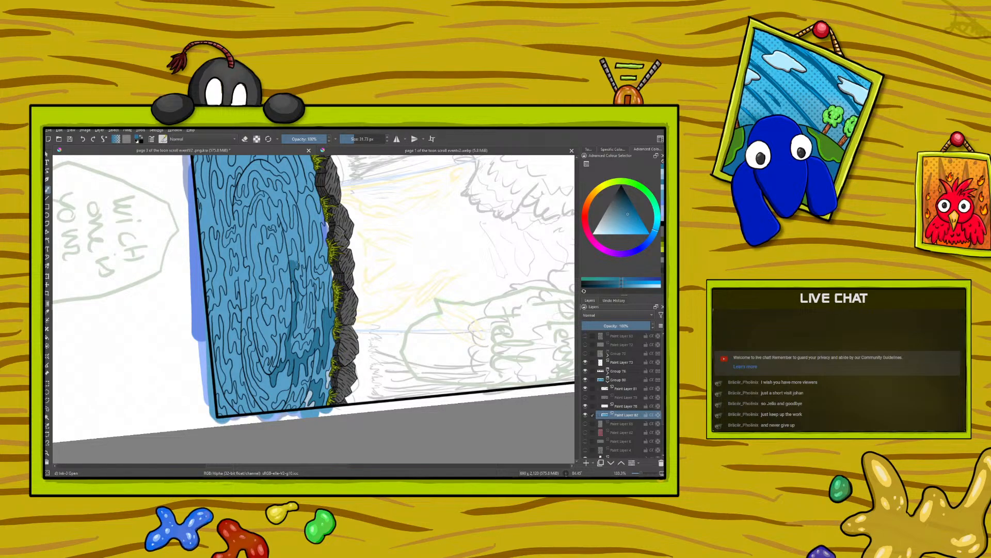
pyautogui.moveTo(293, 259); pyautogui.dragTo(294, 251)
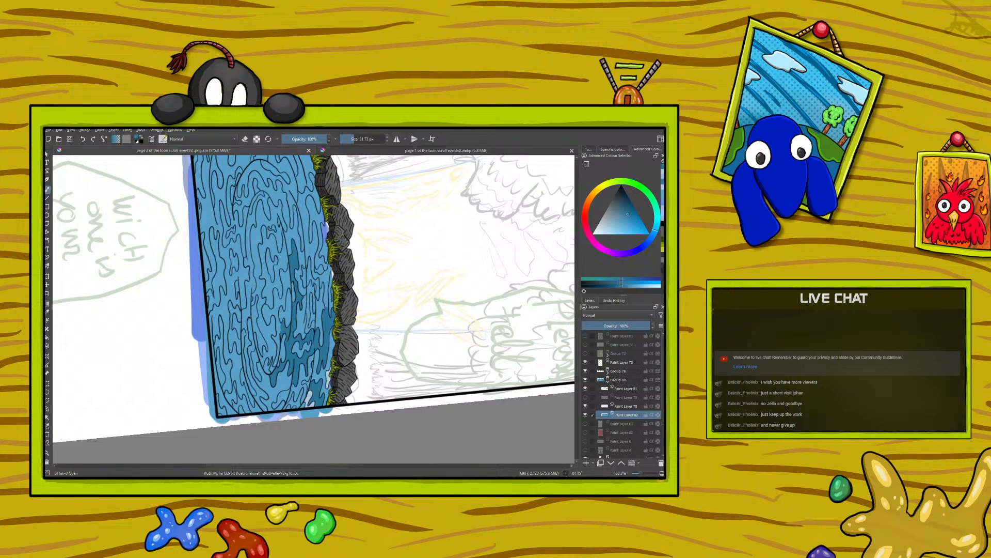
# - Fill more ripples on the inner side of the shaded band with dark blue near the pond's middle
pyautogui.moveTo(279, 335)
pyautogui.mouseDown()
pyautogui.moveTo(276, 315)
pyautogui.moveTo(280, 336)
pyautogui.mouseUp()
pyautogui.moveTo(276, 315); pyautogui.dragTo(274, 306)
pyautogui.moveTo(284, 306); pyautogui.dragTo(284, 275)
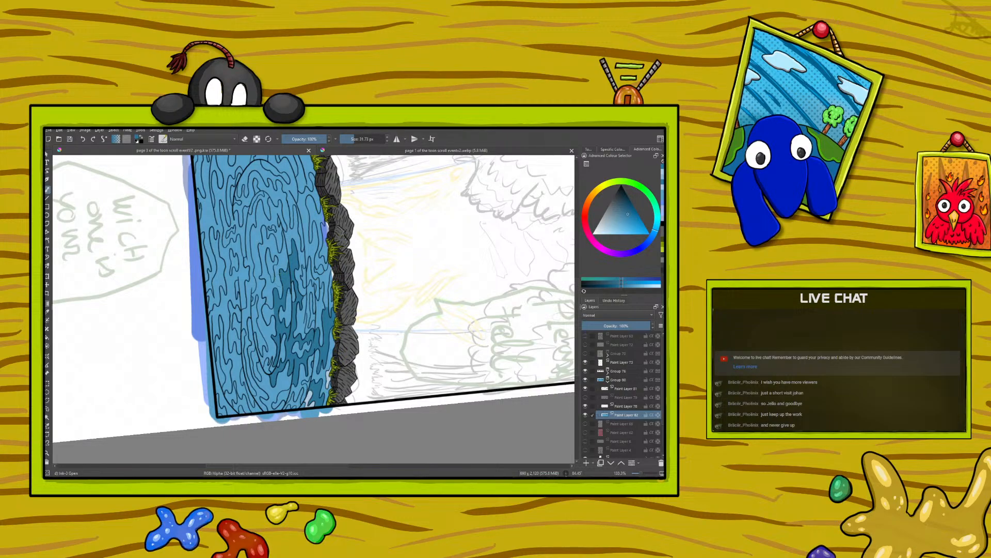
pyautogui.click(266, 313)
pyautogui.rightClick(163, 377)
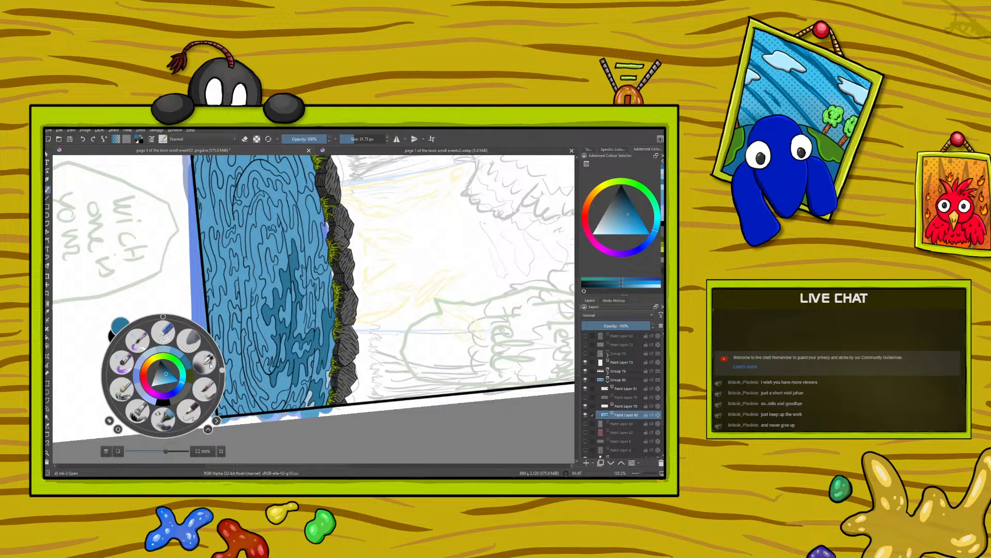
pyautogui.moveTo(222, 371)
pyautogui.mouseDown()
pyautogui.moveTo(211, 343)
pyautogui.moveTo(221, 365)
pyautogui.mouseUp()
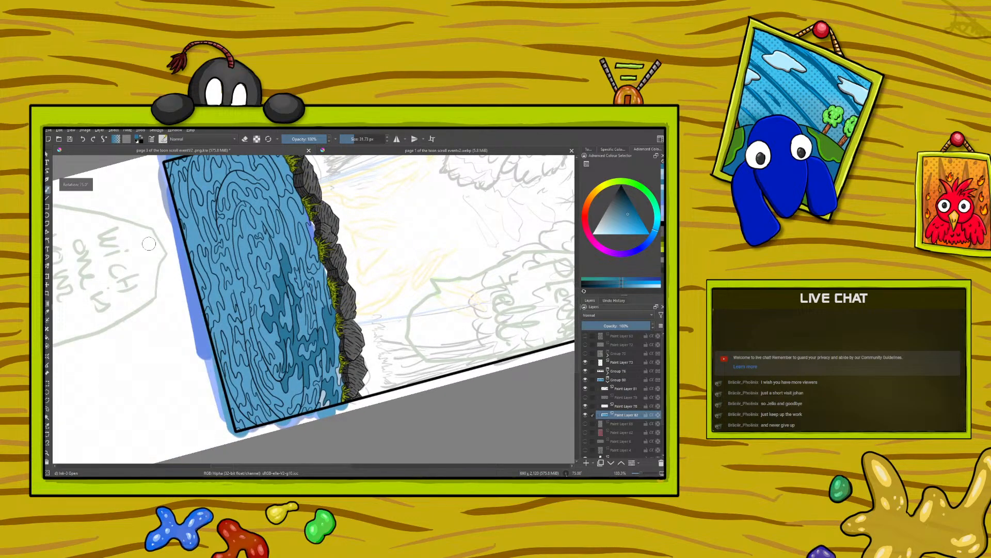
pyautogui.keyDown('ctrl'); pyautogui.click(341, 369); pyautogui.keyUp('ctrl')
pyautogui.press('b')
pyautogui.hotkey('ctrl', 'z')
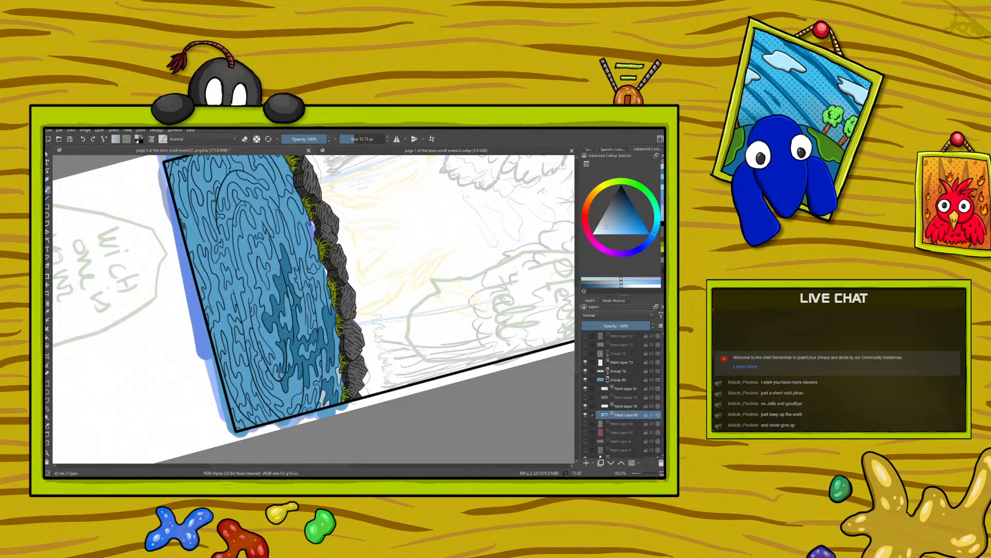
# - Resample the dark blue and continue the ripple shading up the pond along the rocky bank
pyautogui.keyDown('ctrl'); pyautogui.click(334, 314); pyautogui.keyUp('ctrl')
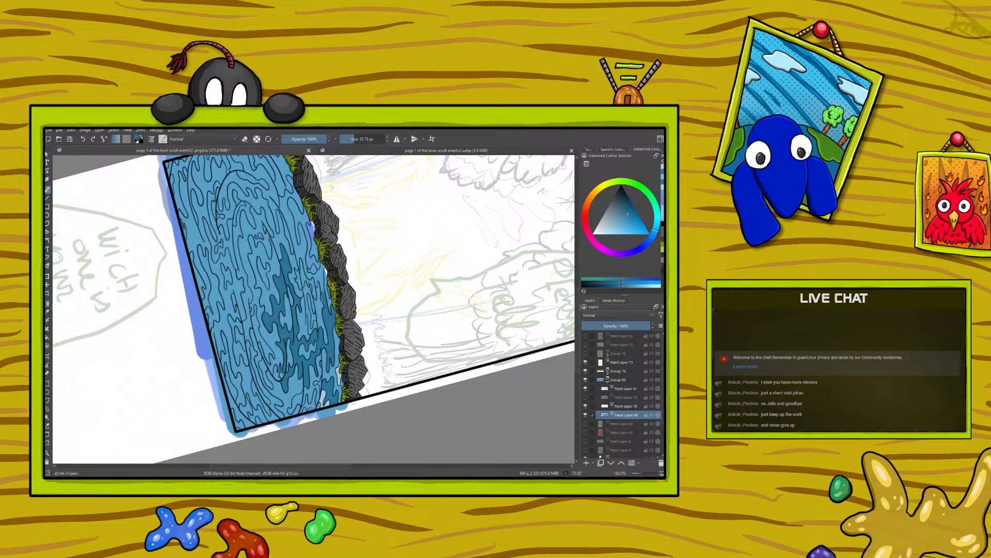
pyautogui.moveTo(322, 288); pyautogui.dragTo(323, 281)
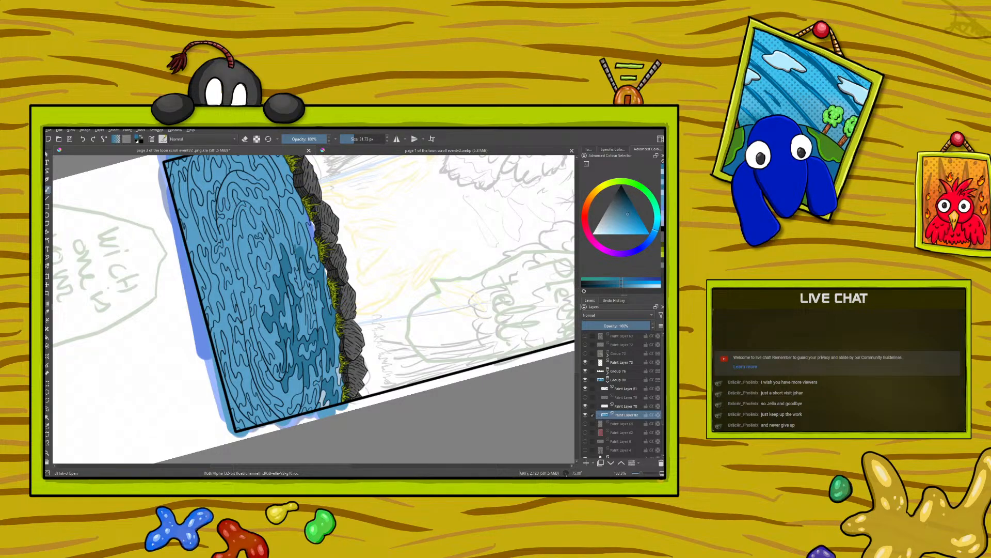
pyautogui.click(633, 473)
pyautogui.hotkey('ctrl', '+')
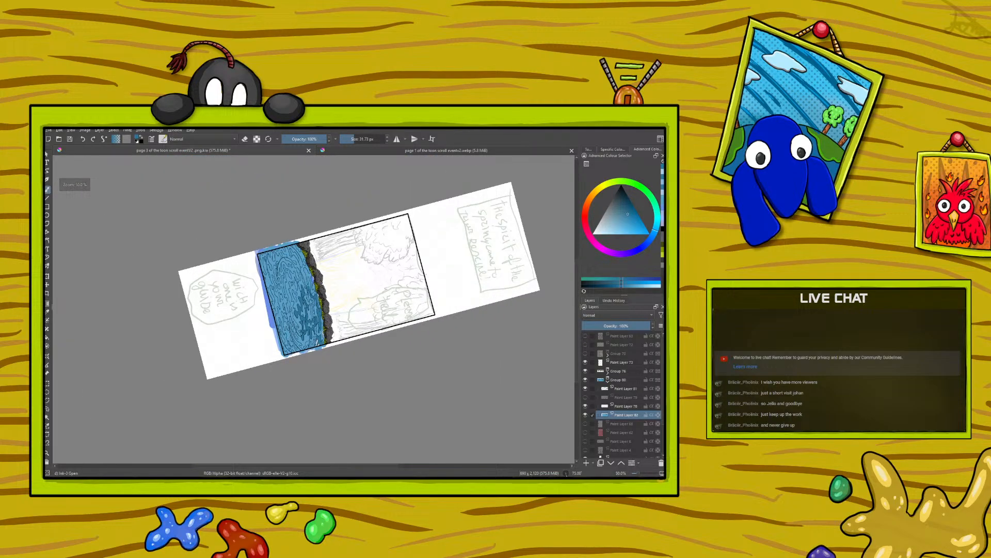
pyautogui.hotkey('ctrl', '+')
pyautogui.hotkey('ctrl', '+')
pyautogui.hotkey('ctrl', '+')
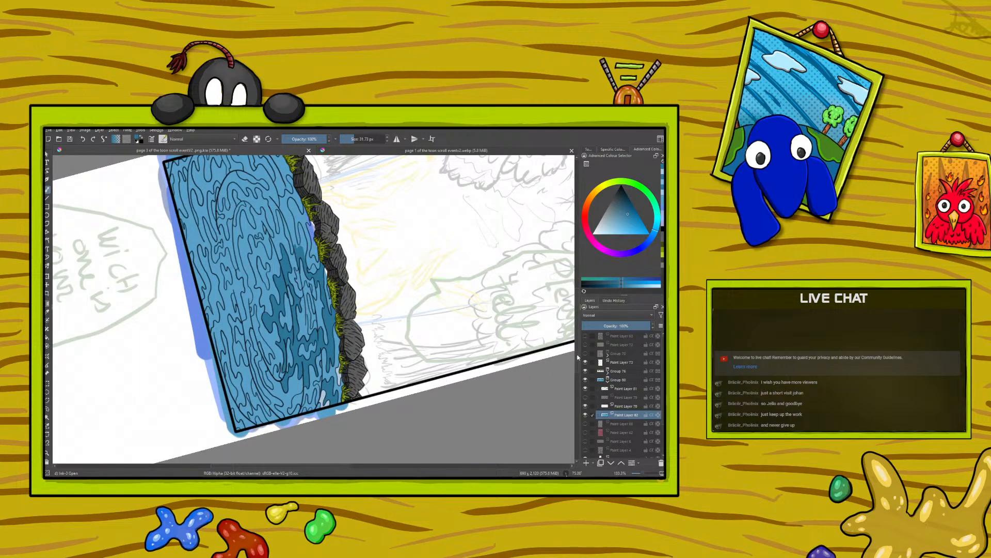
pyautogui.scroll(5, 571, 330)
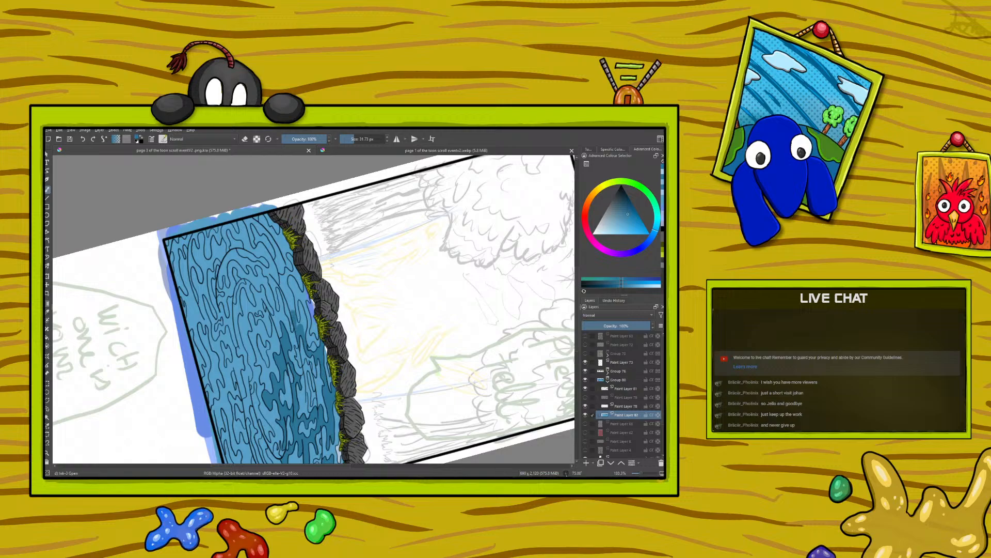
pyautogui.moveTo(290, 299)
pyautogui.mouseDown()
pyautogui.moveTo(293, 309)
pyautogui.moveTo(284, 285)
pyautogui.mouseUp()
pyautogui.moveTo(288, 276)
pyautogui.mouseDown()
pyautogui.moveTo(285, 269)
pyautogui.moveTo(297, 280)
pyautogui.moveTo(292, 256)
pyautogui.mouseUp()
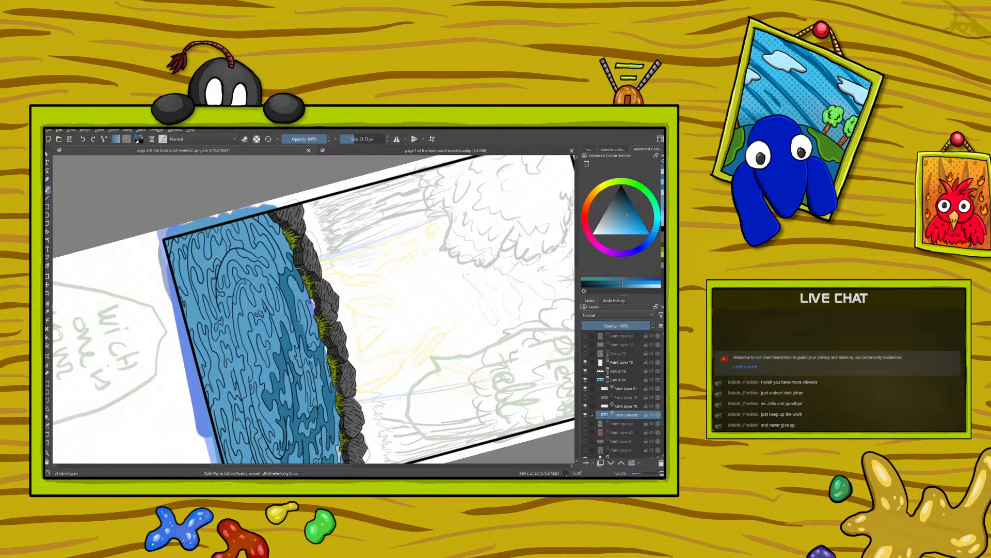
pyautogui.moveTo(300, 334); pyautogui.dragTo(303, 311)
# - Sample the pale highlight blue from the water beside the lower rocks and reactivate the brush
pyautogui.click(338, 151)
pyautogui.click(233, 151)
pyautogui.click(47, 312)
pyautogui.scroll(-3, 542, 340)
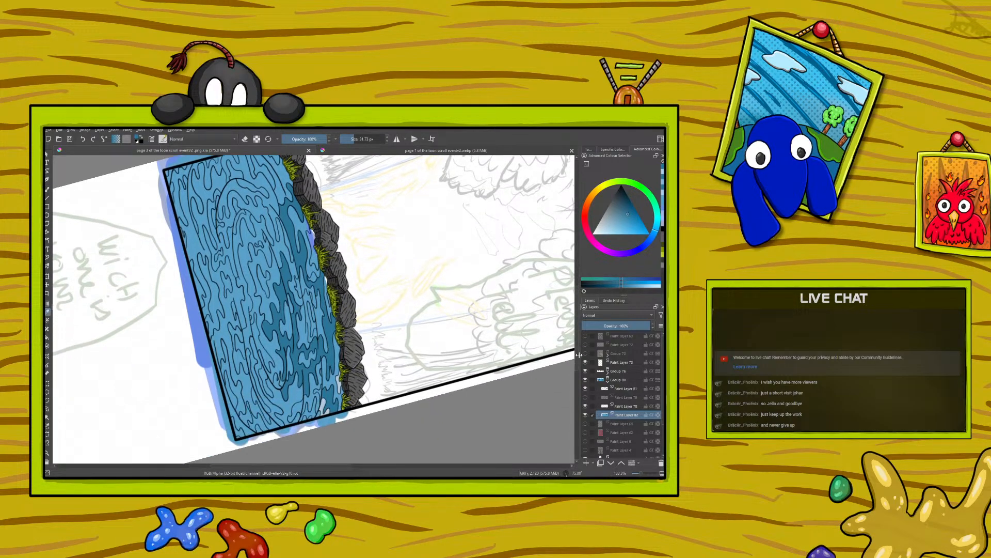
pyautogui.click(341, 375)
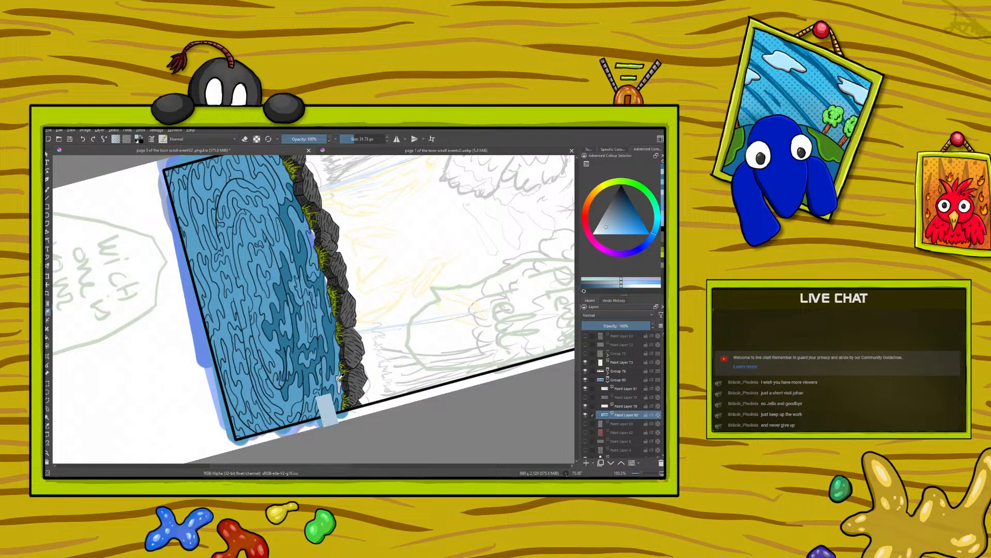
pyautogui.click(48, 187)
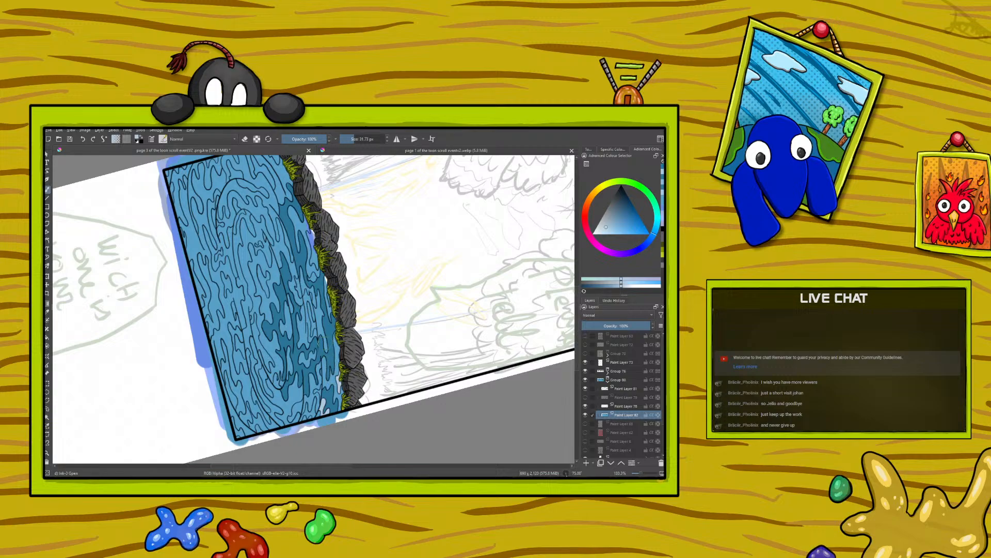
# - Paint pale blue highlights on the ripples inside the dark shaded band near the rocky bank
pyautogui.moveTo(325, 343); pyautogui.dragTo(322, 344)
pyautogui.click(83, 139)
pyautogui.hotkey('ctrl', 'shift', 'z')
pyautogui.hotkey('ctrl', 'shift', 'z')
pyautogui.moveTo(318, 329); pyautogui.dragTo(315, 313)
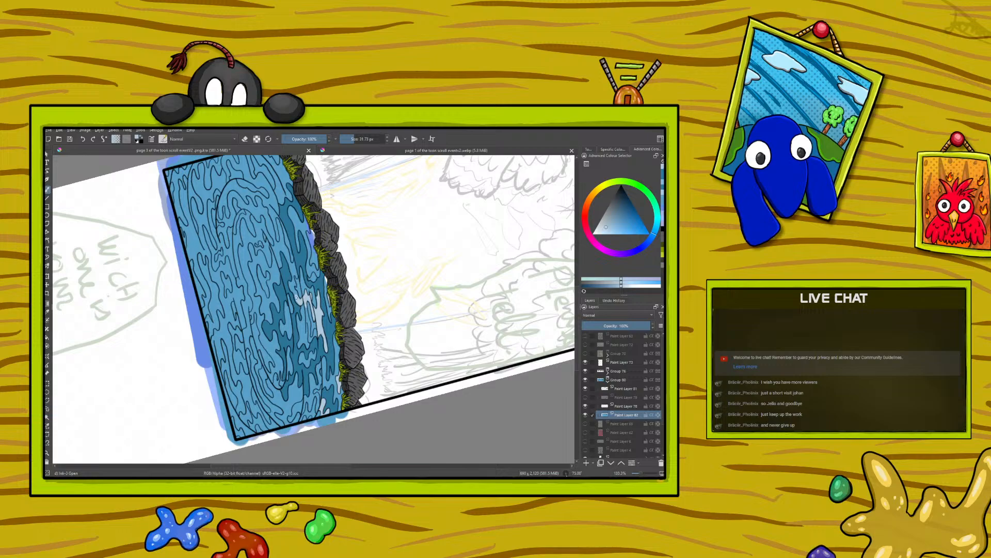
pyautogui.moveTo(292, 287); pyautogui.dragTo(296, 295)
pyautogui.click(83, 140)
pyautogui.moveTo(297, 295); pyautogui.dragTo(299, 305)
pyautogui.moveTo(307, 314); pyautogui.dragTo(309, 331)
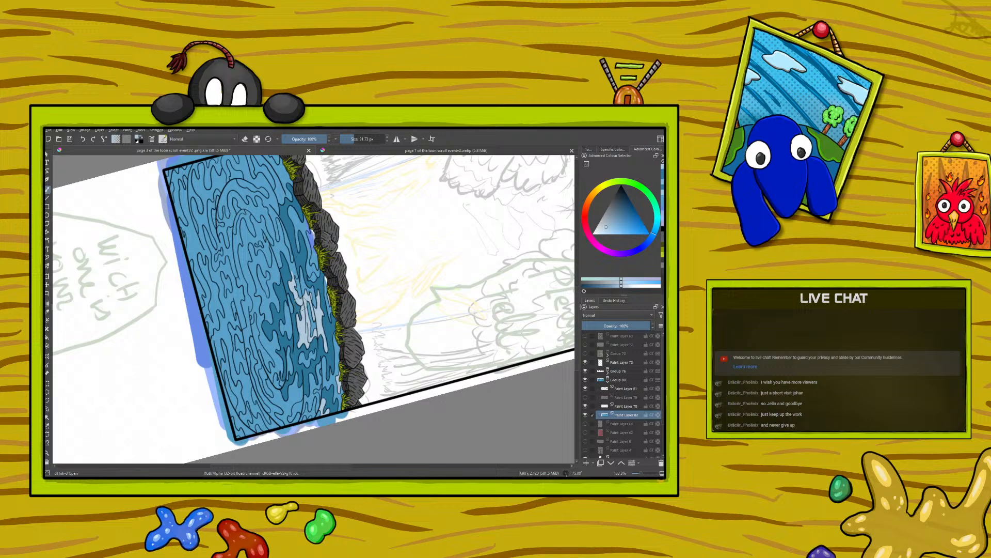
# - Carry the pale highlight up the pond in an arc around the upper ripples and add small highlights beside the rocks
pyautogui.scroll(3, 326, 340)
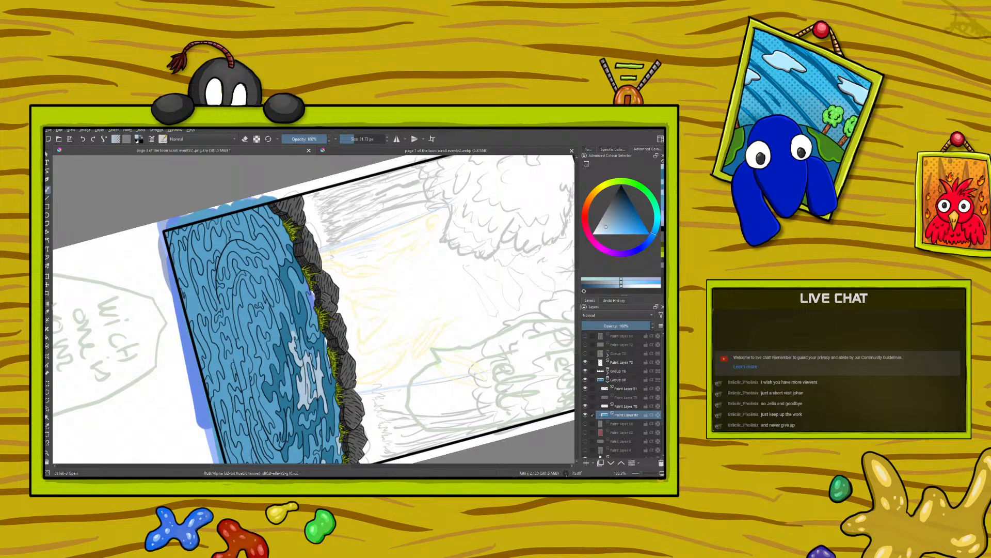
pyautogui.moveTo(291, 333); pyautogui.dragTo(285, 311)
pyautogui.moveTo(283, 311)
pyautogui.mouseDown()
pyautogui.moveTo(287, 318)
pyautogui.moveTo(281, 307)
pyautogui.mouseUp()
pyautogui.moveTo(275, 312); pyautogui.dragTo(274, 299)
pyautogui.moveTo(273, 295)
pyautogui.mouseDown()
pyautogui.moveTo(258, 260)
pyautogui.moveTo(259, 277)
pyautogui.moveTo(232, 255)
pyautogui.moveTo(231, 285)
pyautogui.moveTo(227, 271)
pyautogui.moveTo(217, 278)
pyautogui.moveTo(228, 307)
pyautogui.moveTo(234, 276)
pyautogui.mouseUp()
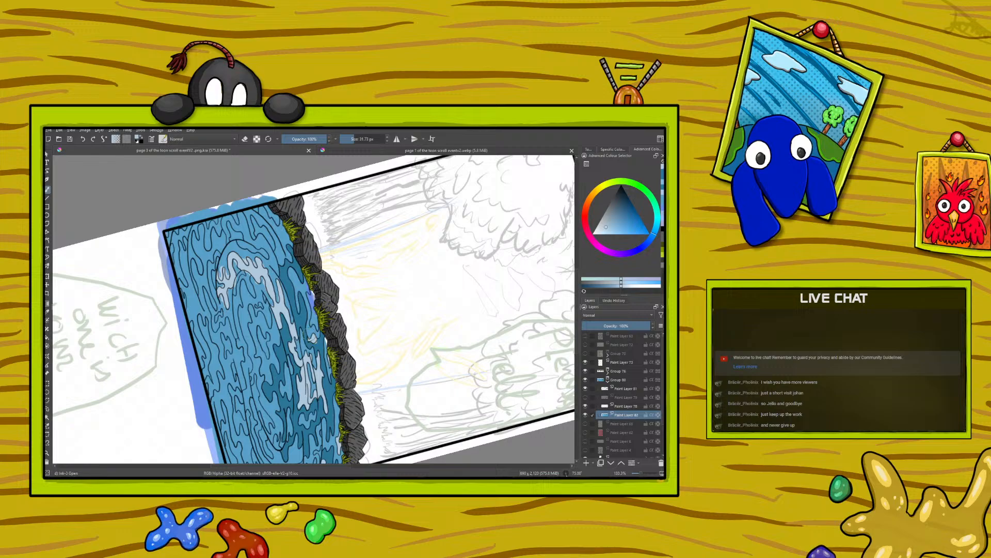
pyautogui.moveTo(314, 313); pyautogui.dragTo(312, 300)
pyautogui.moveTo(317, 327); pyautogui.dragTo(316, 315)
# - Show the winged fairy's layer group again and review the coloured pond in the whole page
pyautogui.hotkey('ctrl', '-')
pyautogui.hotkey('ctrl', '-')
pyautogui.hotkey('ctrl', '-')
pyautogui.hotkey('ctrl', '-')
pyautogui.hotkey('ctrl', '-')
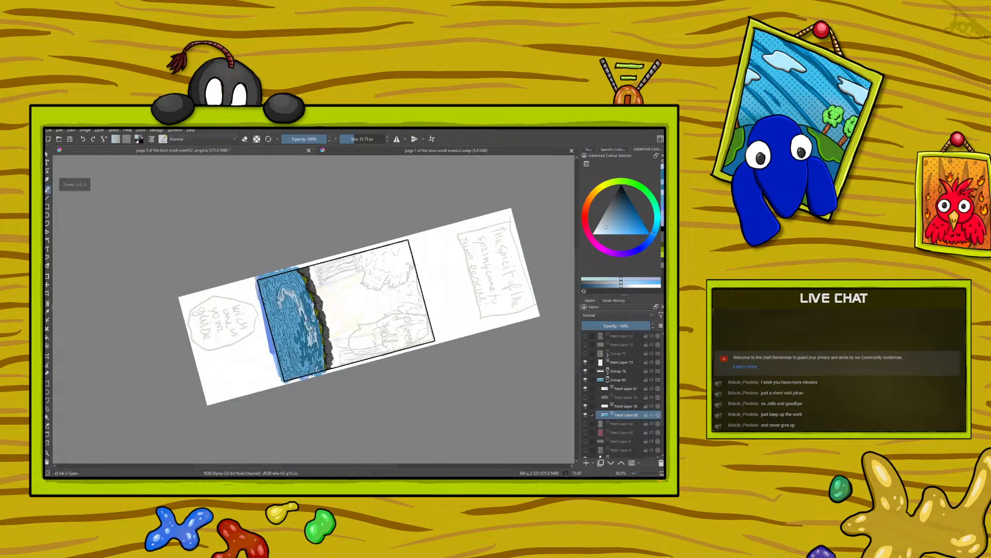
pyautogui.hotkey('ctrl', '+')
pyautogui.hotkey('ctrl', '+')
pyautogui.click(585, 354)
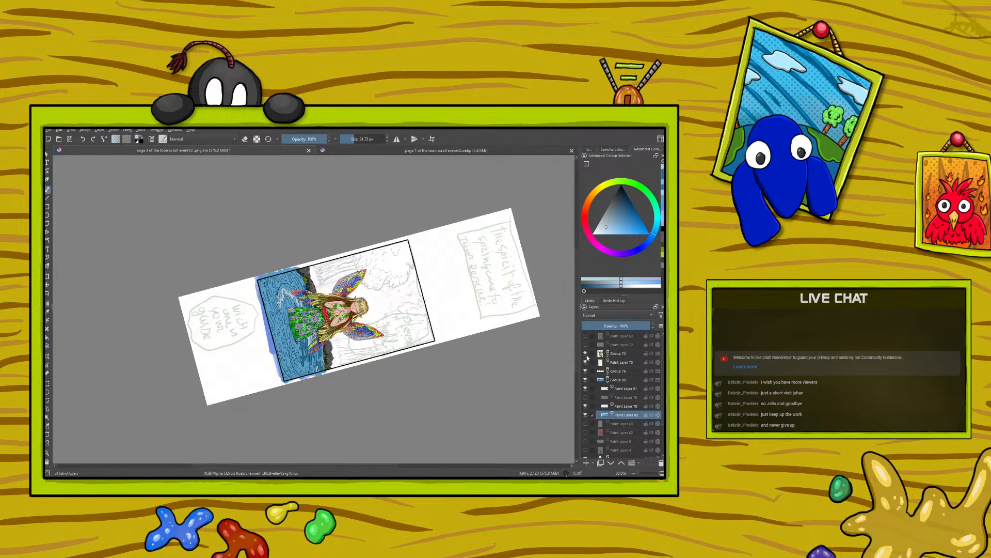
pyautogui.moveTo(587, 358)
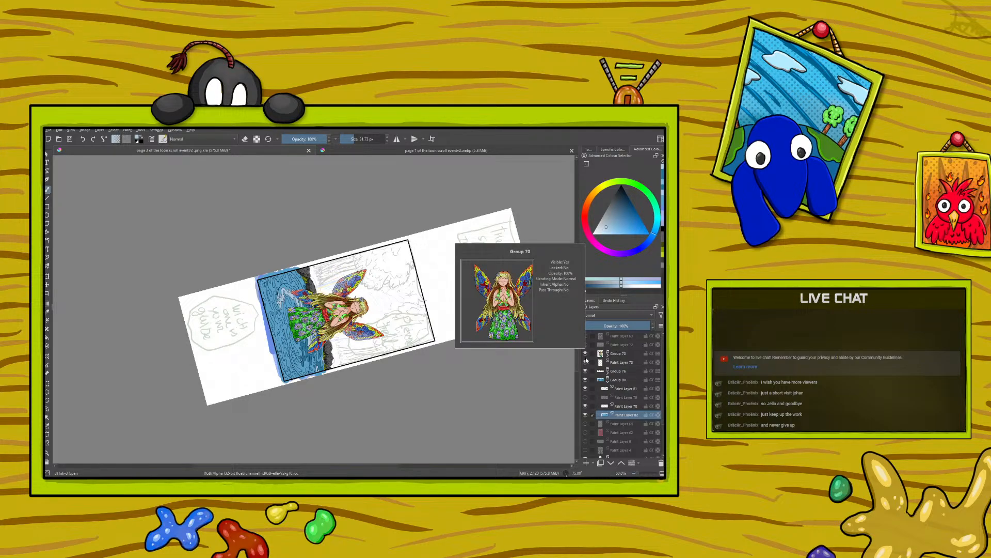
# - Hide the winged fairy's layer group to expose the coloured pond beneath it
pyautogui.click(585, 354)
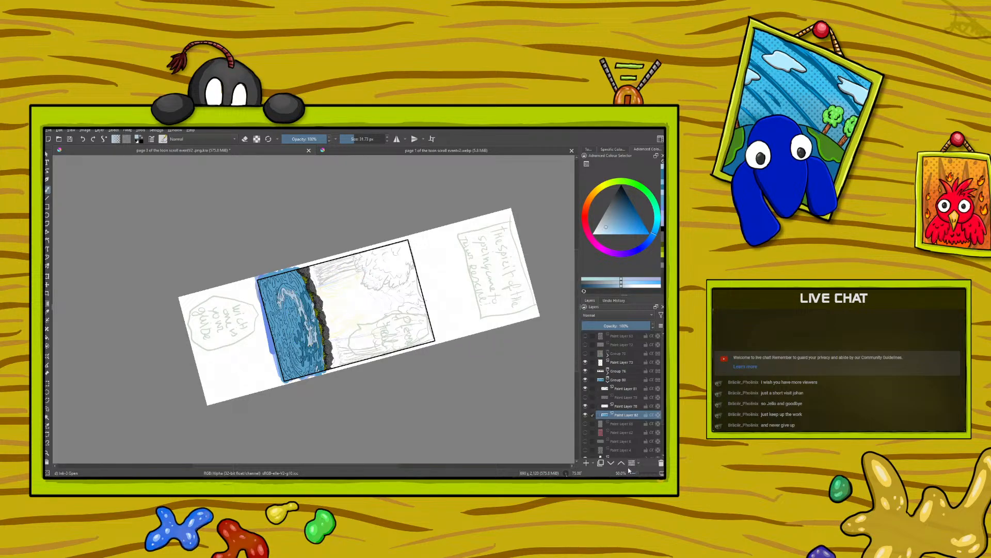
pyautogui.scroll(1, 639, 473)
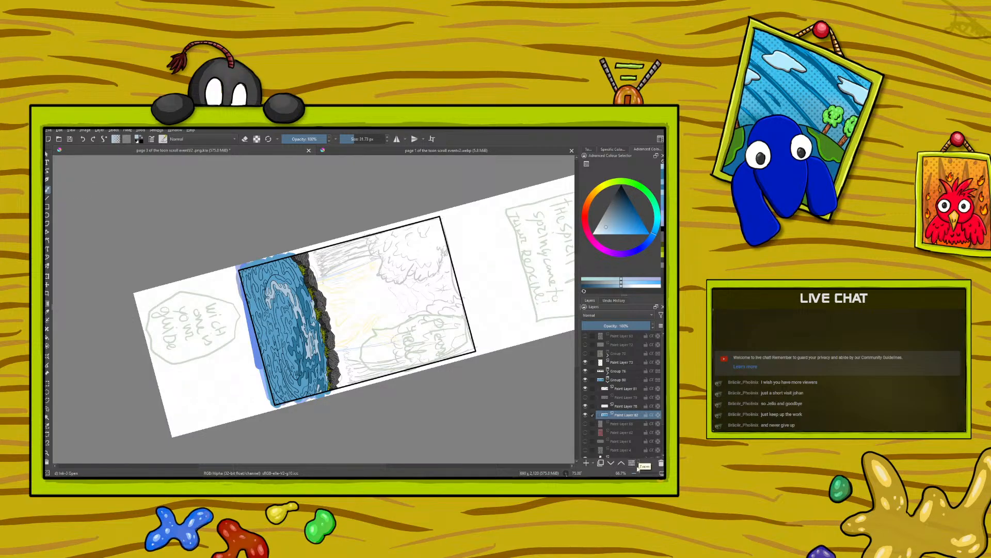
pyautogui.moveTo(638, 473); pyautogui.dragTo(645, 474)
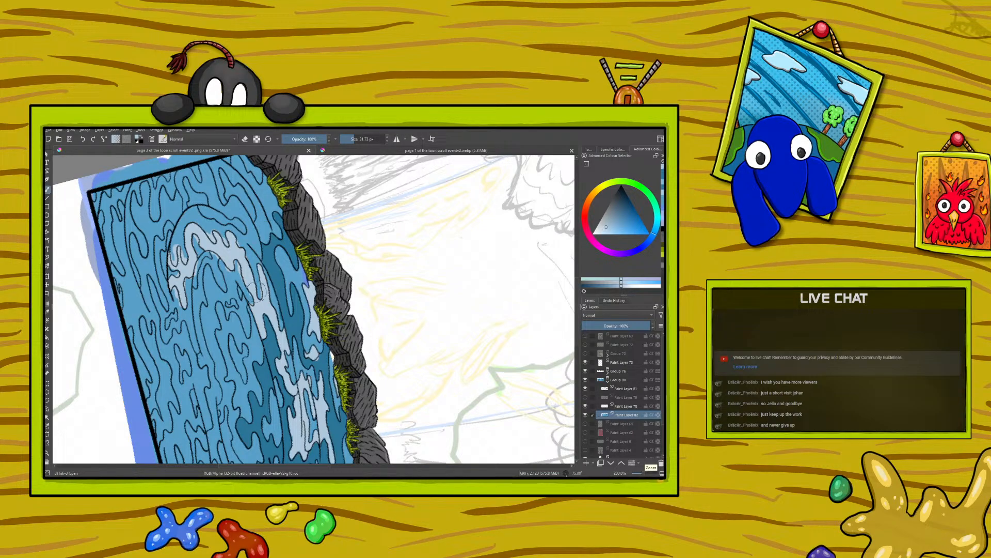
# - Sample the dark blue from the shaded water and touch up the shading beside the rocky bank
pyautogui.click(47, 311)
pyautogui.click(321, 363)
pyautogui.press('b')
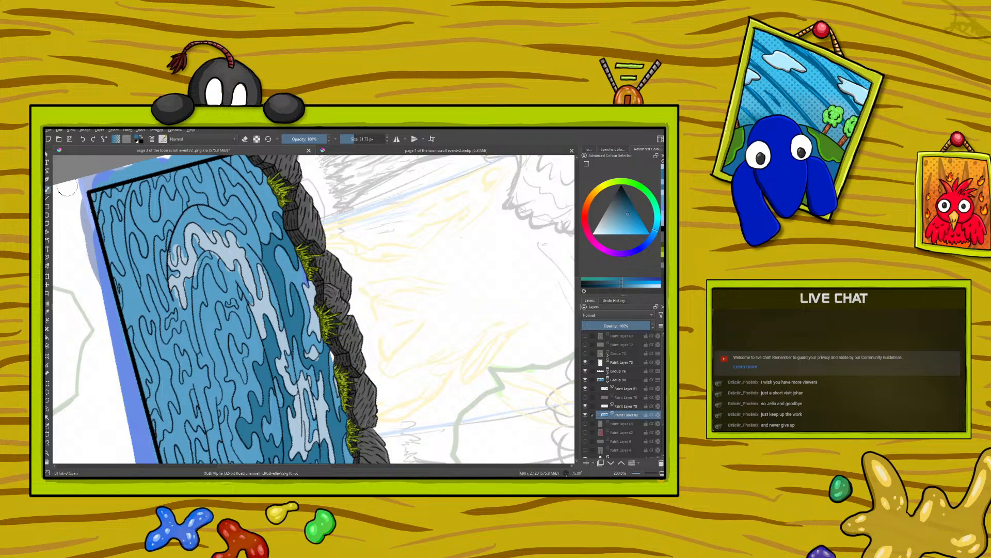
pyautogui.moveTo(328, 339); pyautogui.dragTo(322, 352)
# - Set the brush size to 12.21 px and retouch the edge of the highlight arc with mid blue sampled from the pond
pyautogui.moveTo(355, 137); pyautogui.dragTo(349, 137)
pyautogui.press('p')
pyautogui.click(309, 338)
pyautogui.click(47, 190)
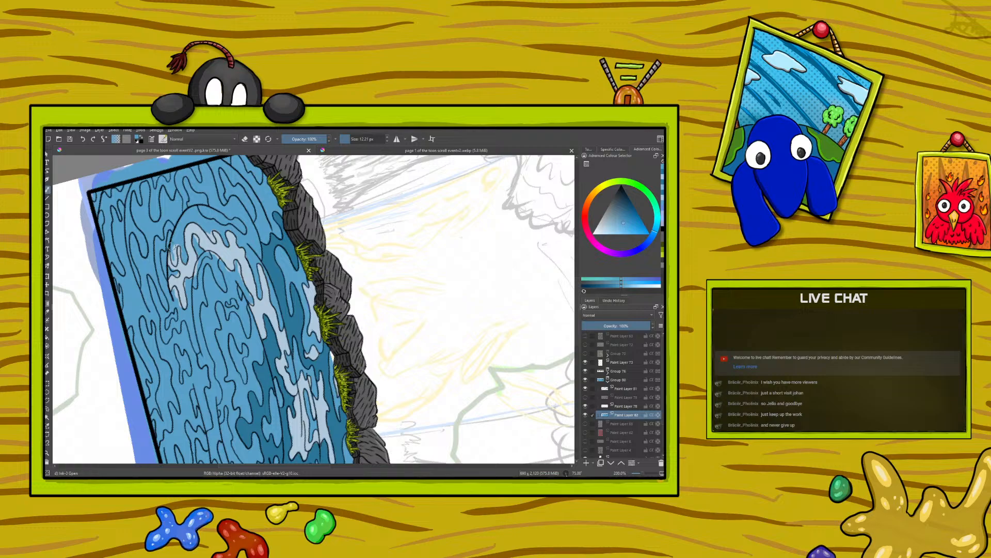
pyautogui.moveTo(176, 255); pyautogui.dragTo(172, 266)
# - Sample the pale highlight blue and paint highlights on the ripples beside the upper rocks
pyautogui.click(48, 312)
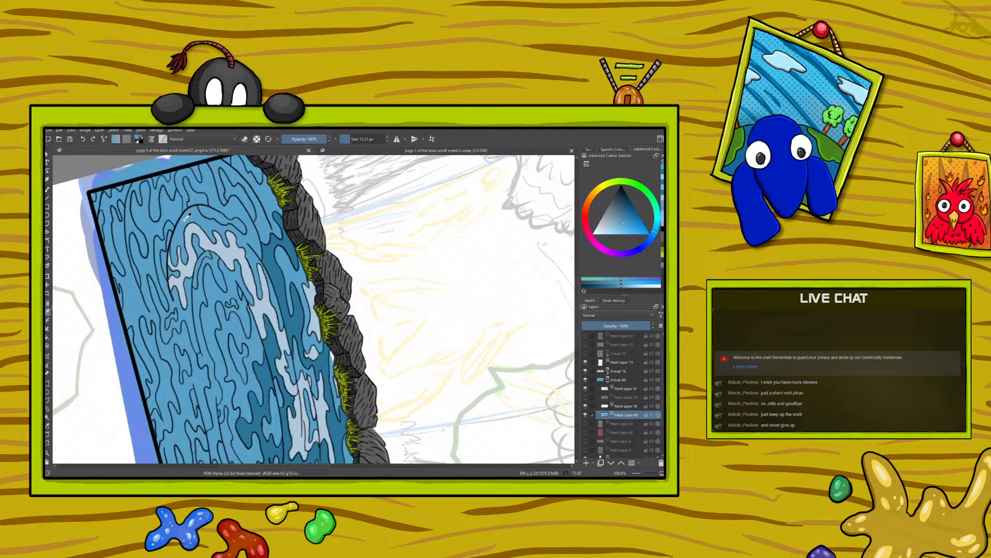
pyautogui.press('b')
pyautogui.keyDown('ctrl'); pyautogui.click(314, 290); pyautogui.keyUp('ctrl')
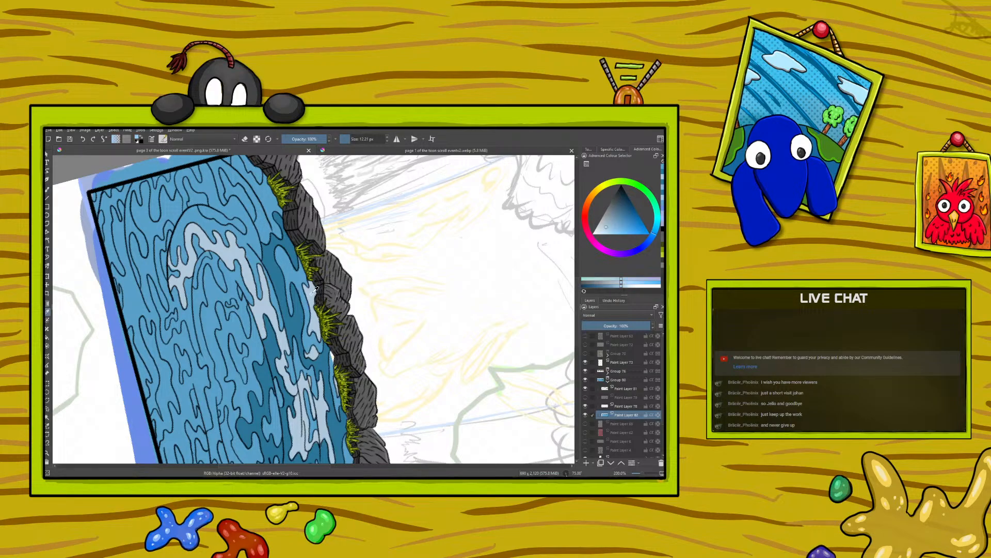
pyautogui.click(47, 189)
pyautogui.scroll(3, 578, 313)
pyautogui.moveTo(260, 297)
pyautogui.mouseDown()
pyautogui.moveTo(265, 286)
pyautogui.moveTo(280, 307)
pyautogui.moveTo(233, 230)
pyautogui.moveTo(255, 259)
pyautogui.moveTo(266, 254)
pyautogui.moveTo(282, 288)
pyautogui.moveTo(267, 269)
pyautogui.moveTo(269, 285)
pyautogui.moveTo(264, 268)
pyautogui.moveTo(273, 281)
pyautogui.moveTo(255, 279)
pyautogui.moveTo(232, 249)
pyautogui.mouseUp()
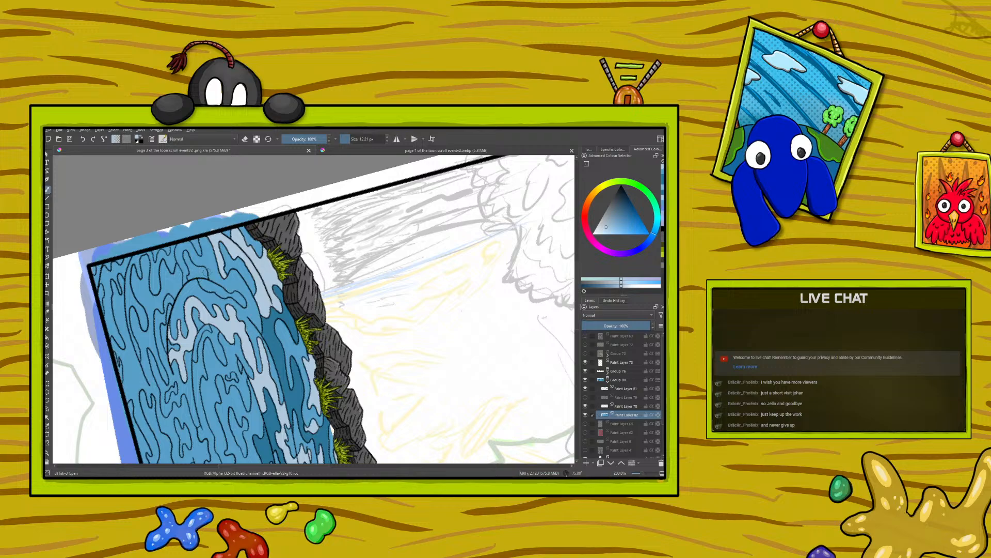
# - Sample the dark blue and shade the ripples just above the pale highlight arc, undoing the last stray stroke
pyautogui.press('p')
pyautogui.click(279, 327)
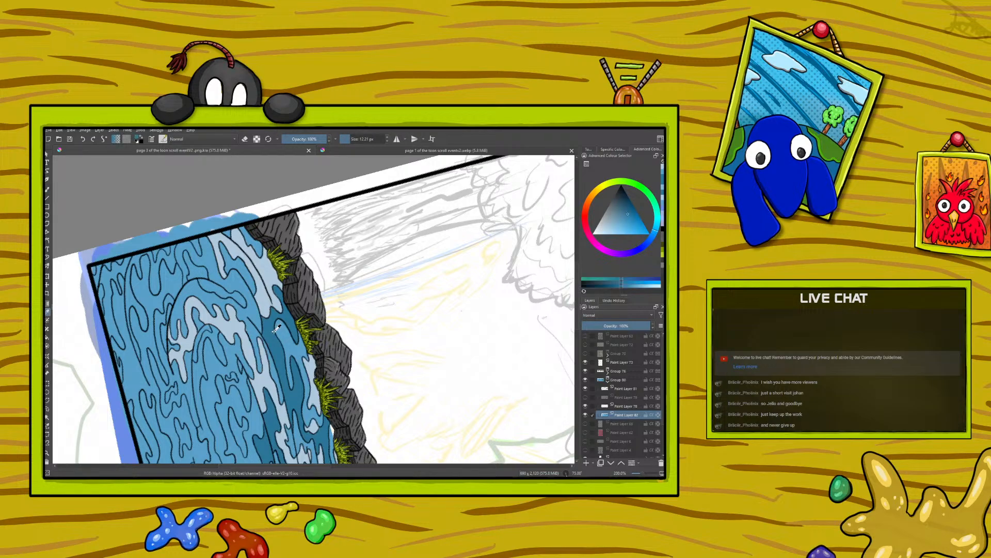
pyautogui.press('b')
pyautogui.click(204, 284)
pyautogui.moveTo(202, 281); pyautogui.dragTo(247, 307)
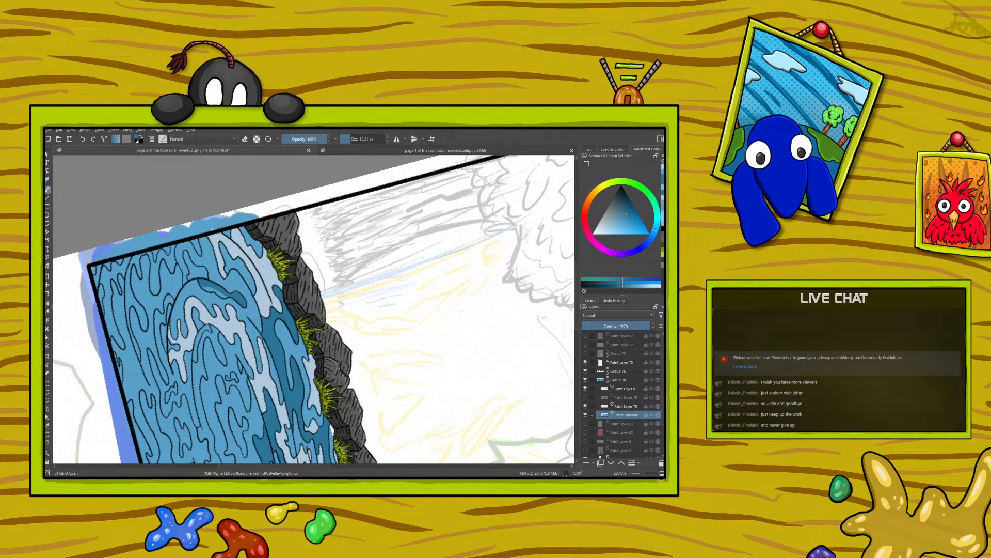
pyautogui.moveTo(225, 296); pyautogui.dragTo(212, 289)
pyautogui.moveTo(189, 275); pyautogui.dragTo(184, 256)
pyautogui.moveTo(195, 273)
pyautogui.mouseDown()
pyautogui.moveTo(192, 264)
pyautogui.moveTo(205, 268)
pyautogui.moveTo(200, 276)
pyautogui.mouseUp()
pyautogui.moveTo(226, 266)
pyautogui.mouseDown()
pyautogui.moveTo(221, 244)
pyautogui.moveTo(255, 290)
pyautogui.moveTo(239, 272)
pyautogui.mouseUp()
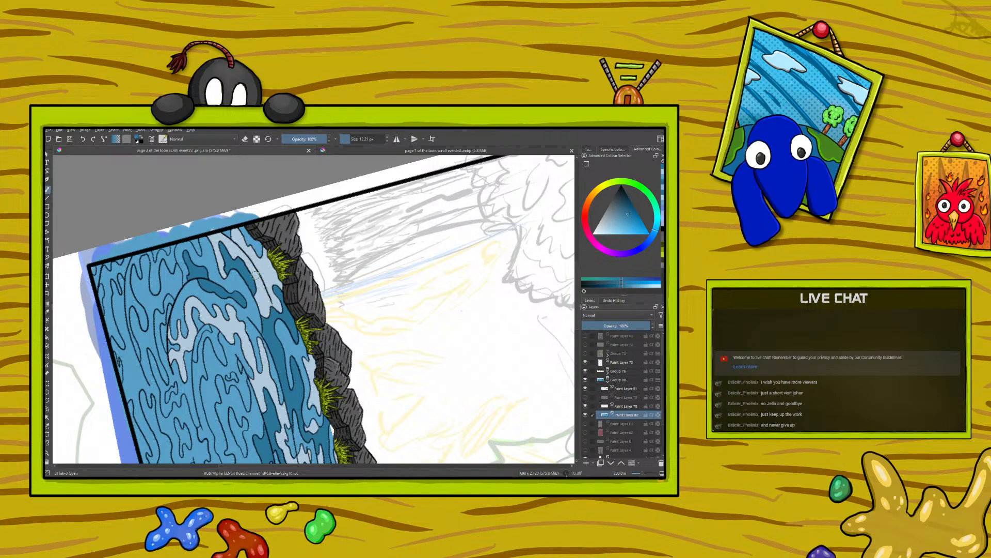
pyautogui.click(82, 140)
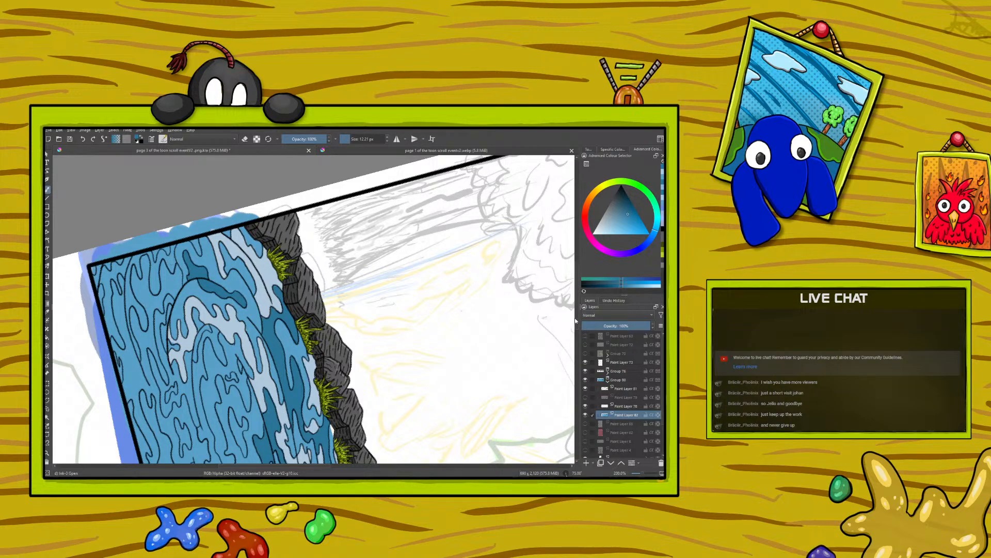
# - Paint sampled pale blue highlights on the ripples near the pond's lower panel border, then resample the mid blue for retouching
pyautogui.moveTo(576, 318); pyautogui.dragTo(568, 375)
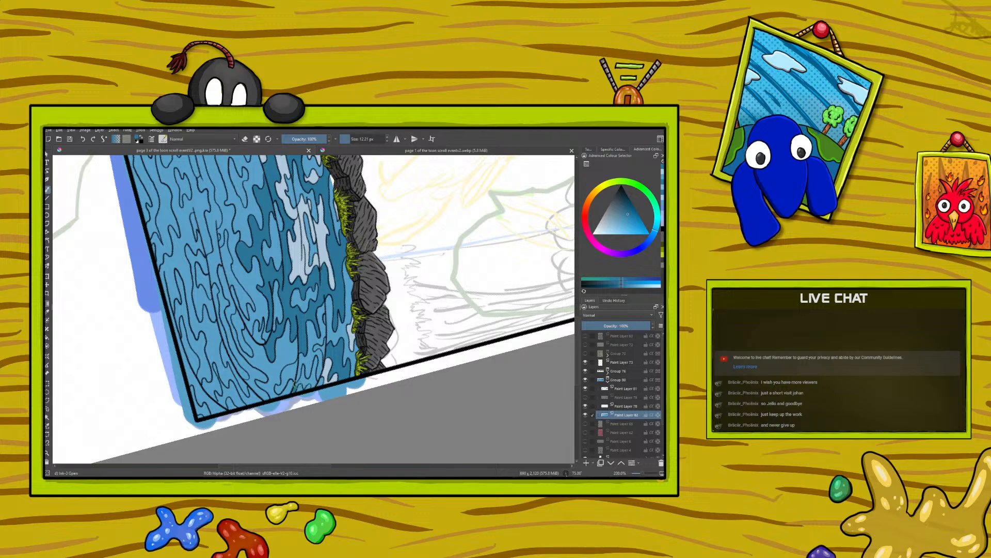
pyautogui.click(47, 313)
pyautogui.click(327, 370)
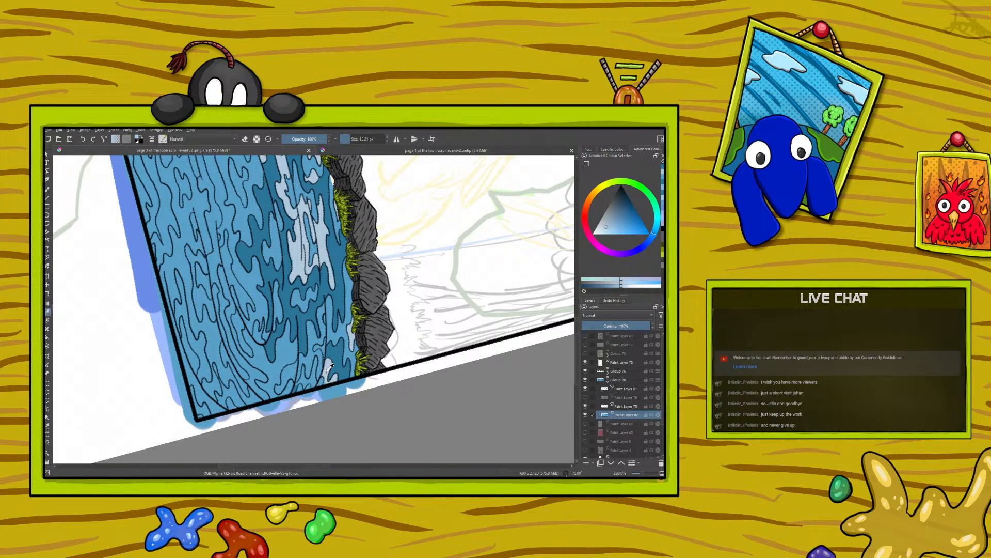
pyautogui.click(47, 189)
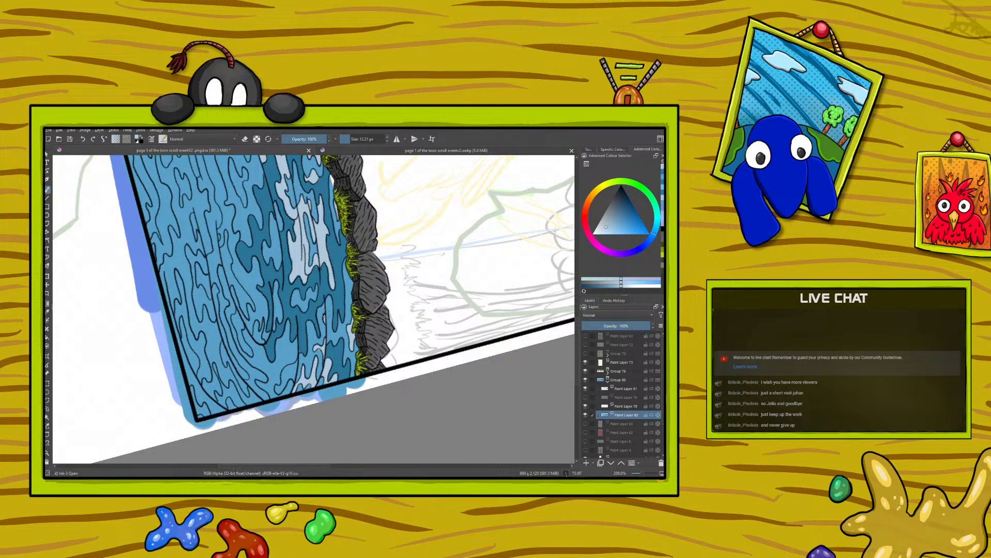
pyautogui.press('p')
pyautogui.click(315, 346)
pyautogui.press('b')
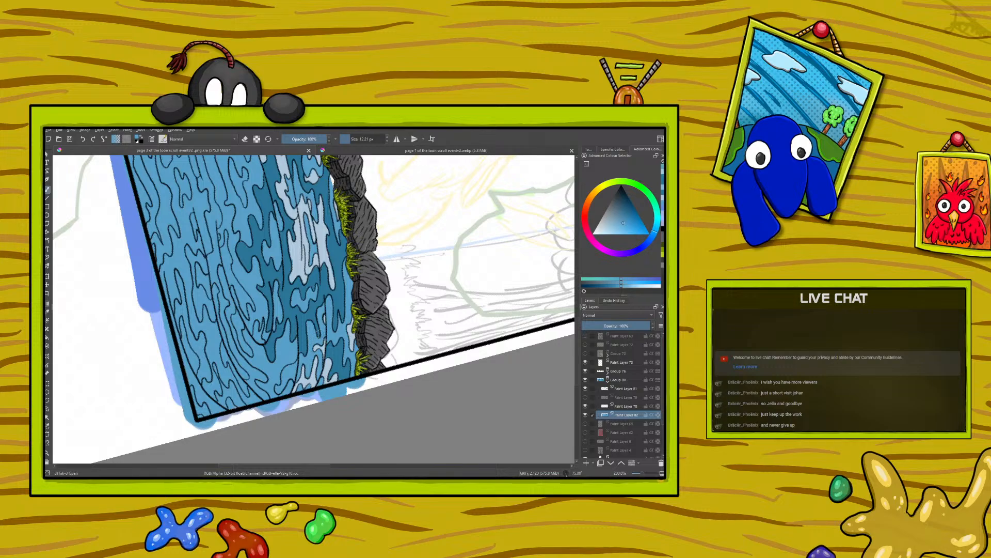
# - Review the coloured pond within the whole page and return to the close-up
pyautogui.press('-')
pyautogui.press('-')
pyautogui.press('-')
pyautogui.press('-')
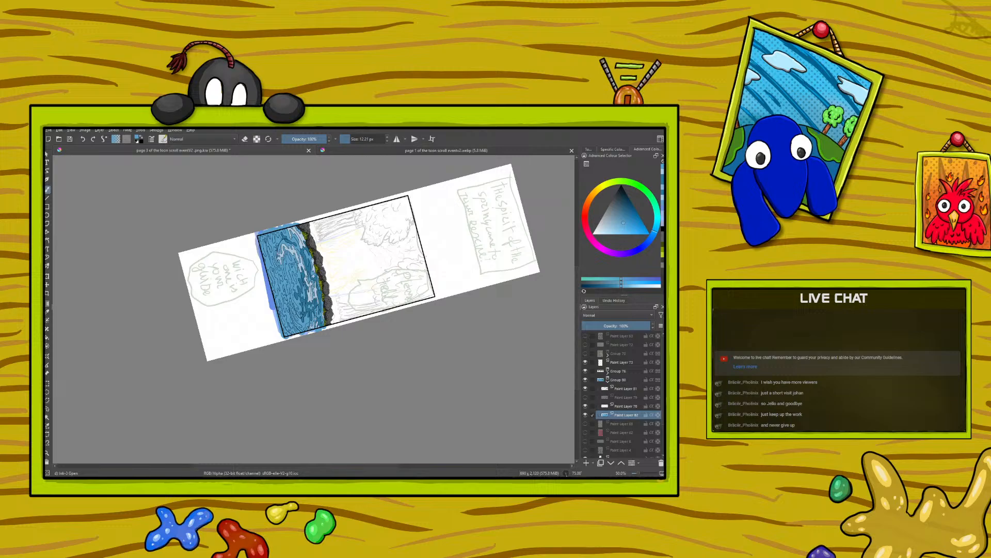
pyautogui.press('+')
pyautogui.press('+')
pyautogui.press('+')
pyautogui.press('+')
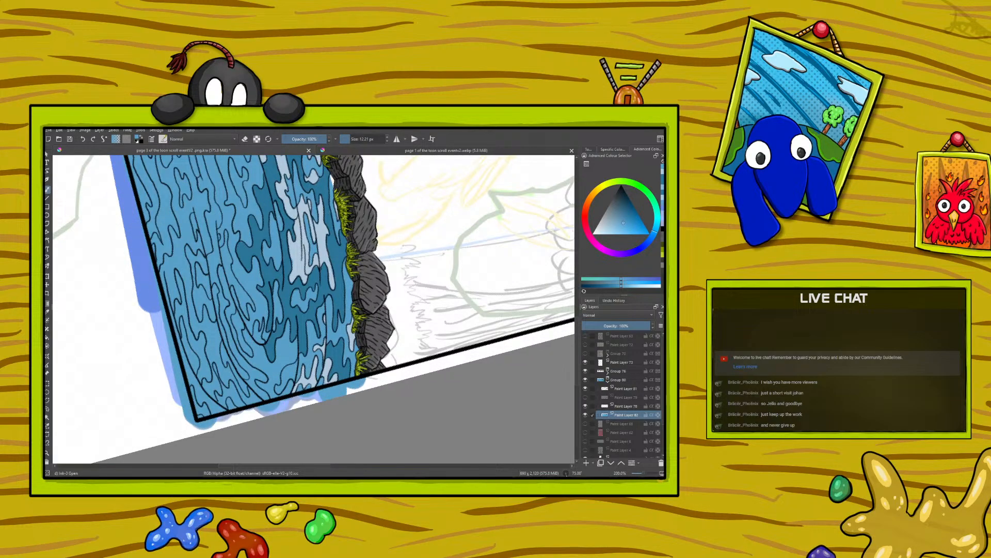
# - Sample the pale blue and extend the highlights along the lower panel border and up around the lower ripples
pyautogui.click(46, 312)
pyautogui.click(309, 375)
pyautogui.press('b')
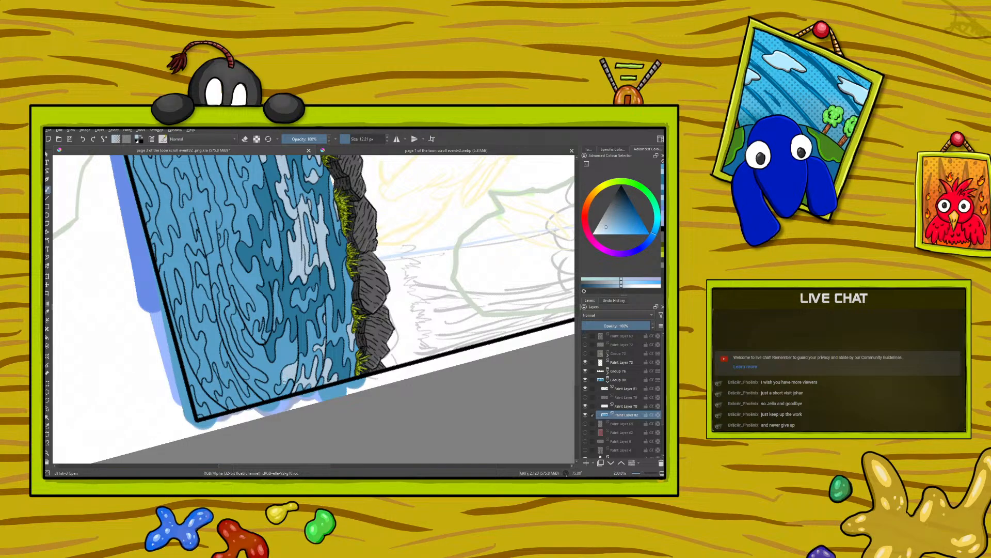
pyautogui.moveTo(279, 388); pyautogui.dragTo(294, 365)
pyautogui.moveTo(257, 392); pyautogui.dragTo(251, 384)
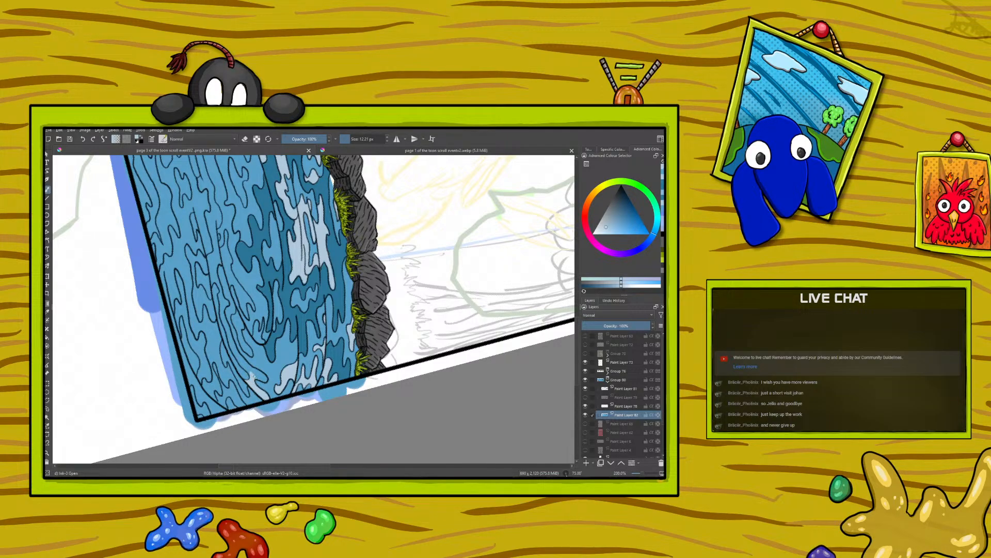
pyautogui.moveTo(253, 377)
pyautogui.mouseDown()
pyautogui.moveTo(262, 378)
pyautogui.moveTo(229, 340)
pyautogui.moveTo(210, 262)
pyautogui.moveTo(213, 283)
pyautogui.moveTo(219, 262)
pyautogui.moveTo(209, 257)
pyautogui.mouseUp()
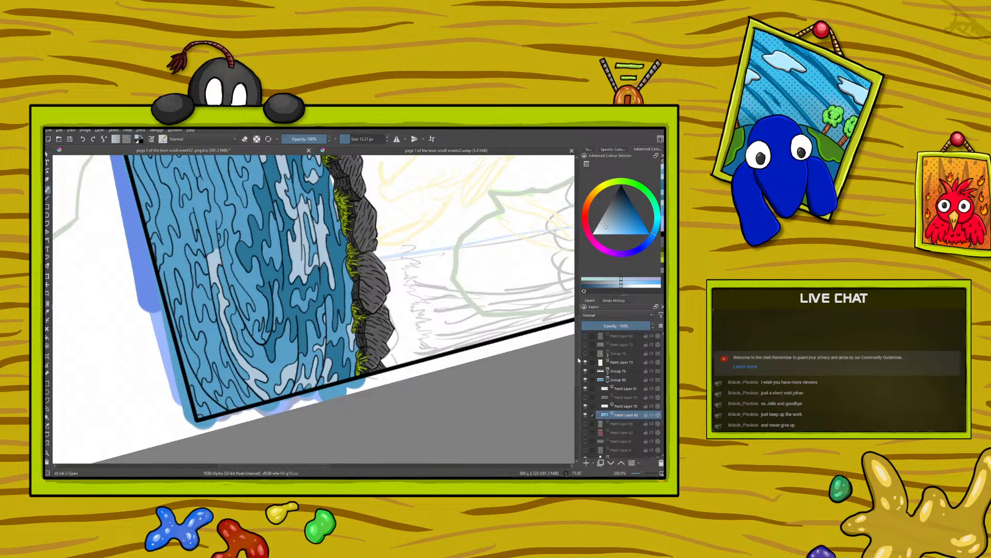
# - Continue the pale highlight band up the middle of the pond to meet the inside of the upper arc
pyautogui.scroll(5, 575, 351)
pyautogui.scroll(1, 575, 335)
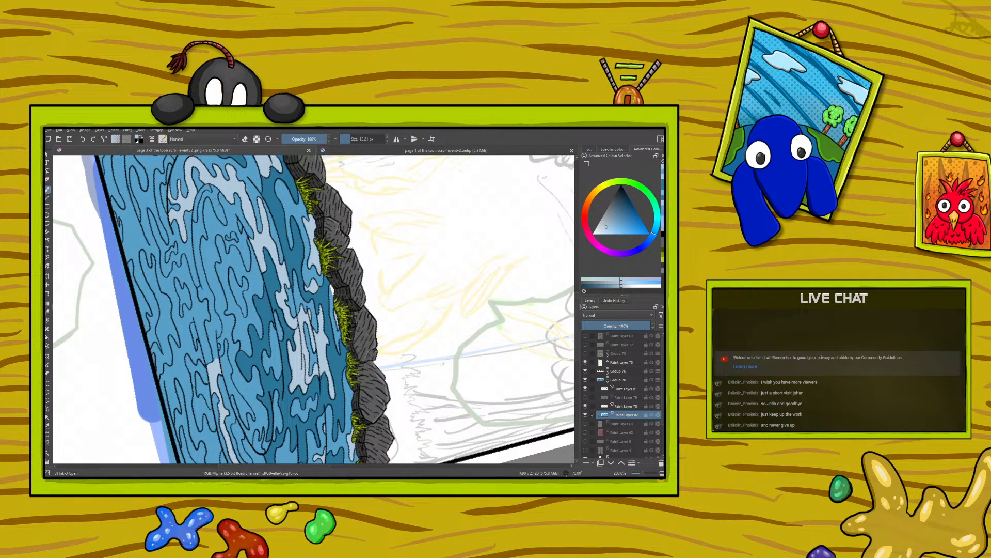
pyautogui.moveTo(210, 331)
pyautogui.mouseDown()
pyautogui.moveTo(216, 360)
pyautogui.moveTo(212, 313)
pyautogui.mouseUp()
pyautogui.moveTo(217, 326)
pyautogui.mouseDown()
pyautogui.moveTo(215, 337)
pyautogui.moveTo(194, 233)
pyautogui.moveTo(200, 220)
pyautogui.moveTo(198, 250)
pyautogui.moveTo(201, 205)
pyautogui.moveTo(212, 199)
pyautogui.moveTo(223, 221)
pyautogui.moveTo(214, 187)
pyautogui.mouseUp()
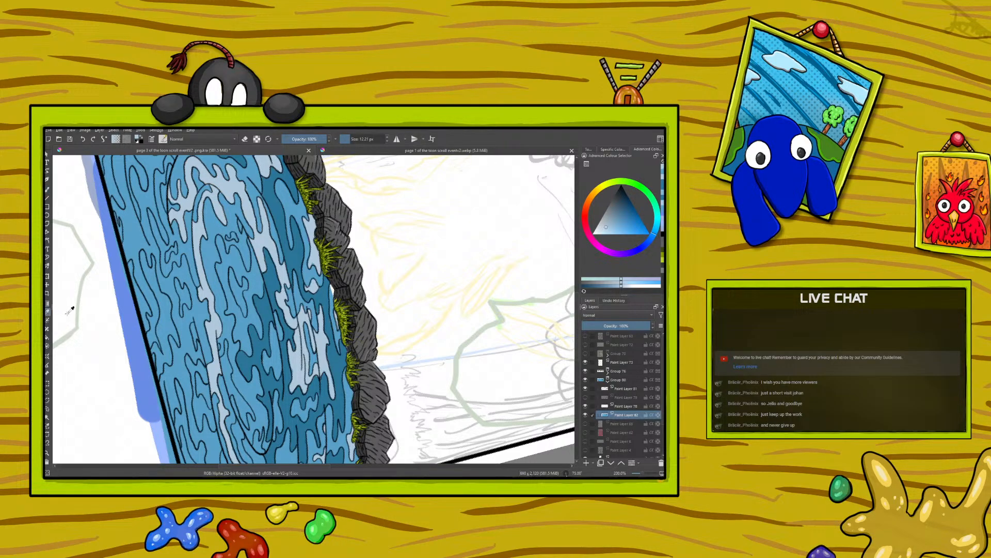
# - Sample the dark blue and deepen the shading on the ripples inside the lower curve of the pale band
pyautogui.keyDown('ctrl'); pyautogui.click(263, 342); pyautogui.keyUp('ctrl')
pyautogui.click(47, 190)
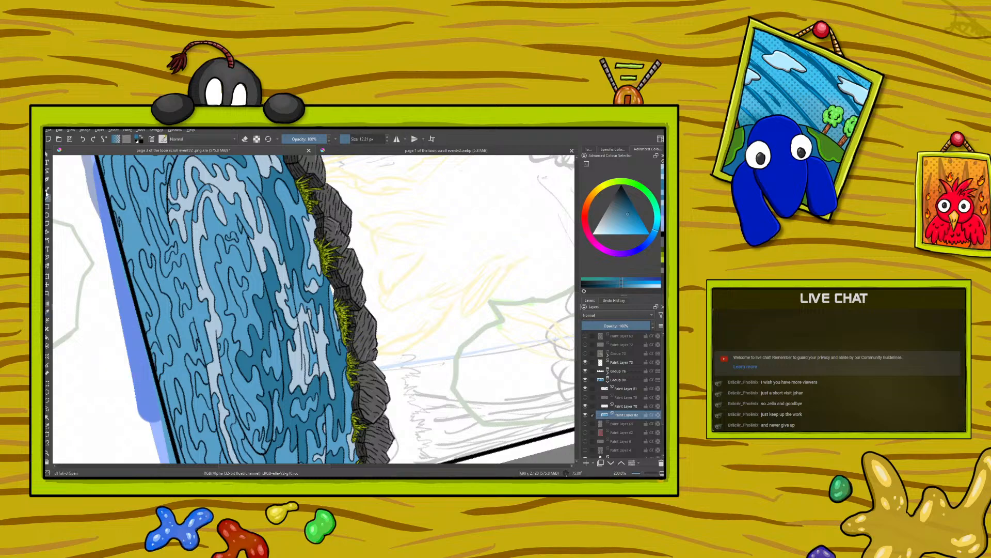
pyautogui.scroll(-5, 577, 369)
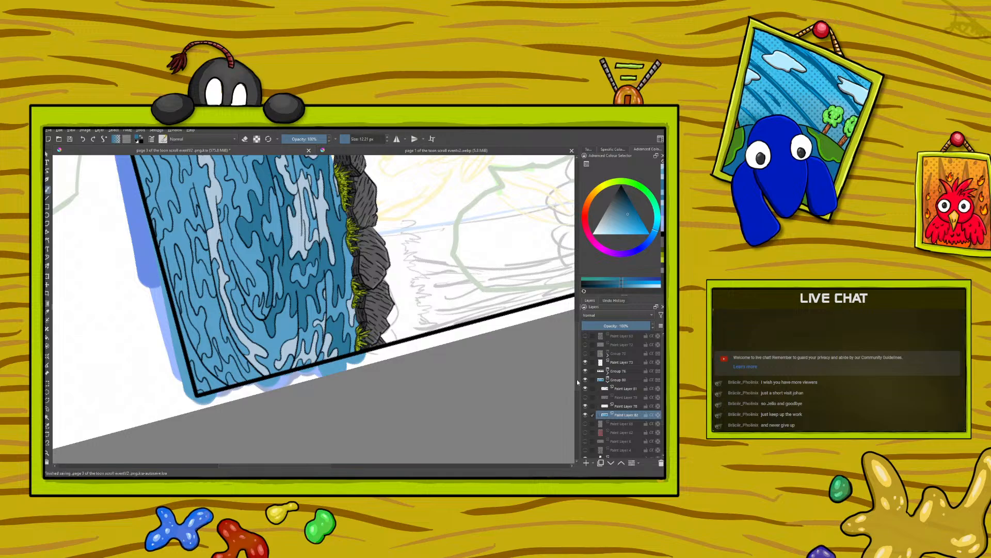
pyautogui.scroll(2, 577, 379)
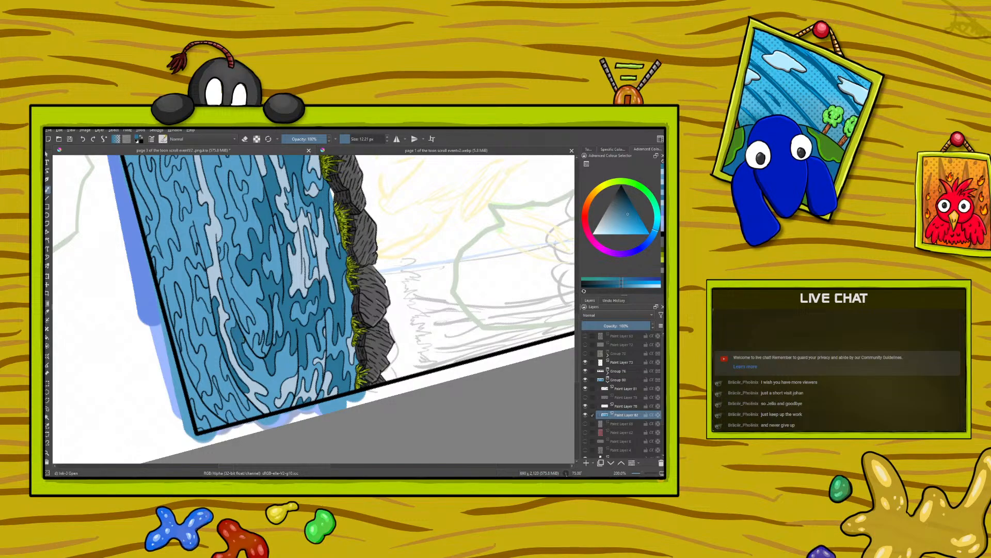
# - Sample the pale blue and add thin highlights along the ripples inside the lower curve of the pale band
pyautogui.scroll(3, 577, 366)
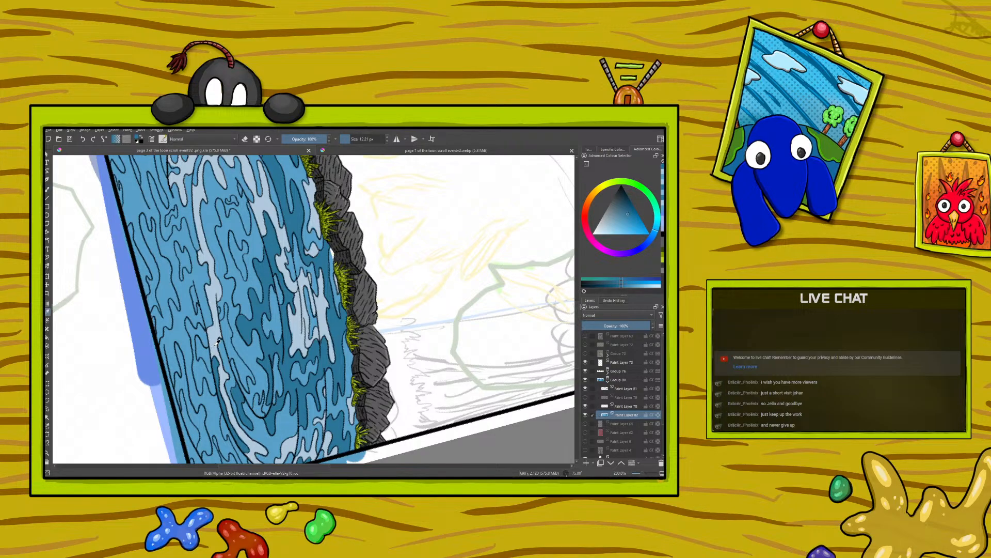
pyautogui.keyDown('ctrl'); pyautogui.click(57, 218); pyautogui.keyUp('ctrl')
pyautogui.click(47, 189)
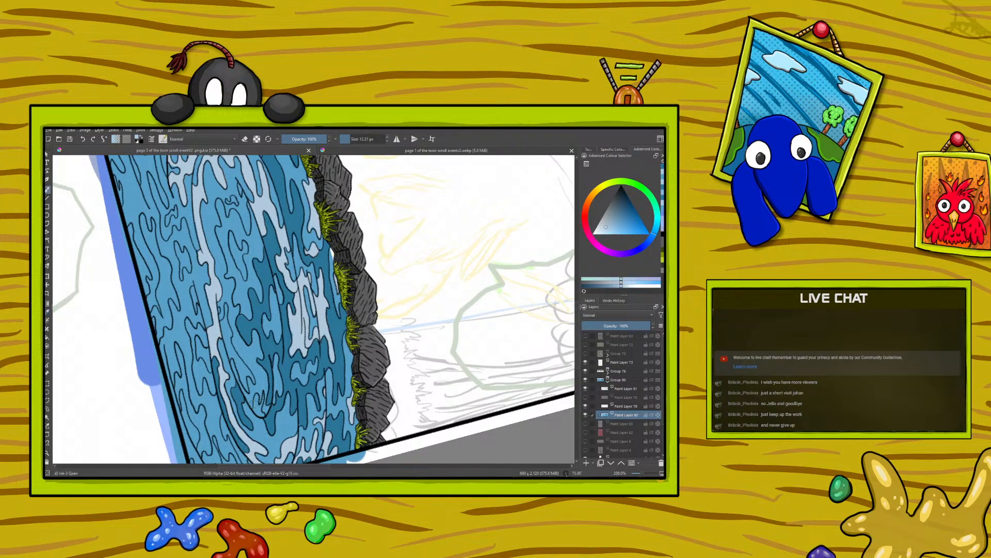
pyautogui.moveTo(256, 405); pyautogui.dragTo(262, 397)
pyautogui.moveTo(236, 360); pyautogui.dragTo(246, 390)
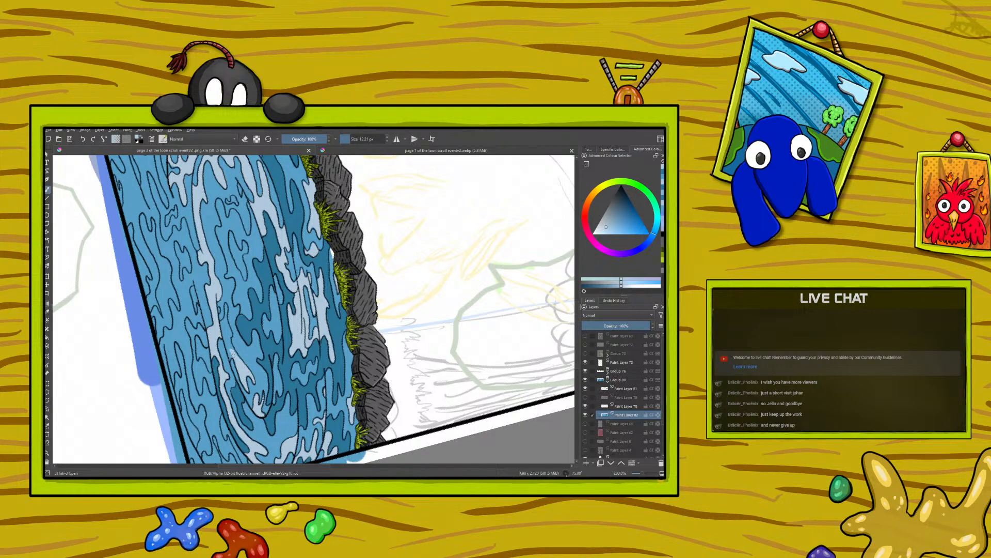
pyautogui.moveTo(229, 347); pyautogui.dragTo(225, 313)
# - Paint a large pale blue highlight over the central ripples enclosed by the upper arc
pyautogui.scroll(3, 576, 352)
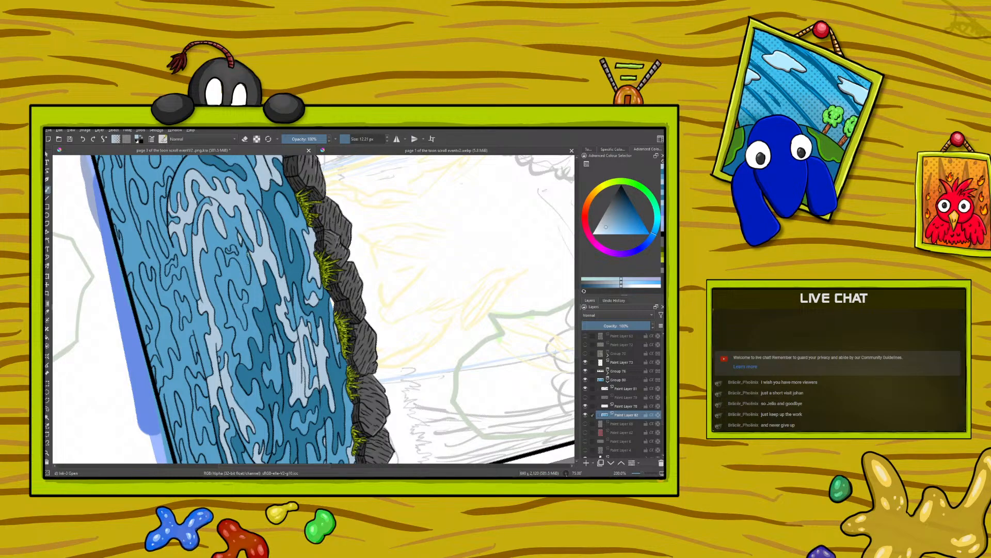
pyautogui.moveTo(248, 256)
pyautogui.mouseDown()
pyautogui.moveTo(260, 305)
pyautogui.moveTo(244, 306)
pyautogui.moveTo(260, 347)
pyautogui.moveTo(249, 288)
pyautogui.moveTo(238, 289)
pyautogui.moveTo(232, 272)
pyautogui.moveTo(229, 282)
pyautogui.moveTo(220, 251)
pyautogui.moveTo(221, 289)
pyautogui.moveTo(225, 268)
pyautogui.moveTo(242, 333)
pyautogui.moveTo(228, 309)
pyautogui.mouseUp()
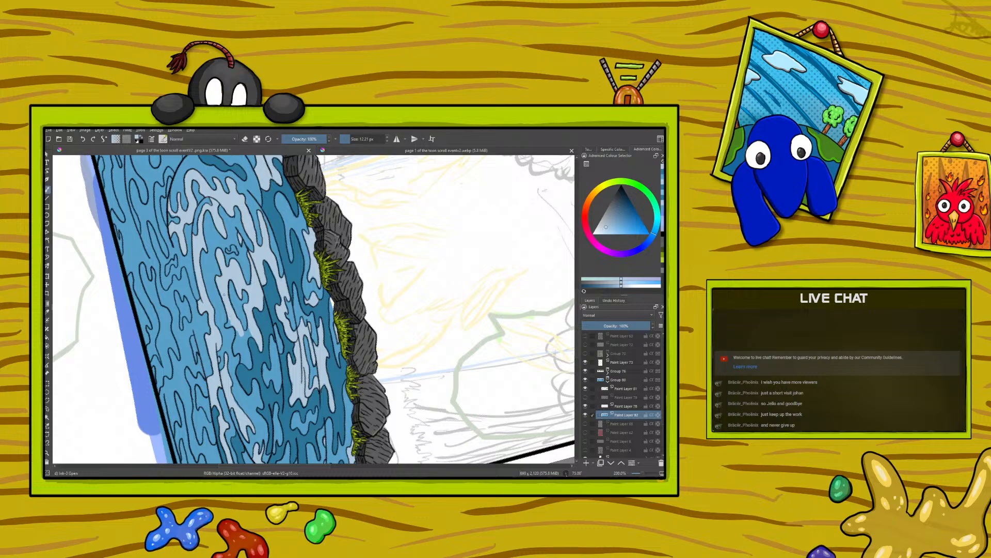
pyautogui.moveTo(229, 324)
pyautogui.mouseDown()
pyautogui.moveTo(248, 368)
pyautogui.moveTo(246, 345)
pyautogui.mouseUp()
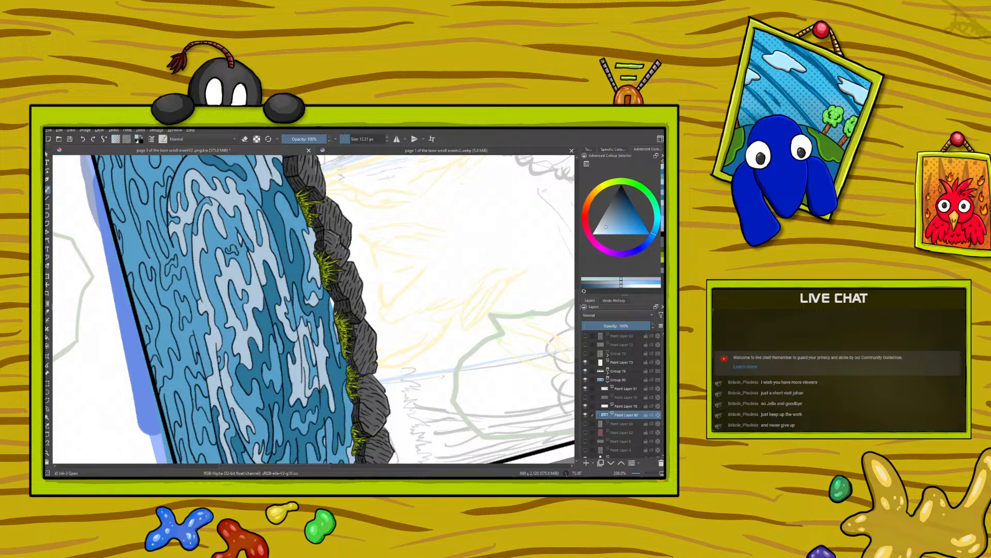
# - Sample the dark blue and shade the small ripple shapes within and above the central pale highlight
pyautogui.moveTo(642, 474)
pyautogui.mouseDown()
pyautogui.moveTo(629, 473)
pyautogui.moveTo(644, 474)
pyautogui.mouseUp()
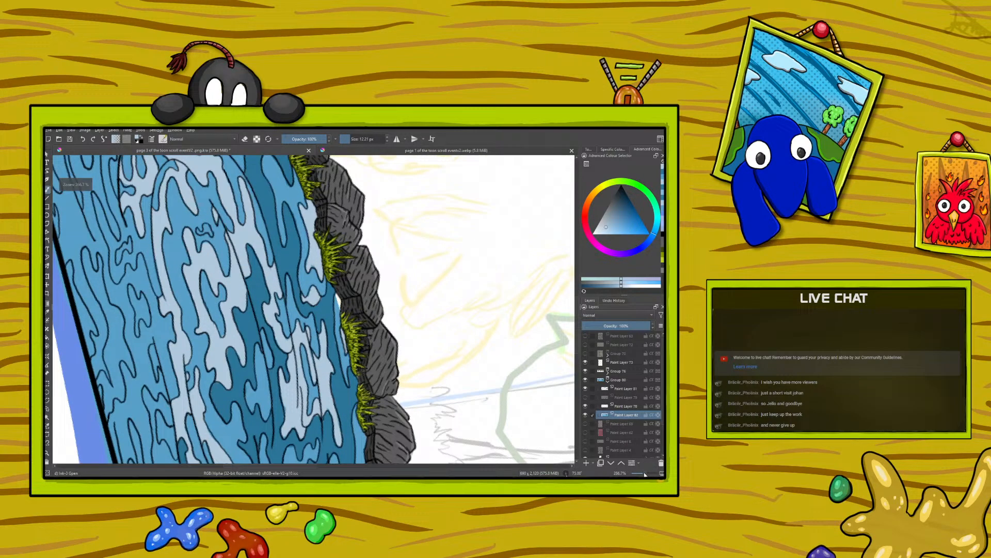
pyautogui.click(47, 312)
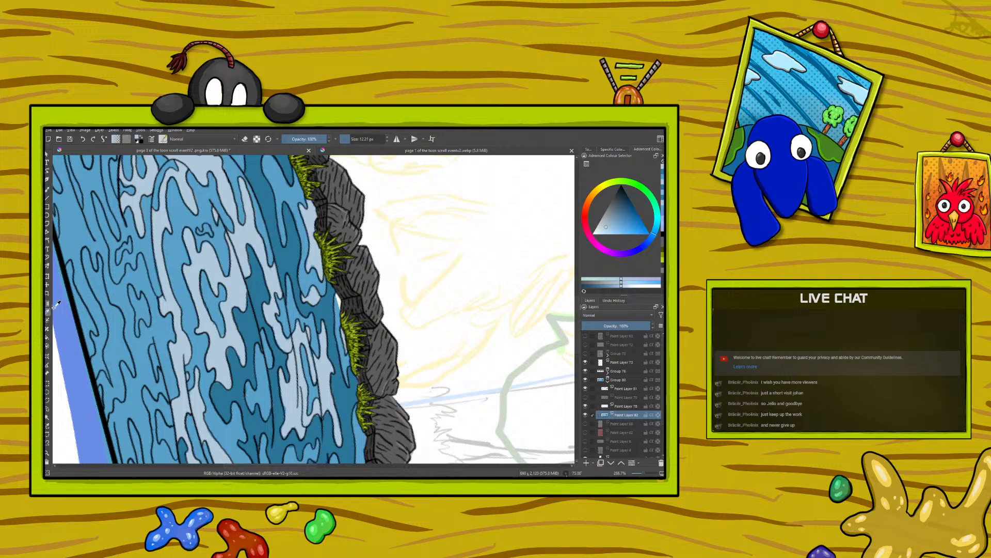
pyautogui.click(252, 318)
pyautogui.click(46, 190)
pyautogui.moveTo(207, 276)
pyautogui.mouseDown()
pyautogui.moveTo(223, 336)
pyautogui.moveTo(214, 294)
pyautogui.moveTo(223, 298)
pyautogui.mouseUp()
pyautogui.moveTo(208, 230); pyautogui.dragTo(198, 230)
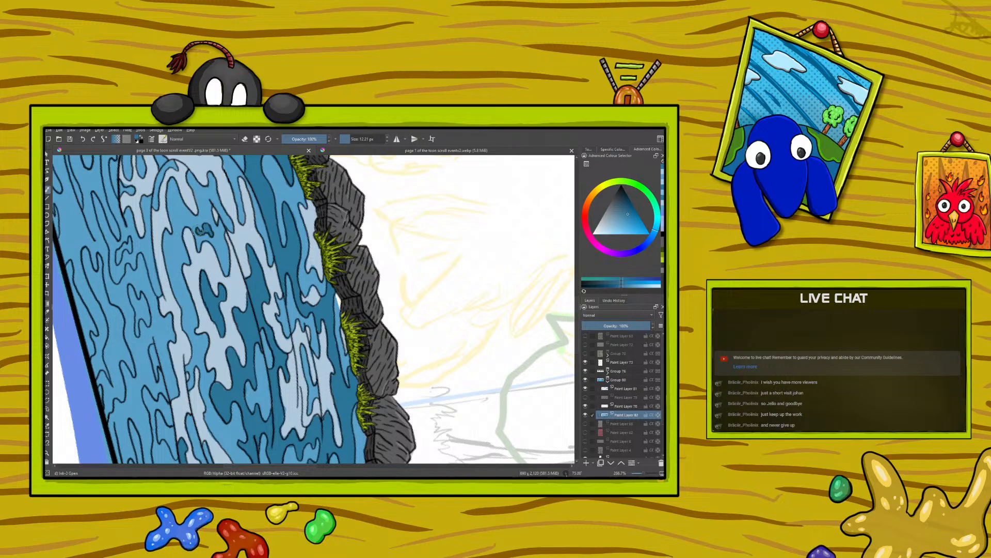
# - Show the layer group with the fairy figure above the coloured pond
pyautogui.moveTo(644, 473); pyautogui.dragTo(638, 473)
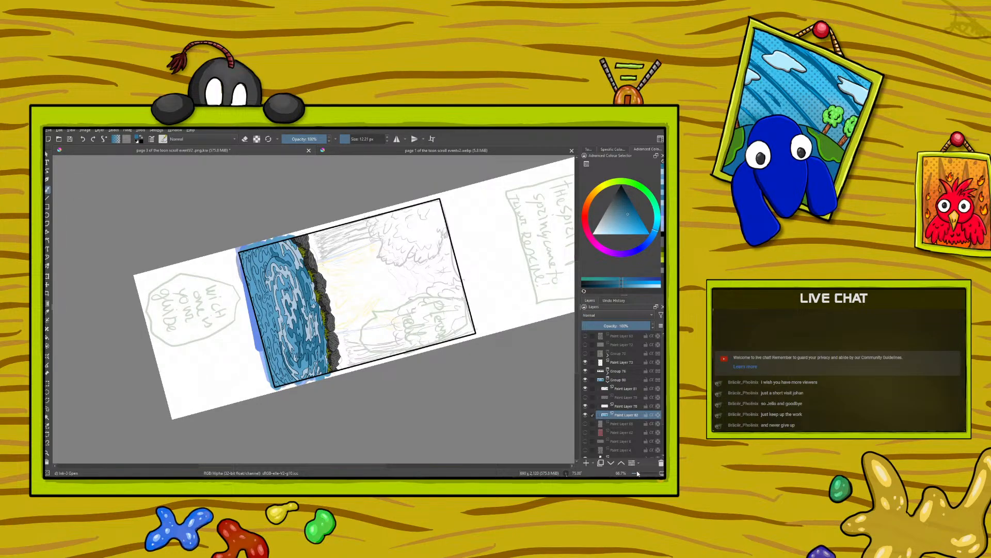
pyautogui.moveTo(637, 472); pyautogui.dragTo(638, 472)
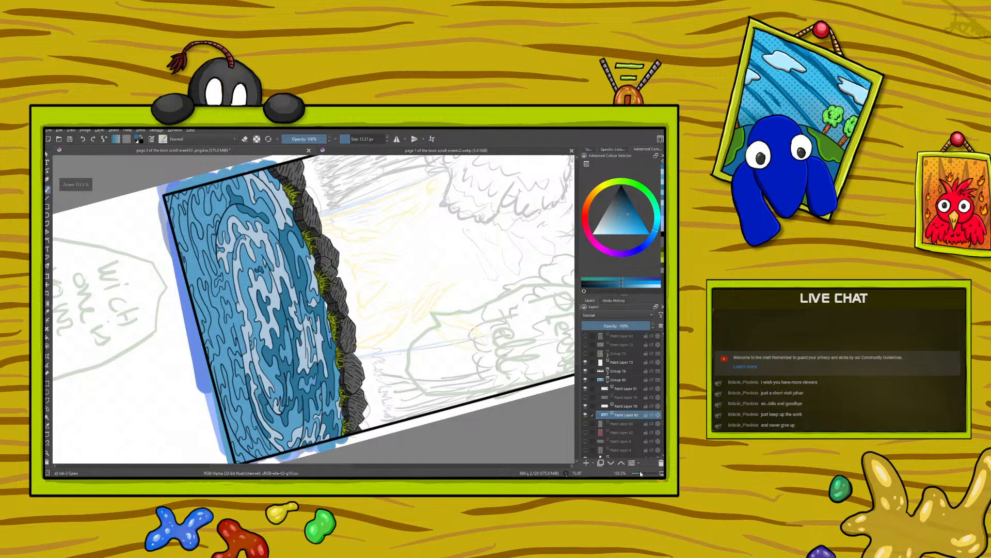
pyautogui.scroll(1, 640, 473)
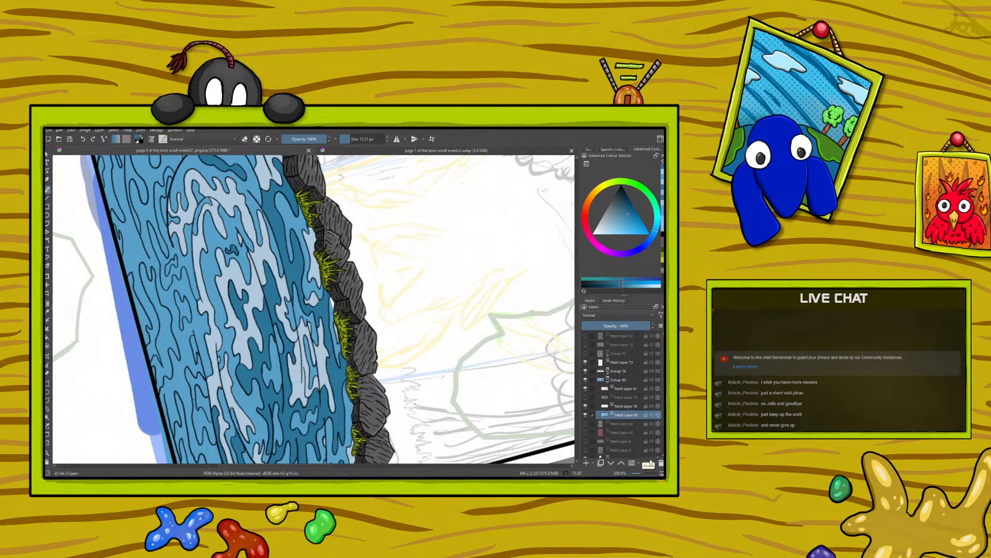
pyautogui.click(636, 473)
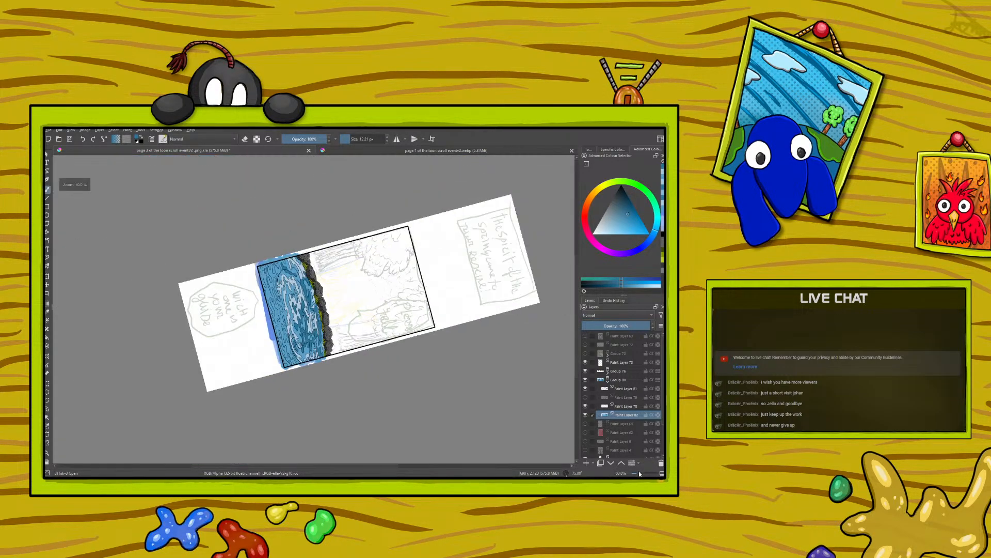
pyautogui.click(586, 353)
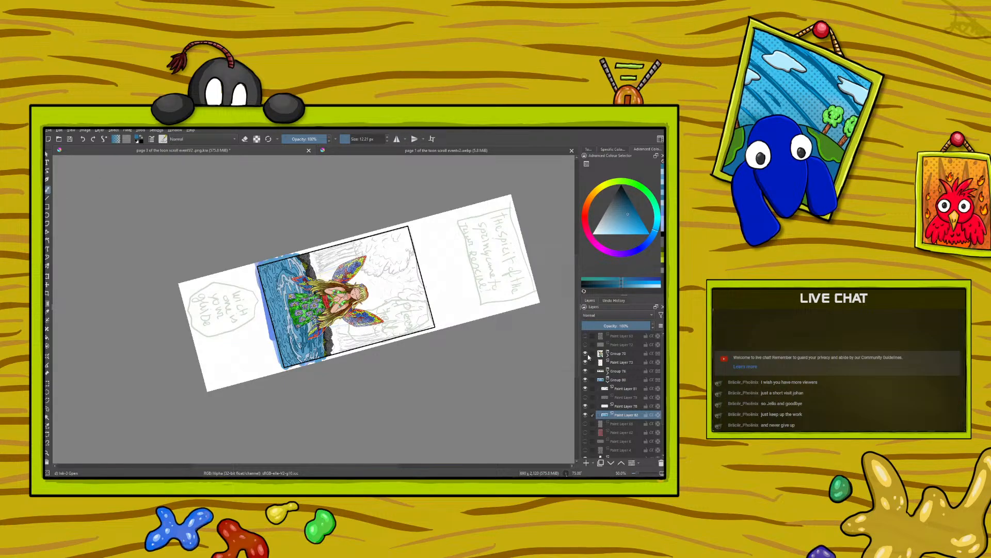
# - Examine the pond's shading and highlights around the fairy's skirt with the page rotated upright
pyautogui.rightClick(160, 315)
pyautogui.moveTo(217, 299); pyautogui.dragTo(166, 246)
pyautogui.moveTo(637, 473); pyautogui.dragTo(644, 473)
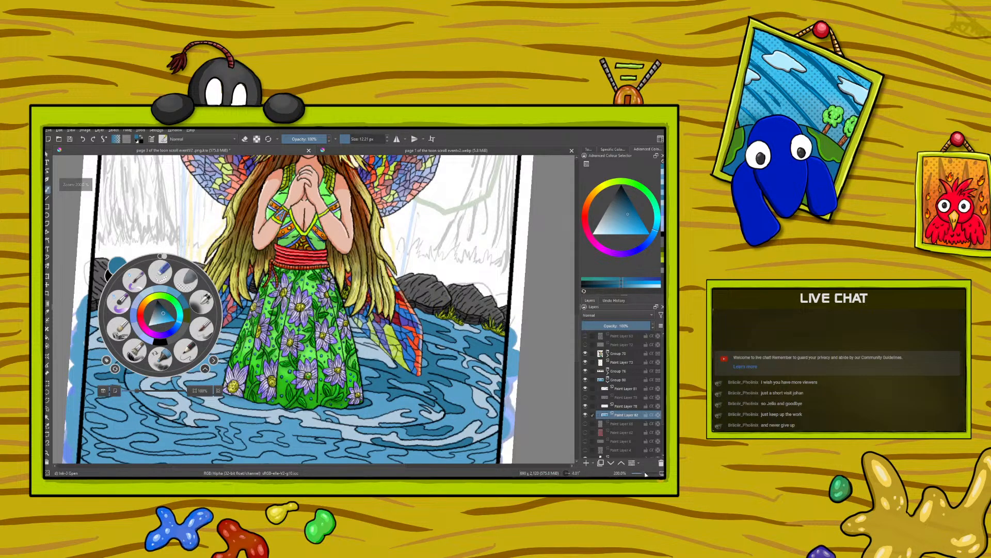
pyautogui.rightClick(179, 377)
pyautogui.rightClick(200, 408)
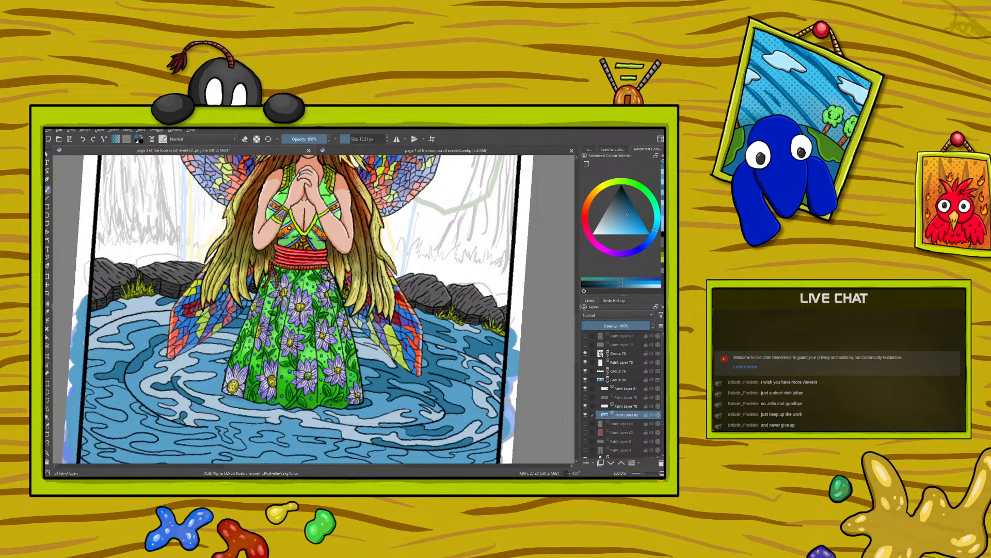
pyautogui.rightClick(172, 420)
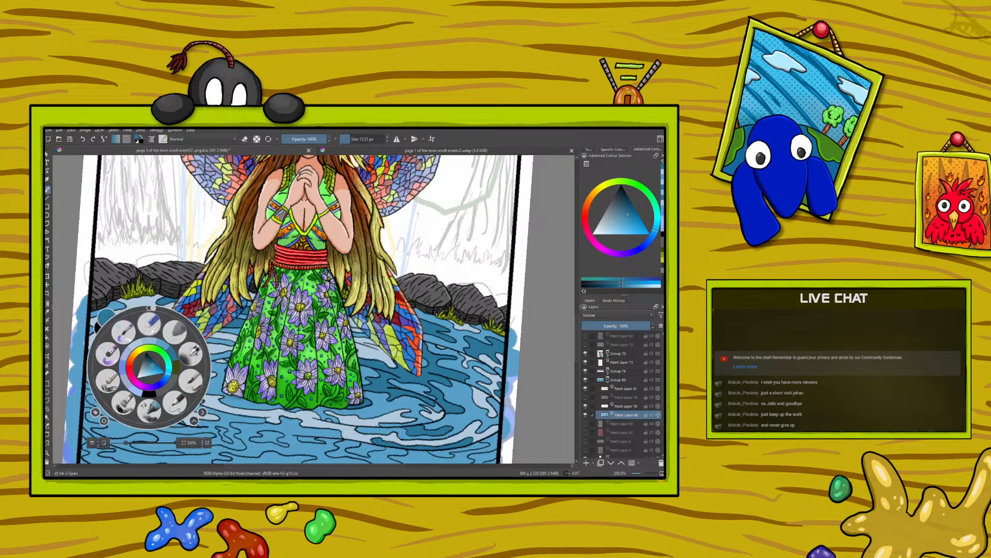
pyautogui.moveTo(146, 299); pyautogui.dragTo(211, 338)
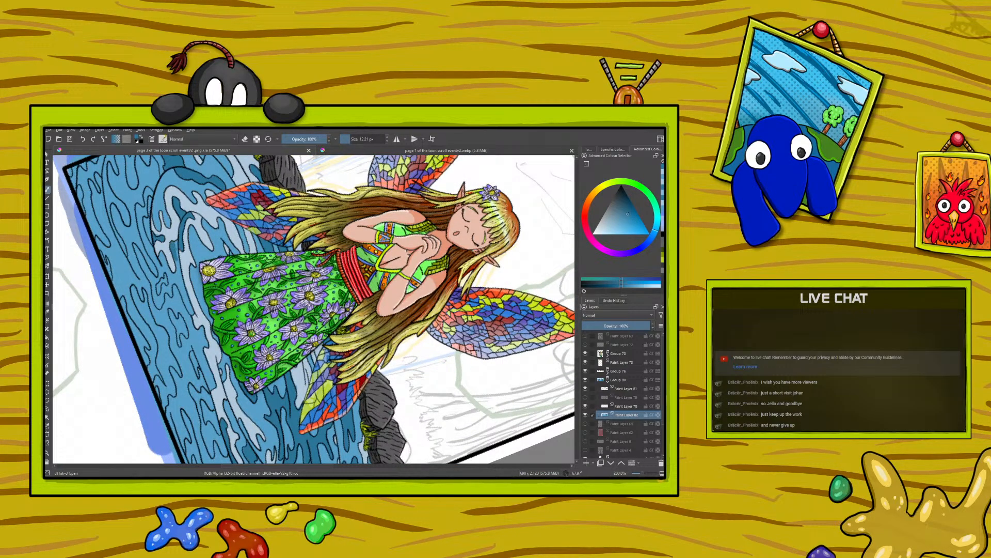
# - Paint dark blue shading on the ripples just outside the pale band in front of the fairy's skirt
pyautogui.moveTo(179, 254); pyautogui.dragTo(190, 314)
pyautogui.moveTo(174, 276)
pyautogui.mouseDown()
pyautogui.moveTo(178, 290)
pyautogui.moveTo(176, 278)
pyautogui.mouseUp()
pyautogui.click(82, 139)
pyautogui.moveTo(176, 249); pyautogui.dragTo(174, 259)
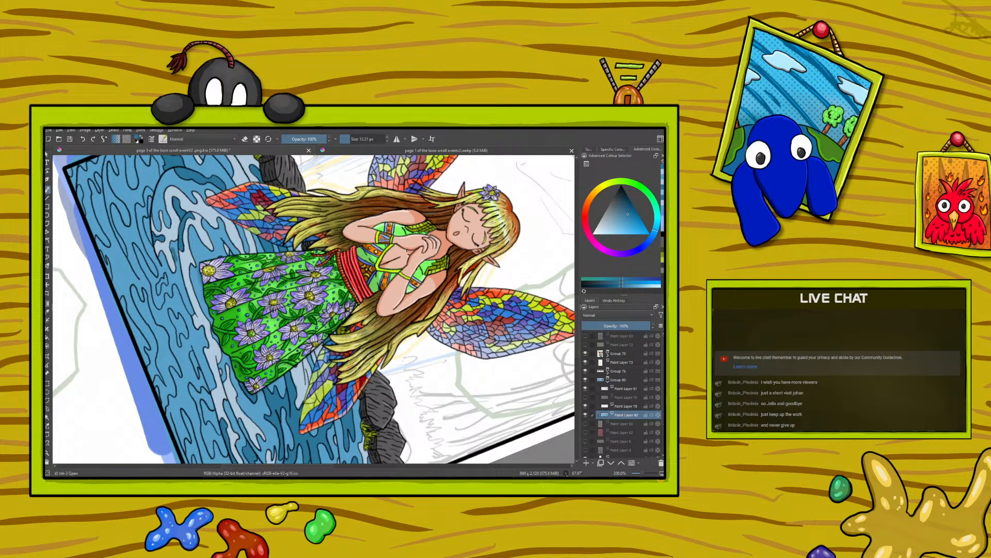
pyautogui.click(72, 139)
pyautogui.moveTo(166, 241); pyautogui.dragTo(175, 250)
pyautogui.moveTo(179, 261); pyautogui.dragTo(188, 304)
# - Extend the dark blue shading toward the panel edge and along the outer arc of ripples around the pale band
pyautogui.moveTo(643, 473); pyautogui.dragTo(645, 475)
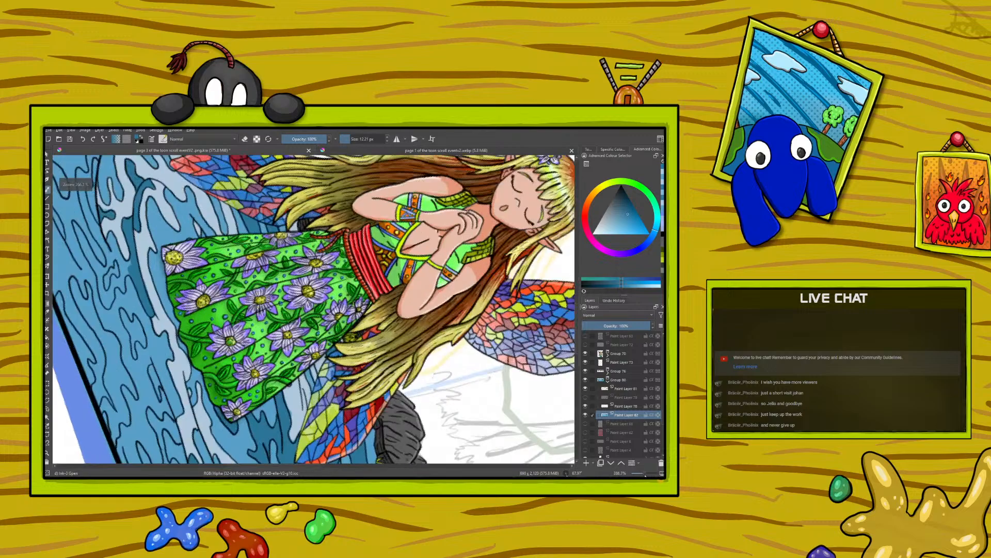
pyautogui.moveTo(293, 466); pyautogui.dragTo(262, 471)
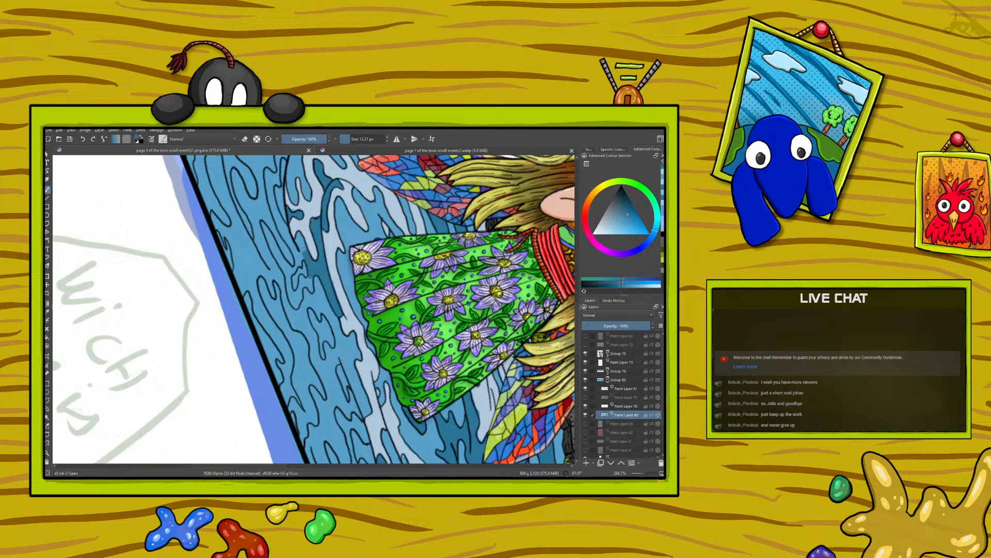
pyautogui.moveTo(298, 238); pyautogui.dragTo(302, 254)
pyautogui.moveTo(295, 251); pyautogui.dragTo(283, 224)
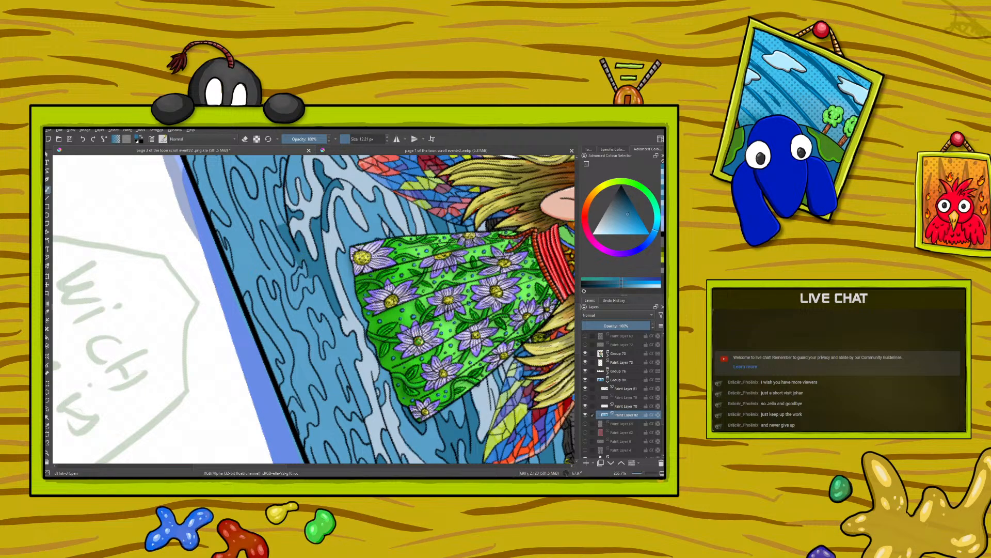
pyautogui.moveTo(296, 267); pyautogui.dragTo(261, 223)
pyautogui.moveTo(285, 275)
pyautogui.mouseDown()
pyautogui.moveTo(292, 307)
pyautogui.moveTo(304, 278)
pyautogui.moveTo(312, 284)
pyautogui.mouseUp()
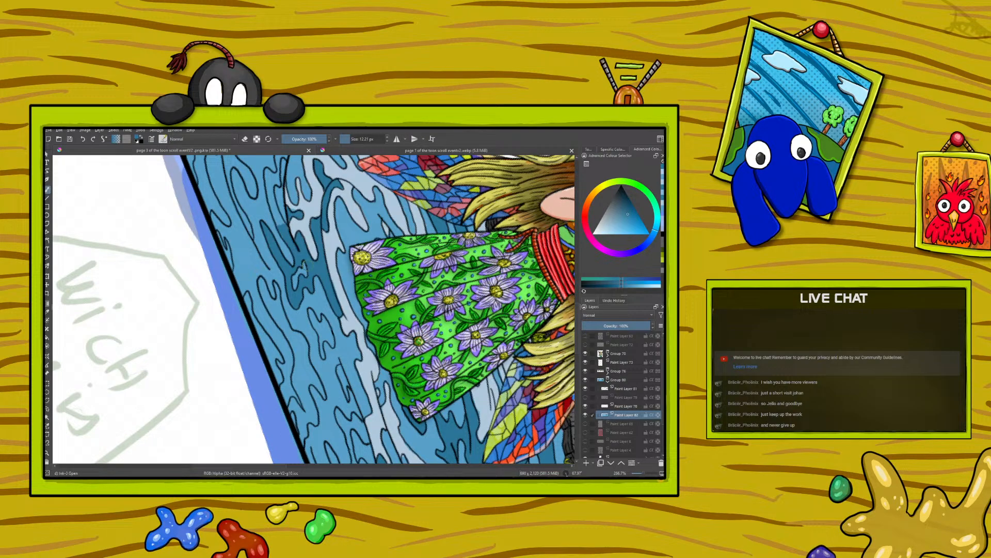
pyautogui.scroll(5, 279, 336)
pyautogui.moveTo(274, 360)
pyautogui.mouseDown()
pyautogui.moveTo(266, 310)
pyautogui.moveTo(277, 324)
pyautogui.moveTo(278, 292)
pyautogui.mouseUp()
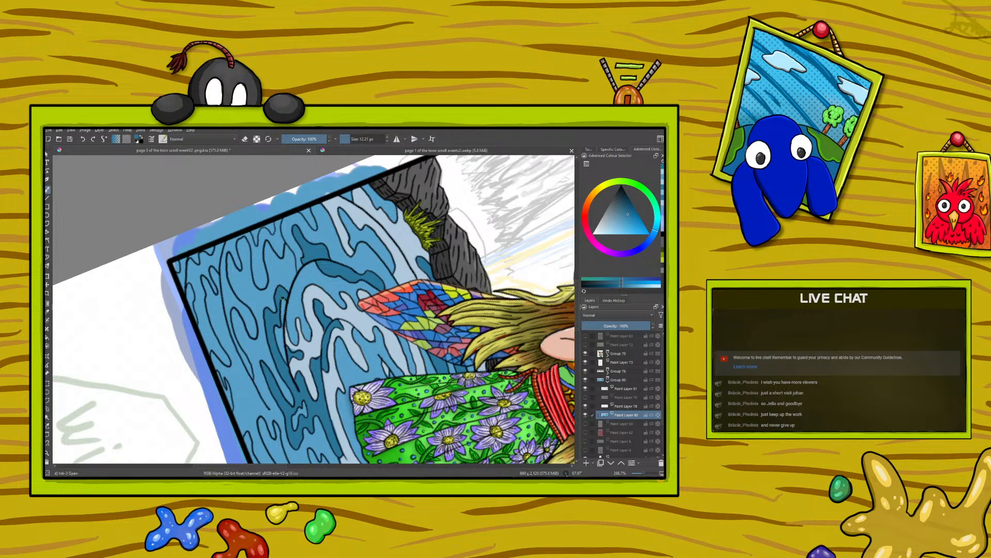
# - Sample the pale blue and paint highlights on the ripples in the pond's upper corner of the rotated view, undoing a stray stroke
pyautogui.click(47, 313)
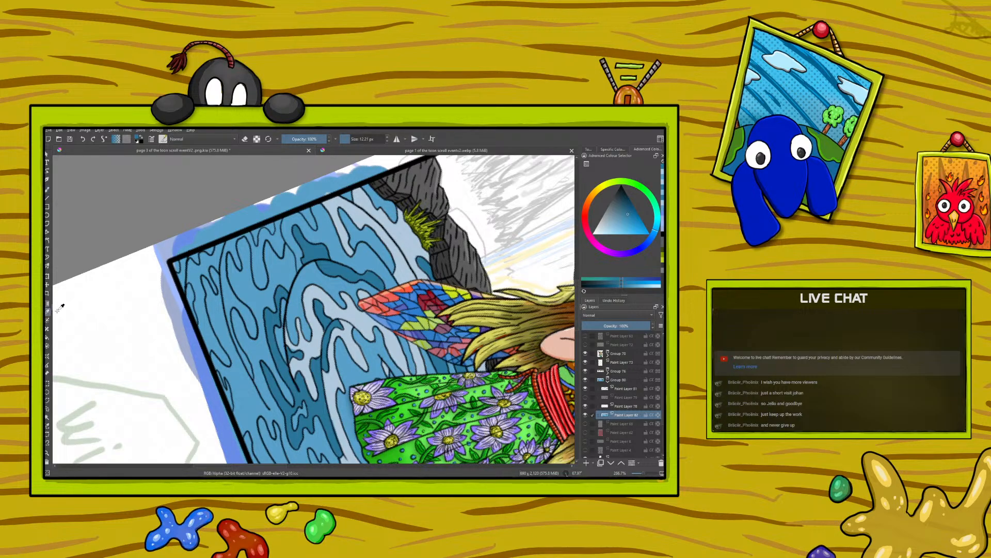
pyautogui.click(321, 292)
pyautogui.click(48, 190)
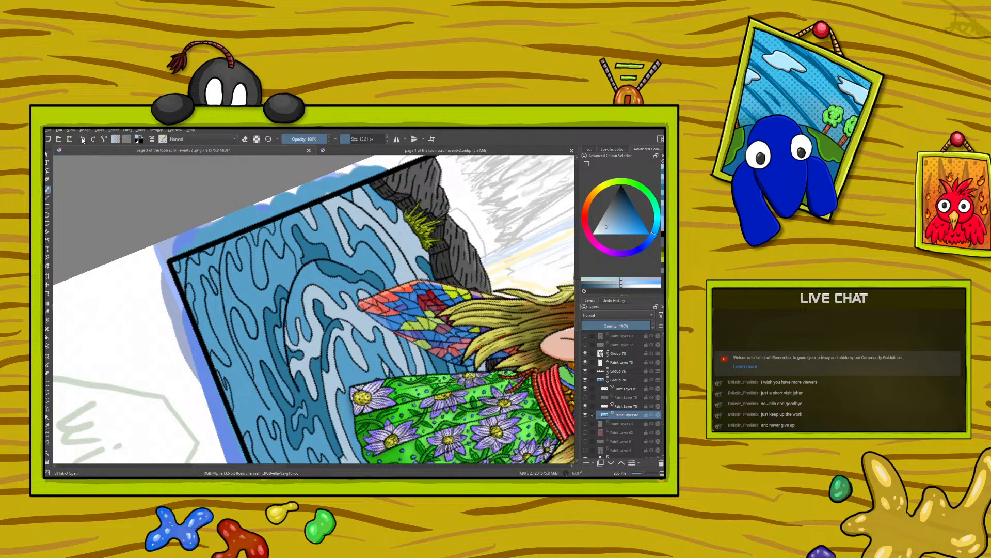
pyautogui.moveTo(275, 219)
pyautogui.mouseDown()
pyautogui.moveTo(279, 254)
pyautogui.moveTo(262, 231)
pyautogui.moveTo(262, 284)
pyautogui.moveTo(249, 237)
pyautogui.moveTo(233, 237)
pyautogui.moveTo(241, 236)
pyautogui.moveTo(234, 255)
pyautogui.moveTo(227, 246)
pyautogui.moveTo(223, 280)
pyautogui.moveTo(254, 336)
pyautogui.mouseUp()
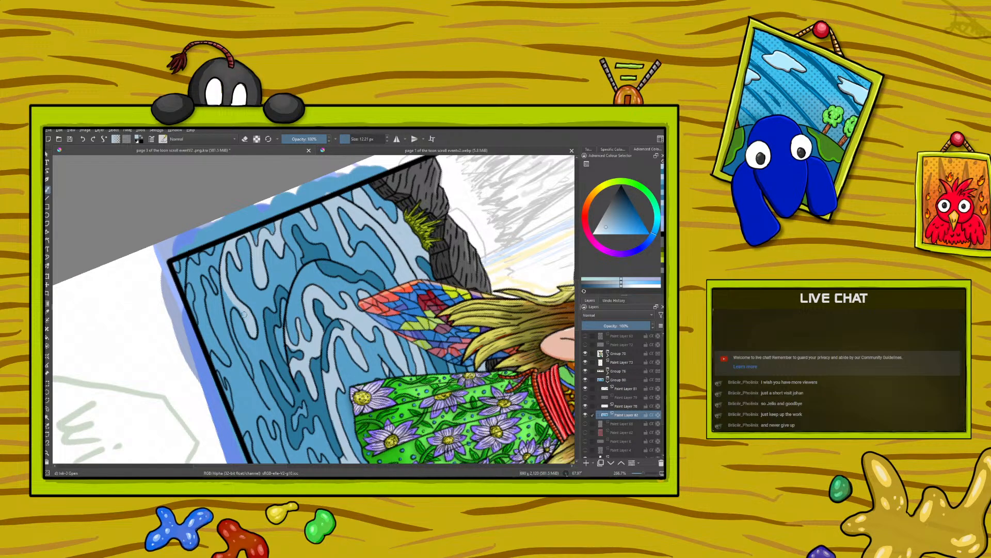
pyautogui.moveTo(226, 292)
pyautogui.mouseDown()
pyautogui.moveTo(252, 374)
pyautogui.moveTo(220, 384)
pyautogui.moveTo(218, 374)
pyautogui.moveTo(229, 407)
pyautogui.mouseUp()
pyautogui.moveTo(193, 320); pyautogui.dragTo(189, 291)
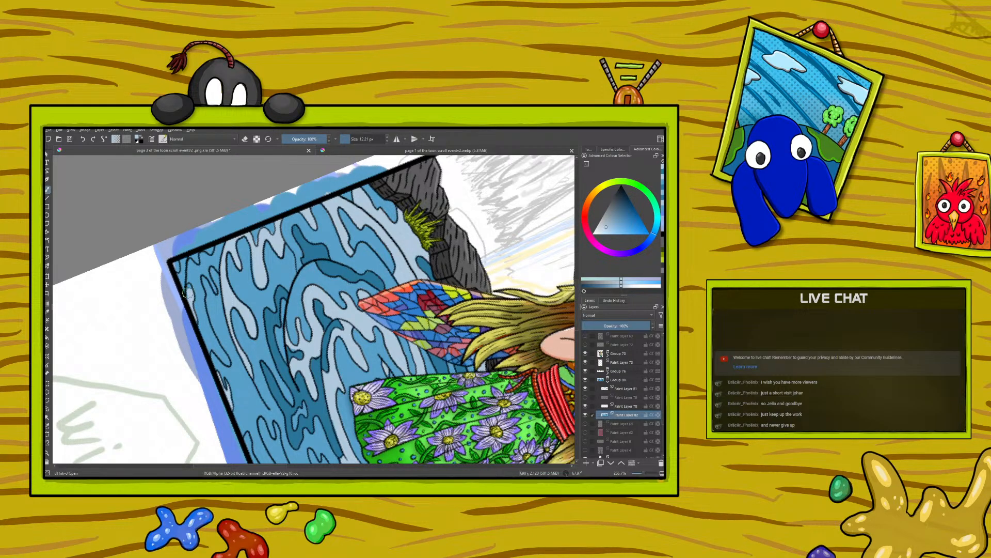
pyautogui.hotkey('ctrl', 'z')
pyautogui.moveTo(206, 340)
pyautogui.mouseDown()
pyautogui.moveTo(227, 362)
pyautogui.moveTo(204, 325)
pyautogui.moveTo(206, 339)
pyautogui.moveTo(198, 280)
pyautogui.moveTo(201, 288)
pyautogui.moveTo(197, 282)
pyautogui.moveTo(197, 302)
pyautogui.moveTo(189, 277)
pyautogui.moveTo(189, 260)
pyautogui.moveTo(197, 266)
pyautogui.moveTo(220, 243)
pyautogui.moveTo(220, 268)
pyautogui.moveTo(212, 256)
pyautogui.moveTo(209, 278)
pyautogui.moveTo(202, 269)
pyautogui.moveTo(195, 277)
pyautogui.moveTo(192, 268)
pyautogui.moveTo(197, 275)
pyautogui.moveTo(218, 244)
pyautogui.mouseUp()
# - Continue the pale blue highlights on the ripples along the panel edge in front of the skirt, toward the opposite corner
pyautogui.moveTo(643, 470); pyautogui.dragTo(645, 474)
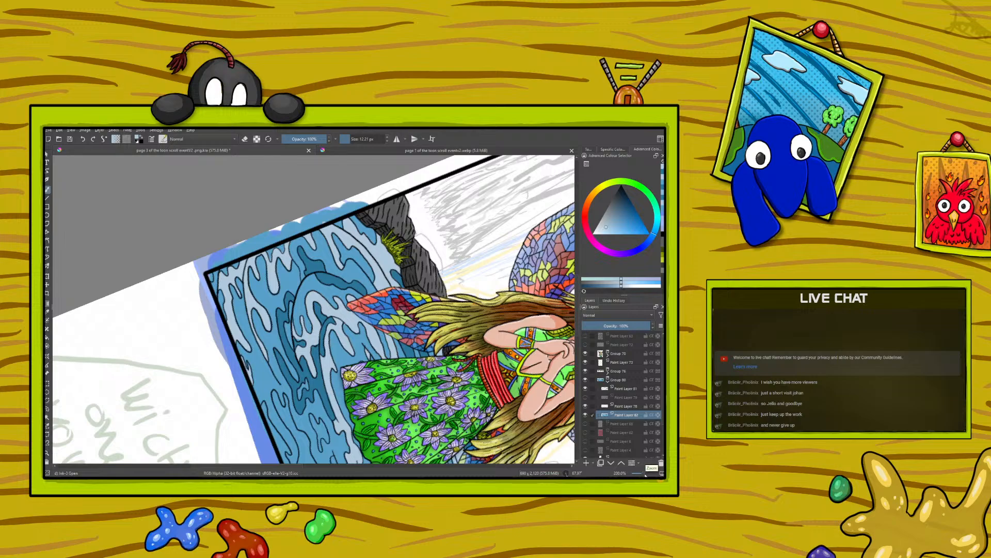
pyautogui.scroll(-2, 578, 337)
pyautogui.scroll(-5, 578, 337)
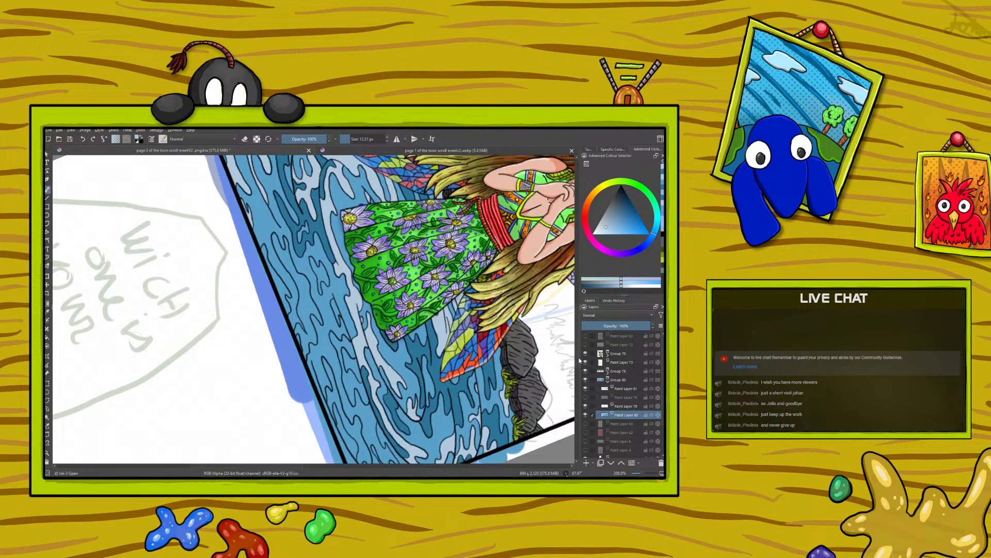
pyautogui.moveTo(244, 466); pyautogui.dragTo(265, 468)
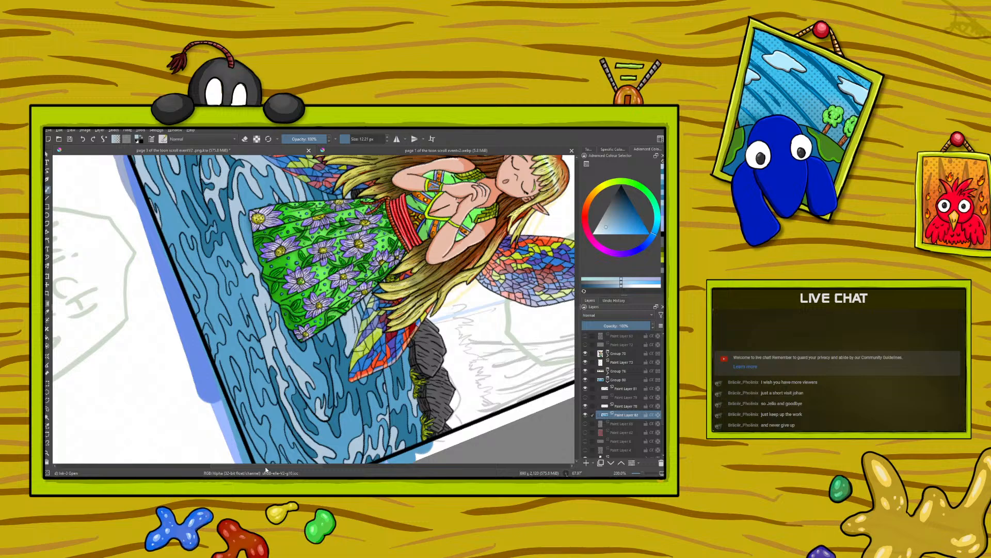
pyautogui.scroll(2, 578, 339)
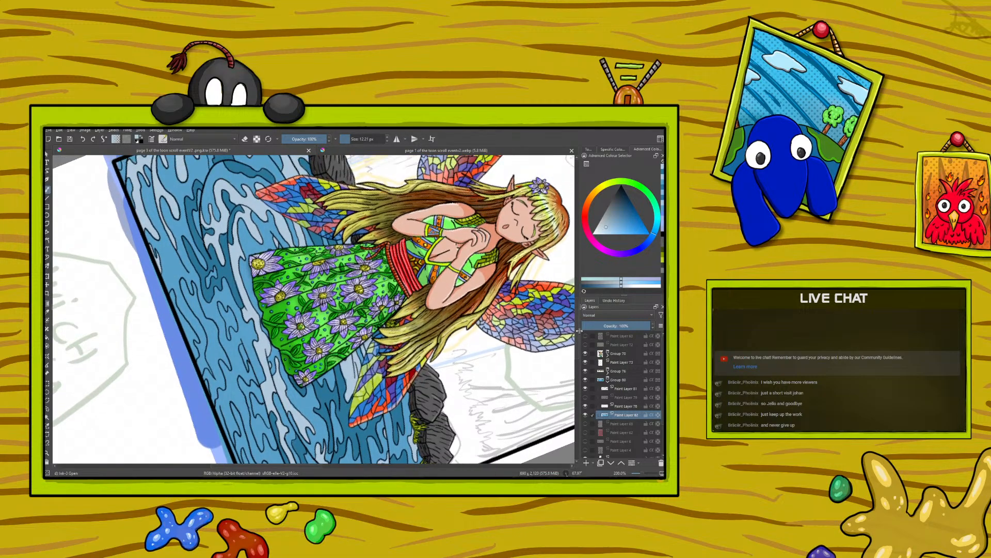
pyautogui.moveTo(233, 319)
pyautogui.mouseDown()
pyautogui.moveTo(234, 330)
pyautogui.moveTo(219, 309)
pyautogui.mouseUp()
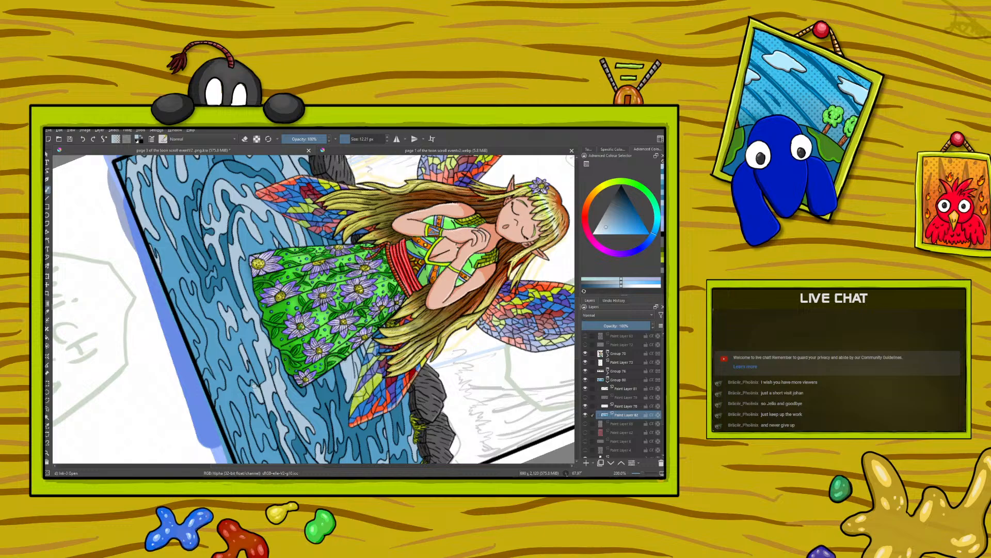
pyautogui.moveTo(241, 381)
pyautogui.mouseDown()
pyautogui.moveTo(260, 448)
pyautogui.moveTo(261, 427)
pyautogui.moveTo(270, 442)
pyautogui.mouseUp()
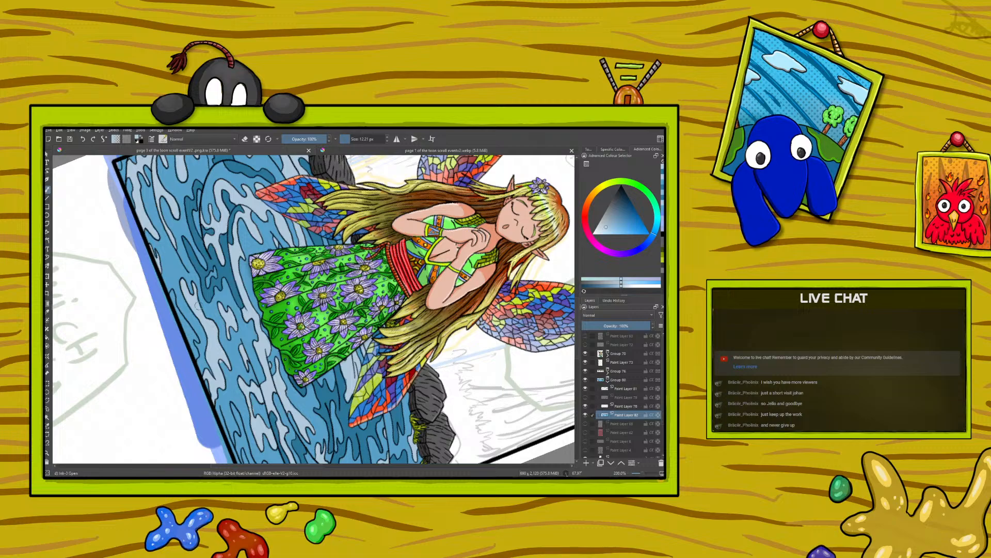
# - Sample the dark blue and shade the ripples between the pale highlights along the panel edge in front of the skirt
pyautogui.scroll(-3, 212, 236)
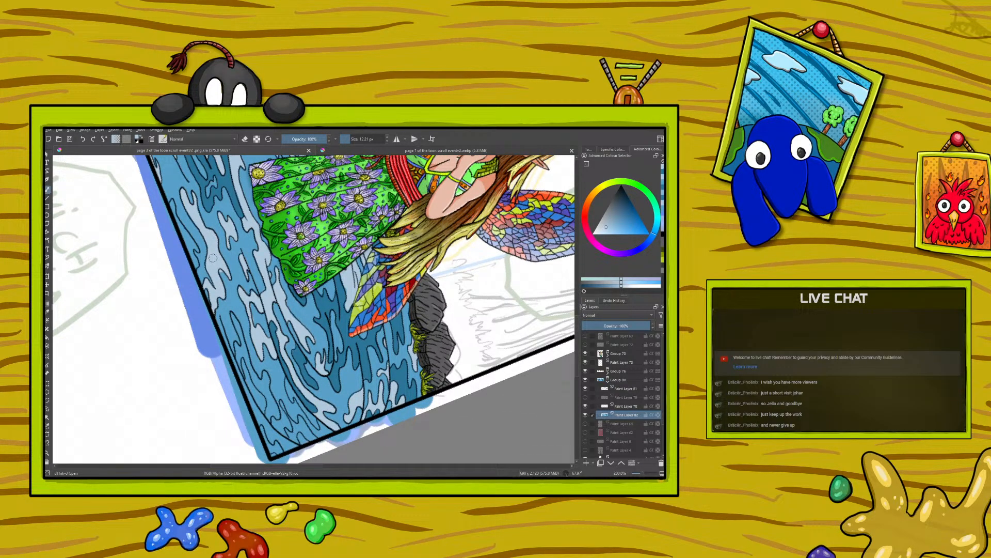
pyautogui.press('p')
pyautogui.click(212, 194)
pyautogui.press('b')
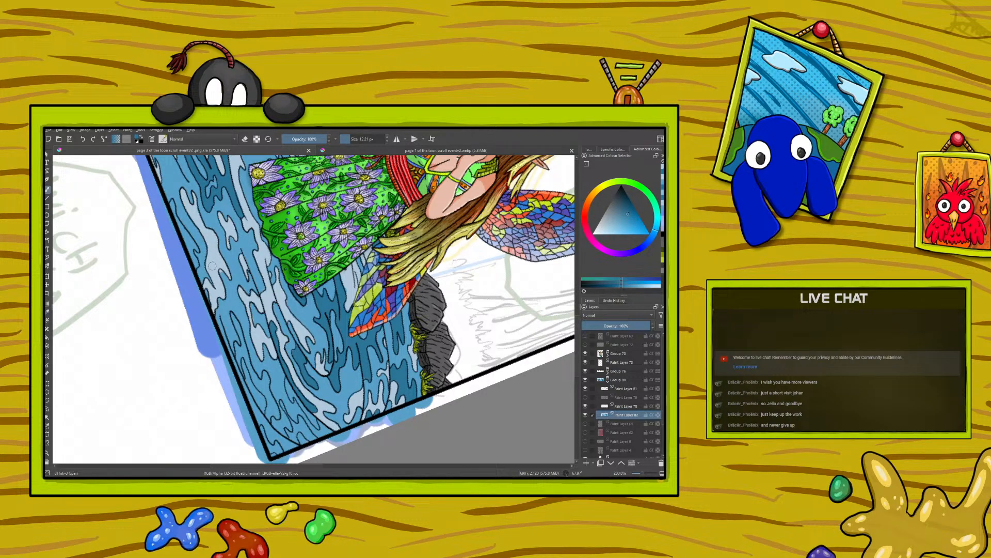
pyautogui.moveTo(253, 312); pyautogui.dragTo(256, 322)
pyautogui.moveTo(260, 323); pyautogui.dragTo(269, 332)
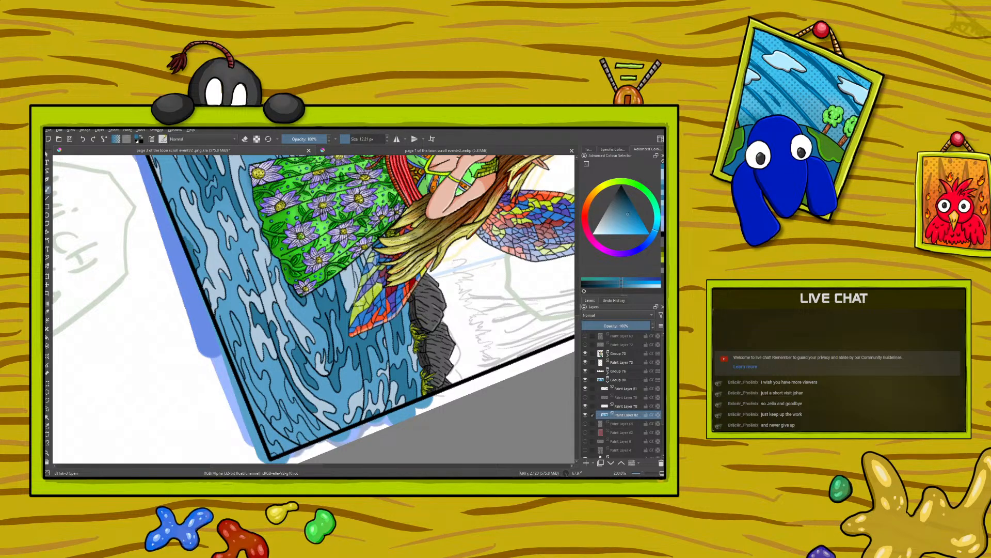
pyautogui.moveTo(185, 235); pyautogui.dragTo(171, 202)
# - Paint dark blue shading on the ripples leading into the pond's lower corner of the rotated view
pyautogui.moveTo(242, 376)
pyautogui.mouseDown()
pyautogui.moveTo(237, 347)
pyautogui.moveTo(241, 356)
pyautogui.mouseUp()
pyautogui.moveTo(245, 360); pyautogui.dragTo(233, 316)
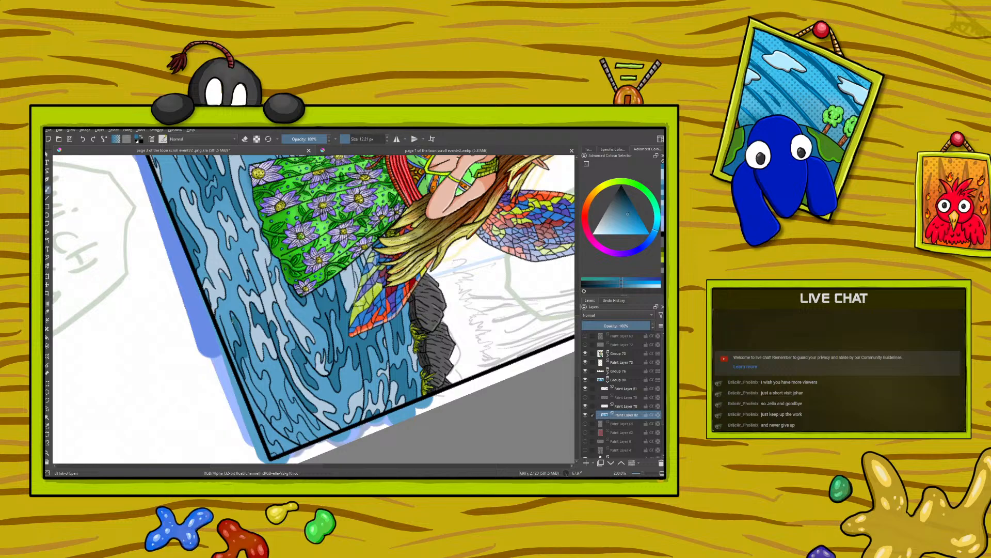
pyautogui.moveTo(245, 356)
pyautogui.mouseDown()
pyautogui.moveTo(270, 423)
pyautogui.moveTo(266, 373)
pyautogui.moveTo(257, 374)
pyautogui.mouseUp()
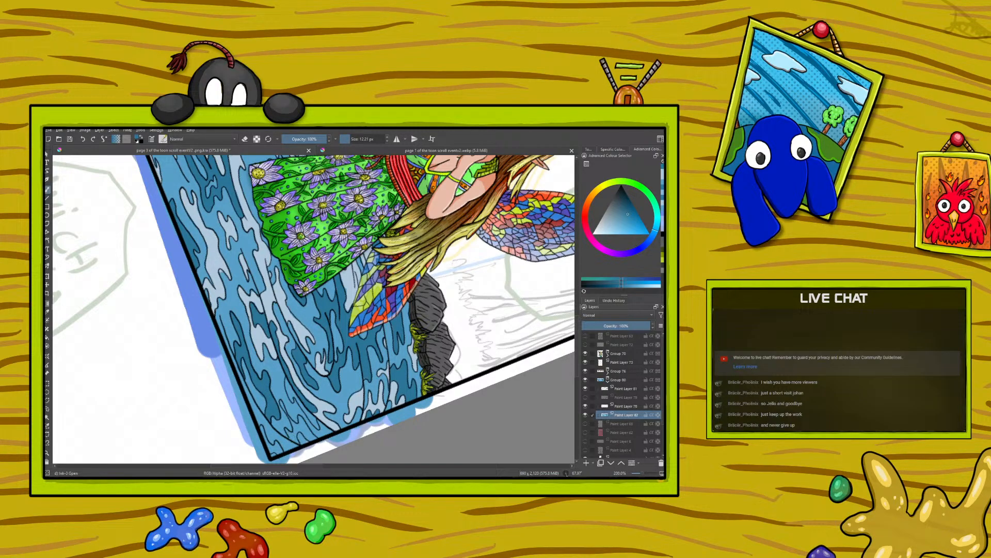
pyautogui.moveTo(293, 440); pyautogui.dragTo(300, 444)
pyautogui.moveTo(293, 430)
pyautogui.mouseDown()
pyautogui.moveTo(281, 402)
pyautogui.moveTo(314, 440)
pyautogui.moveTo(301, 423)
pyautogui.mouseUp()
pyautogui.moveTo(260, 428)
pyautogui.mouseDown()
pyautogui.moveTo(271, 451)
pyautogui.moveTo(280, 447)
pyautogui.mouseUp()
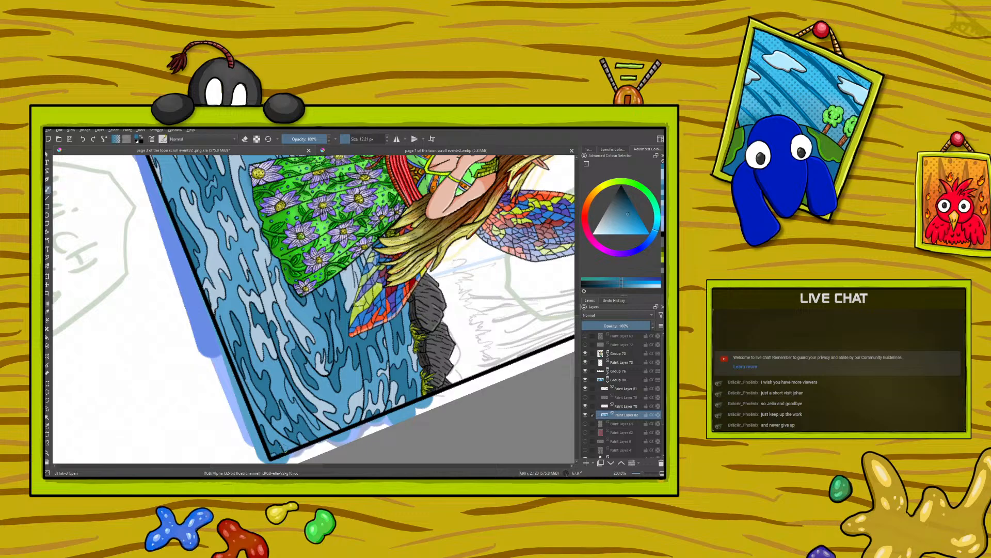
# - Sample the pale blue and add small highlights among the dark ripples in the pond's lower corner of the rotated view
pyautogui.click(48, 312)
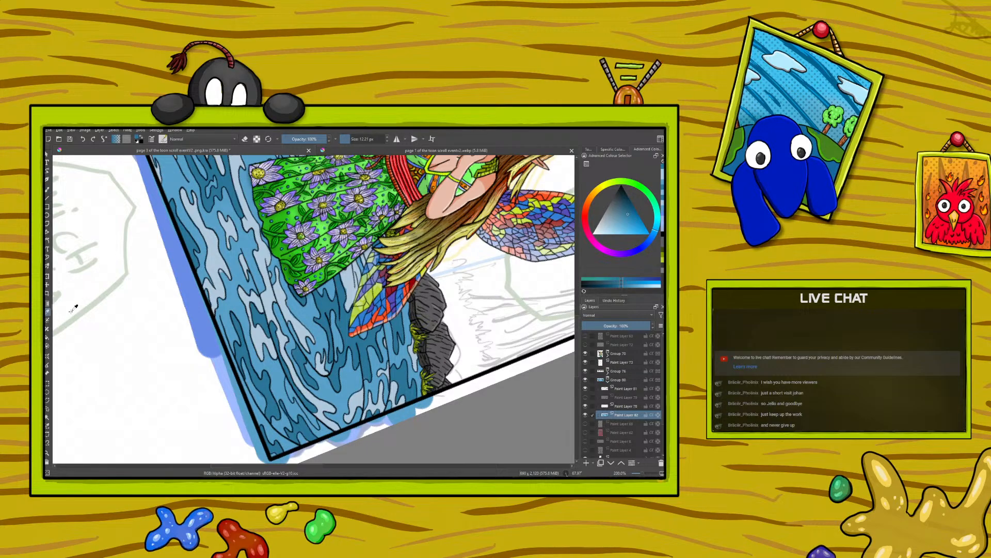
pyautogui.click(257, 335)
pyautogui.click(48, 189)
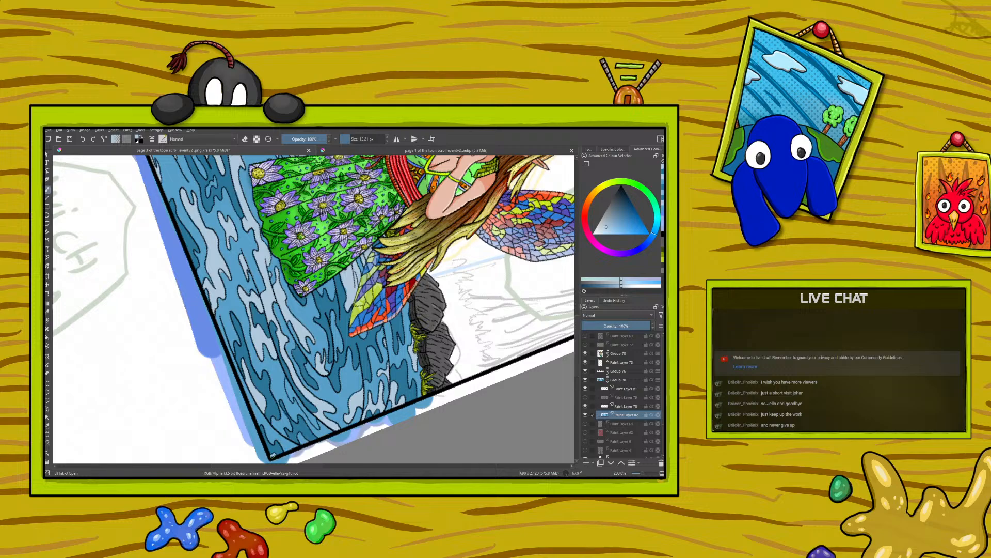
pyautogui.moveTo(300, 435); pyautogui.dragTo(305, 441)
pyautogui.press('-')
pyautogui.press('-')
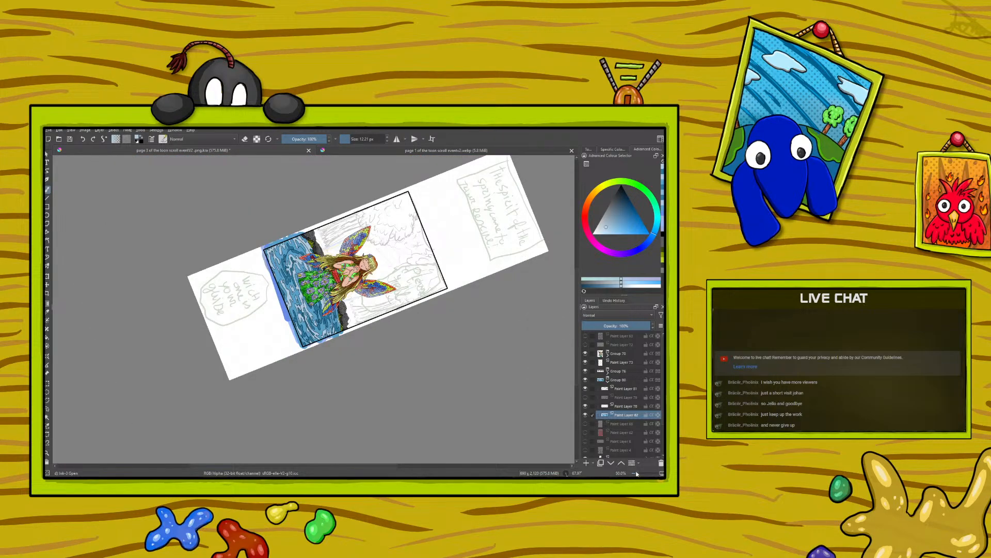
pyautogui.press('+')
pyautogui.press('+')
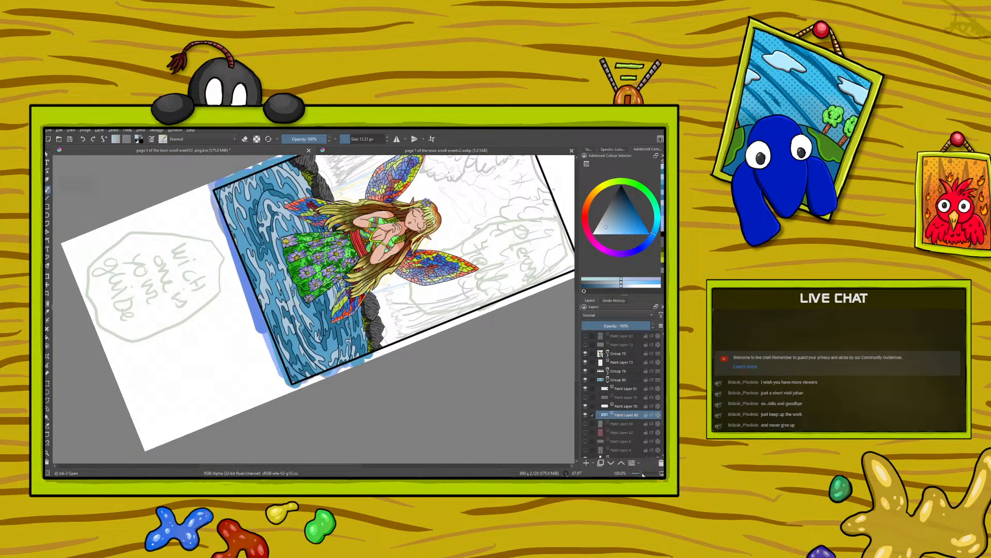
# - Sample the dark blue and touch up the ripples along the panel's bottom edge, restoring the canvas to a nearly upright angle
pyautogui.click(47, 312)
pyautogui.click(252, 272)
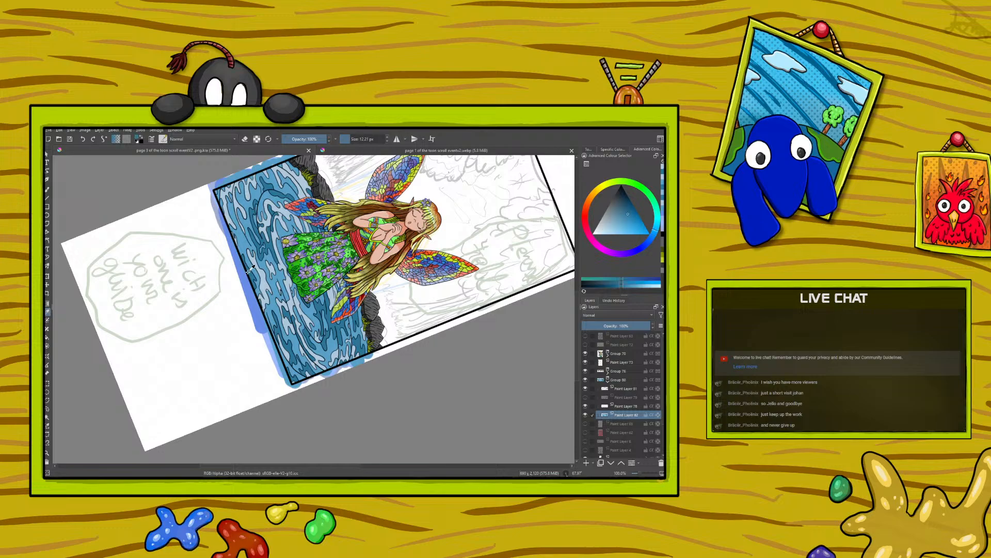
pyautogui.click(47, 189)
pyautogui.rightClick(183, 376)
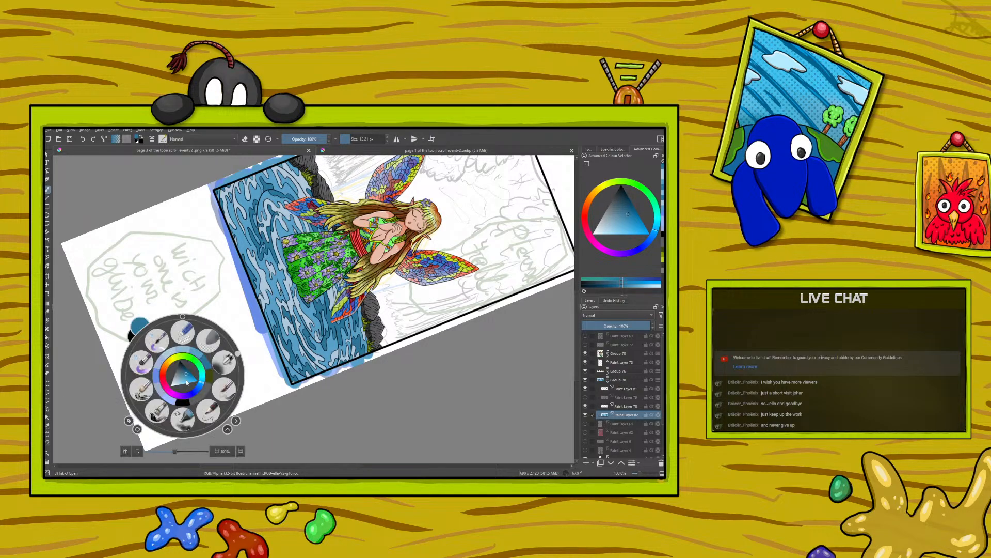
pyautogui.moveTo(237, 354); pyautogui.dragTo(191, 317)
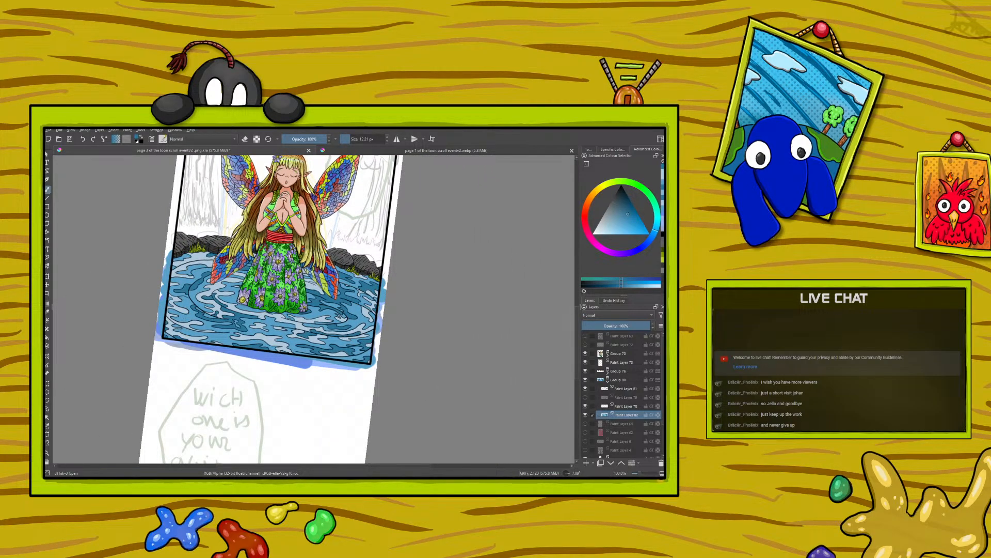
# - Touch up the ripples left of the fairy's skirt with sampled pale blue highlights and dark blue shading
pyautogui.click(47, 312)
pyautogui.click(208, 295)
pyautogui.press('b')
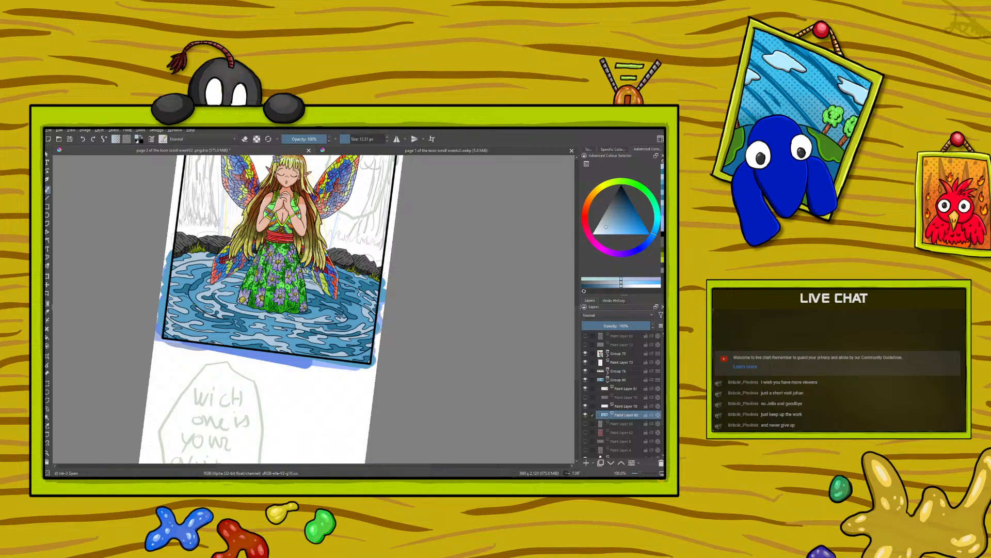
pyautogui.click(47, 311)
pyautogui.click(203, 312)
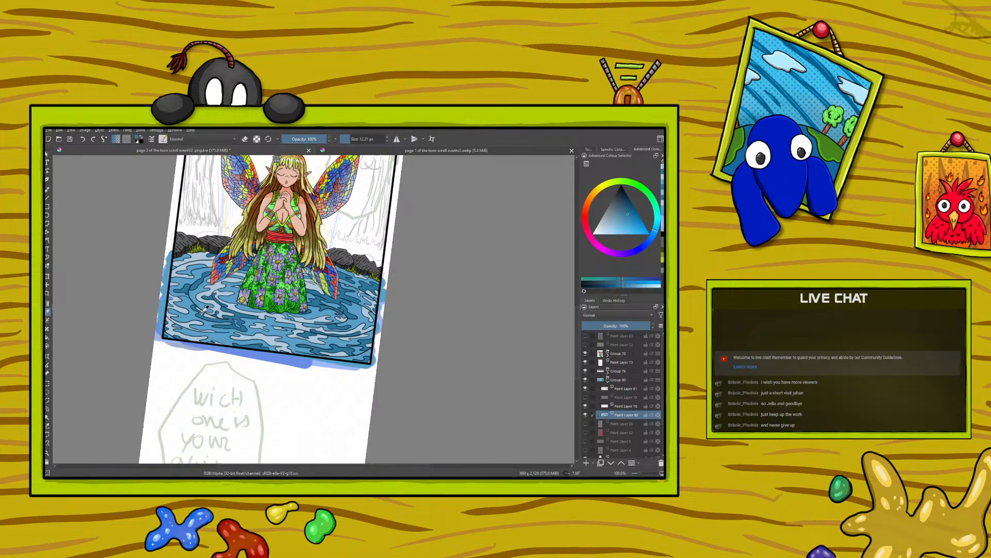
pyautogui.click(47, 189)
# - Compare the whole coloured pond panel with the splash water on the page 1 document, and return to page 3
pyautogui.moveTo(639, 473); pyautogui.dragTo(637, 475)
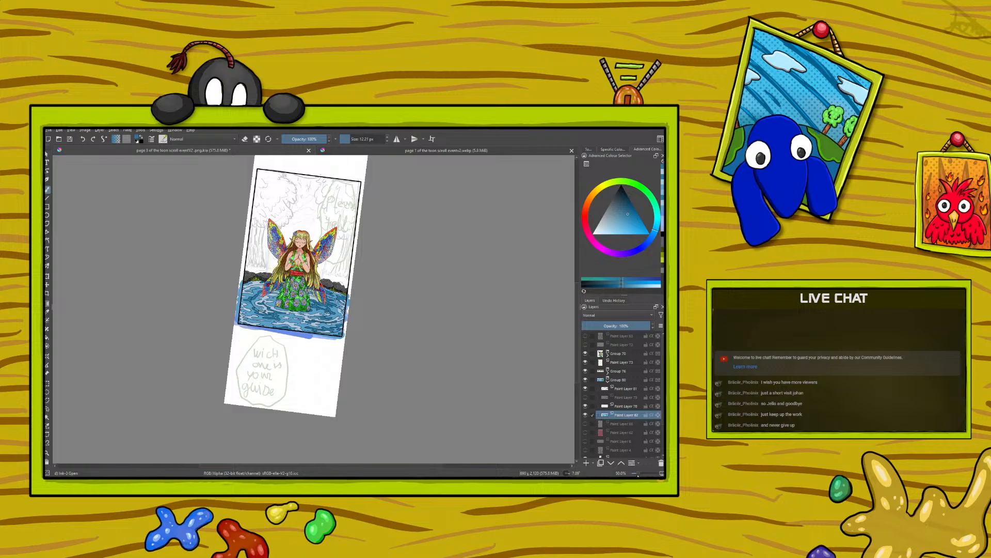
pyautogui.click(340, 150)
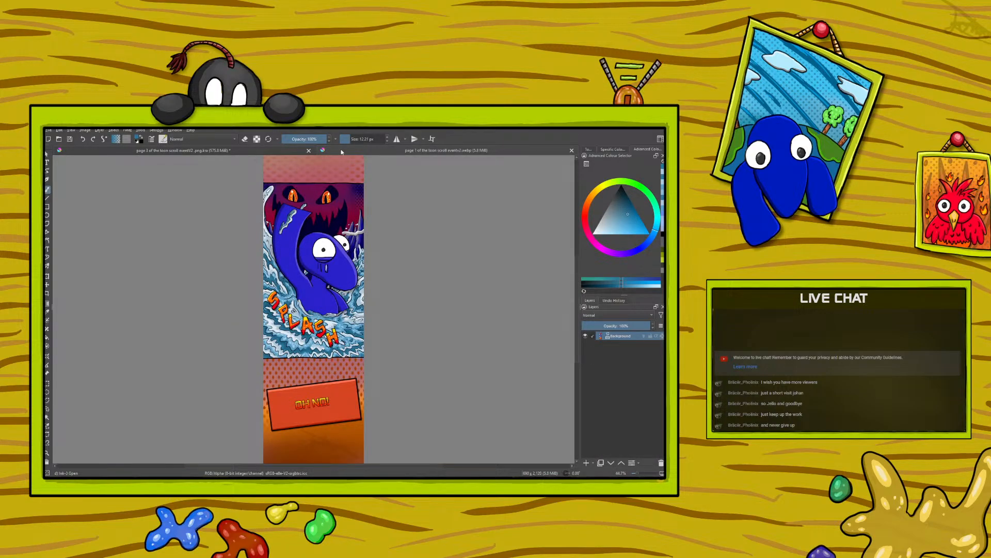
pyautogui.click(165, 151)
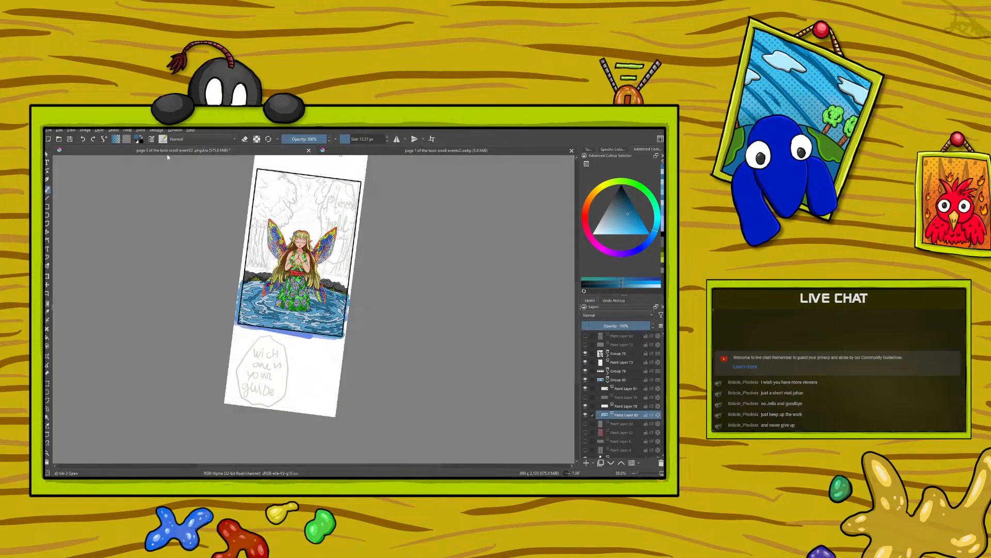
# - Add a paint layer inside the pond group and duplicate the layer group holding the rocky bank
pyautogui.click(587, 463)
pyautogui.click(616, 372)
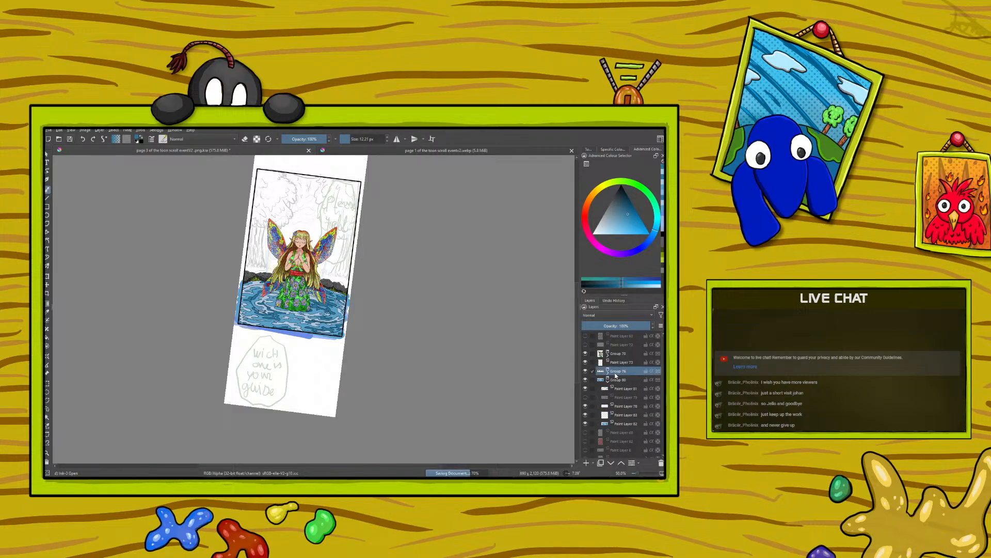
pyautogui.rightClick(616, 372)
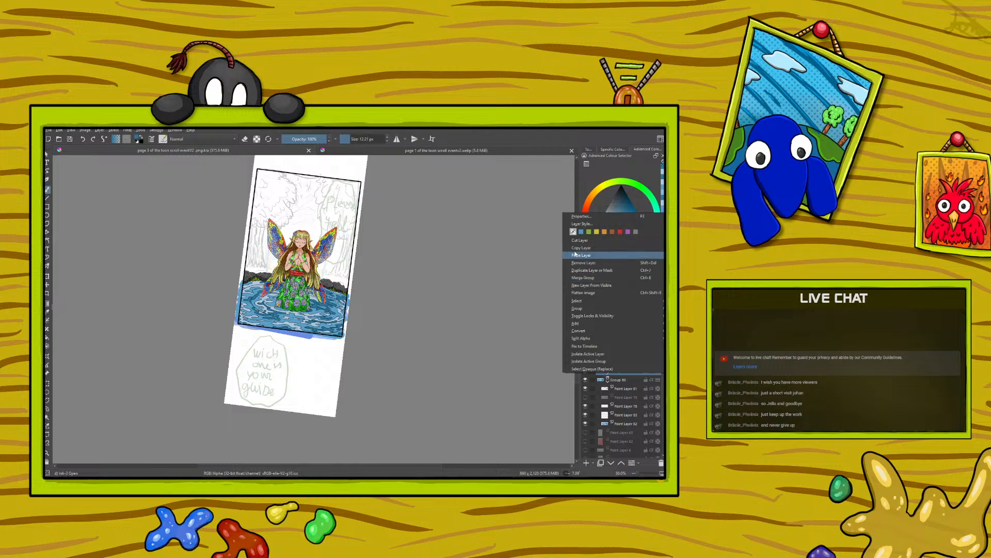
pyautogui.click(581, 248)
pyautogui.rightClick(619, 376)
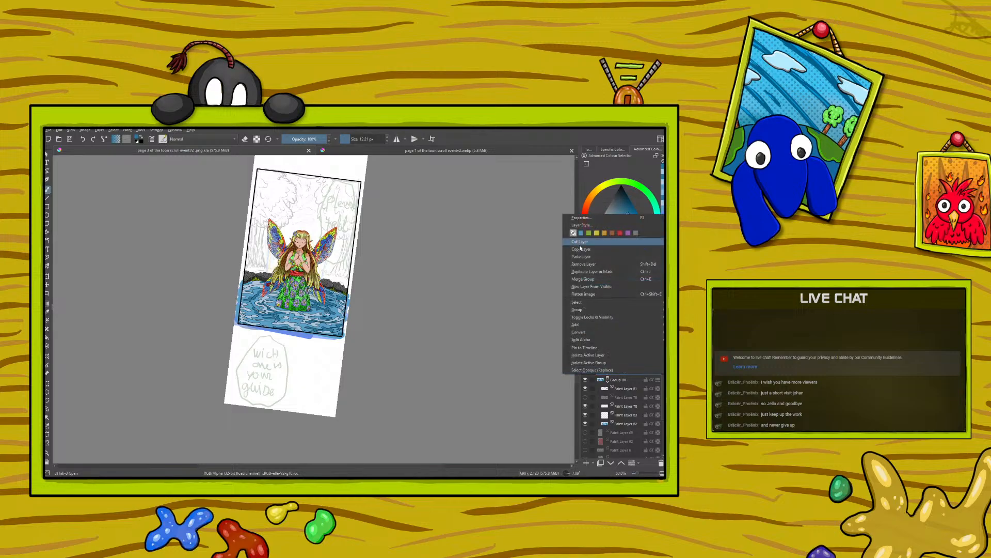
pyautogui.click(586, 271)
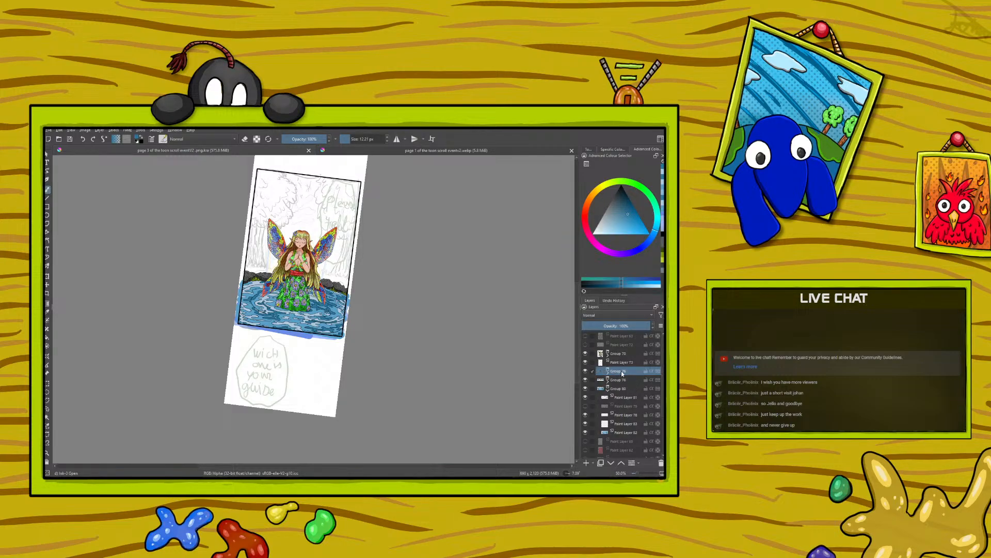
# - Try mirroring the duplicated rock group horizontally, and mirror it back
pyautogui.click(70, 130)
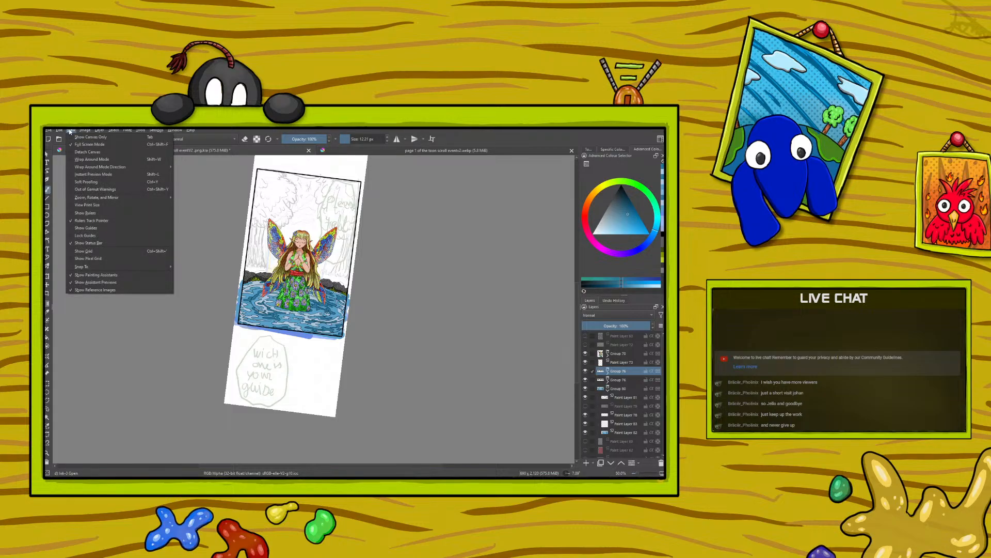
pyautogui.moveTo(99, 131)
pyautogui.moveTo(119, 200)
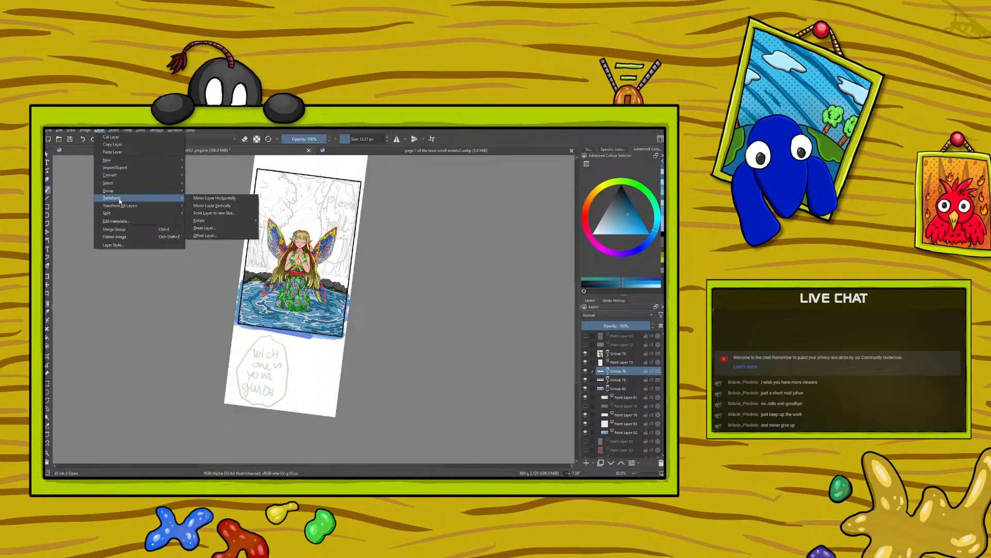
pyautogui.click(201, 200)
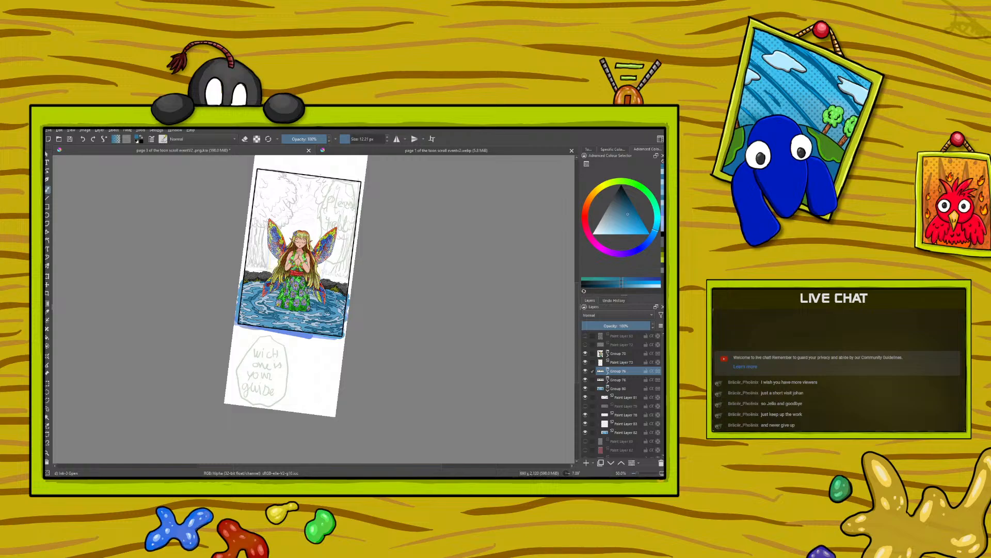
pyautogui.click(89, 131)
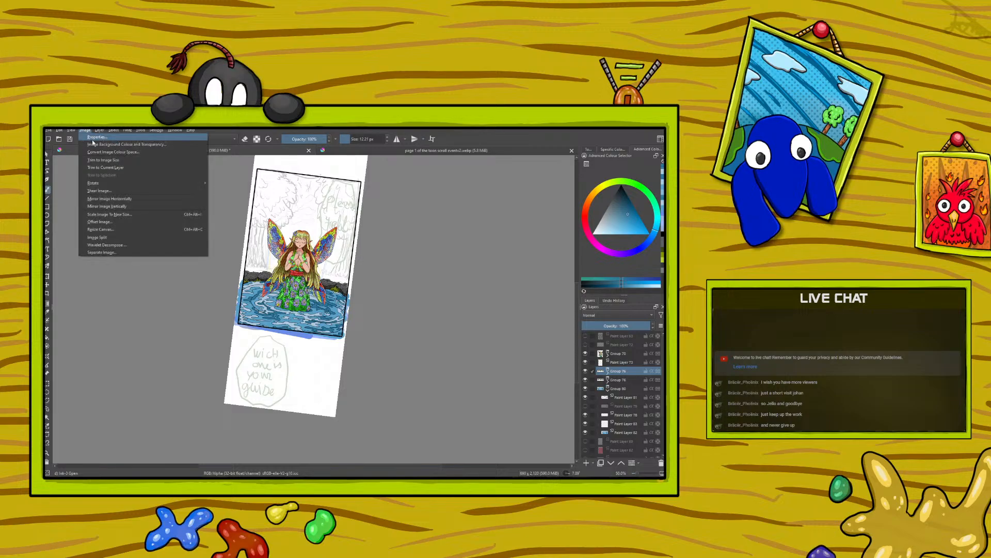
pyautogui.moveTo(120, 199)
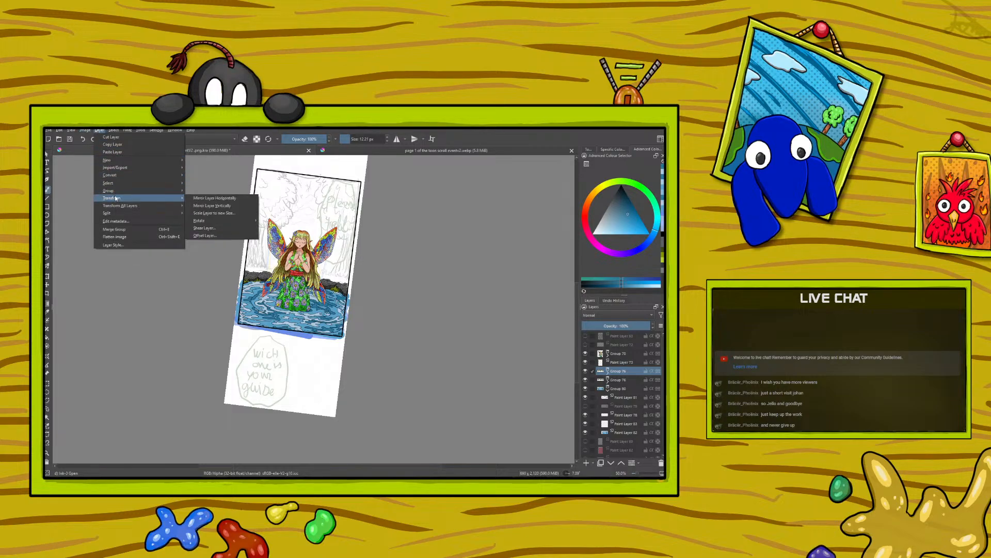
pyautogui.click(200, 200)
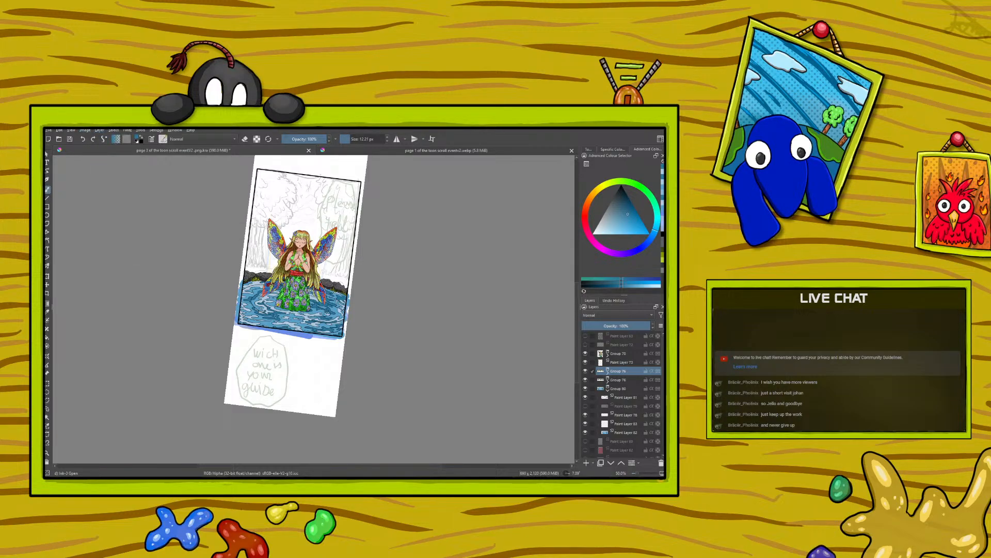
# - Mirror the duplicated rock group vertically, move it onto the water below the original rocks and lower its opacity as a reflection
pyautogui.click(86, 131)
pyautogui.moveTo(120, 199)
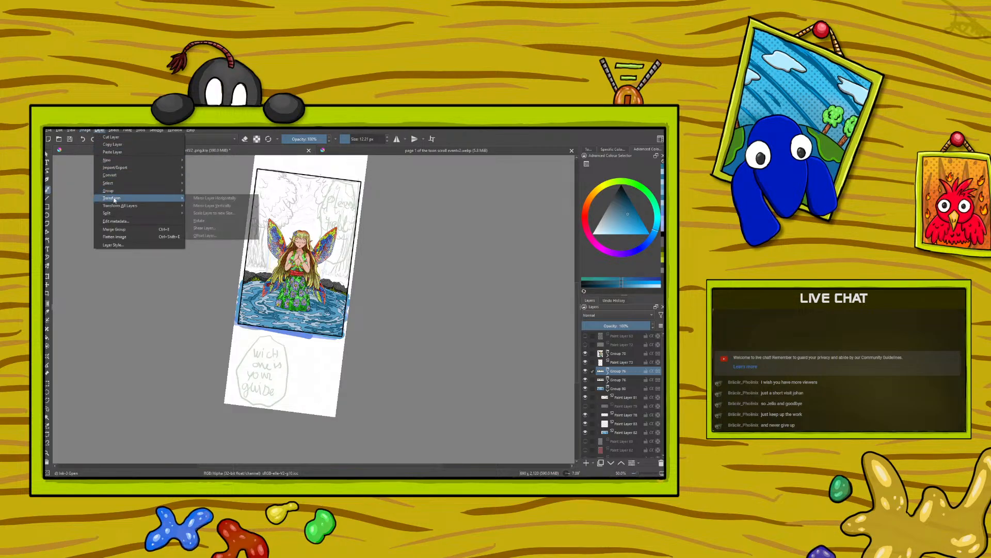
pyautogui.click(203, 205)
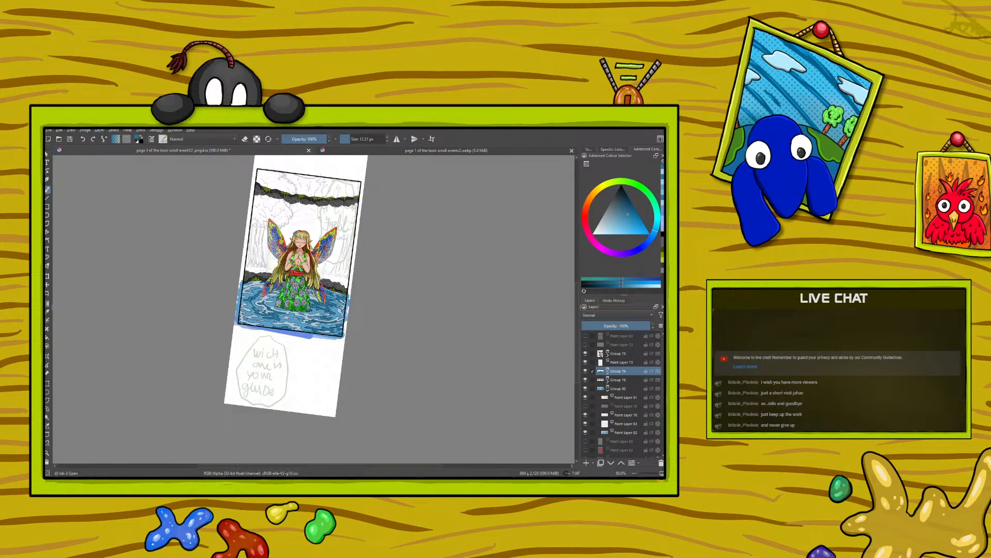
pyautogui.click(47, 284)
pyautogui.moveTo(263, 192); pyautogui.dragTo(250, 281)
pyautogui.click(631, 325)
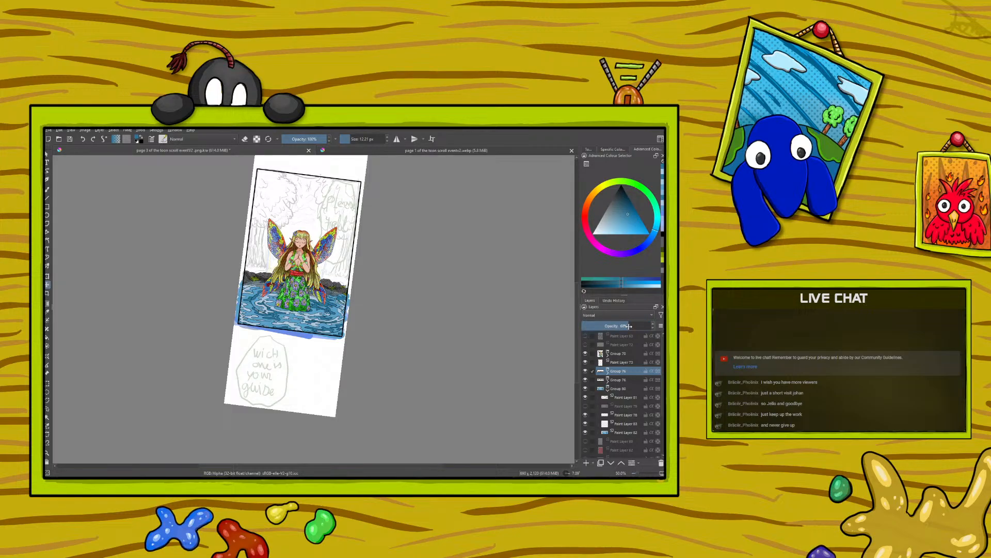
# - Nudge and rotate the rock reflection so it lines up with the bank on the left side of the pond
pyautogui.click(641, 473)
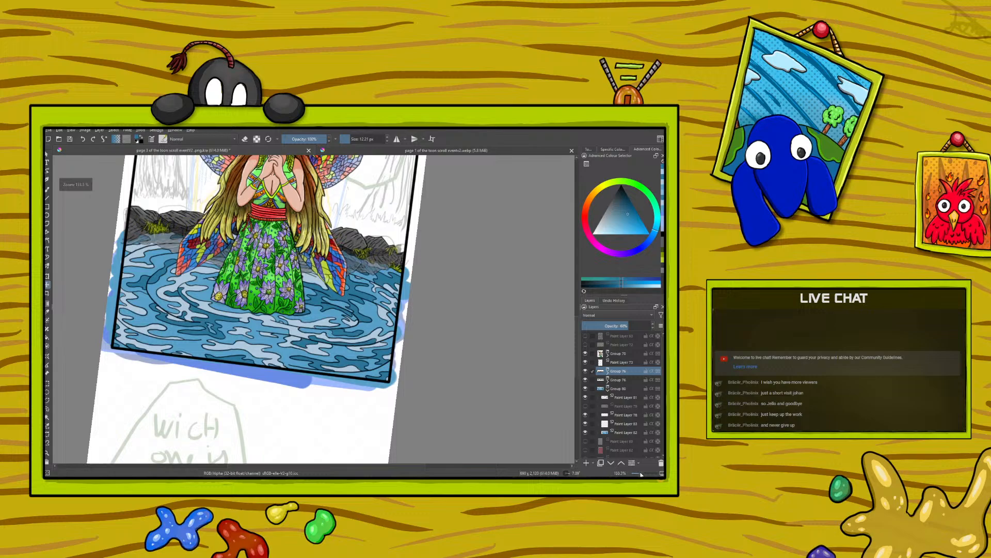
pyautogui.click(146, 227)
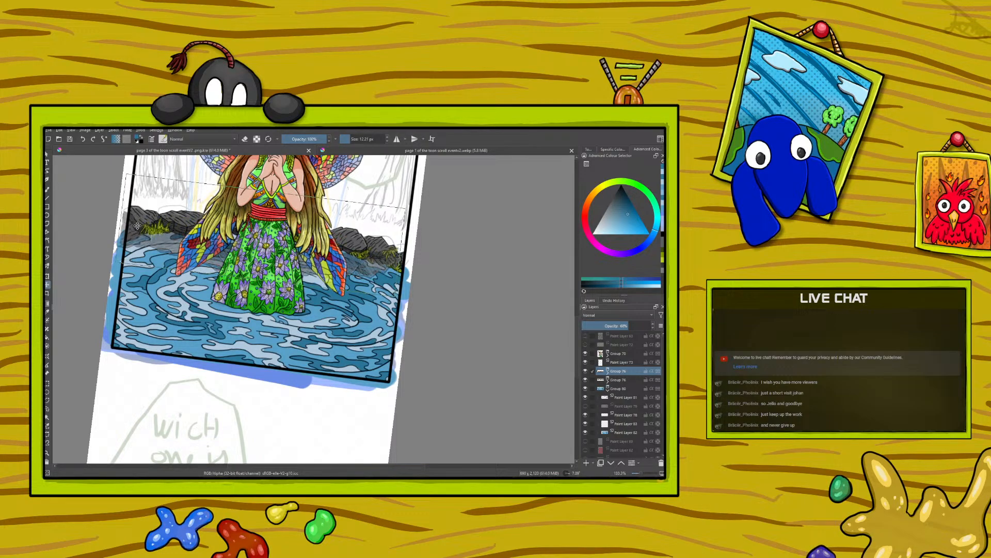
pyautogui.moveTo(146, 228); pyautogui.dragTo(141, 220)
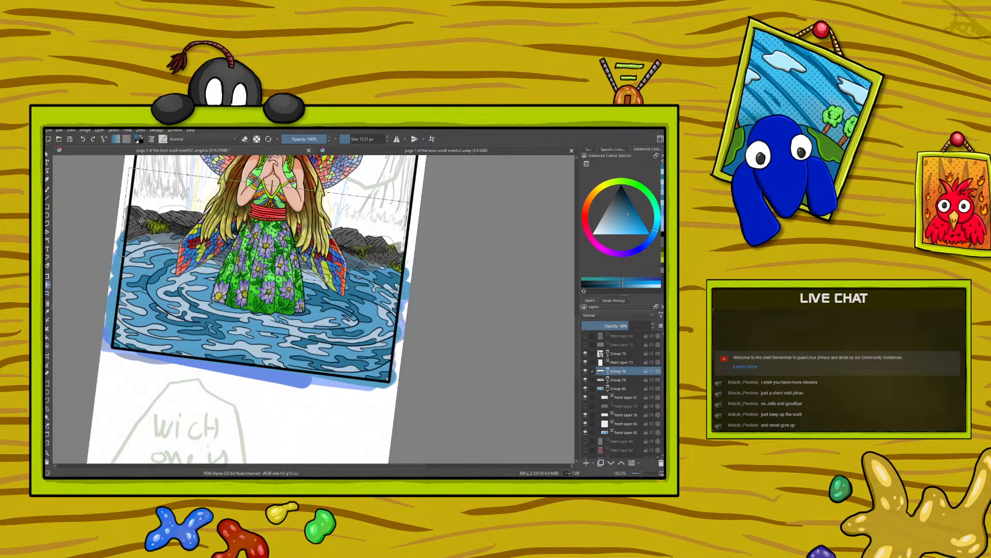
pyautogui.hotkey('ctrl', 't')
pyautogui.moveTo(143, 241); pyautogui.dragTo(144, 235)
pyautogui.moveTo(87, 202); pyautogui.dragTo(82, 223)
pyautogui.moveTo(141, 255); pyautogui.dragTo(132, 234)
# - Select the right half of the rock reflection freehand and transform it into place beneath the rocks on the pond's right side
pyautogui.click(47, 408)
pyautogui.click(637, 473)
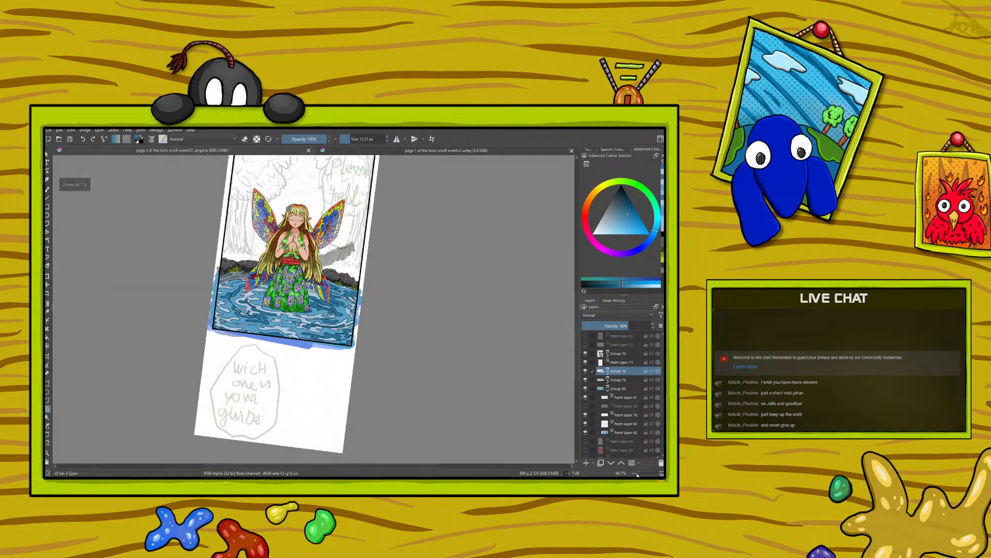
pyautogui.moveTo(290, 182); pyautogui.dragTo(289, 203)
pyautogui.moveTo(383, 282)
pyautogui.mouseDown()
pyautogui.moveTo(371, 226)
pyautogui.moveTo(285, 212)
pyautogui.mouseUp()
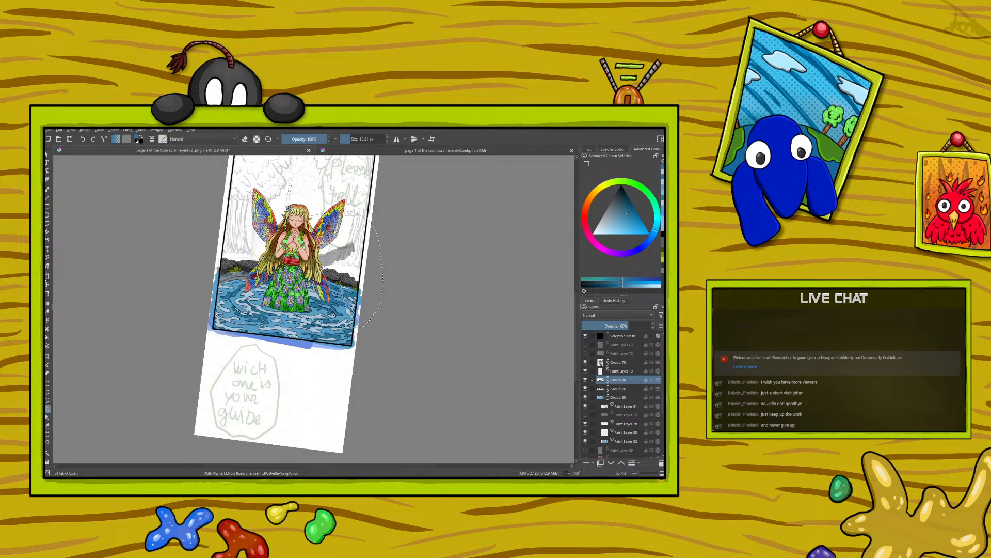
pyautogui.click(46, 277)
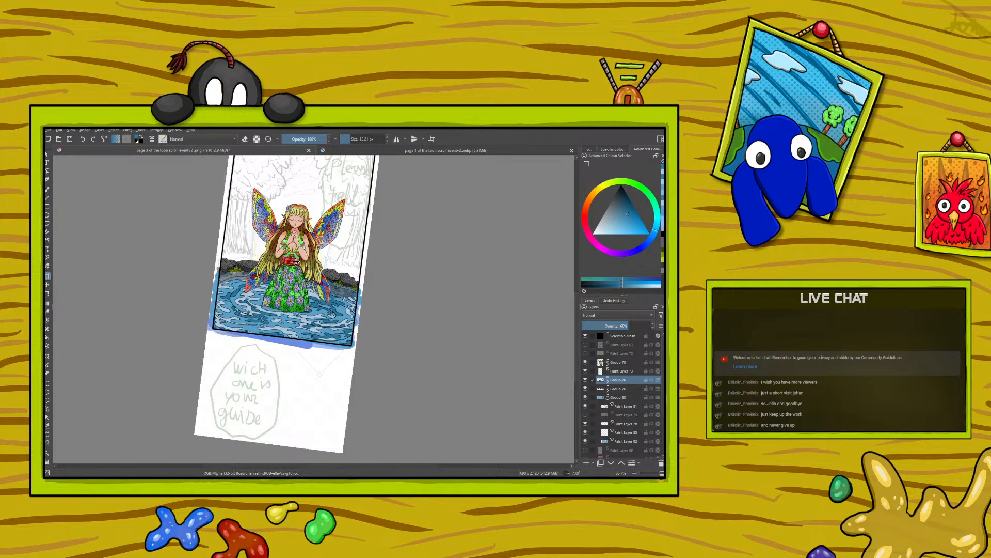
pyautogui.click(296, 261)
pyautogui.moveTo(636, 474); pyautogui.dragTo(643, 473)
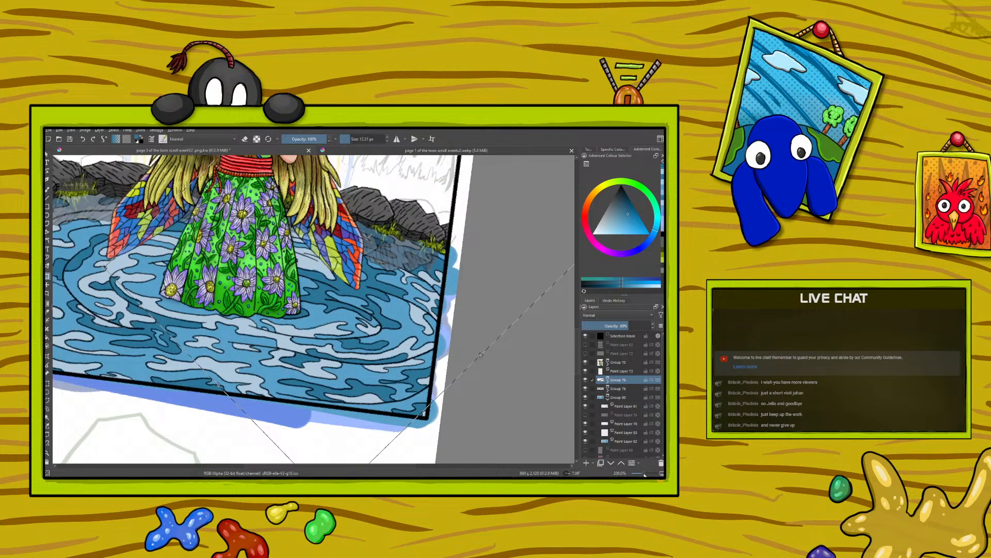
pyautogui.press('Return')
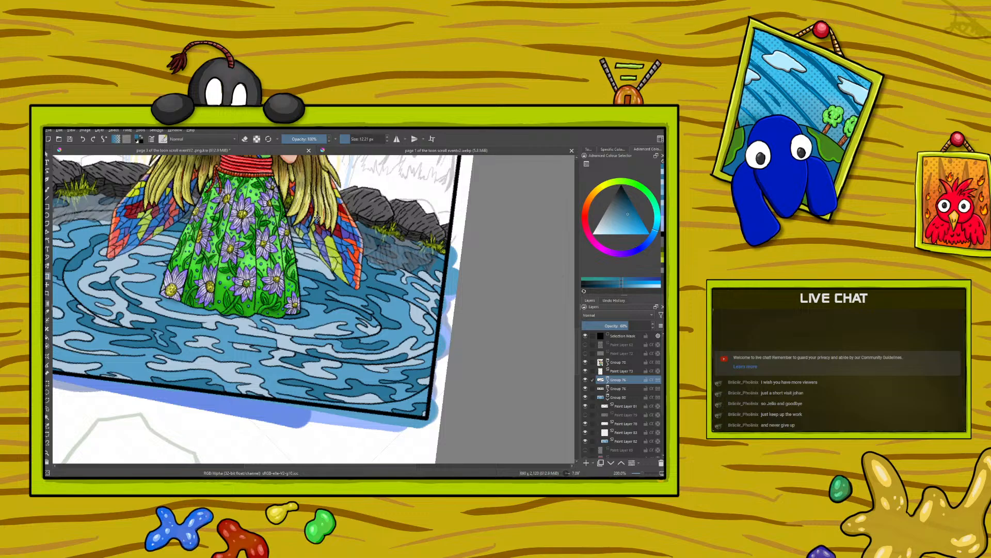
pyautogui.moveTo(174, 174); pyautogui.dragTo(178, 164)
pyautogui.press('Return')
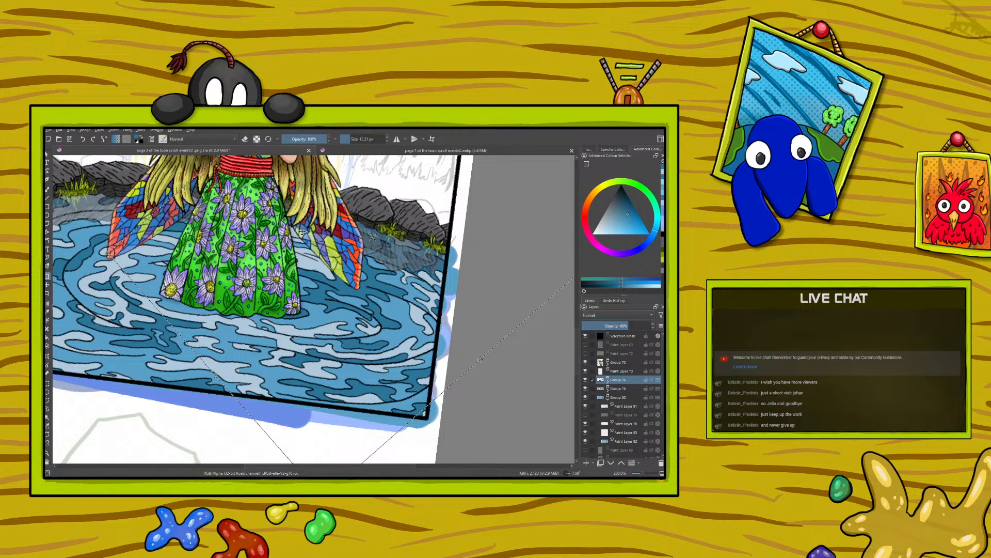
# - Move the reflection group below the original rock group and run another transform on the selected part
pyautogui.click(612, 463)
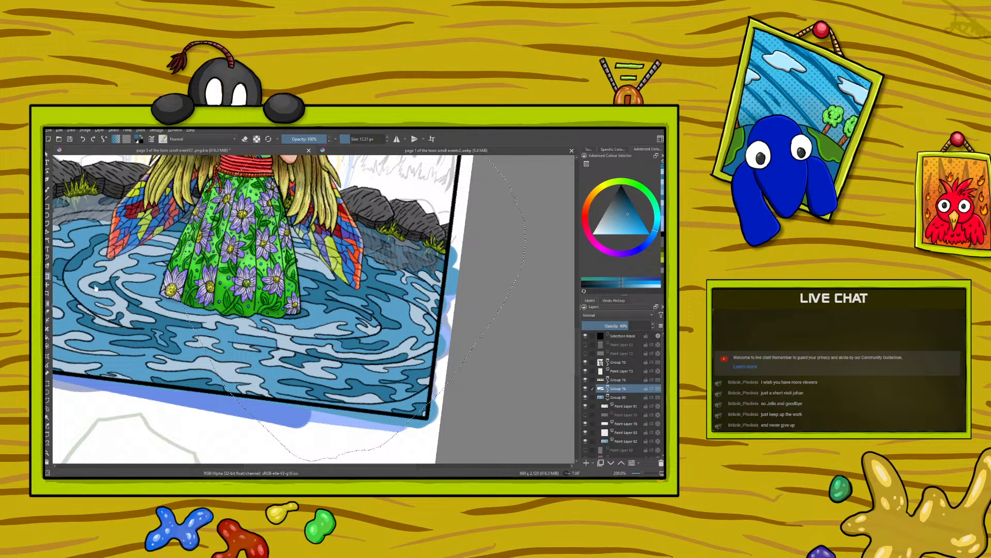
pyautogui.hotkey('ctrl', 't')
pyautogui.press('Return')
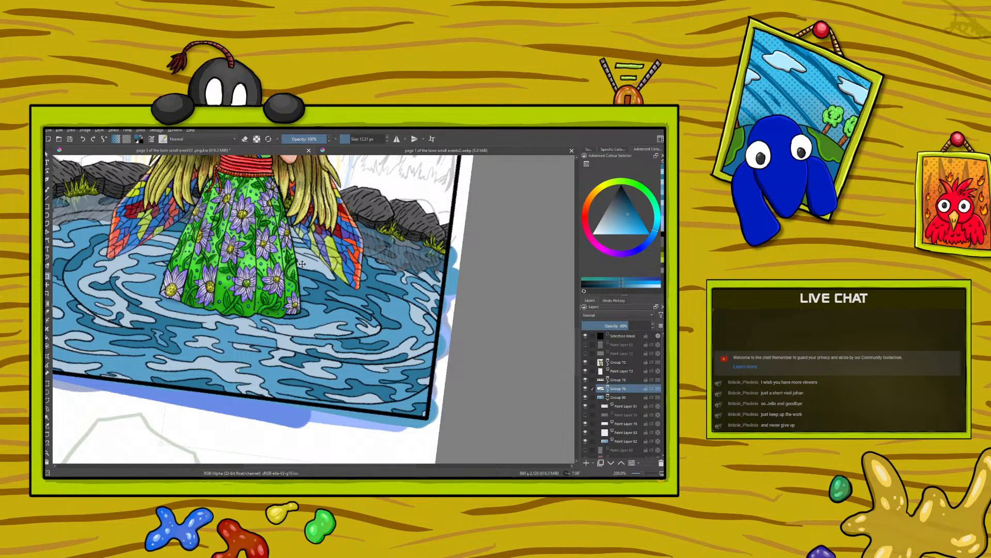
pyautogui.hotkey('ctrl', 't')
pyautogui.hotkey('ctrl', '-')
pyautogui.hotkey('ctrl', '-')
pyautogui.hotkey('ctrl', '-')
pyautogui.hotkey('ctrl', '-')
pyautogui.hotkey('ctrl', '+')
pyautogui.hotkey('ctrl', '+')
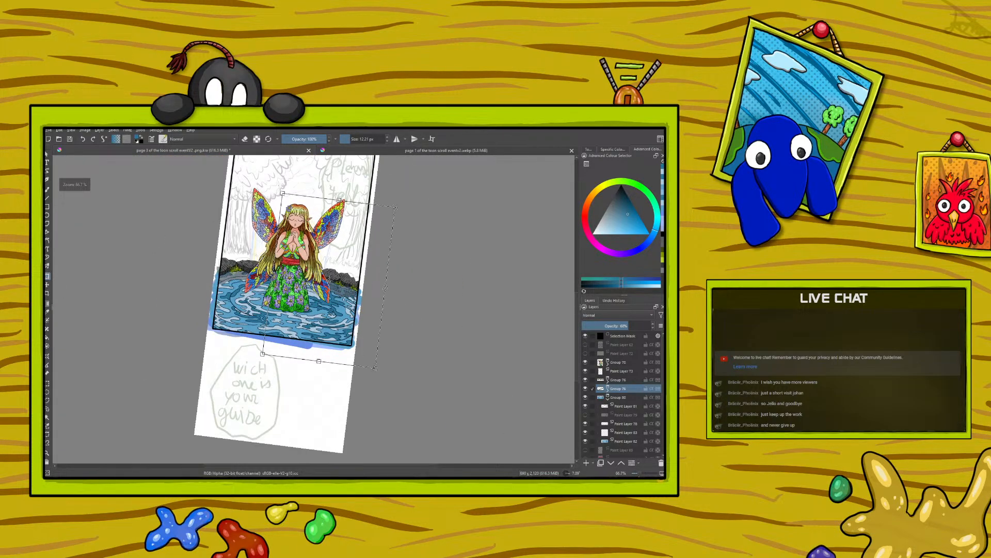
pyautogui.hotkey('ctrl', '+')
pyautogui.hotkey('ctrl', '+')
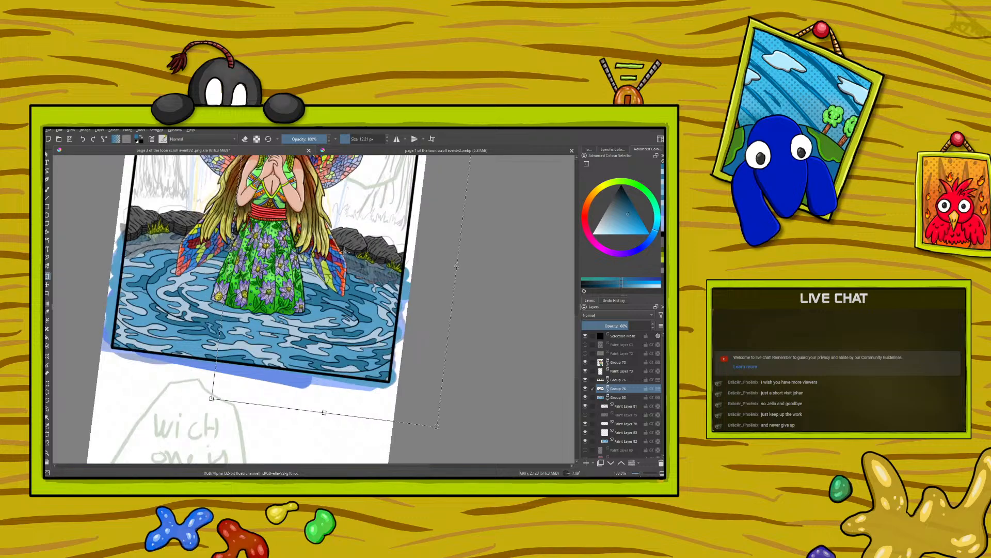
pyautogui.hotkey('ctrl', '-')
pyautogui.hotkey('ctrl', '-')
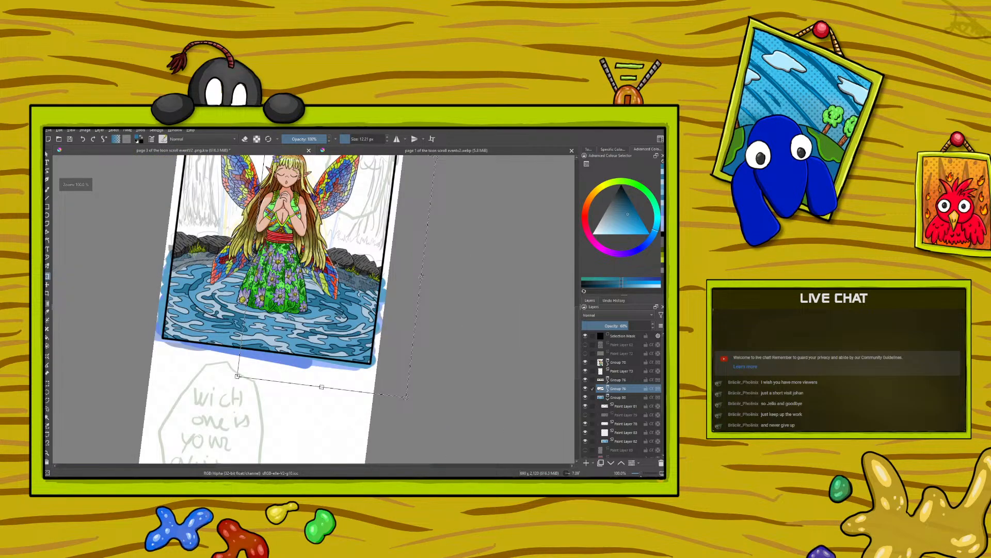
pyautogui.click(47, 190)
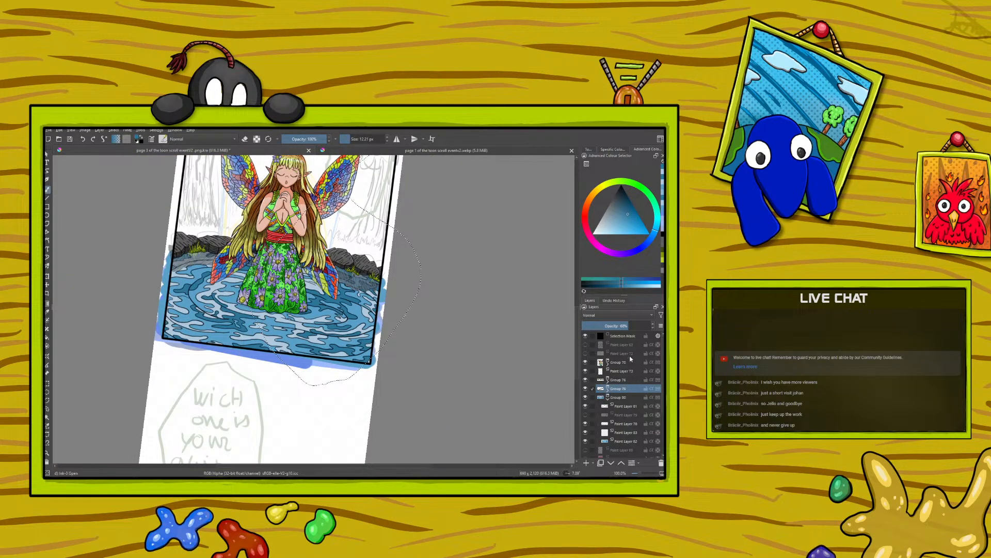
# - Merge the rock reflection group into a single layer and clear the freehand selection on the pond's right side
pyautogui.rightClick(619, 389)
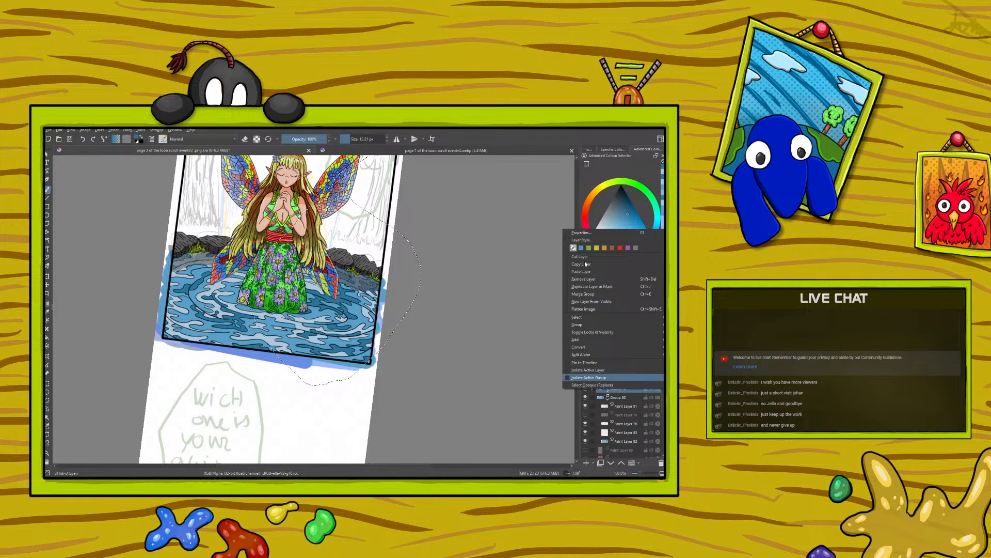
pyautogui.click(568, 294)
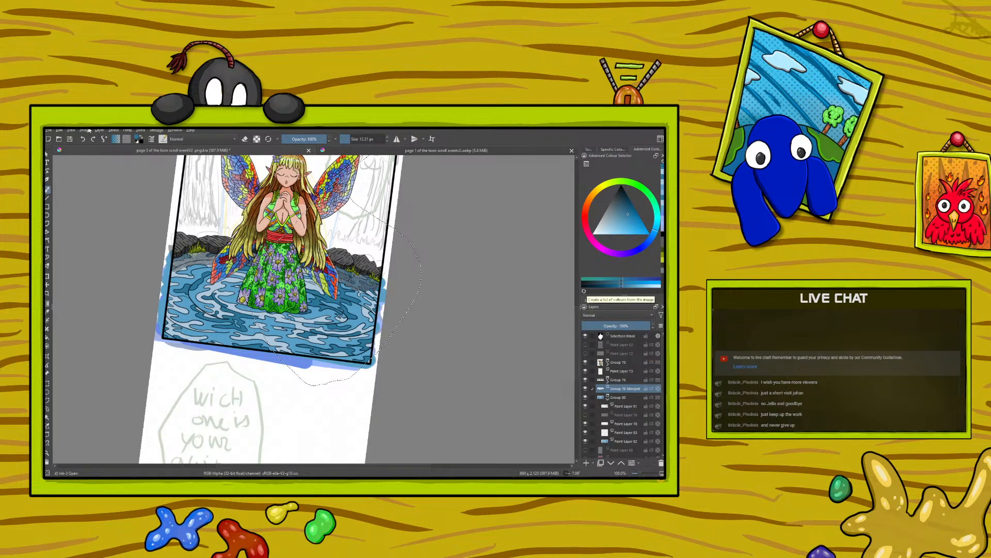
pyautogui.click(112, 130)
pyautogui.click(114, 144)
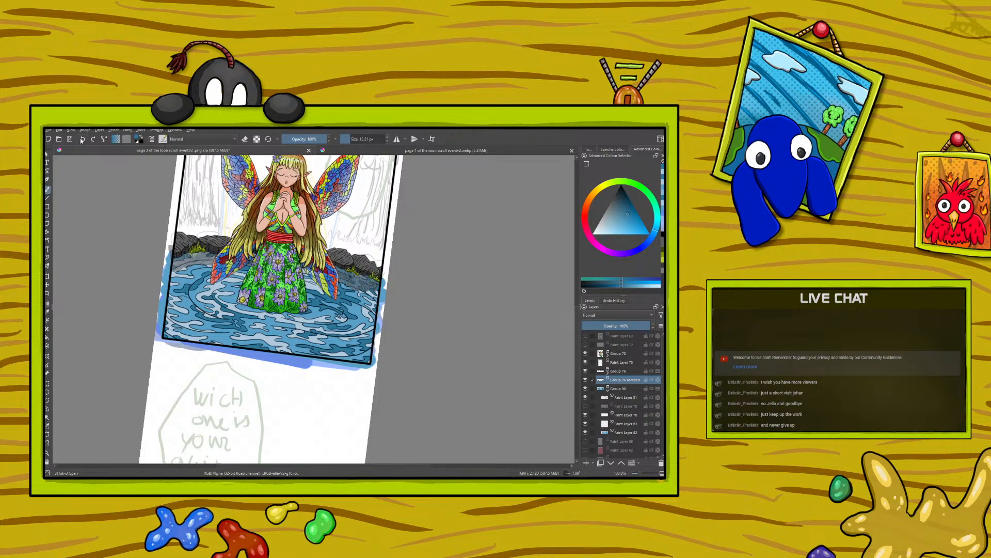
# - Smear the merged rock reflection on both sides of the pond with the Distort Move brush to give it a watery look
pyautogui.press('e')
pyautogui.click(163, 140)
pyautogui.click(274, 209)
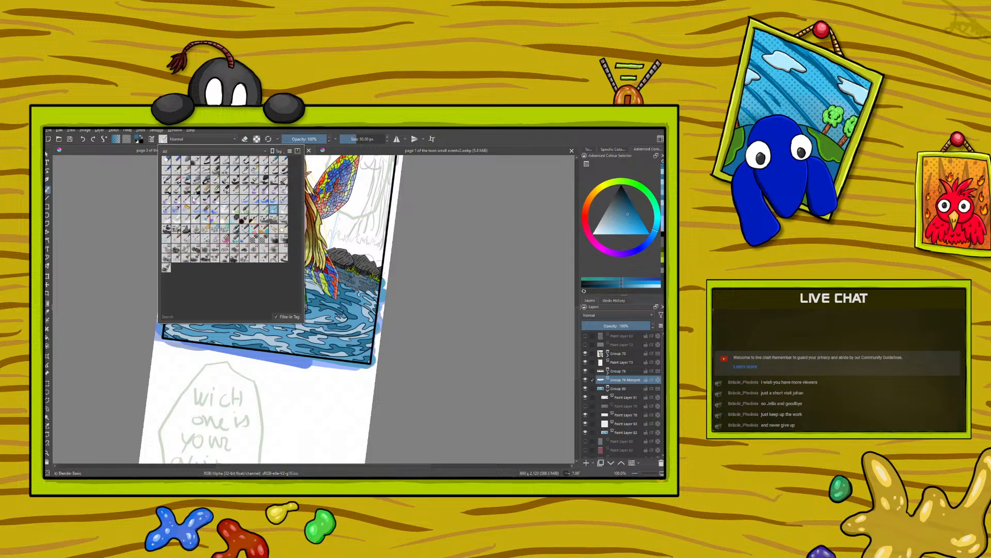
pyautogui.click(154, 139)
pyautogui.click(166, 239)
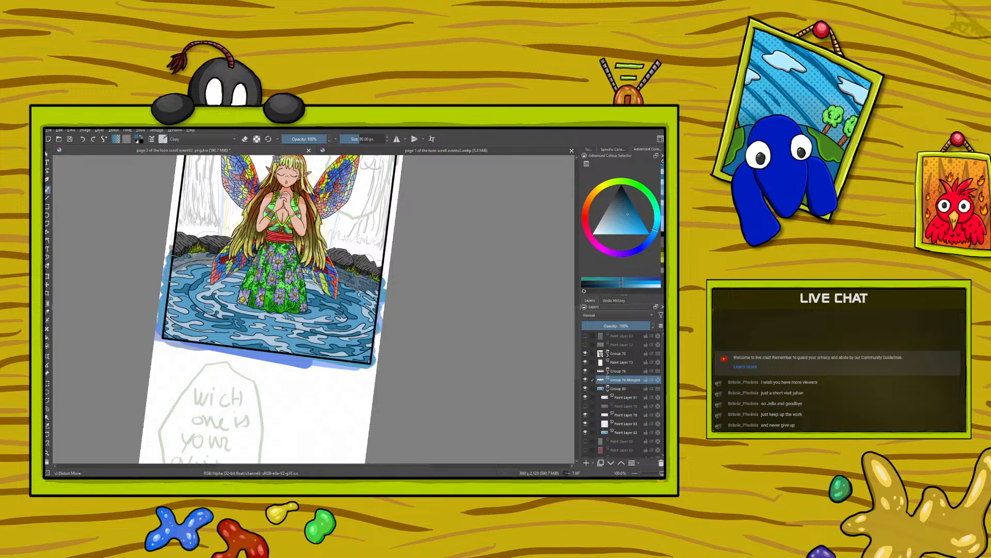
pyautogui.moveTo(178, 261)
pyautogui.mouseDown()
pyautogui.moveTo(194, 243)
pyautogui.moveTo(212, 256)
pyautogui.mouseUp()
pyautogui.moveTo(353, 277)
pyautogui.mouseDown()
pyautogui.moveTo(349, 266)
pyautogui.moveTo(376, 275)
pyautogui.moveTo(371, 297)
pyautogui.mouseUp()
# - Look at the finished page 1 comic, return to the page 3 document and check the fairy panel
pyautogui.moveTo(639, 473); pyautogui.dragTo(640, 474)
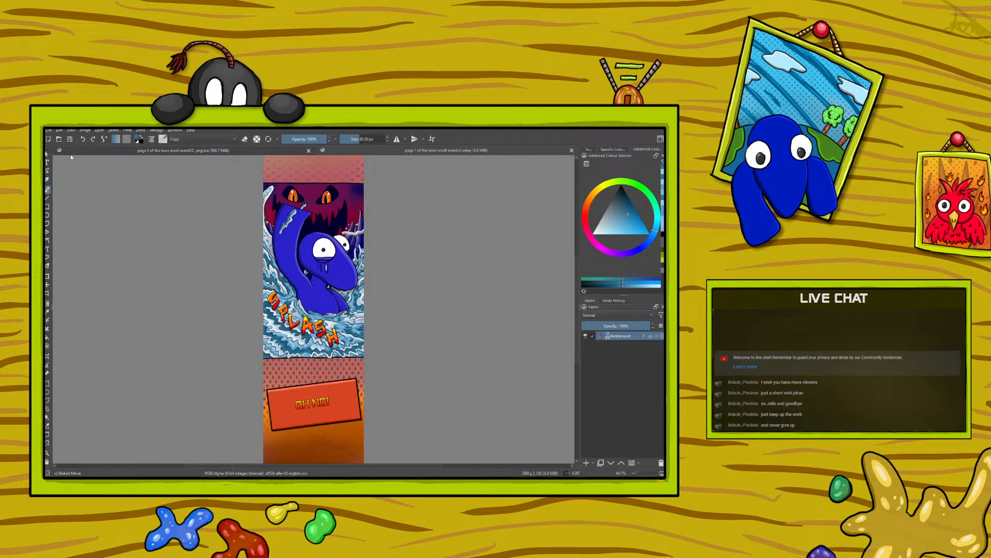
pyautogui.click(162, 154)
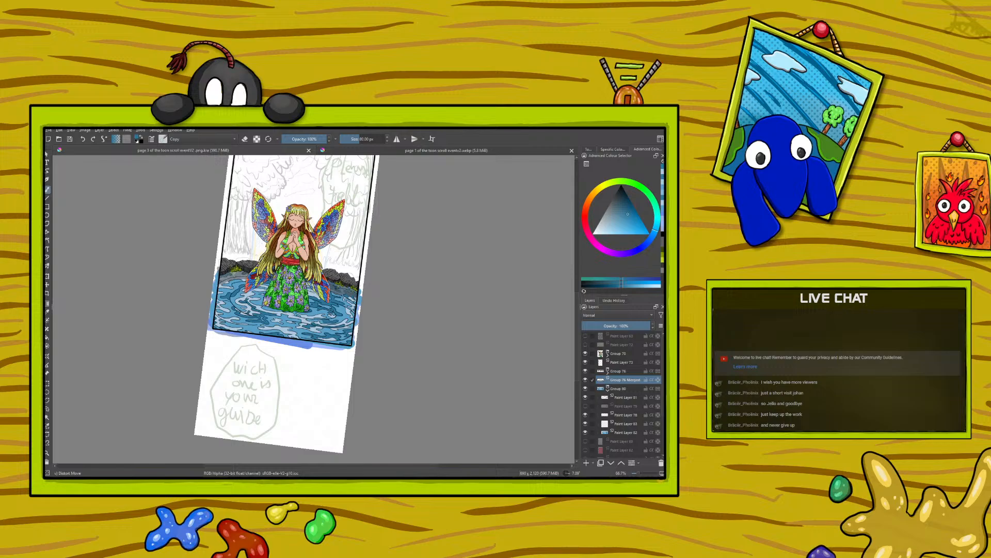
pyautogui.press('3')
pyautogui.press('2')
pyautogui.press('1')
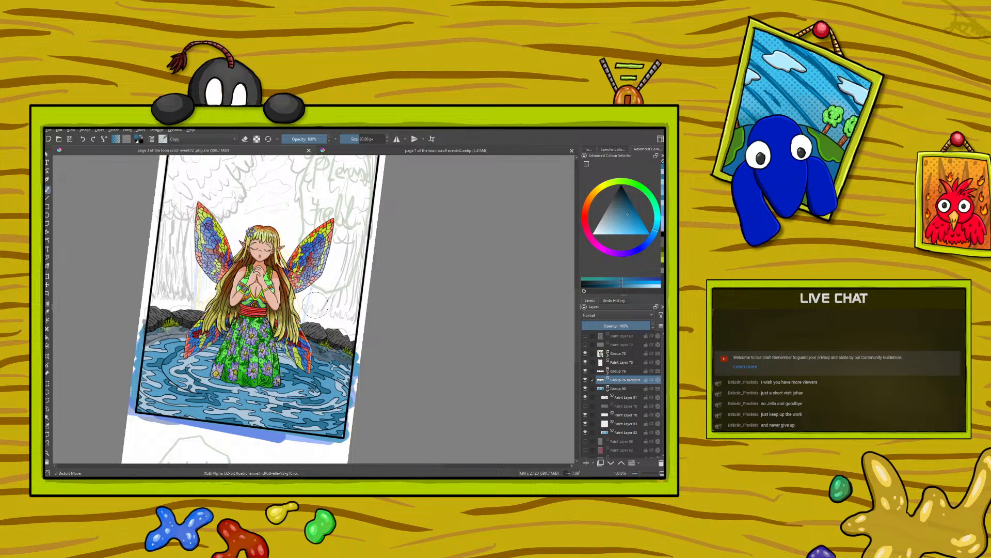